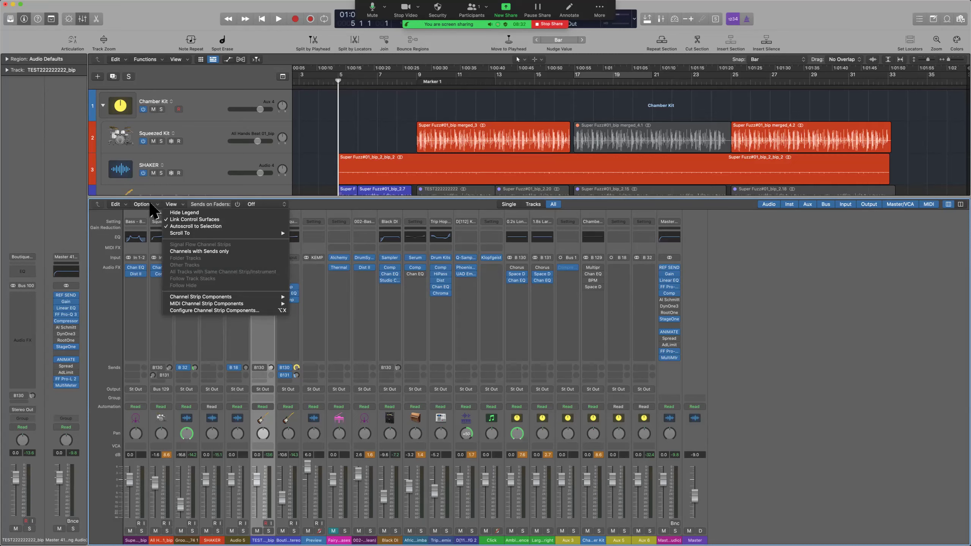
Examine the Mixer's option for creating a new auxiliary channel strip and compare it with the user guide's aux channel strip section.
{"action": "left_click", "coordinate": [153, 206]}
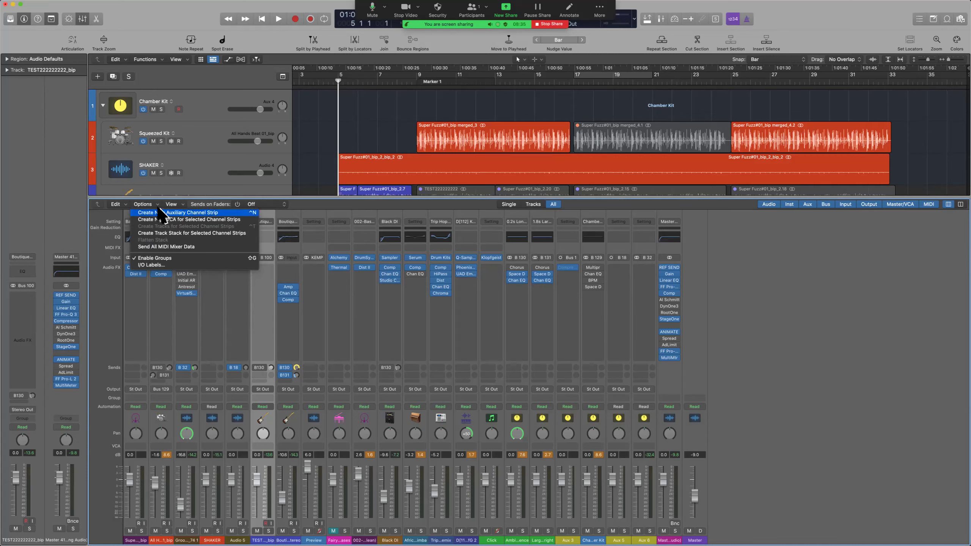
{"action": "left_click", "coordinate": [393, 244]}
{"action": "key", "text": "ctrl+Left"}
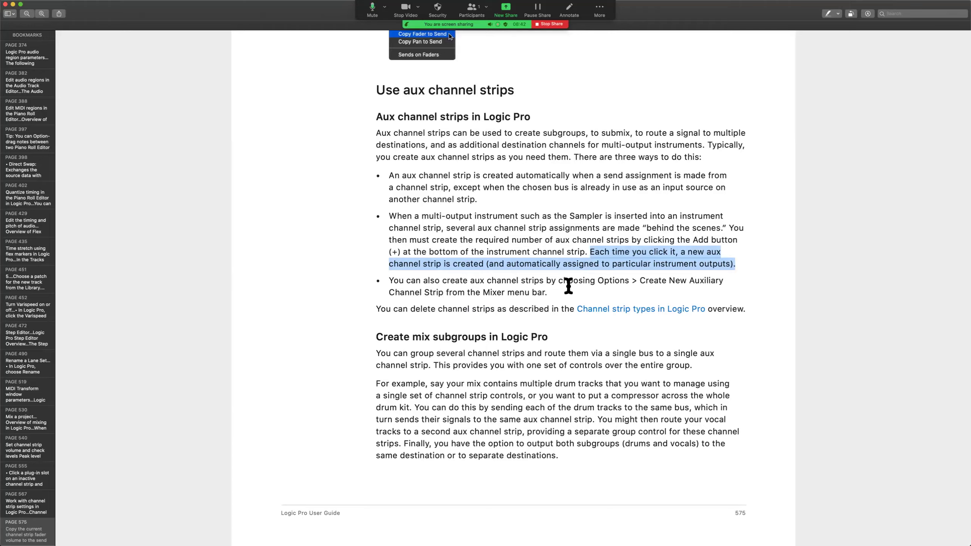
{"action": "key", "text": "ctrl+Right"}
{"action": "left_click", "coordinate": [142, 205]}
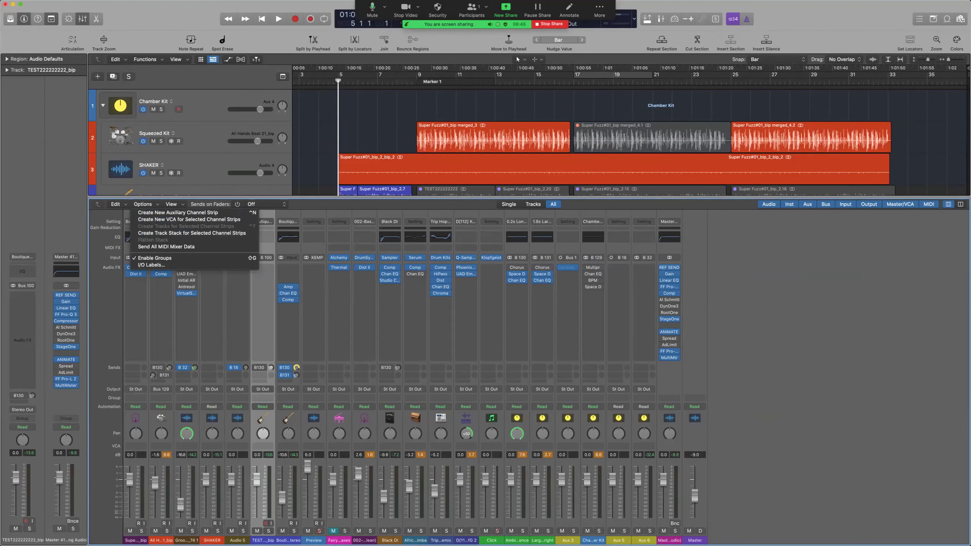
{"action": "key", "text": "Escape"}
Switch to the Logic Pro User Guide and read the note about deleting channel strips.
{"action": "key", "text": "ctrl+Left"}
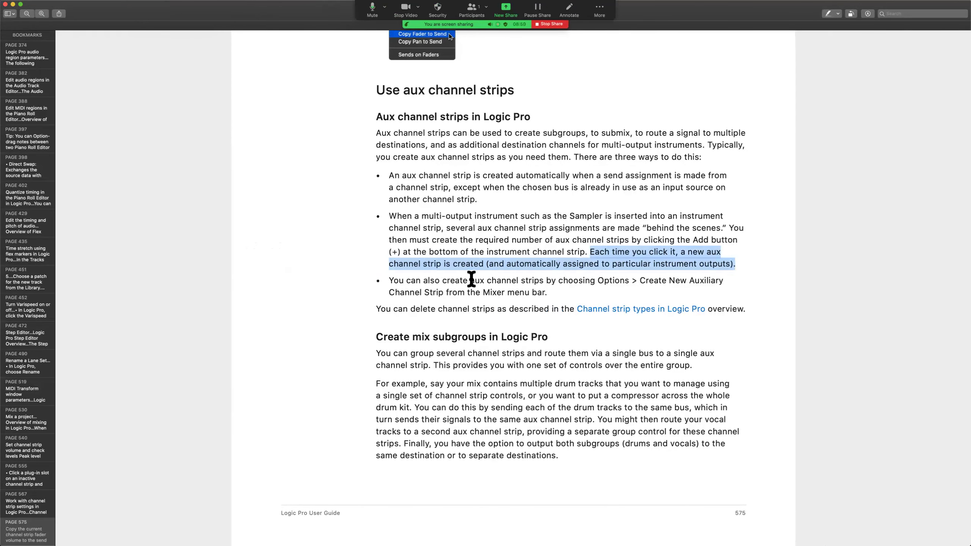
{"action": "left_click_drag", "start_coordinate": [387, 310], "coordinate": [506, 325]}
{"action": "left_click", "coordinate": [506, 321]}
Switch back to Logic Pro, try to delete the Black DI channel strip in the Mixer, and cancel the deletion.
{"action": "key", "text": "ctrl+Right"}
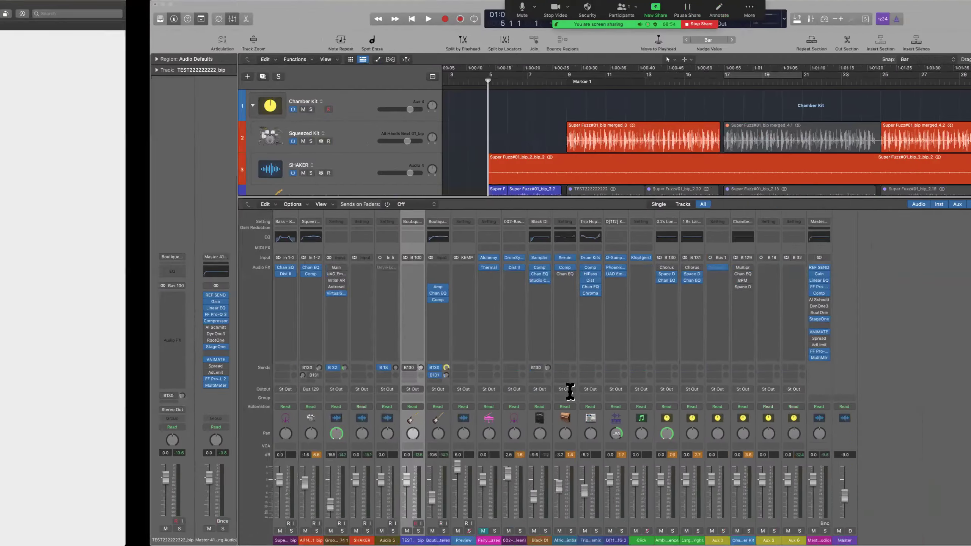
{"action": "left_click", "coordinate": [393, 416]}
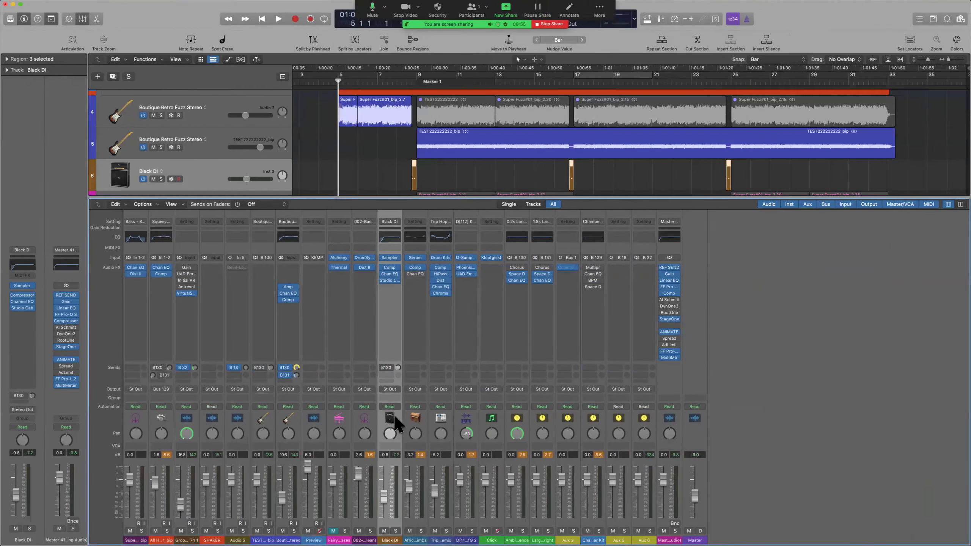
{"action": "key", "text": "BackSpace"}
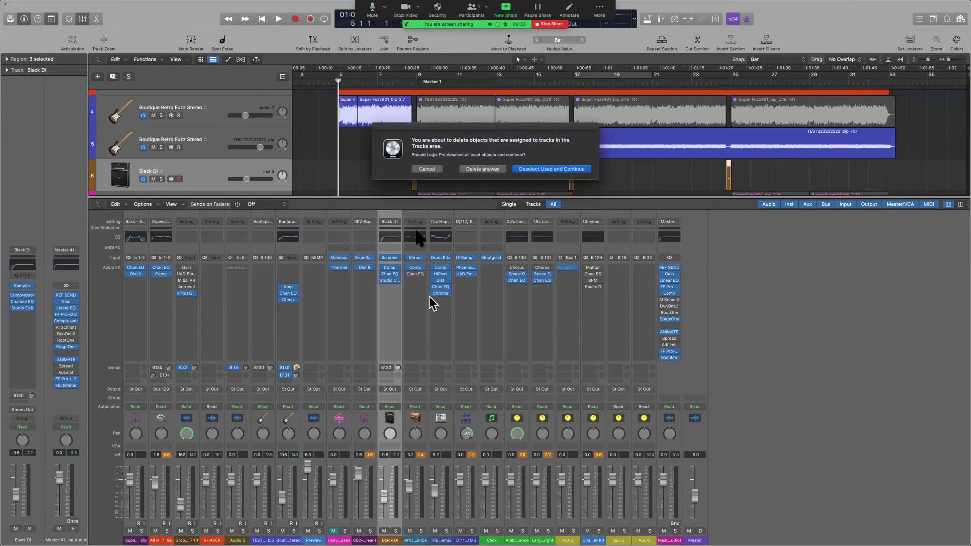
{"action": "left_click", "coordinate": [428, 169]}
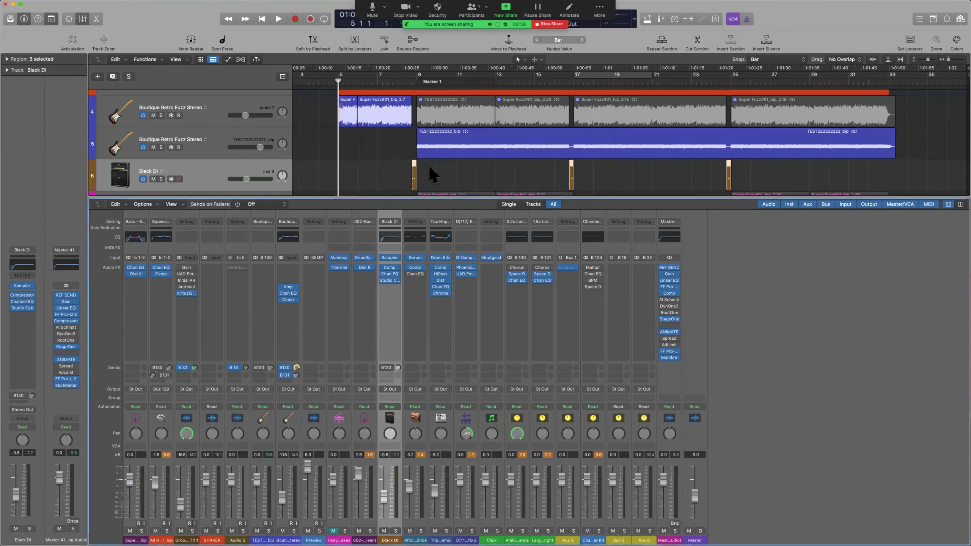
Try to delete the Chamber Kit aux channel strip twice, deselecting used channels the first time and cancelling the second.
{"action": "left_click", "coordinate": [592, 416]}
{"action": "key", "text": "BackSpace"}
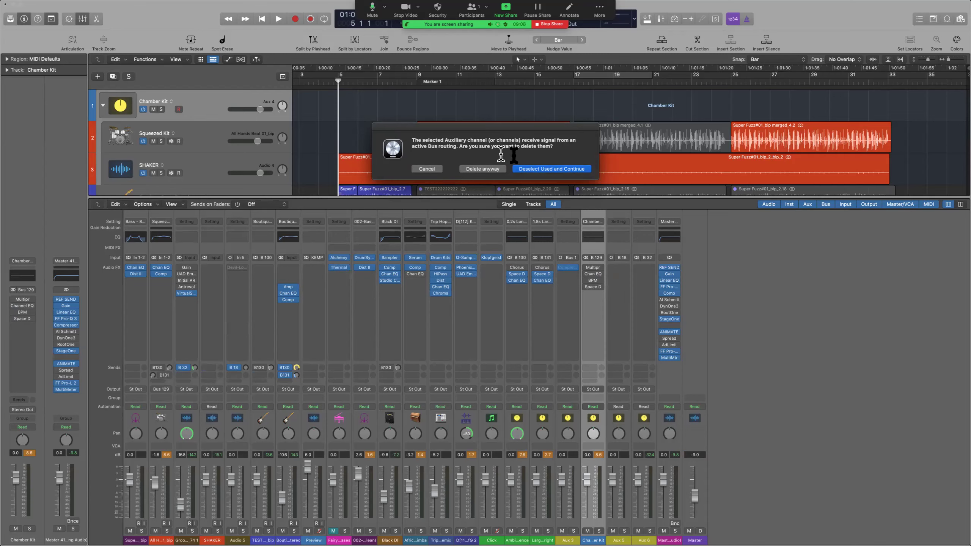
{"action": "left_click", "coordinate": [535, 172]}
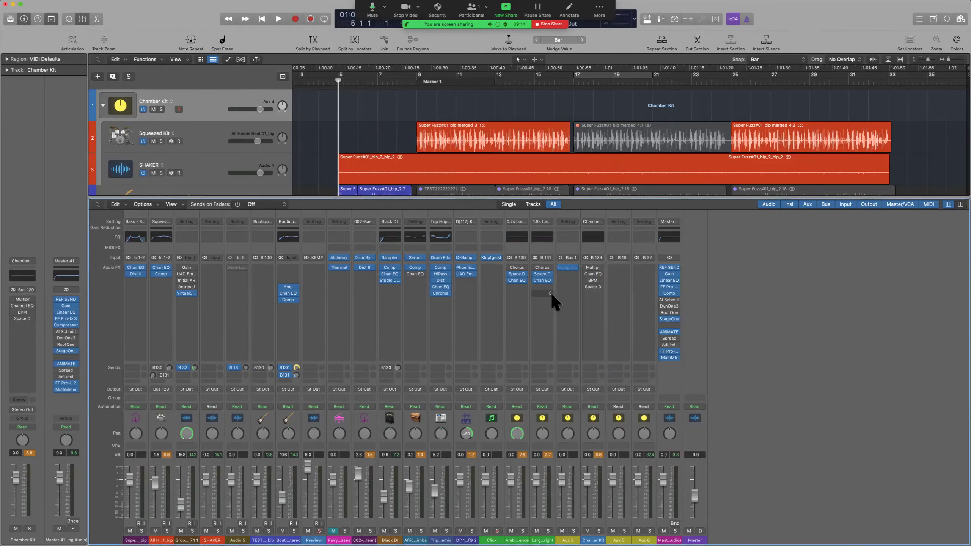
{"action": "left_click", "coordinate": [592, 413]}
{"action": "key", "text": "Delete"}
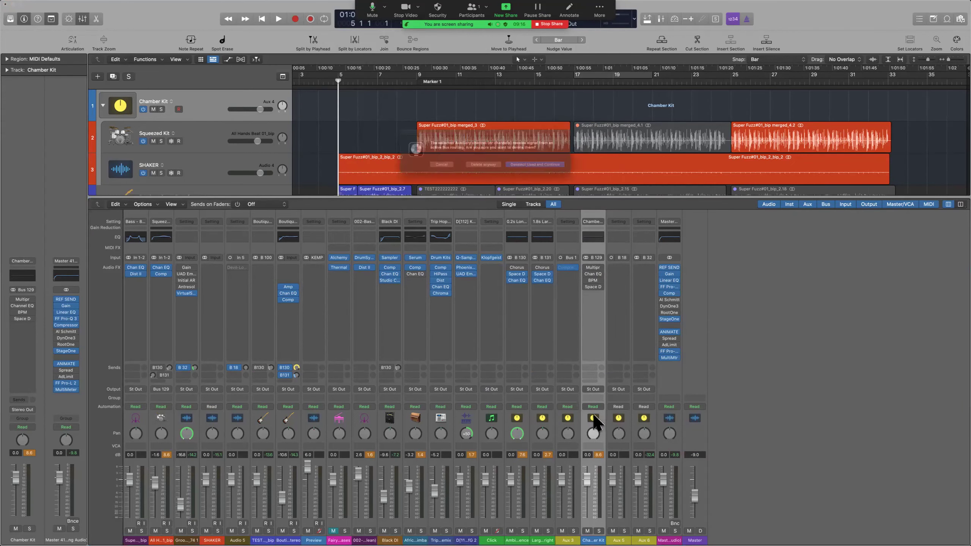
{"action": "left_click", "coordinate": [429, 169]}
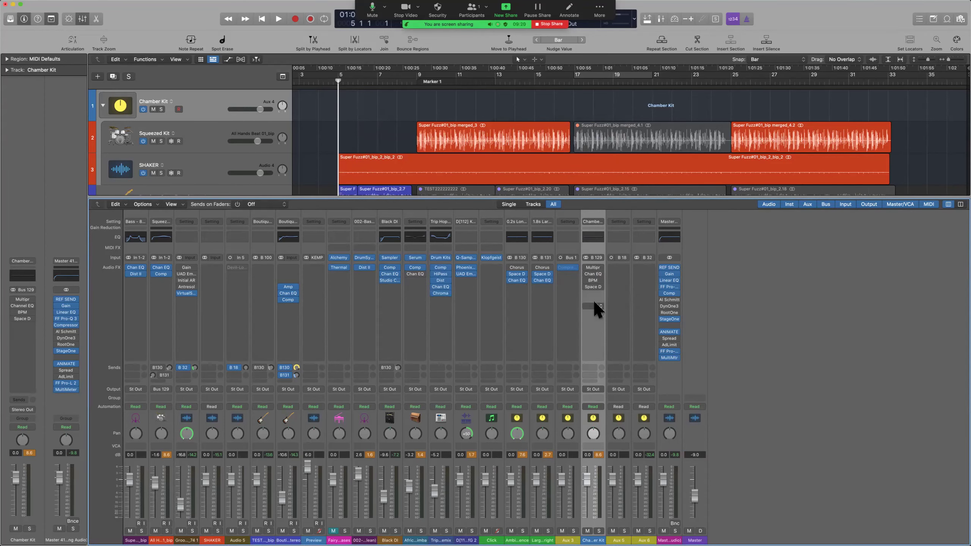
Switch to the user guide and read the section on creating mix subgroups with a single bus and aux channel strip.
{"action": "key", "text": "ctrl+Left"}
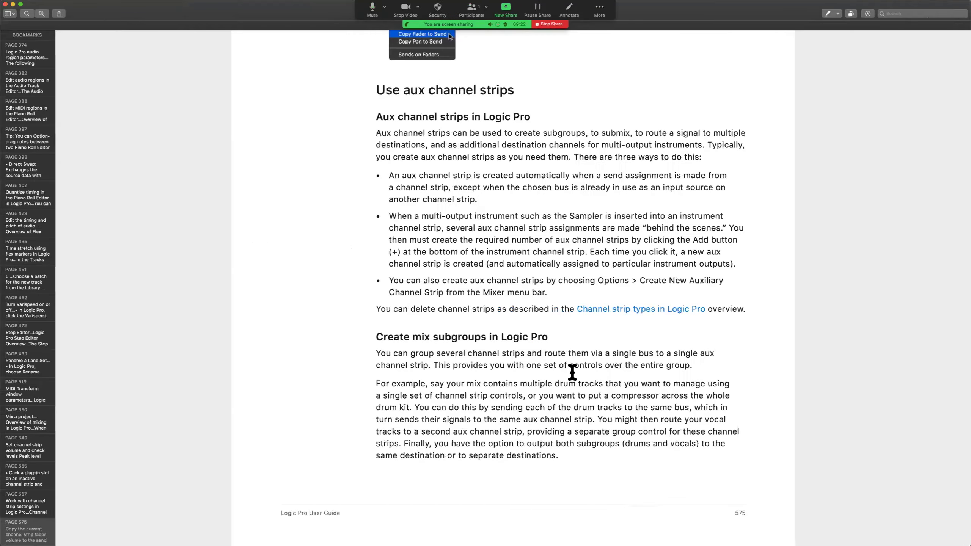
{"action": "scroll", "coordinate": [551, 410], "scroll_direction": "down", "scroll_amount": 1}
{"action": "left_click_drag", "start_coordinate": [392, 342], "coordinate": [729, 340]}
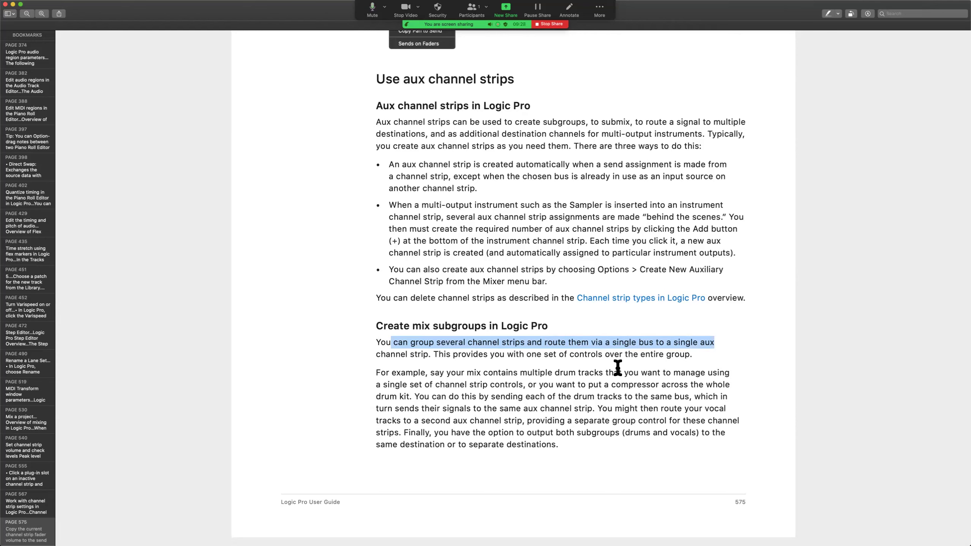
{"action": "left_click", "coordinate": [658, 344]}
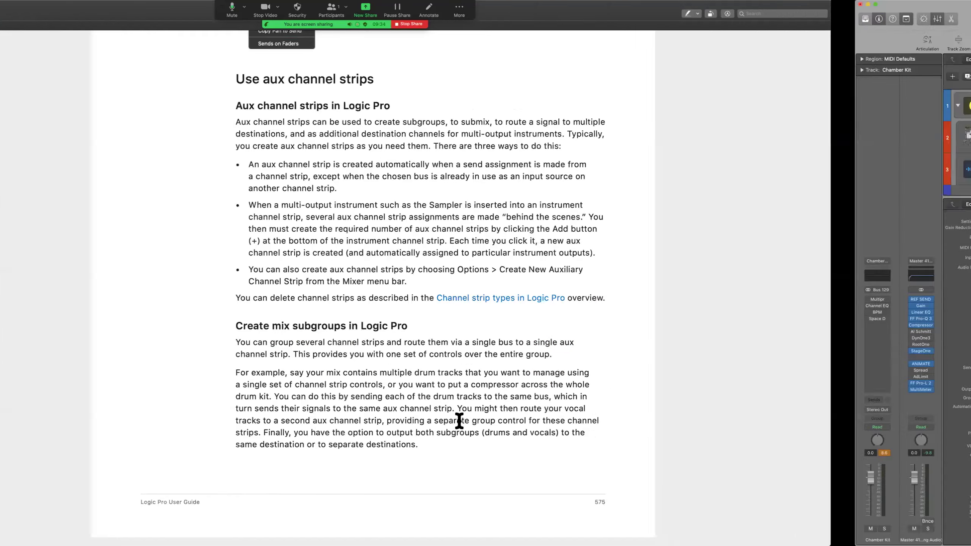
Hide the Mixer, circle the Chamber Kit stack with its two subtracks using screen annotation, and clear the drawing.
{"action": "key", "text": "x"}
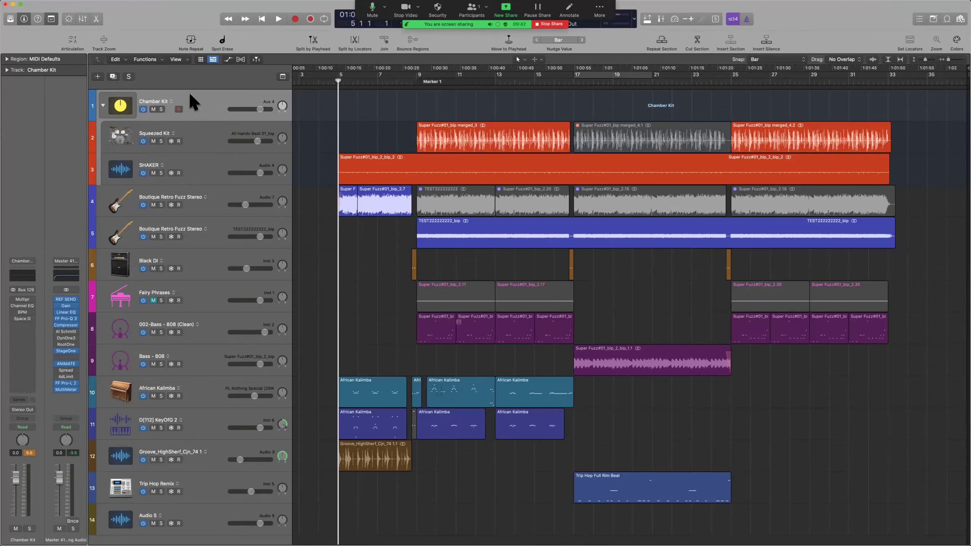
{"action": "key", "text": "ctrl"}
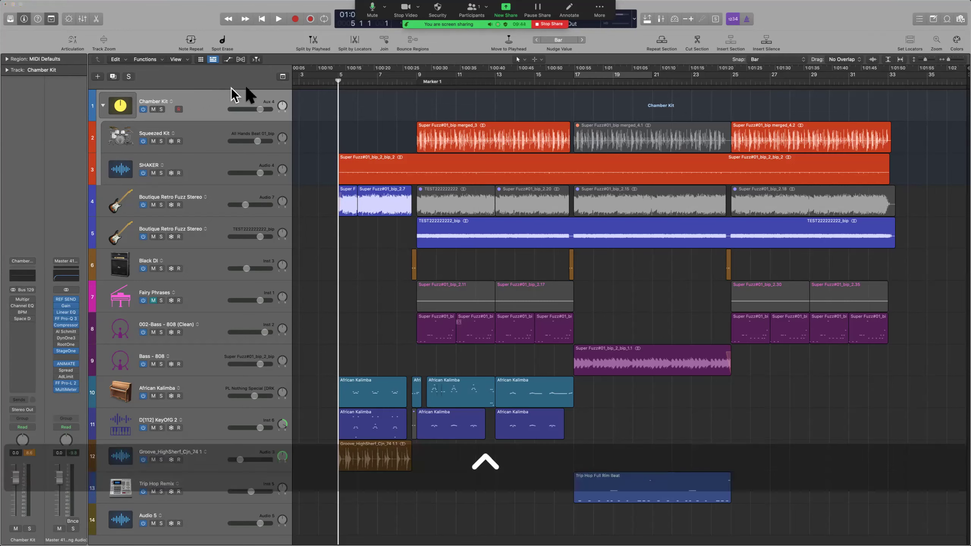
{"action": "mouse_move", "coordinate": [280, 91]}
{"action": "left_mouse_down"}
{"action": "mouse_move", "coordinate": [97, 92]}
{"action": "mouse_move", "coordinate": [102, 179]}
{"action": "mouse_move", "coordinate": [256, 191]}
{"action": "mouse_move", "coordinate": [281, 87]}
{"action": "left_mouse_up"}
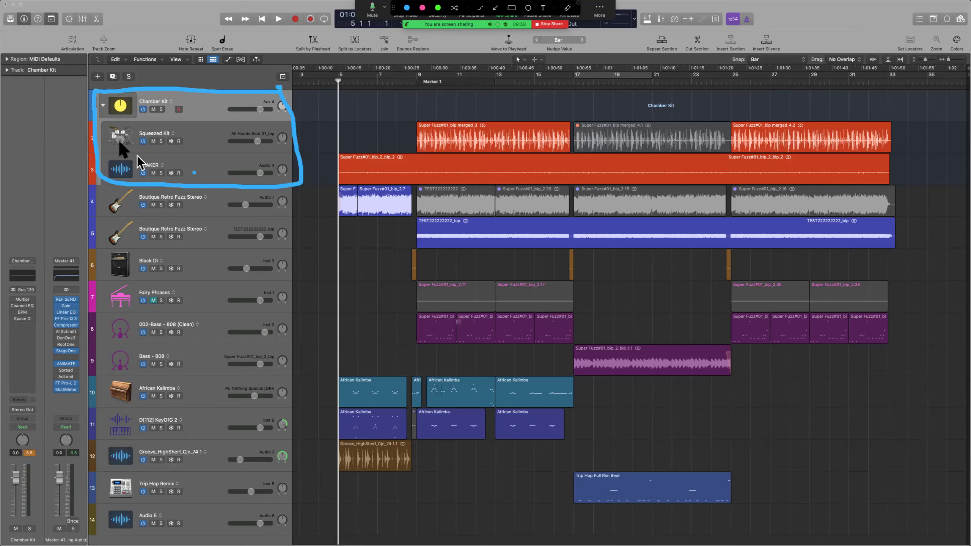
{"action": "key", "text": "ctrl"}
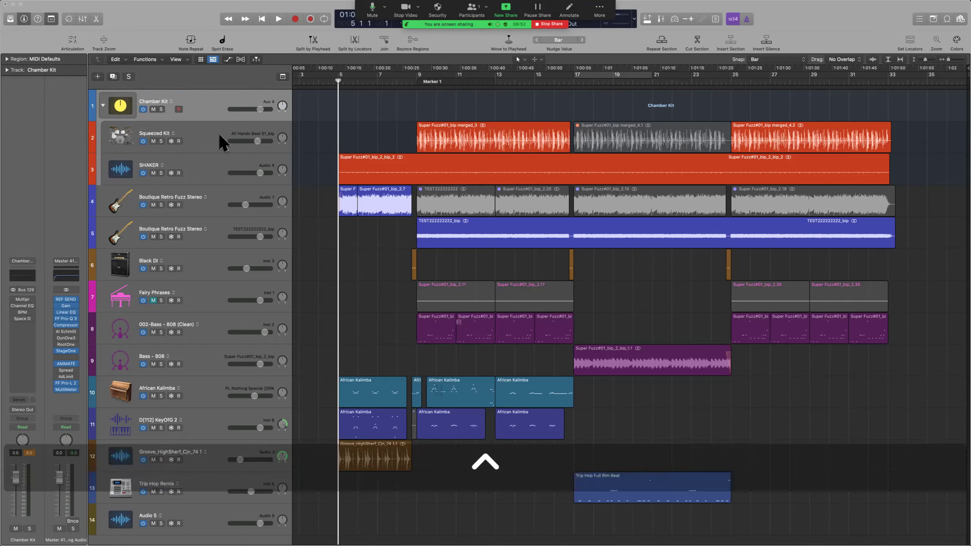
Move the Squeezed Kit and SHAKER tracks out of the Chamber Kit stack and delete the Chamber Kit track.
{"action": "left_click", "coordinate": [216, 150]}
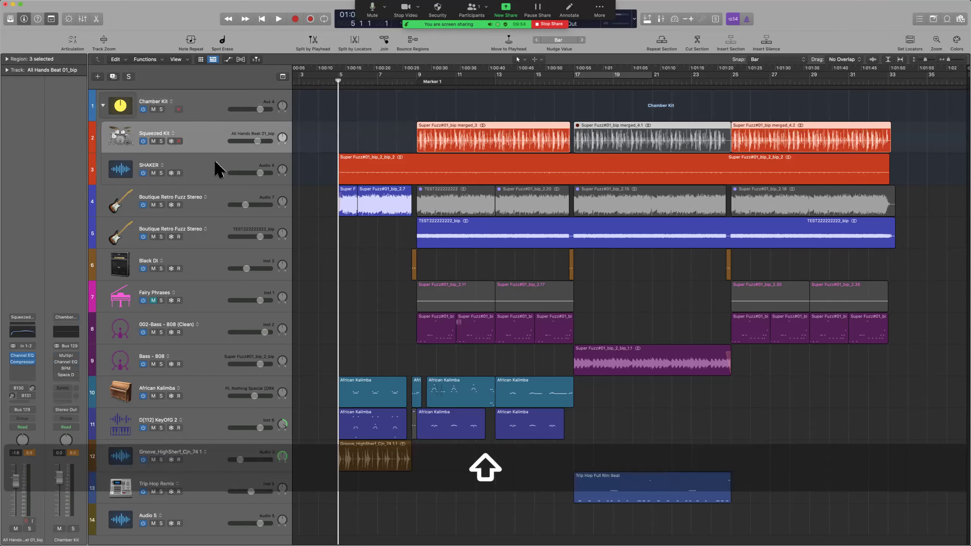
{"action": "left_click", "coordinate": [214, 158], "text": "shift"}
{"action": "left_click_drag", "start_coordinate": [209, 140], "coordinate": [211, 98]}
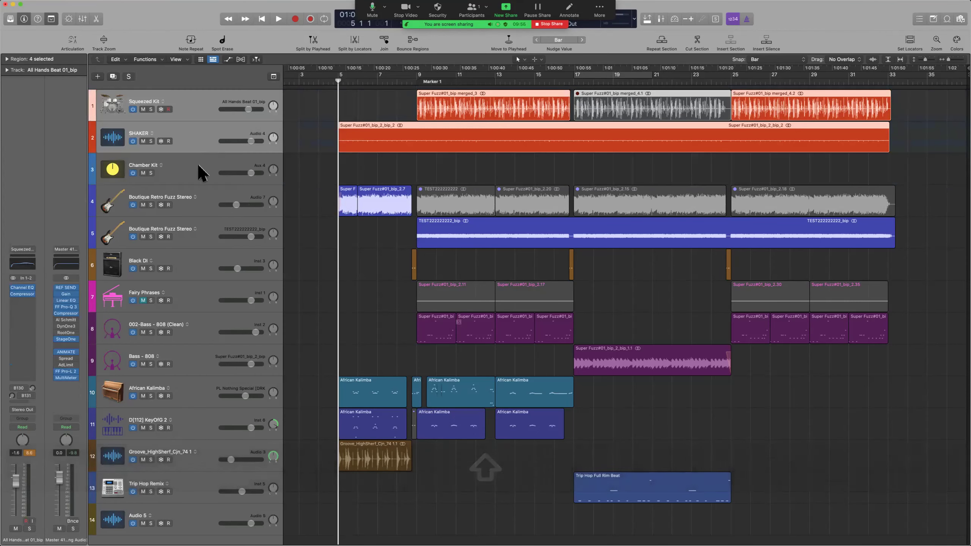
{"action": "left_click", "coordinate": [199, 167]}
{"action": "key", "text": "BackSpace"}
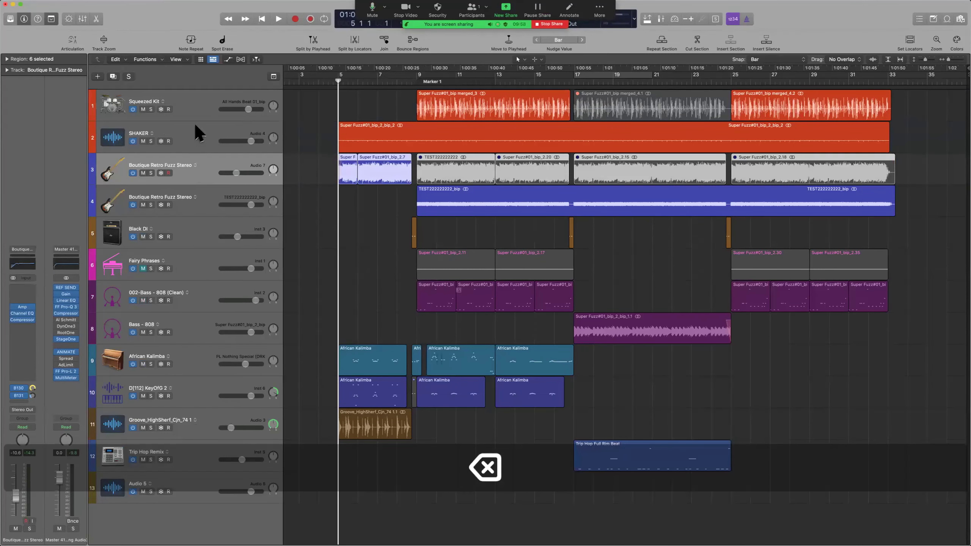
Add a Bus 28 send to the Squeezed Kit and SHAKER tracks together in the Mixer, setting SHAKER's send level to 0.0.
{"action": "left_click", "coordinate": [194, 109]}
{"action": "left_click", "coordinate": [191, 136], "text": "shift"}
{"action": "key", "text": "x"}
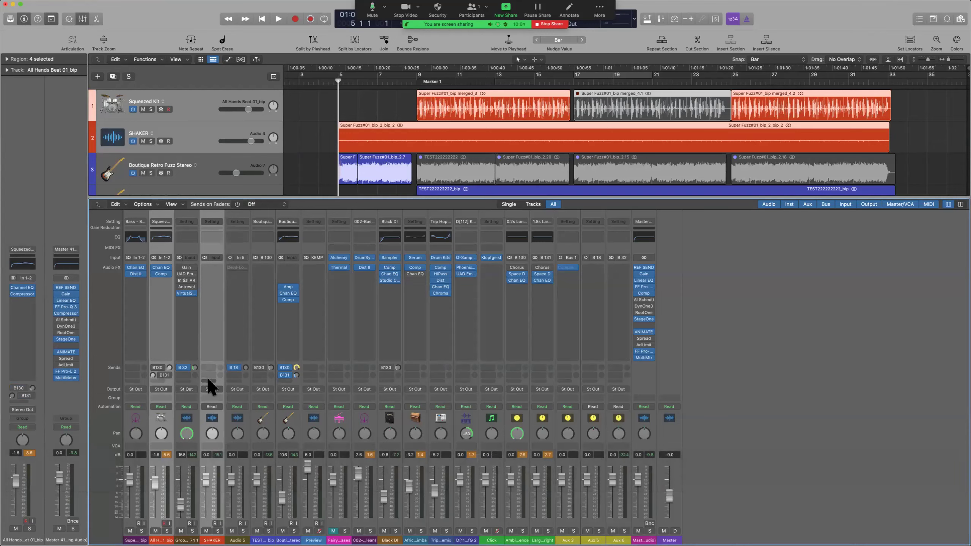
{"action": "left_click", "coordinate": [211, 367]}
{"action": "mouse_move", "coordinate": [222, 378]}
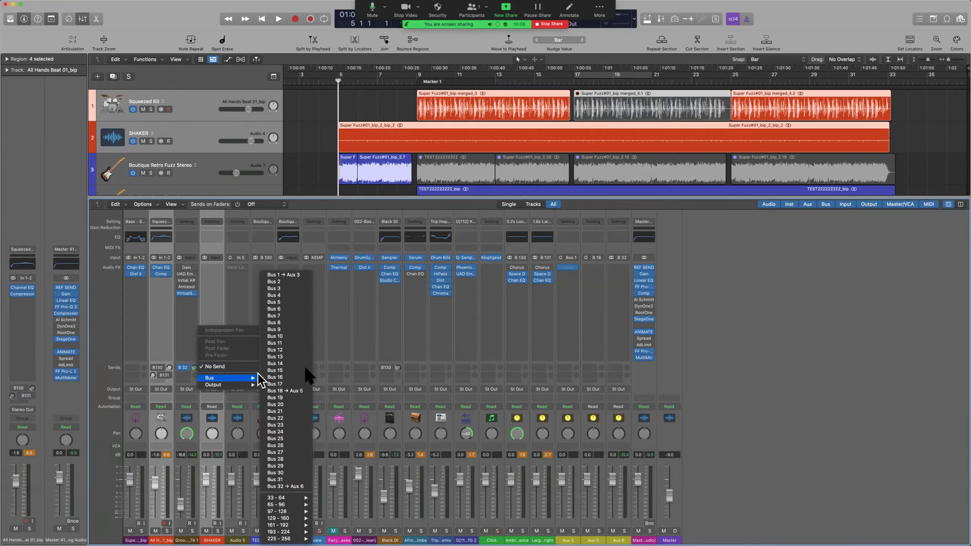
{"action": "left_click", "coordinate": [300, 459]}
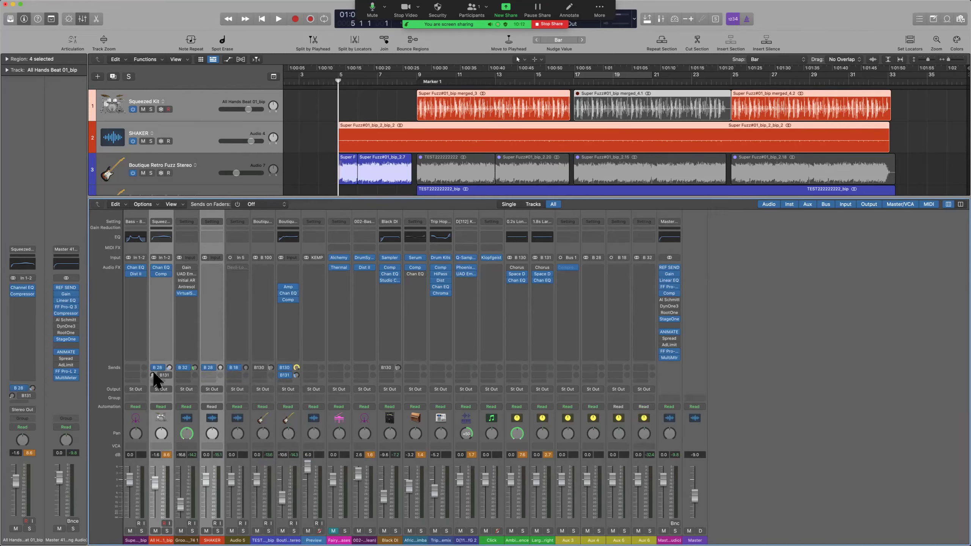
{"action": "left_click", "coordinate": [220, 365], "text": "alt"}
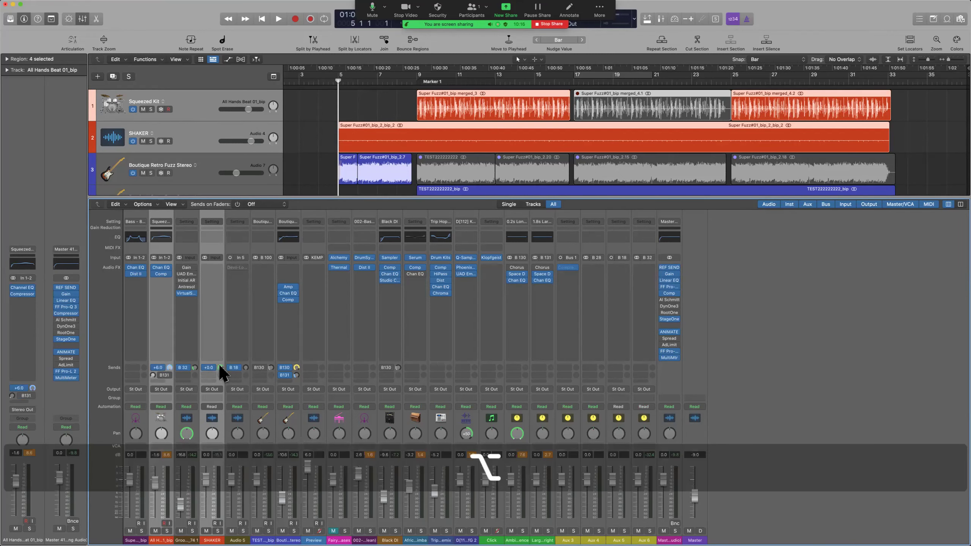
Check the Squeezed Kit's Bus 28 send mode, and set the Bus 28 sends to Post Pan from the SHAKER strip.
{"action": "left_click", "coordinate": [161, 369]}
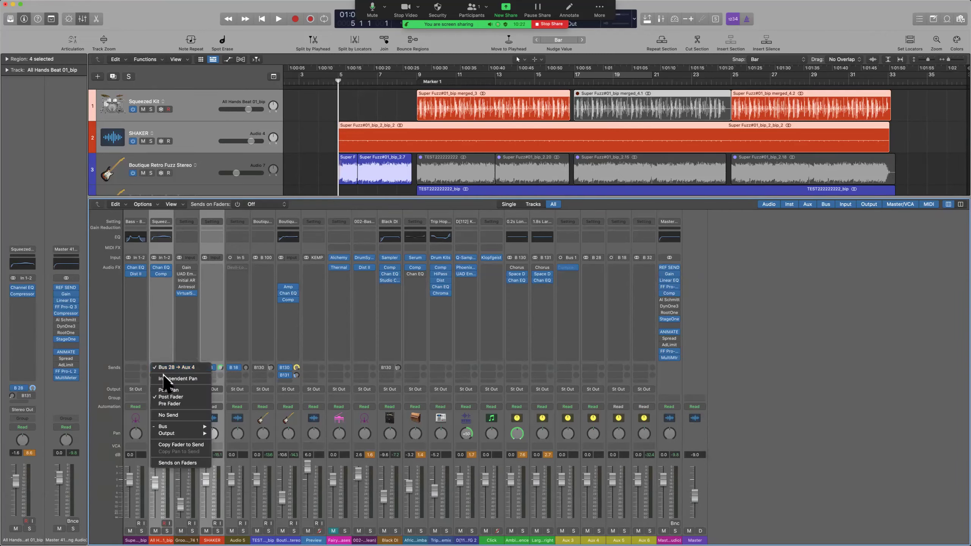
{"action": "left_click", "coordinate": [174, 338]}
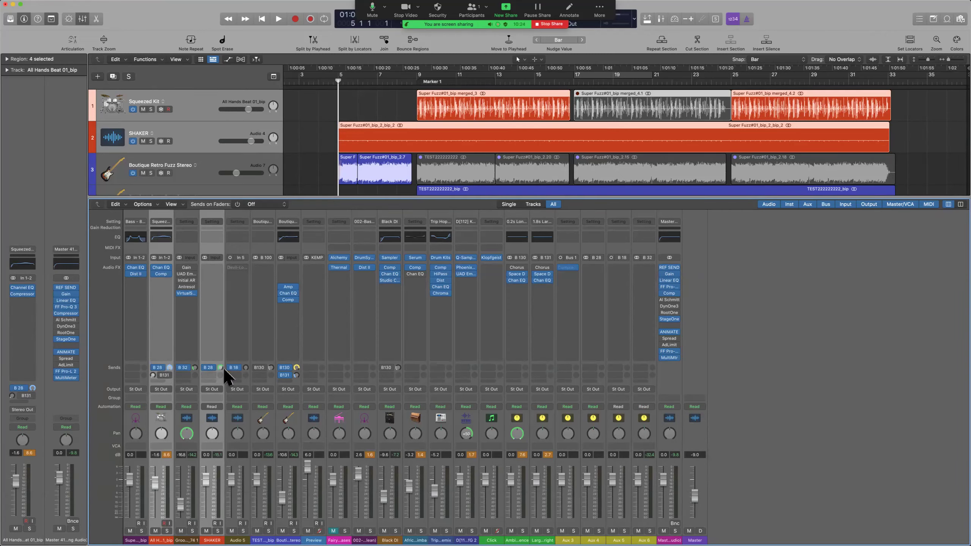
{"action": "left_click", "coordinate": [215, 367]}
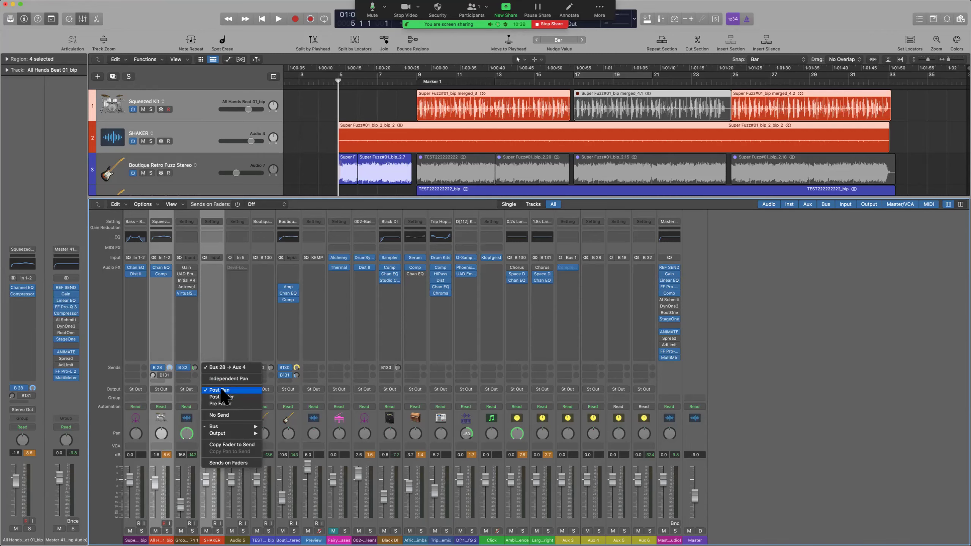
{"action": "left_click", "coordinate": [222, 390]}
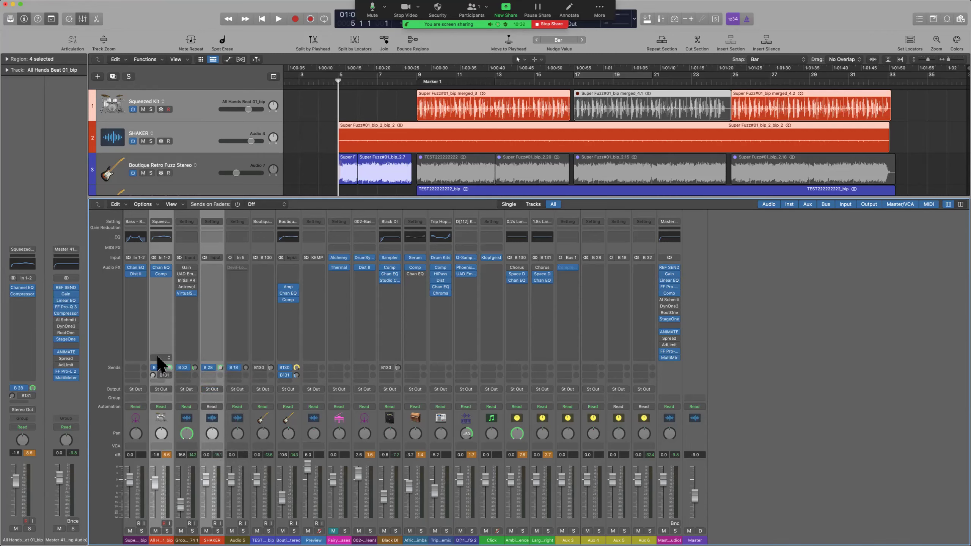
Add a Bus 2 send to the Bass - 808 channel strip and set it to Post Fader.
{"action": "left_click", "coordinate": [132, 366]}
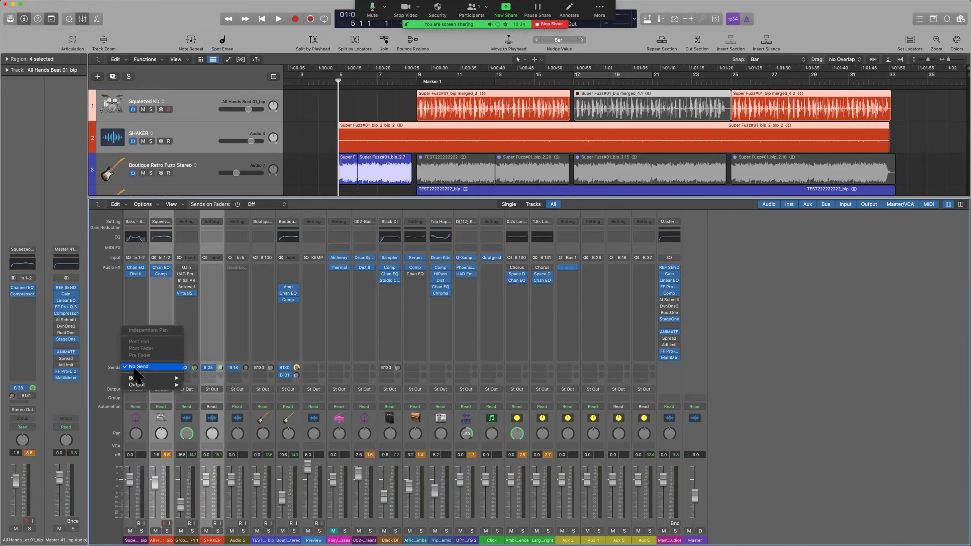
{"action": "mouse_move", "coordinate": [138, 377]}
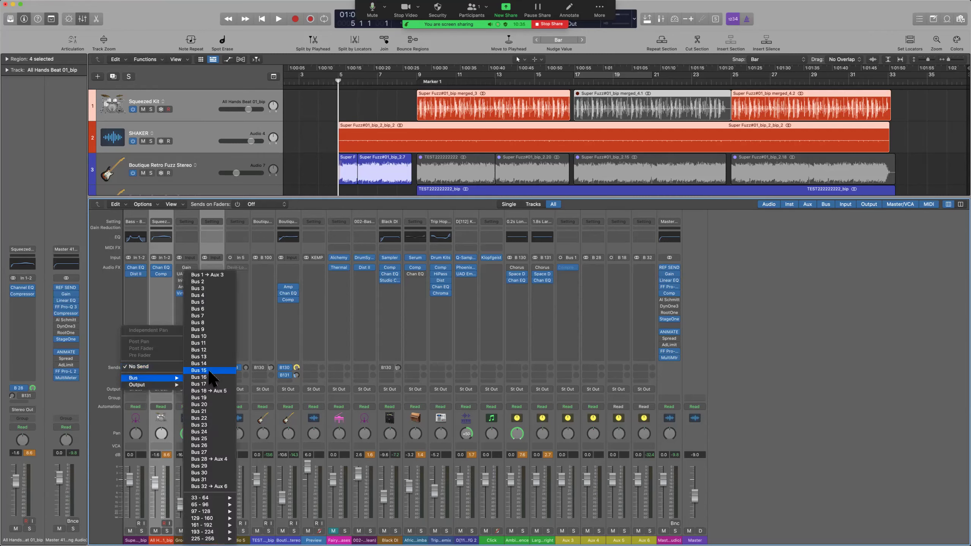
{"action": "left_click", "coordinate": [199, 283]}
{"action": "left_click", "coordinate": [132, 367]}
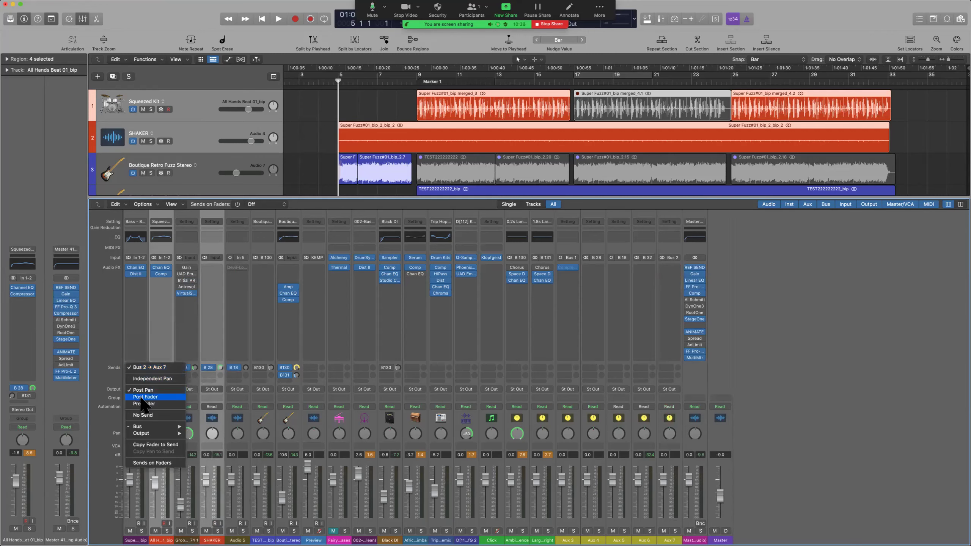
{"action": "left_click", "coordinate": [142, 398]}
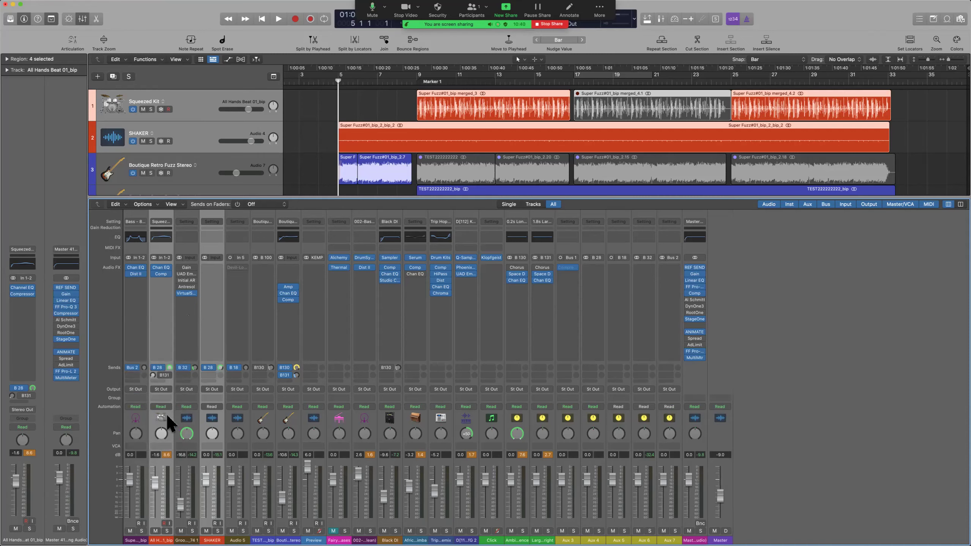
Rename the Aux 4 channel strip fed by Bus 28 as XX.
{"action": "left_click", "coordinate": [168, 368]}
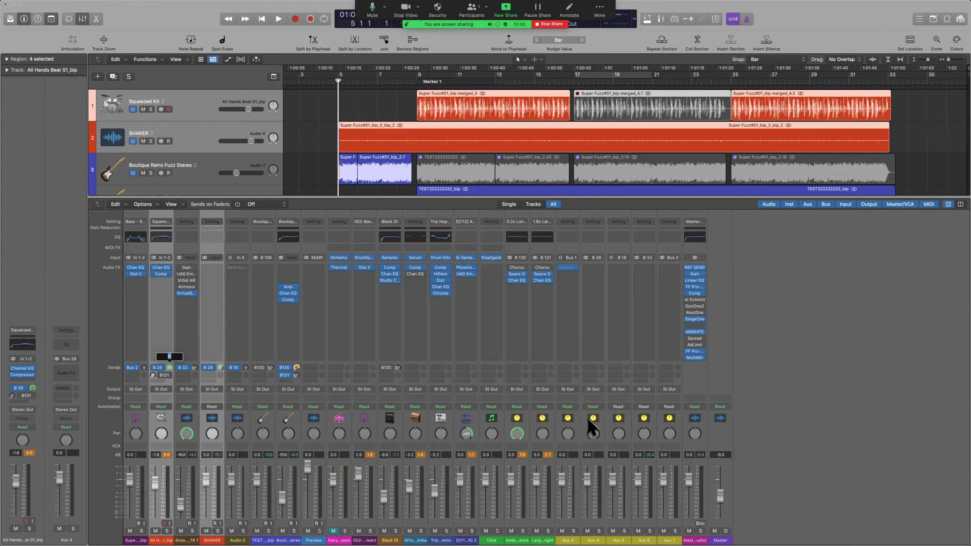
{"action": "left_click", "coordinate": [594, 533]}
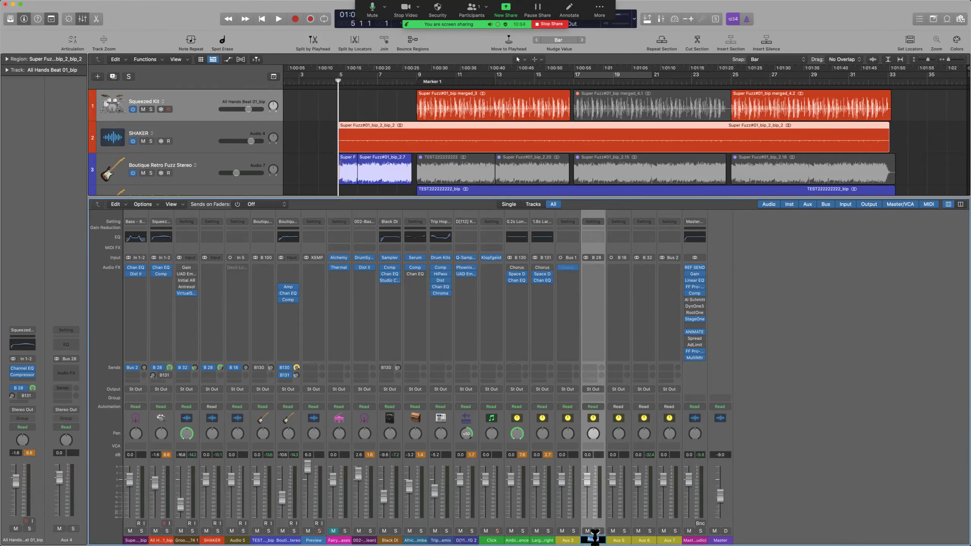
{"action": "type", "text": "DISTORTED"}
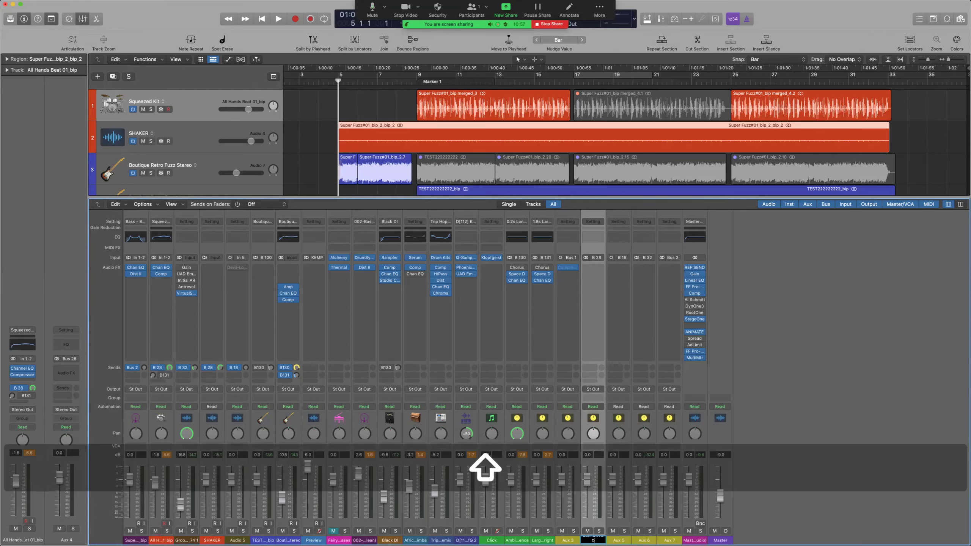
{"action": "key", "text": "super+a"}
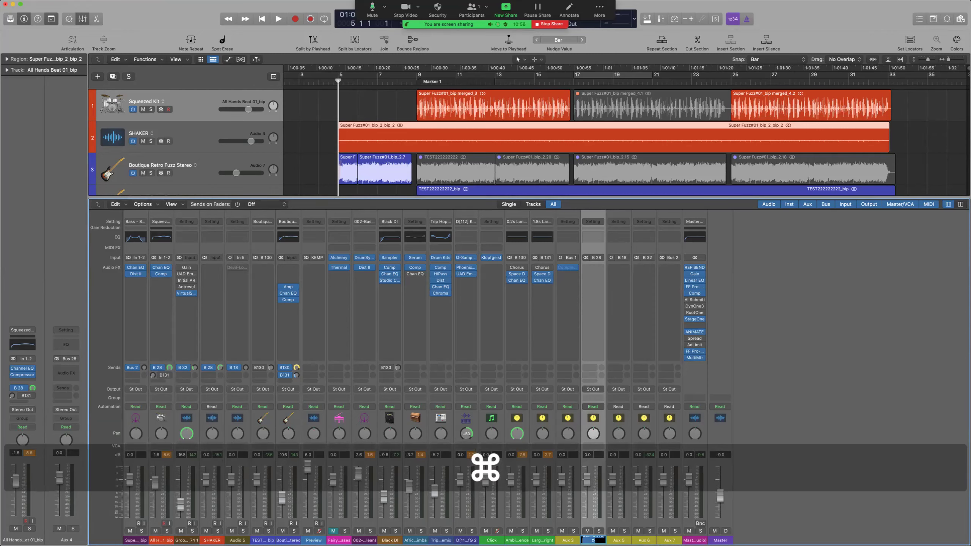
{"action": "type", "text": "X"}
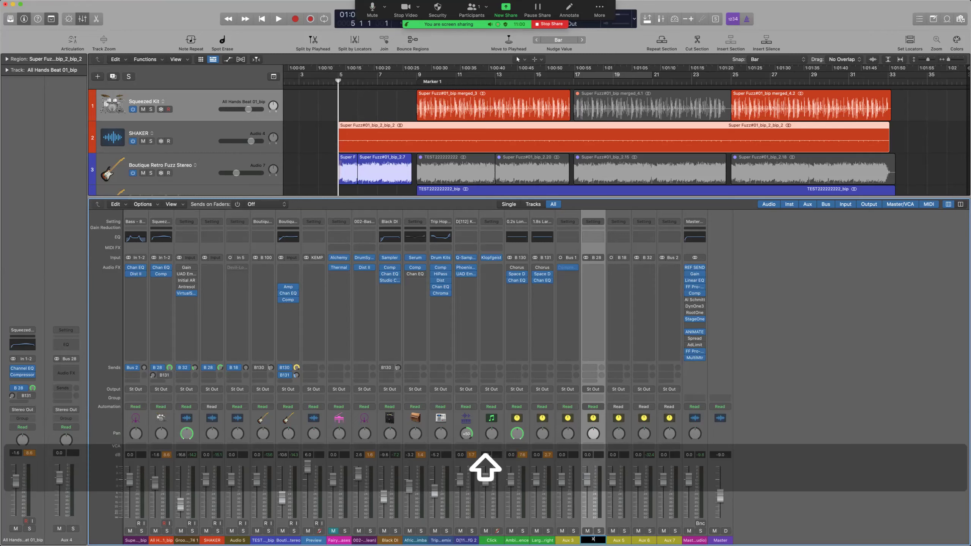
{"action": "type", "text": "X"}
{"action": "key", "text": "Return"}
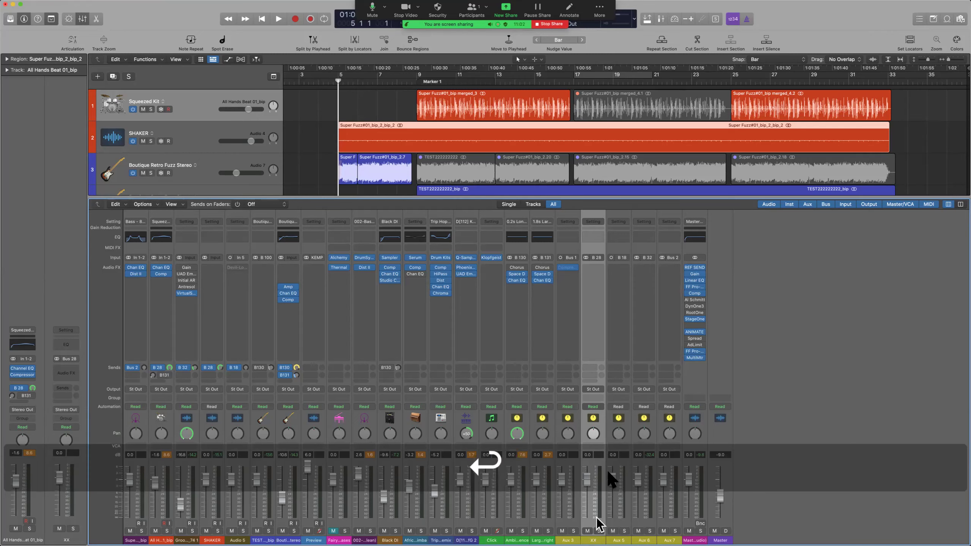
Insert the Clip Distortion plug-in in the XX aux's first audio effect slot and close its window.
{"action": "left_click", "coordinate": [590, 268]}
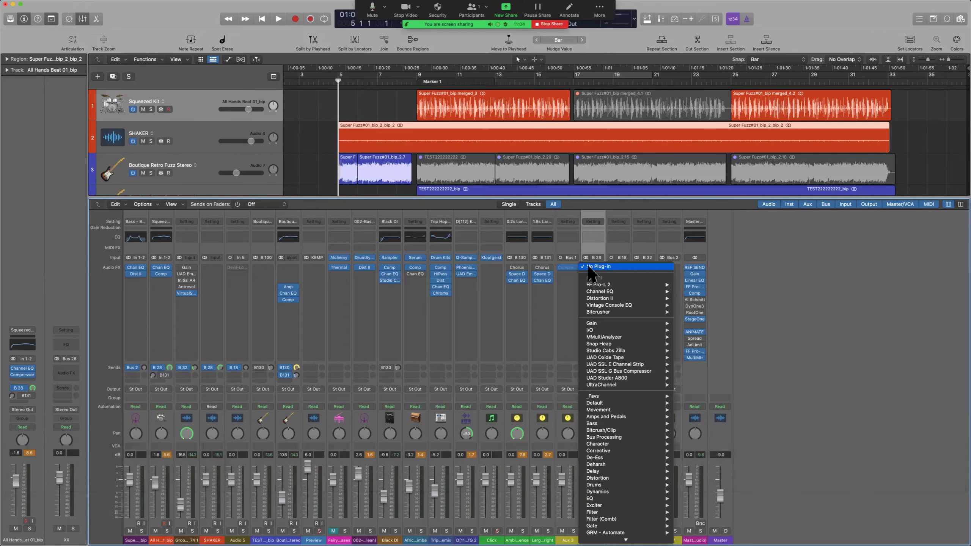
{"action": "mouse_move", "coordinate": [644, 482]}
{"action": "mouse_move", "coordinate": [722, 480]}
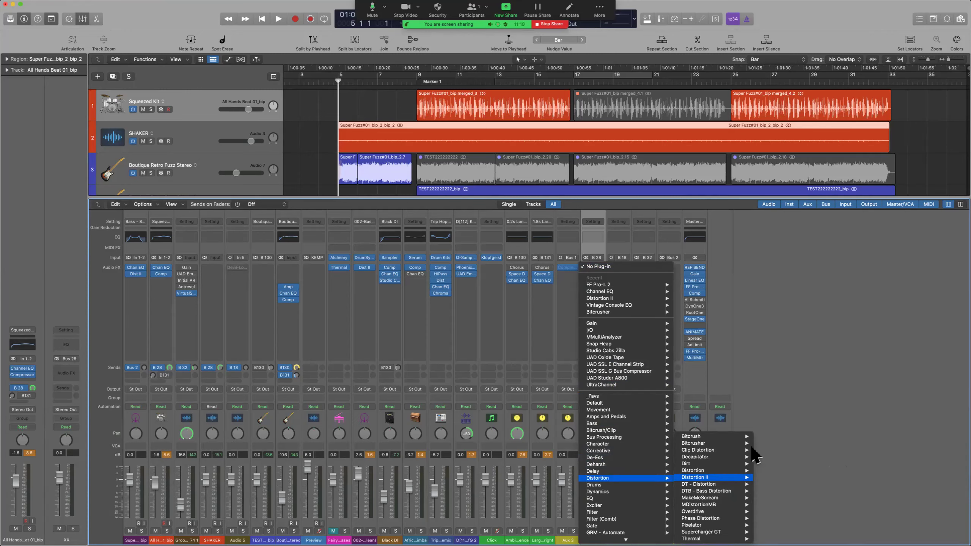
{"action": "left_click", "coordinate": [764, 451]}
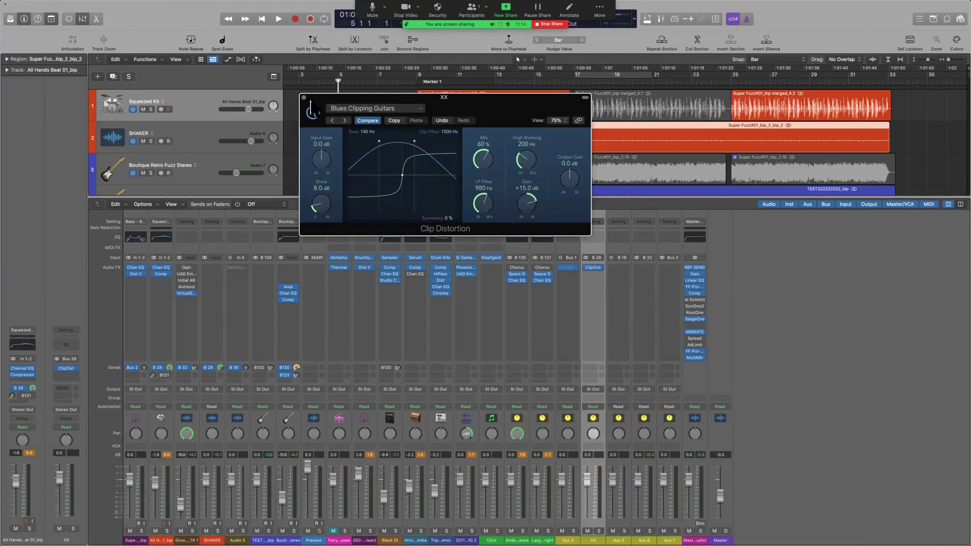
{"action": "left_click", "coordinate": [304, 97]}
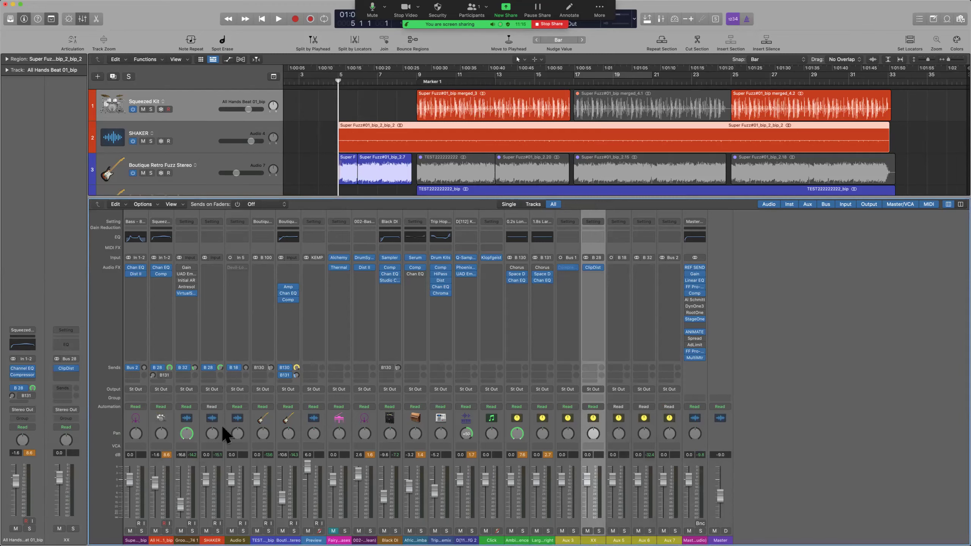
Select the Squeezed Kit and SHAKER channels together and lower their Bus 28 send levels all the way down.
{"action": "left_click", "coordinate": [163, 409]}
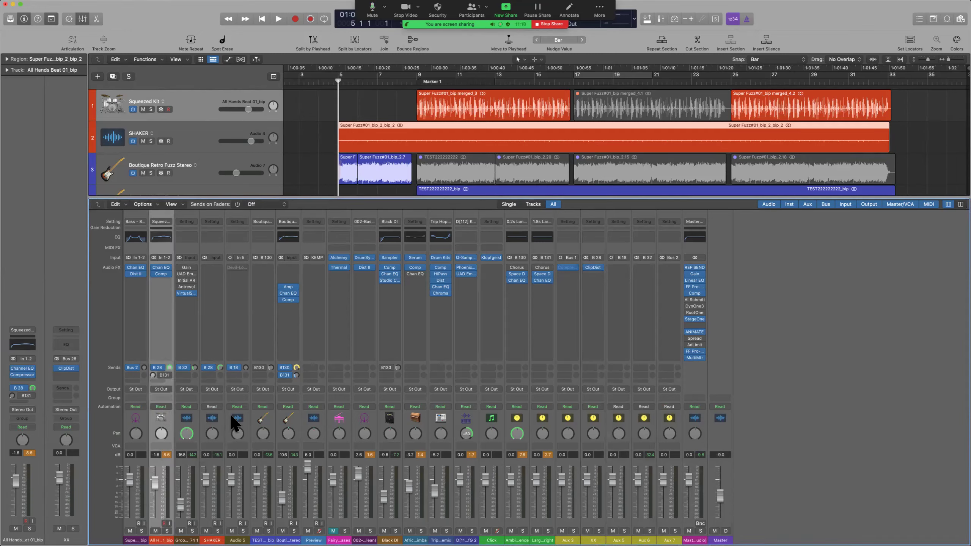
{"action": "left_click", "coordinate": [200, 127], "text": "shift"}
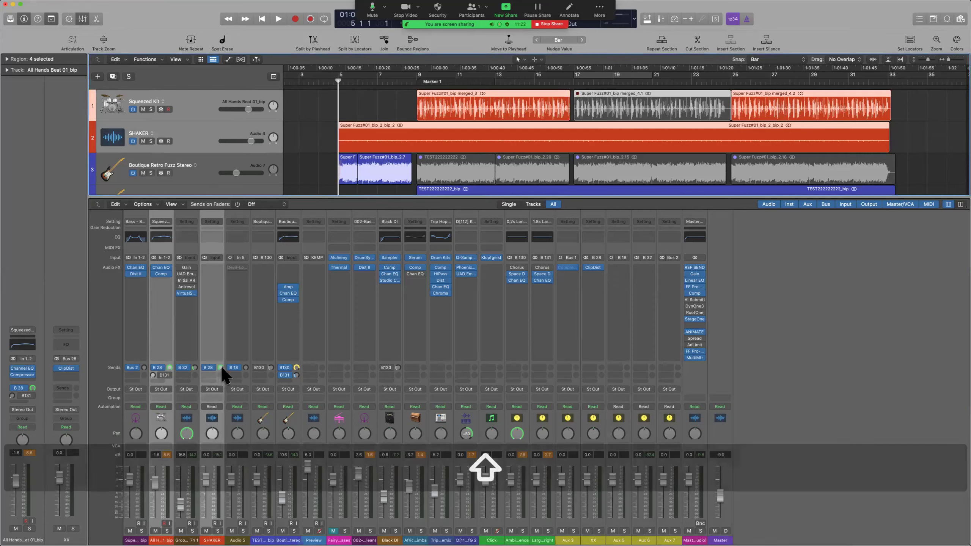
{"action": "left_click_drag", "start_coordinate": [221, 367], "coordinate": [230, 446]}
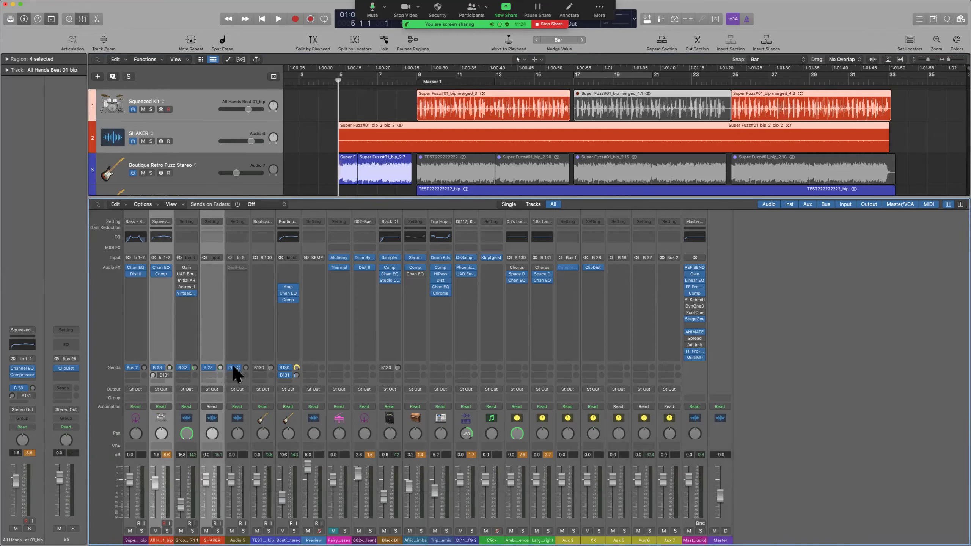
Solo the Squeezed Kit and SHAKER tracks and start playback just before bar 9.
{"action": "left_click", "coordinate": [151, 109]}
{"action": "left_click", "coordinate": [150, 141]}
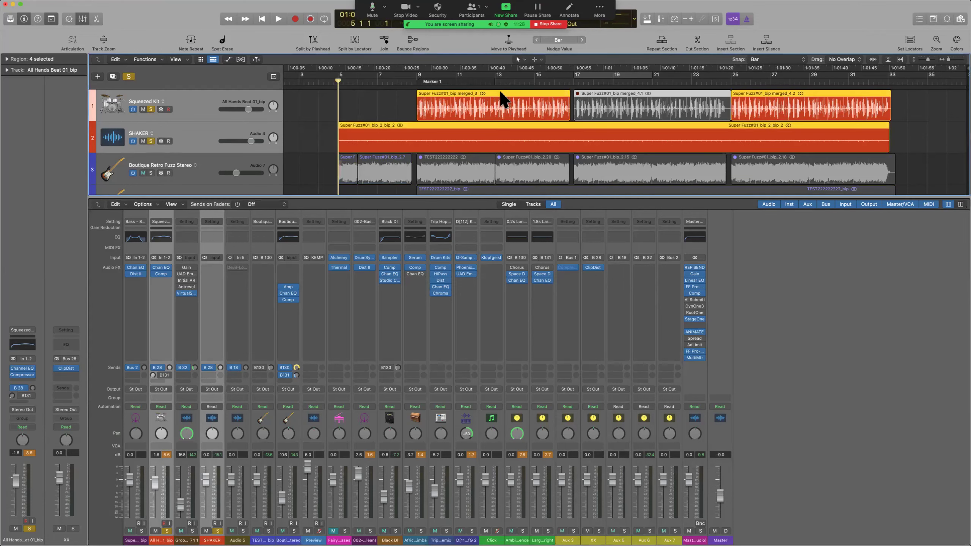
{"action": "left_click", "coordinate": [413, 81]}
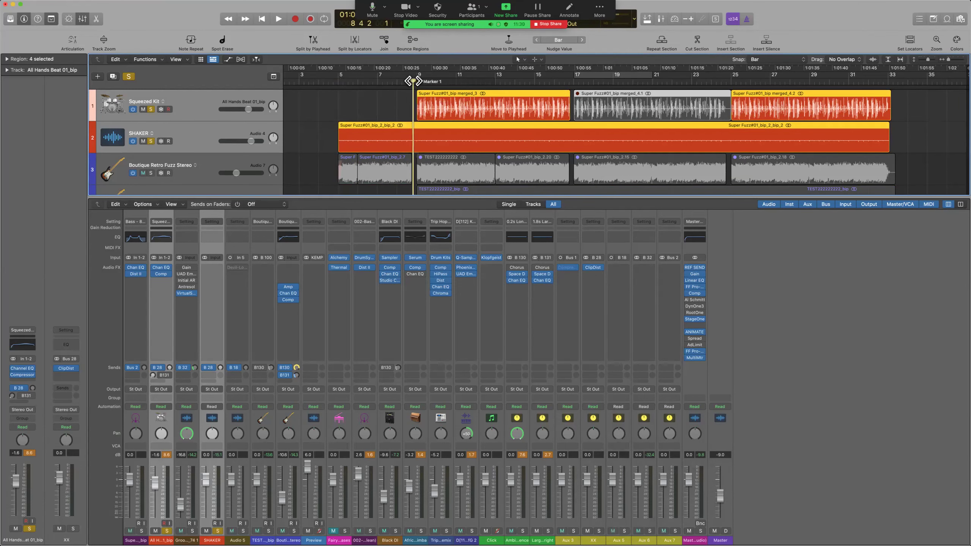
{"action": "key", "text": "space"}
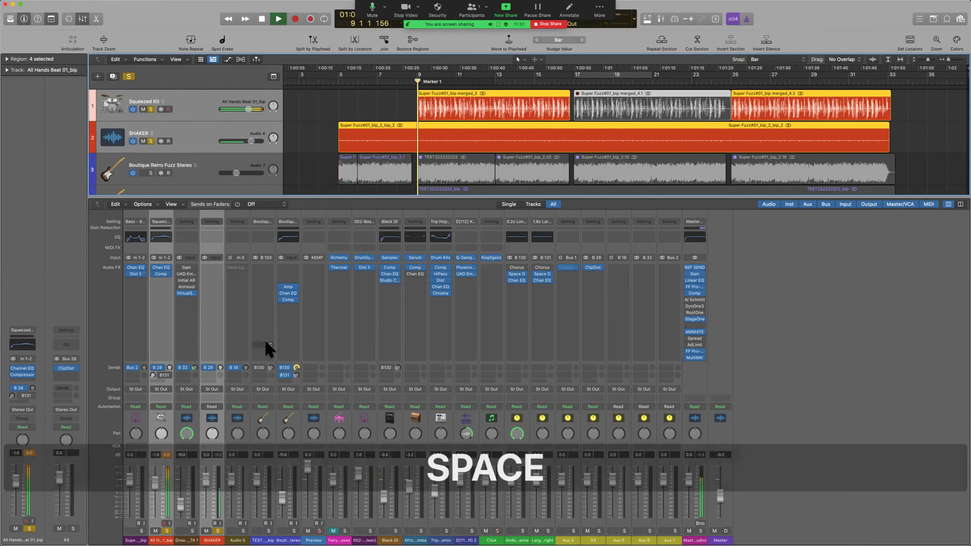
Raise the Bus 28 send levels of SHAKER and Squeezed Kit individually during playback, and stop playback.
{"action": "mouse_move", "coordinate": [220, 367]}
{"action": "left_mouse_down"}
{"action": "mouse_move", "coordinate": [220, 352]}
{"action": "mouse_move", "coordinate": [220, 386]}
{"action": "mouse_move", "coordinate": [220, 368]}
{"action": "left_mouse_up"}
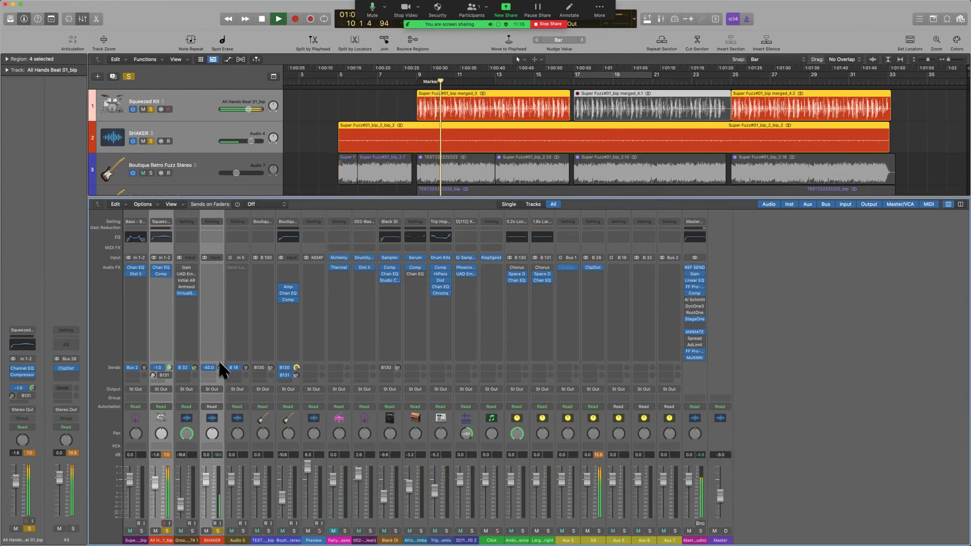
{"action": "left_click", "coordinate": [215, 409]}
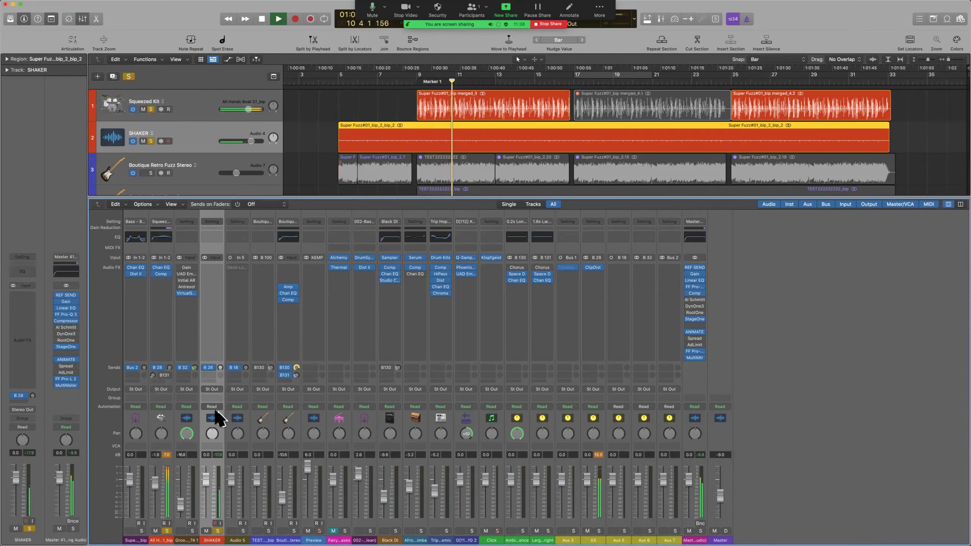
{"action": "left_click_drag", "start_coordinate": [221, 368], "coordinate": [220, 344]}
{"action": "left_click_drag", "start_coordinate": [170, 368], "coordinate": [175, 336]}
{"action": "left_click_drag", "start_coordinate": [221, 368], "coordinate": [221, 363]}
{"action": "key", "text": "space"}
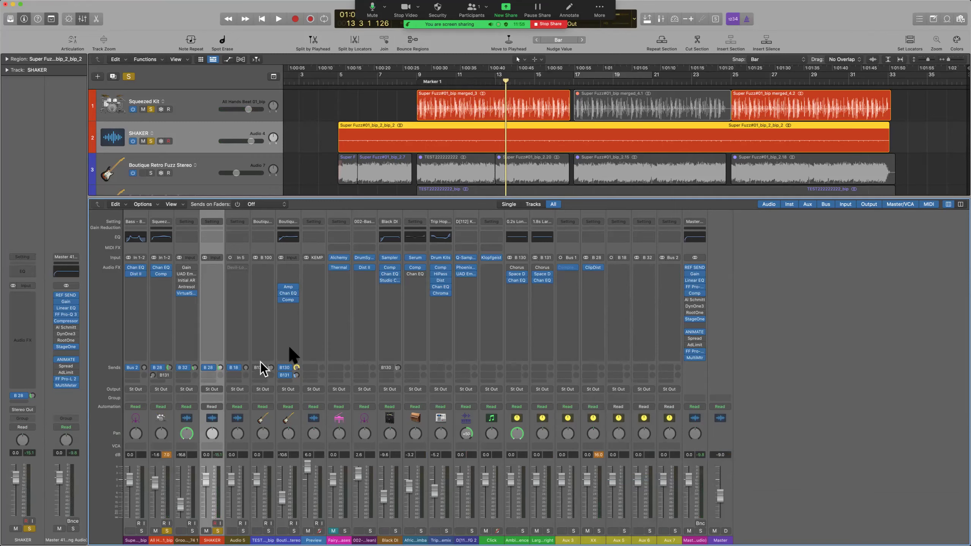
Insert the Tape Delay plug-in below Clip Distortion on the XX aux and move its window clear of the tracks.
{"action": "left_click", "coordinate": [596, 274]}
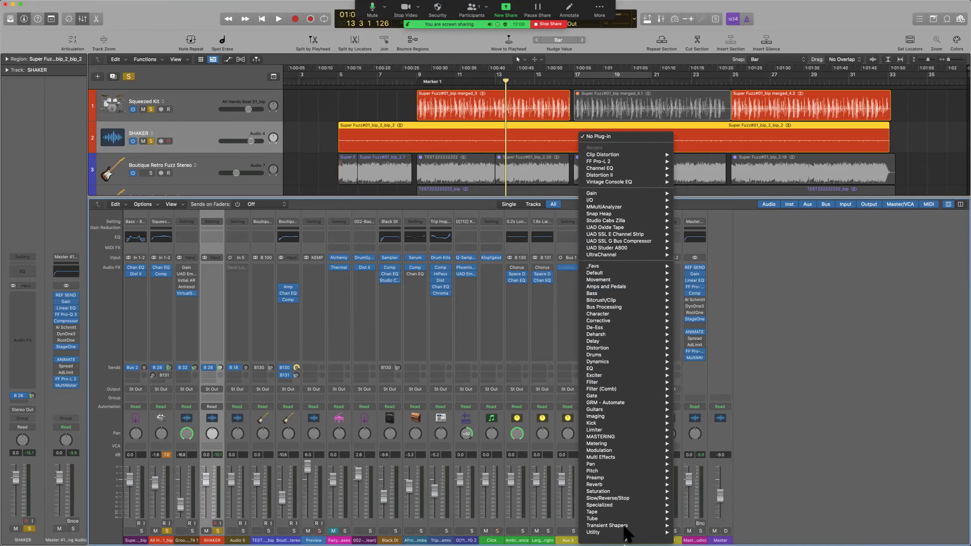
{"action": "mouse_move", "coordinate": [628, 323]}
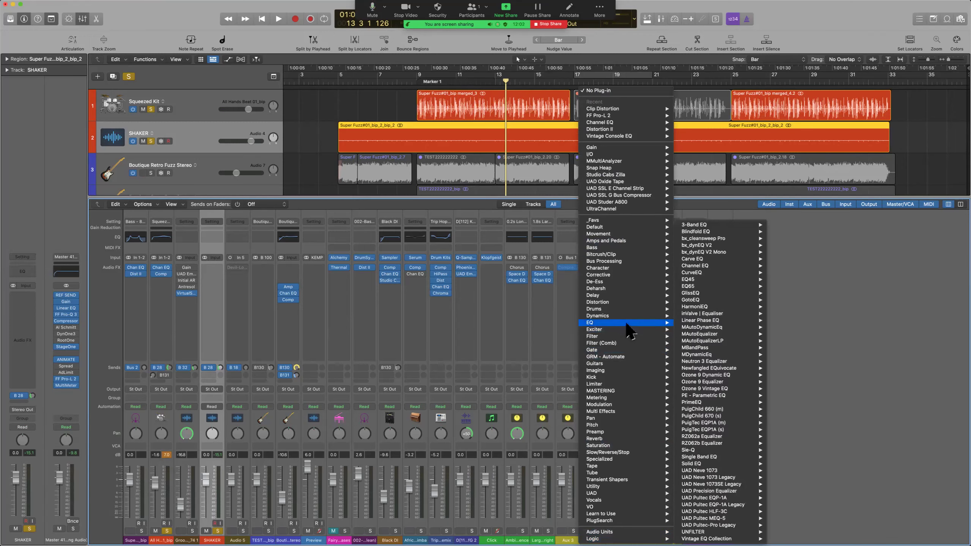
{"action": "mouse_move", "coordinate": [627, 297]}
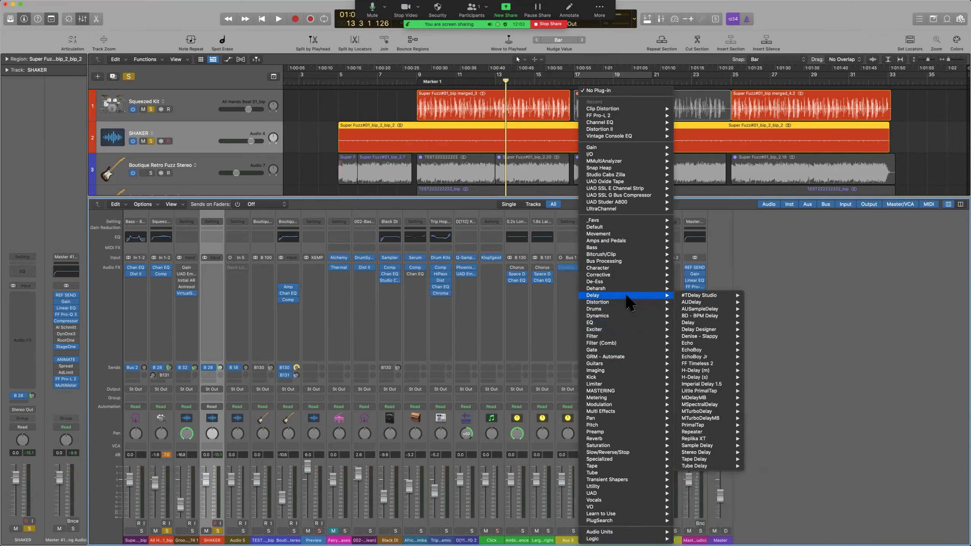
{"action": "left_click", "coordinate": [731, 466]}
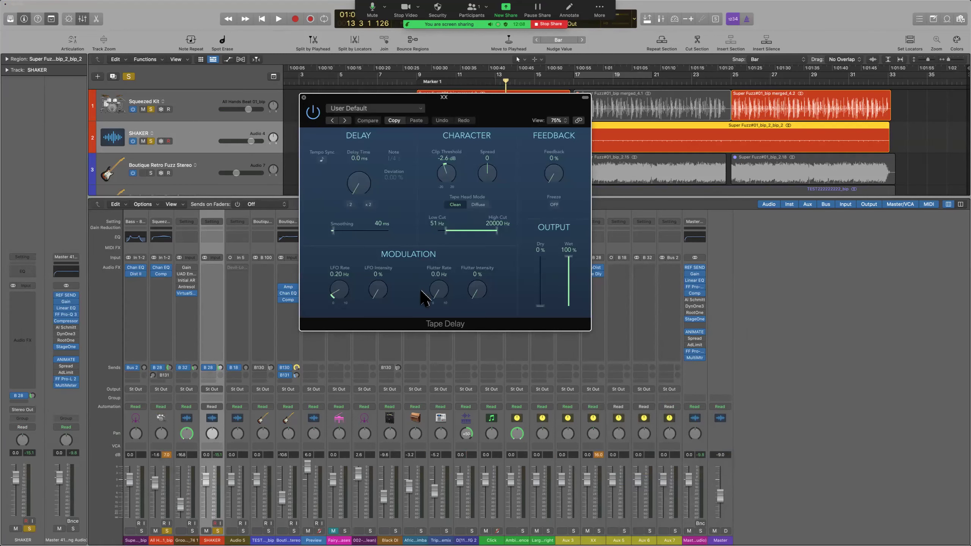
{"action": "left_click_drag", "start_coordinate": [471, 122], "coordinate": [530, 260]}
Audition the soloed drums from the selected regions' start with Tape Delay on the XX aux, closing the plug-in window.
{"action": "left_click", "coordinate": [461, 109], "text": "shift"}
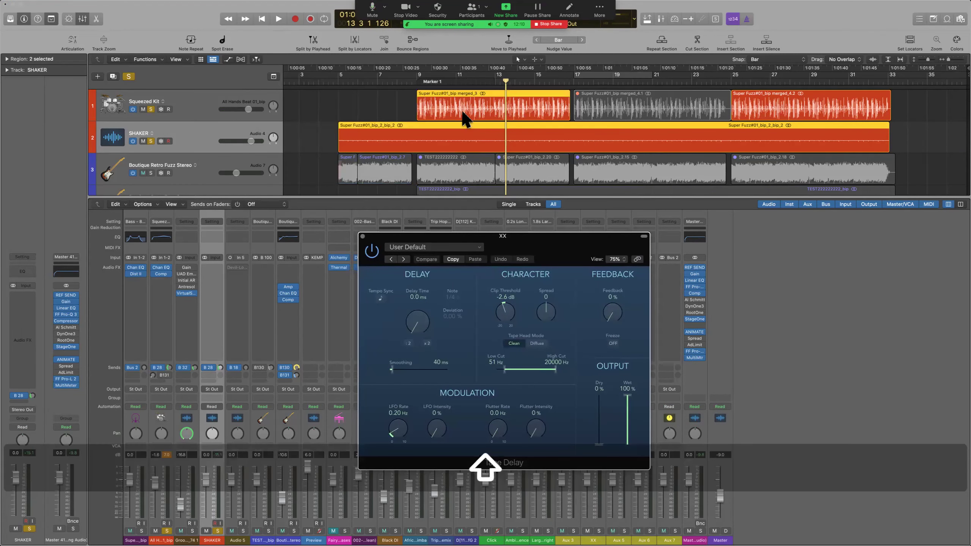
{"action": "key", "text": "shift+Return"}
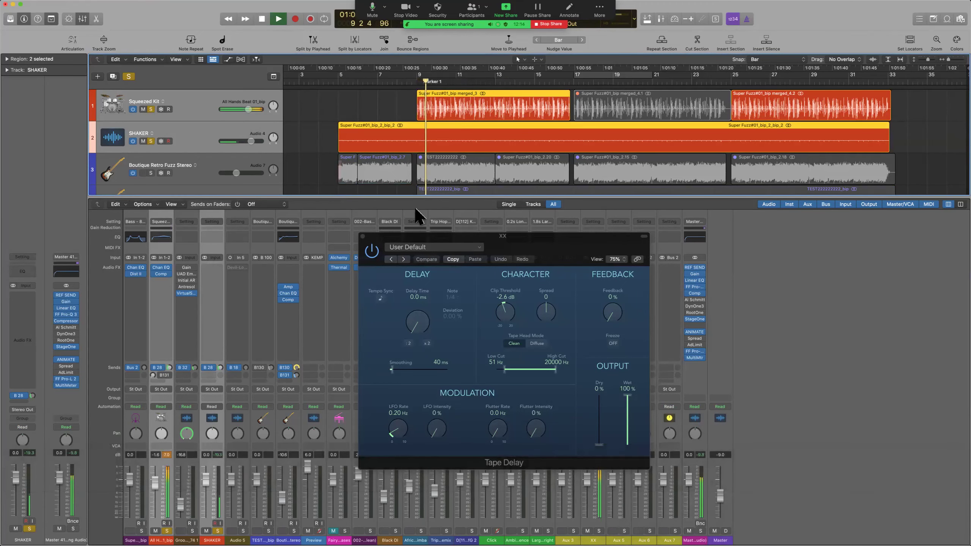
{"action": "key", "text": "space"}
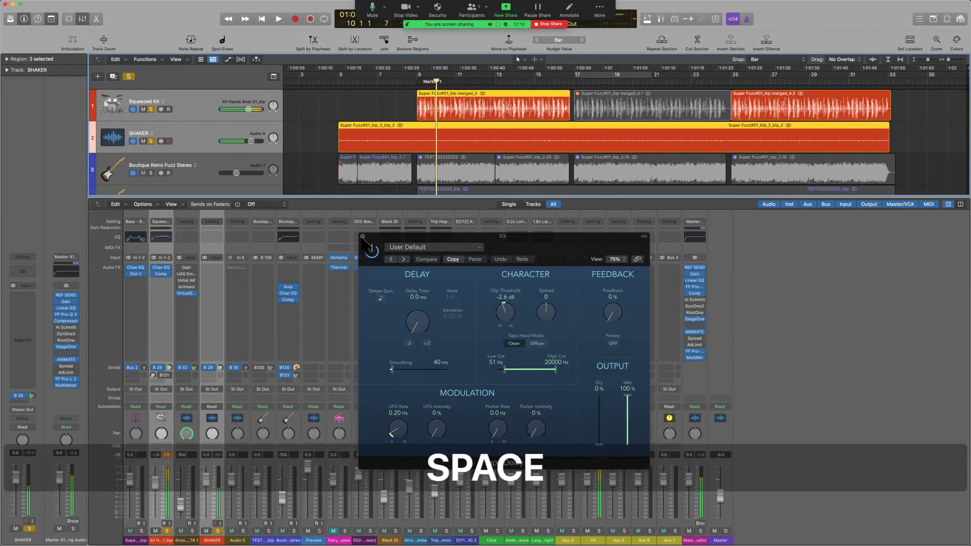
{"action": "left_click", "coordinate": [362, 236]}
{"action": "left_click", "coordinate": [204, 366]}
{"action": "key", "text": "alt+space"}
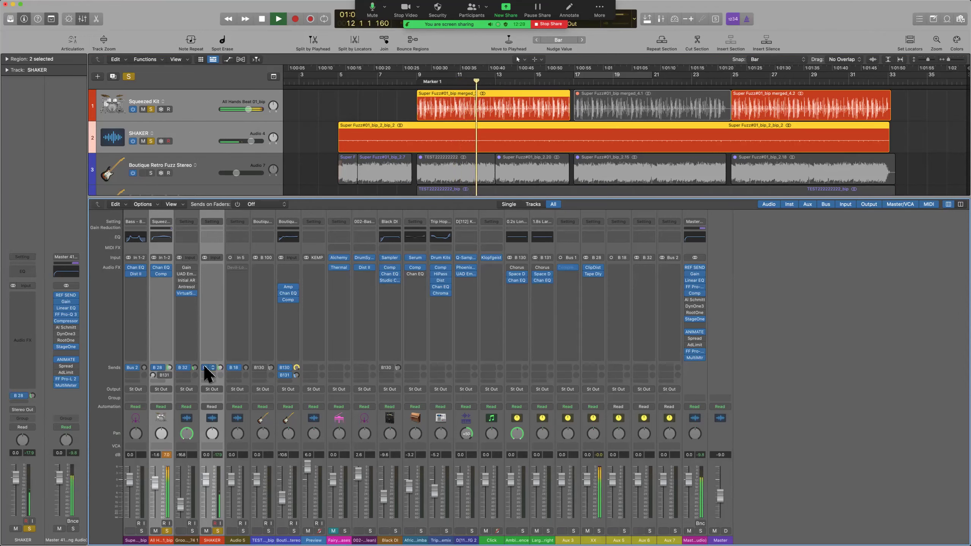
{"action": "key", "text": "space"}
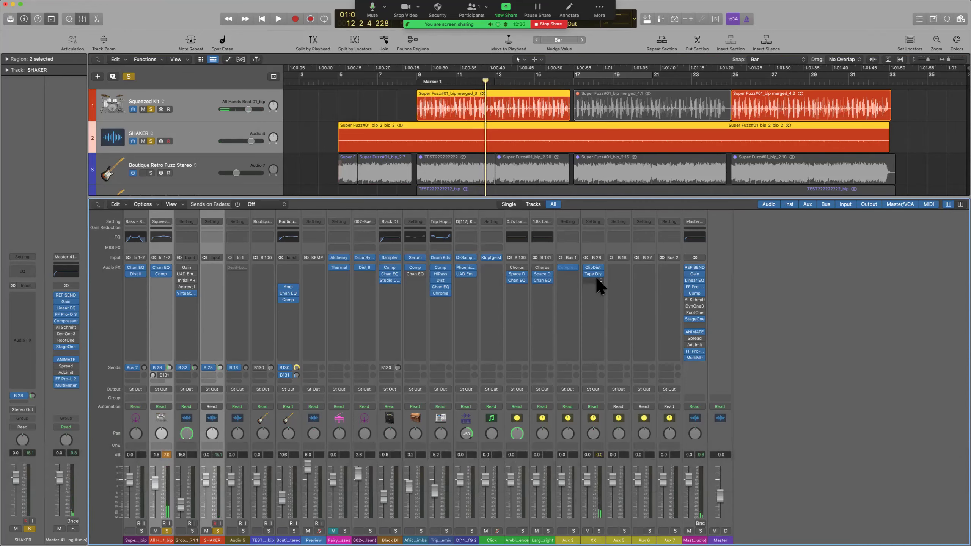
Insert the Compressor plug-in below Tape Delay on the XX aux.
{"action": "left_click", "coordinate": [598, 280]}
{"action": "mouse_move", "coordinate": [624, 305]}
{"action": "mouse_move", "coordinate": [625, 423]}
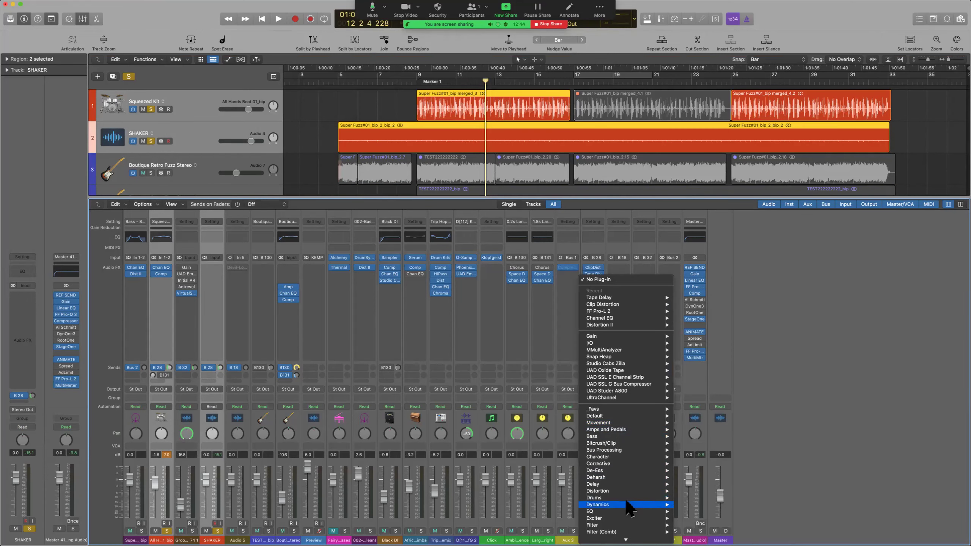
{"action": "mouse_move", "coordinate": [629, 506]}
{"action": "mouse_move", "coordinate": [741, 229]}
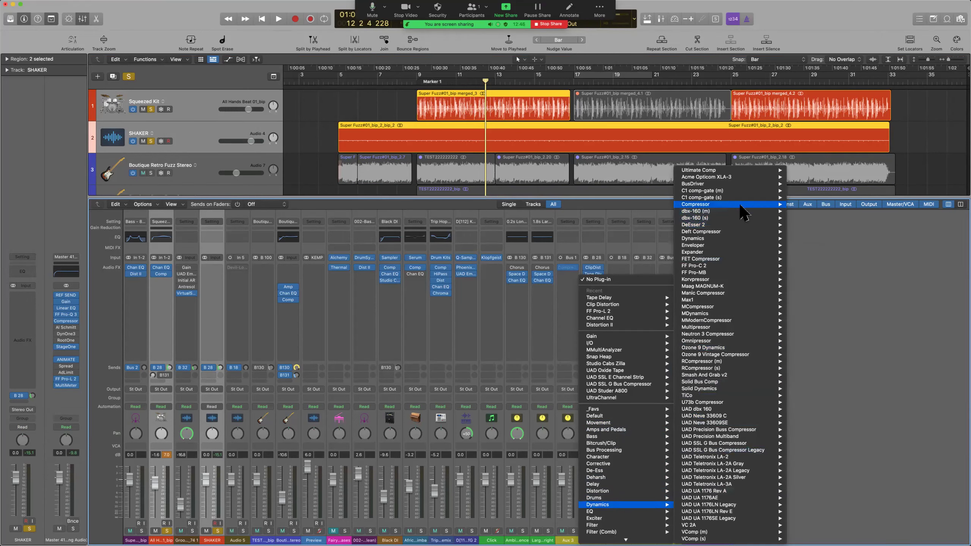
{"action": "key", "text": "Escape"}
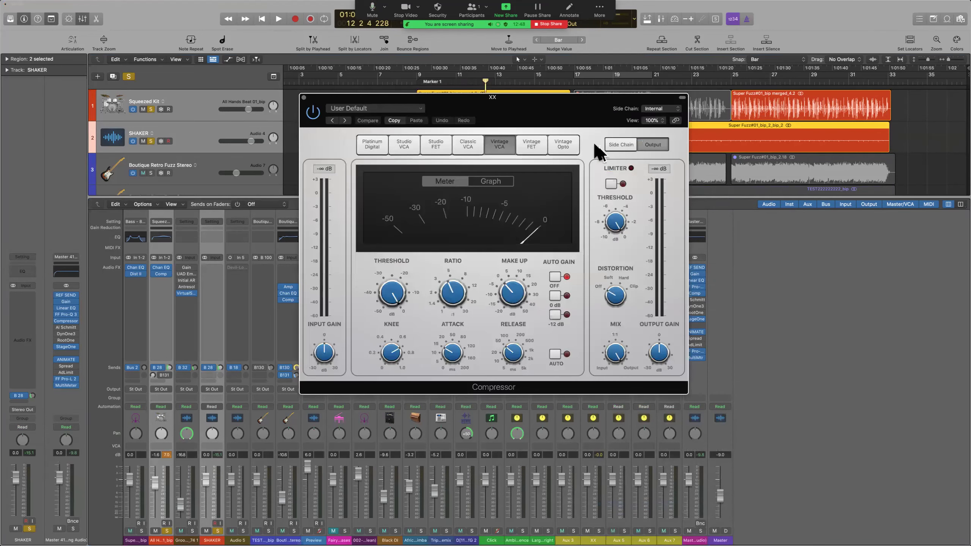
Switch the Compressor to the Vintage Opto model, lower its threshold and turn on auto release while auditioning the drums.
{"action": "left_click", "coordinate": [572, 143]}
{"action": "left_click_drag", "start_coordinate": [406, 276], "coordinate": [411, 259]}
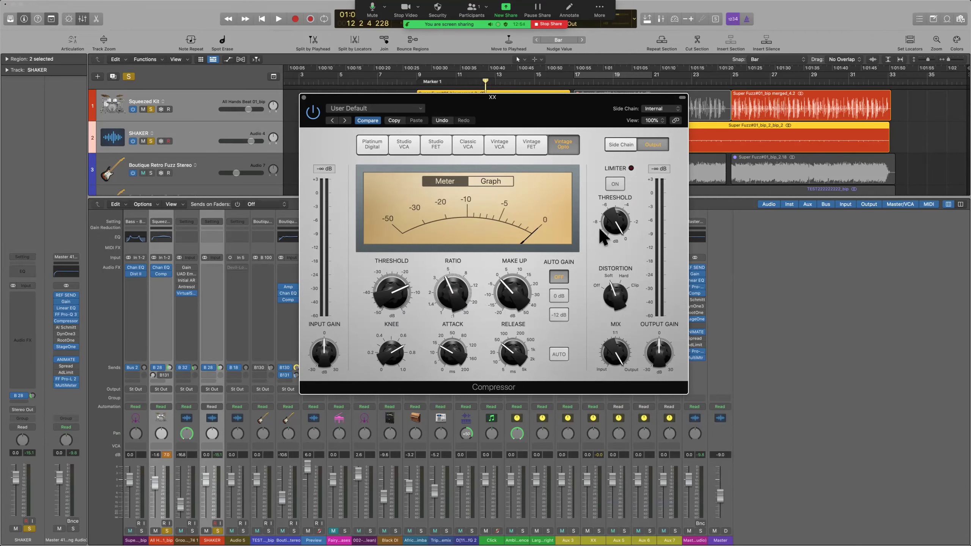
{"action": "mouse_move", "coordinate": [599, 232]}
{"action": "key", "text": "alt+space"}
{"action": "key", "text": "space"}
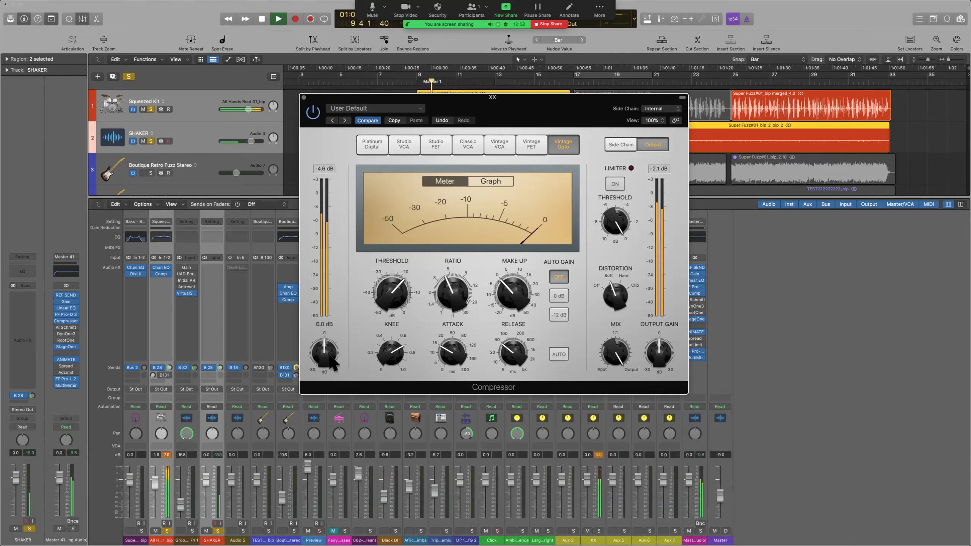
{"action": "left_click", "coordinate": [564, 355]}
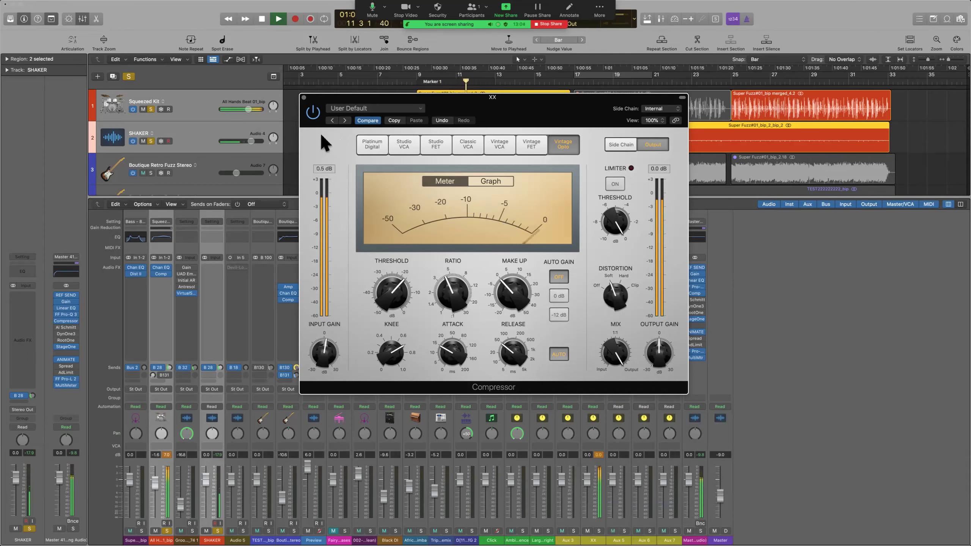
{"action": "key", "text": "space"}
{"action": "left_click", "coordinate": [304, 97]}
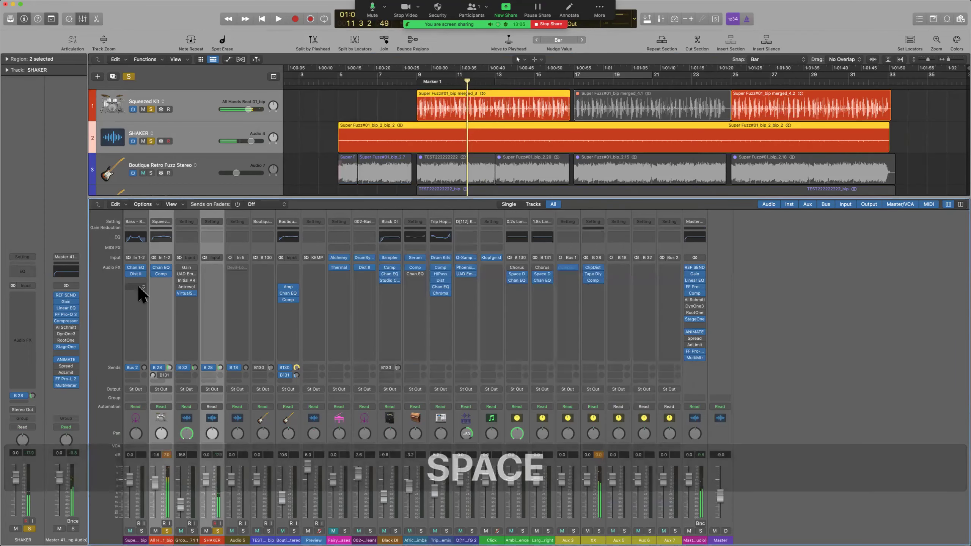
Compare the soloed drums with the Bus 28 sends of Squeezed Kit and SHAKER bypassed and active during playback.
{"action": "left_click", "coordinate": [151, 366], "text": "alt"}
{"action": "key", "text": "space"}
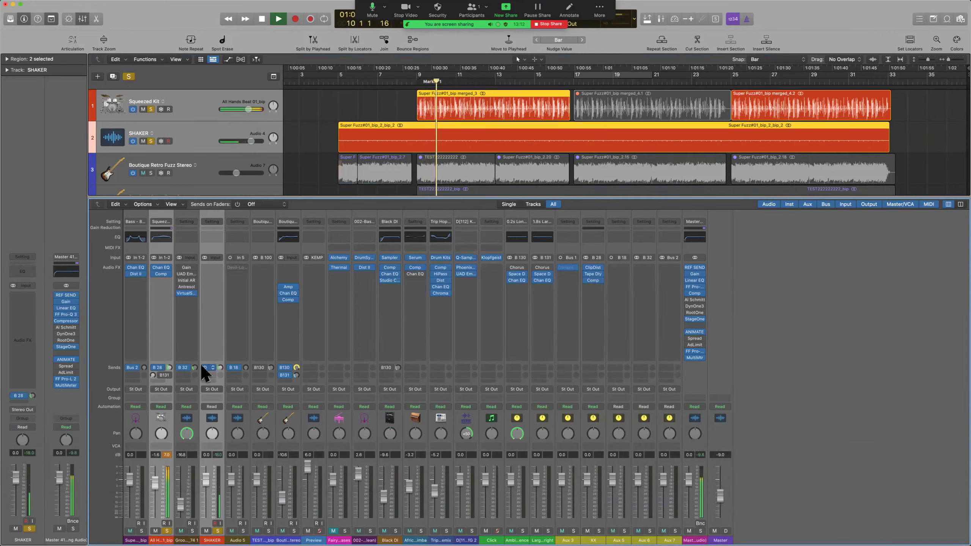
{"action": "key", "text": "space"}
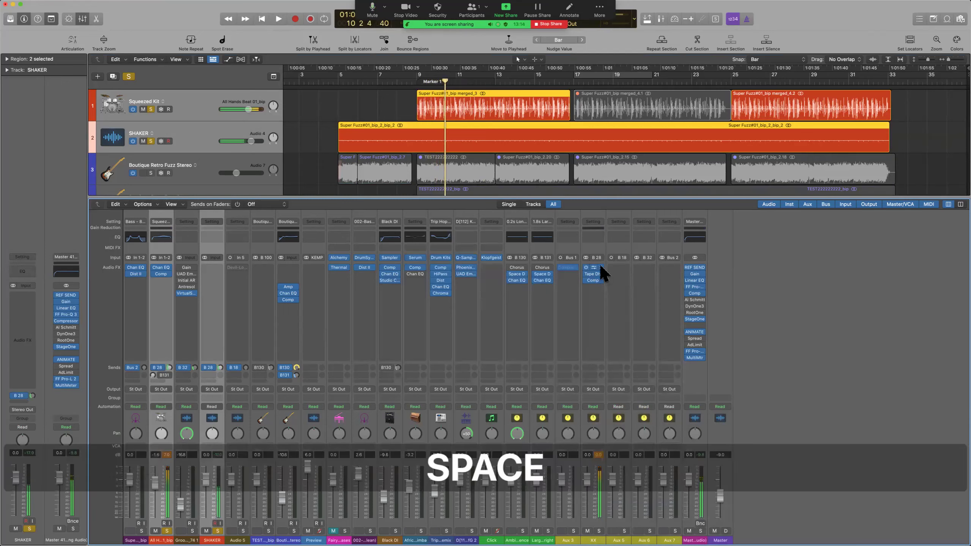
Replace Clip Distortion on the XX aux with the UAD Studer A800 plug-in, close its window and audition the drums.
{"action": "left_click", "coordinate": [600, 264]}
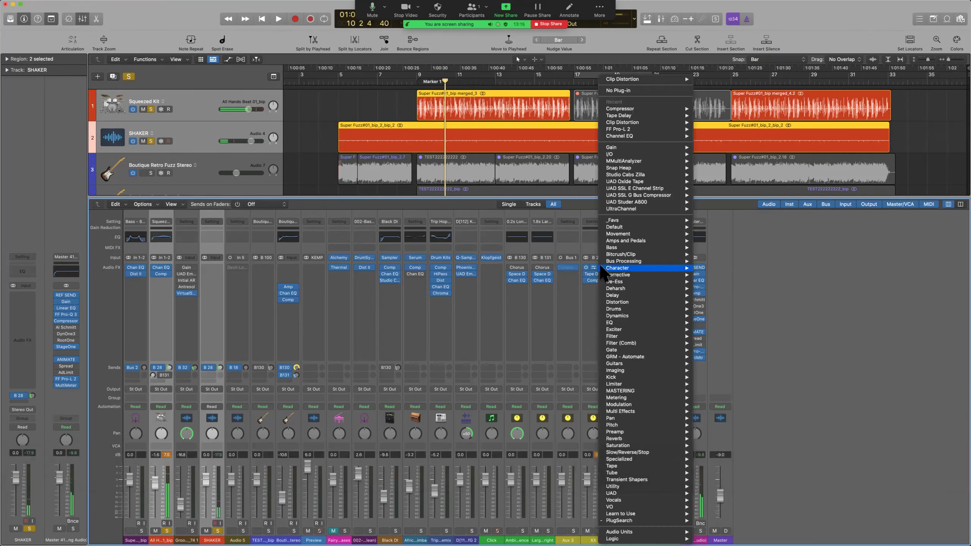
{"action": "mouse_move", "coordinate": [673, 264]}
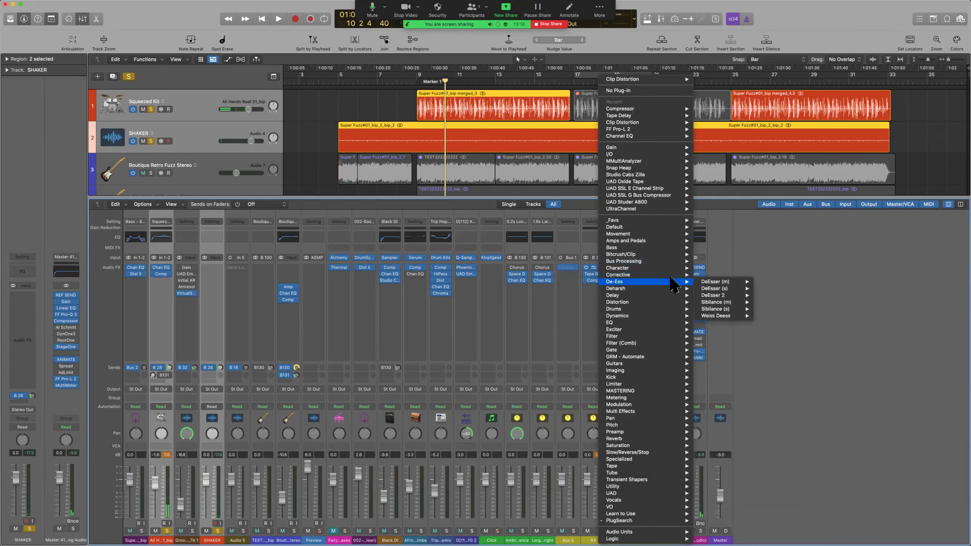
{"action": "mouse_move", "coordinate": [674, 189]}
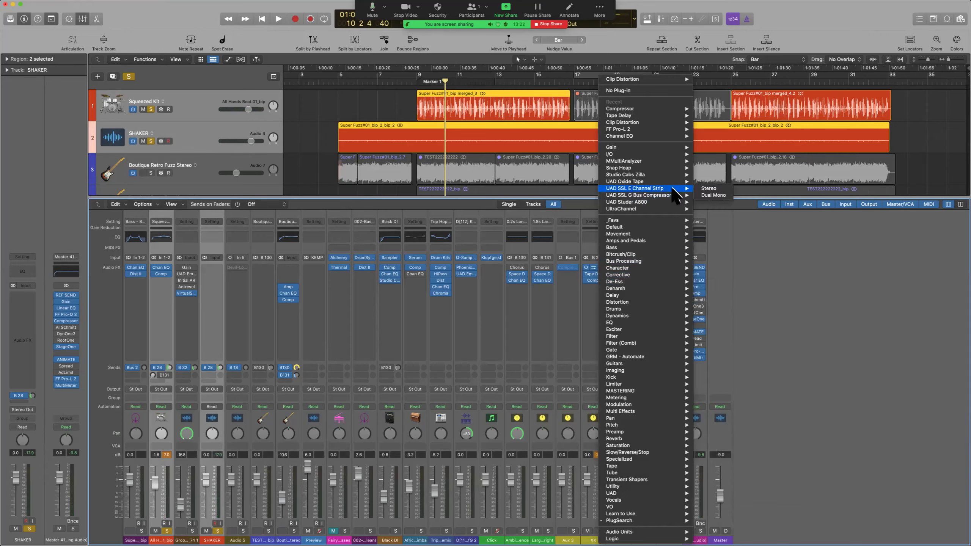
{"action": "left_click", "coordinate": [702, 202]}
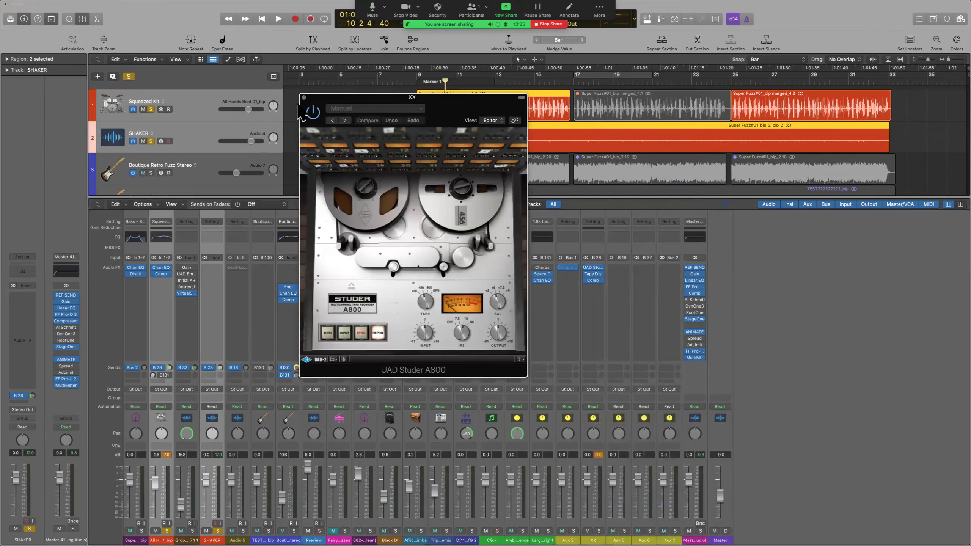
{"action": "left_click", "coordinate": [304, 98]}
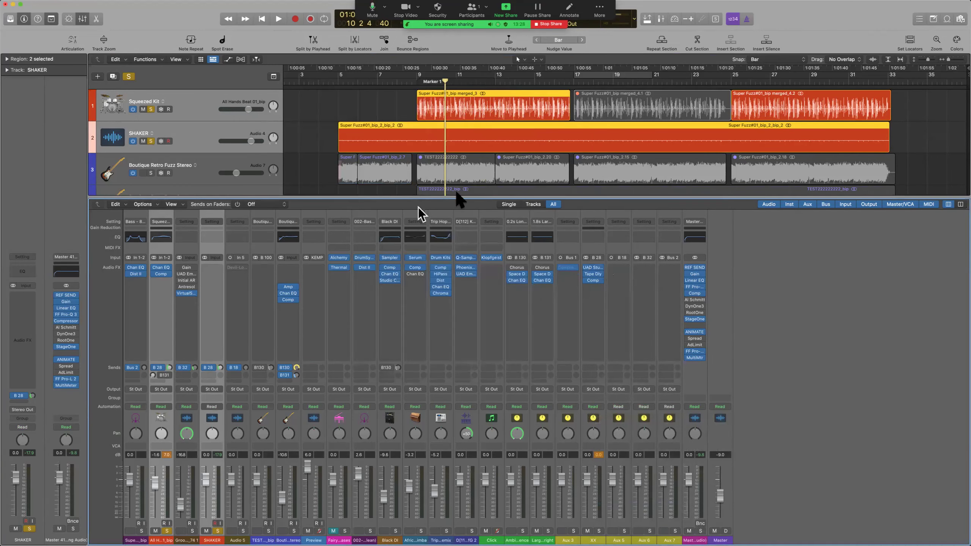
{"action": "key", "text": "alt+space"}
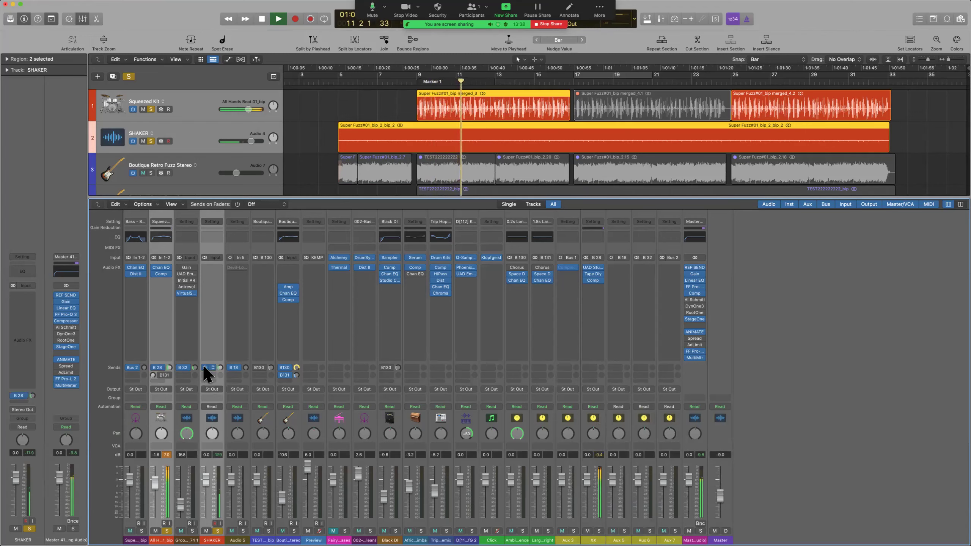
{"action": "key", "text": "space"}
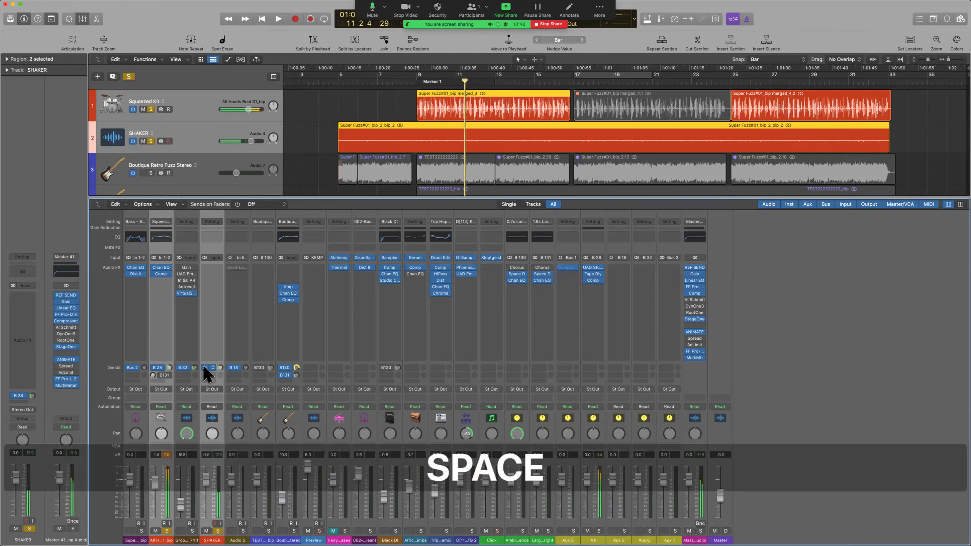
Switch to the Logic Pro User Guide PDF and read the opening of "Create mix subgroups in Logic Pro" on page 575.
{"action": "key", "text": "ctrl+Left"}
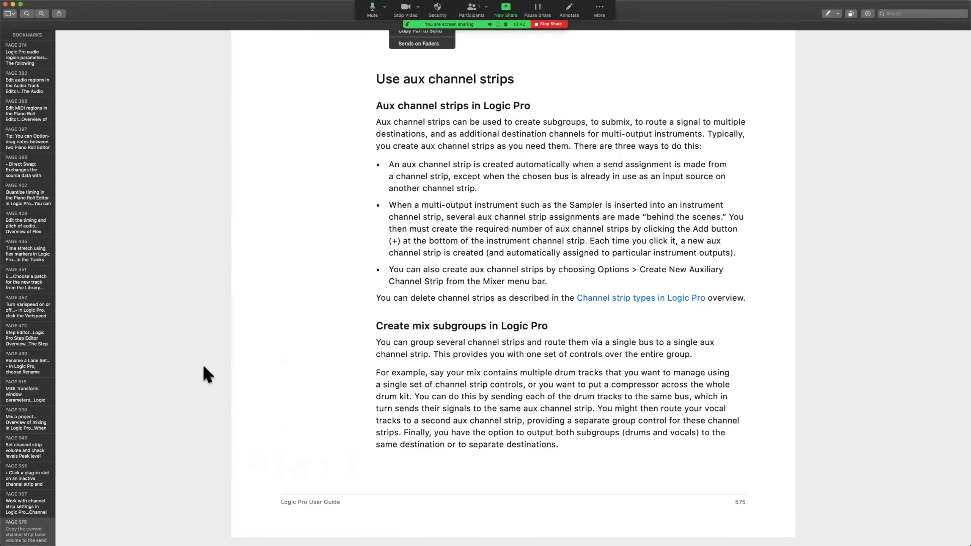
{"action": "left_click_drag", "start_coordinate": [410, 326], "coordinate": [537, 327]}
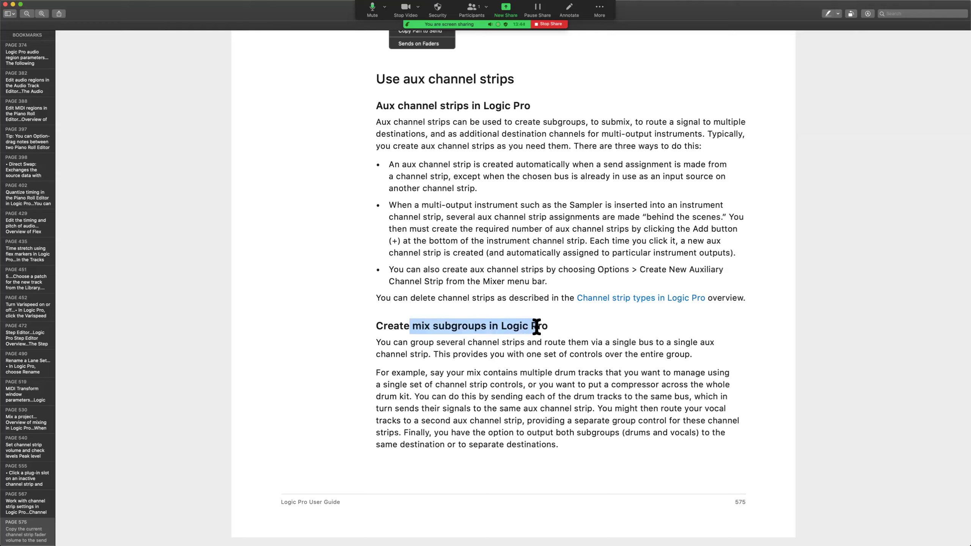
{"action": "left_click", "coordinate": [453, 328]}
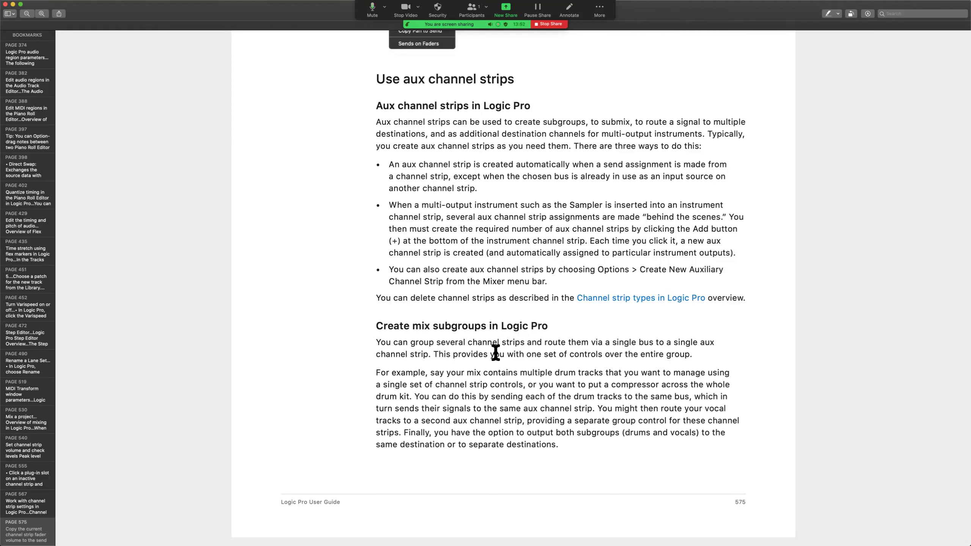
{"action": "left_click_drag", "start_coordinate": [495, 352], "coordinate": [704, 350]}
Switch back to Logic Pro and insert a Channel EQ above the UAD Studer A800 on the XX aux.
{"action": "key", "text": "ctrl+Right"}
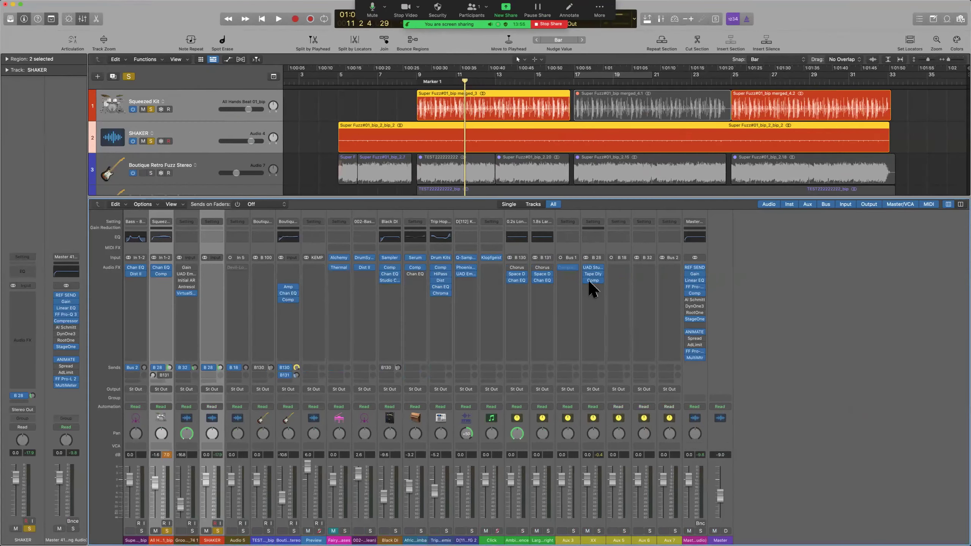
{"action": "left_click_drag", "start_coordinate": [593, 281], "coordinate": [593, 273]}
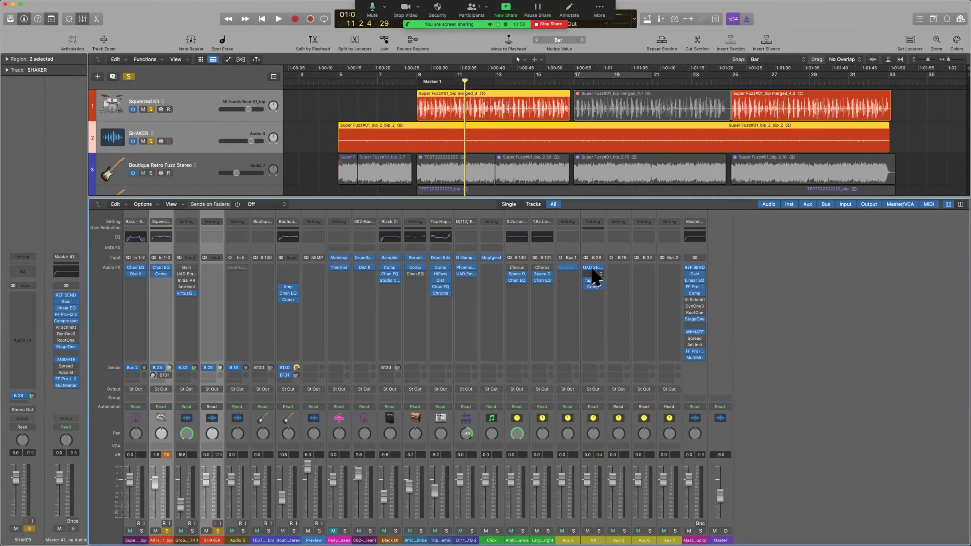
{"action": "double_click", "coordinate": [591, 233]}
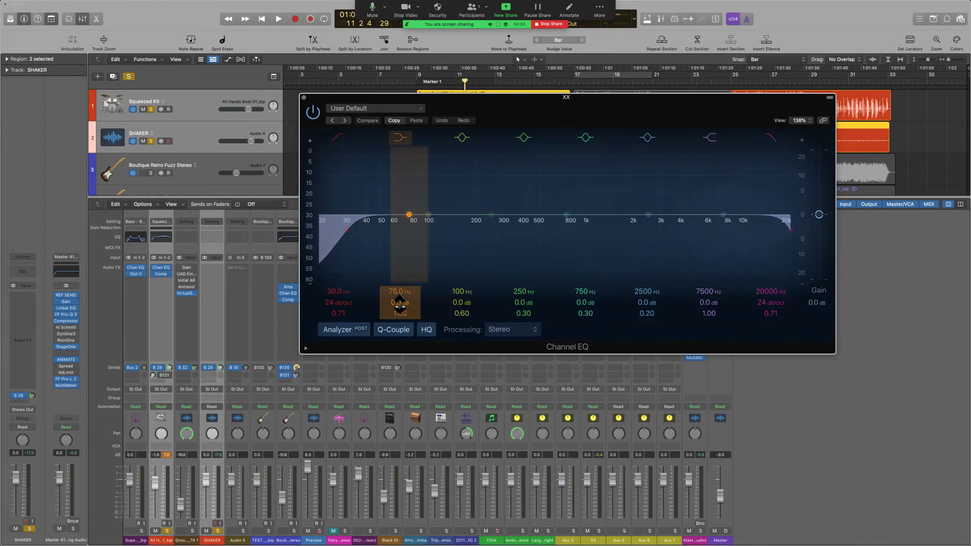
Boost the Channel EQ's 75 Hz low shelf by 3.8 dB and audition the drums, then turn that band off.
{"action": "left_click_drag", "start_coordinate": [399, 303], "coordinate": [400, 301]}
{"action": "key", "text": "alt"}
{"action": "key", "text": "space"}
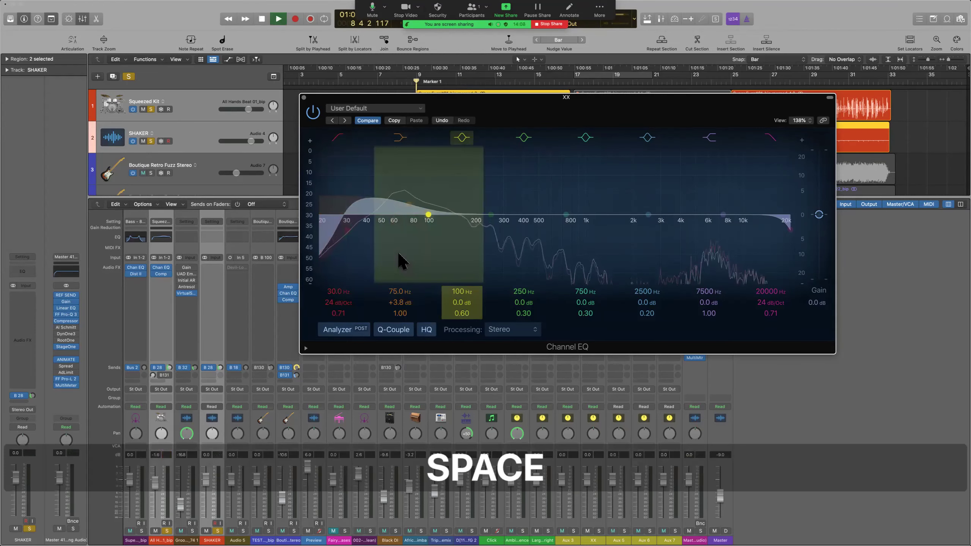
{"action": "key", "text": "space"}
{"action": "left_click", "coordinate": [400, 137]}
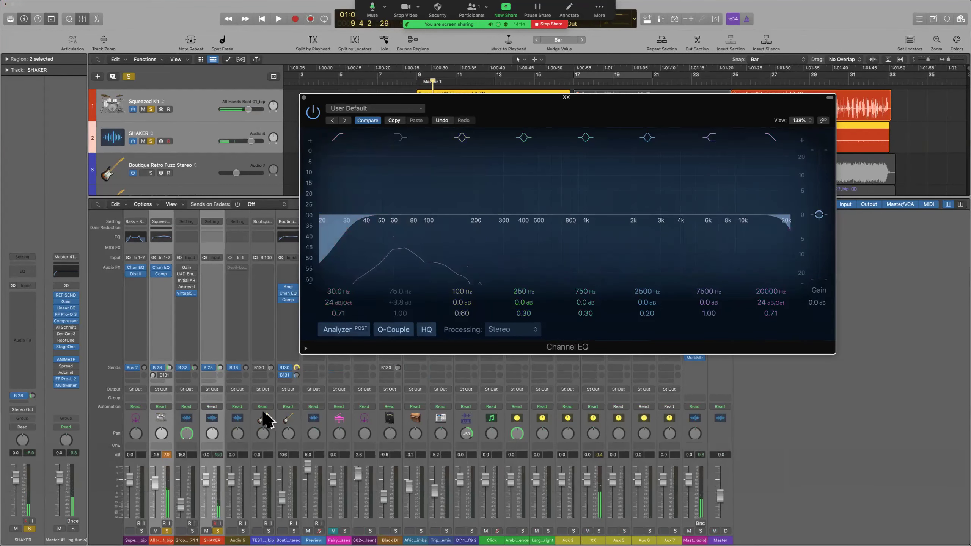
Switch to the Logic Pro User Guide and read the example of routing drum and vocal tracks to separate aux subgroups.
{"action": "key", "text": "super+Tab"}
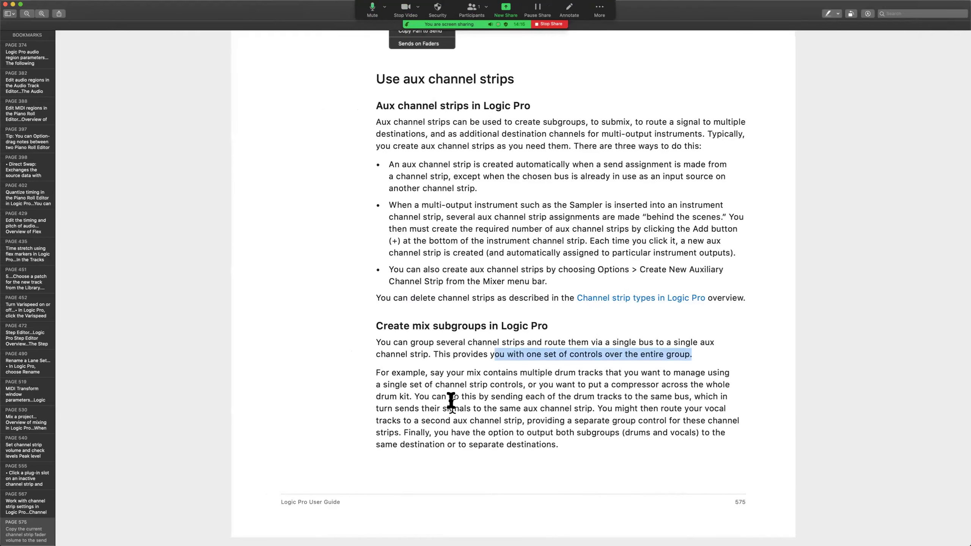
{"action": "scroll", "coordinate": [549, 393], "scroll_direction": "down", "scroll_amount": 2}
{"action": "scroll", "coordinate": [547, 379], "scroll_direction": "up", "scroll_amount": 2}
{"action": "left_click_drag", "start_coordinate": [447, 408], "coordinate": [580, 403]}
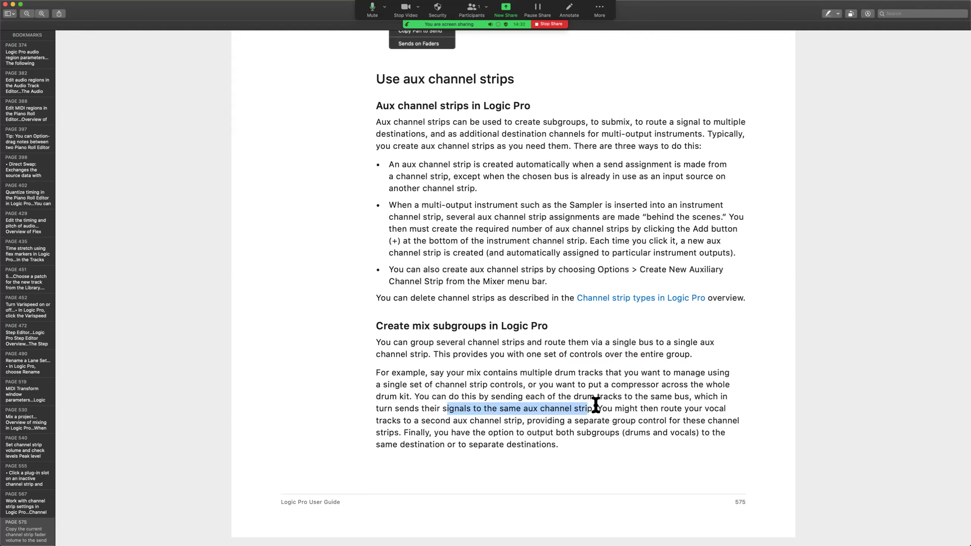
{"action": "left_click", "coordinate": [596, 404]}
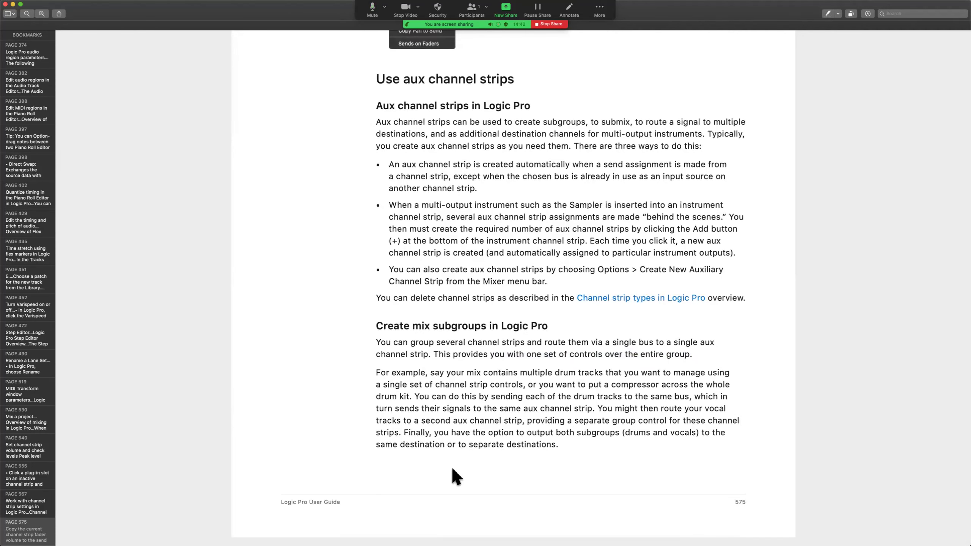
{"action": "left_click_drag", "start_coordinate": [377, 444], "coordinate": [460, 444]}
{"action": "left_click", "coordinate": [461, 445]}
Read the following page's note on aux subgroups versus Mixer groups and the steps for creating a subgroup with an aux channel strip.
{"action": "scroll", "coordinate": [548, 348], "scroll_direction": "down", "scroll_amount": 15}
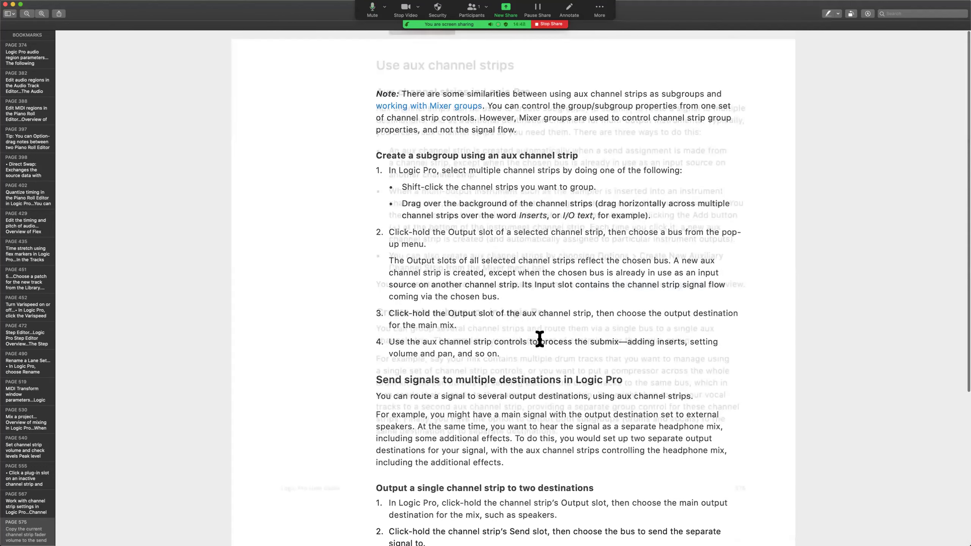
{"action": "right_click", "coordinate": [535, 262]}
{"action": "left_click", "coordinate": [551, 108]}
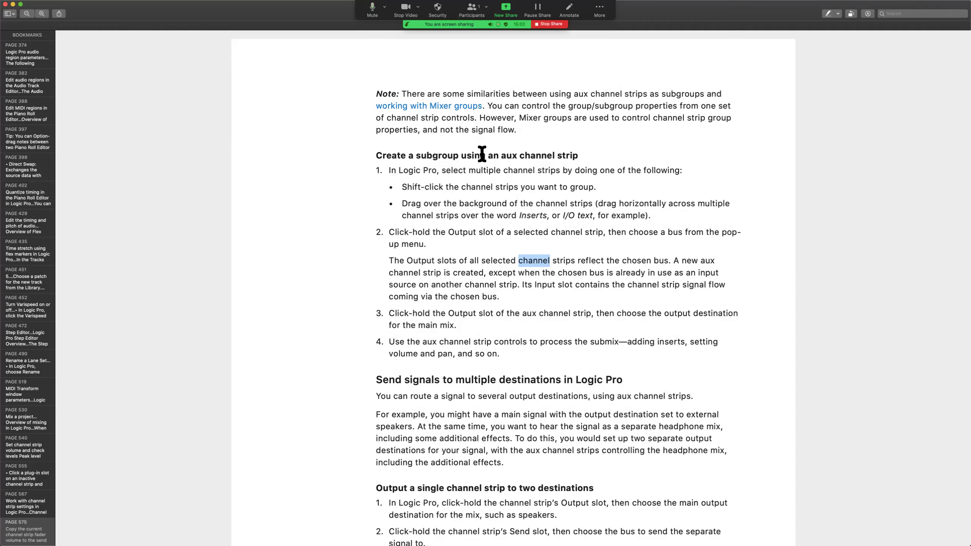
{"action": "left_click_drag", "start_coordinate": [522, 109], "coordinate": [687, 109]}
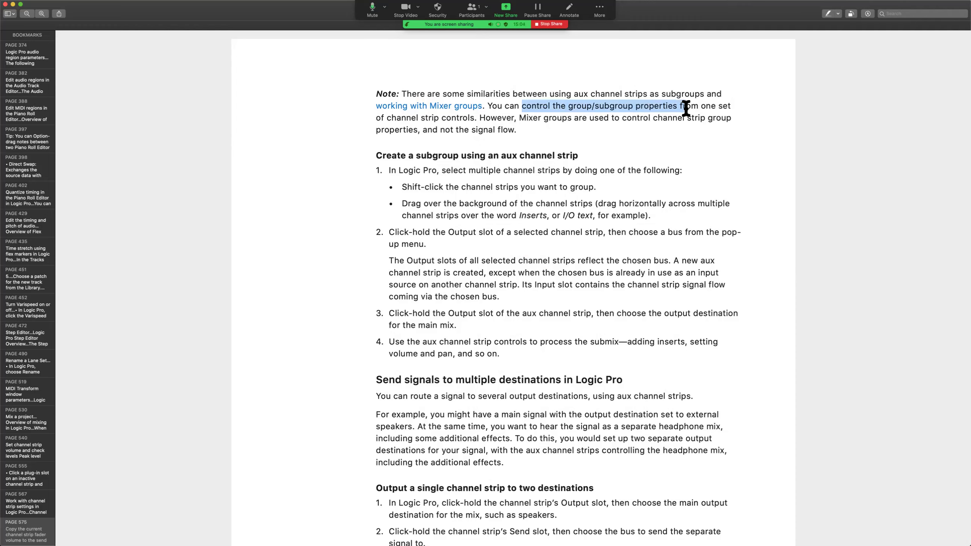
{"action": "left_click", "coordinate": [566, 156]}
{"action": "left_click_drag", "start_coordinate": [529, 118], "coordinate": [618, 128]}
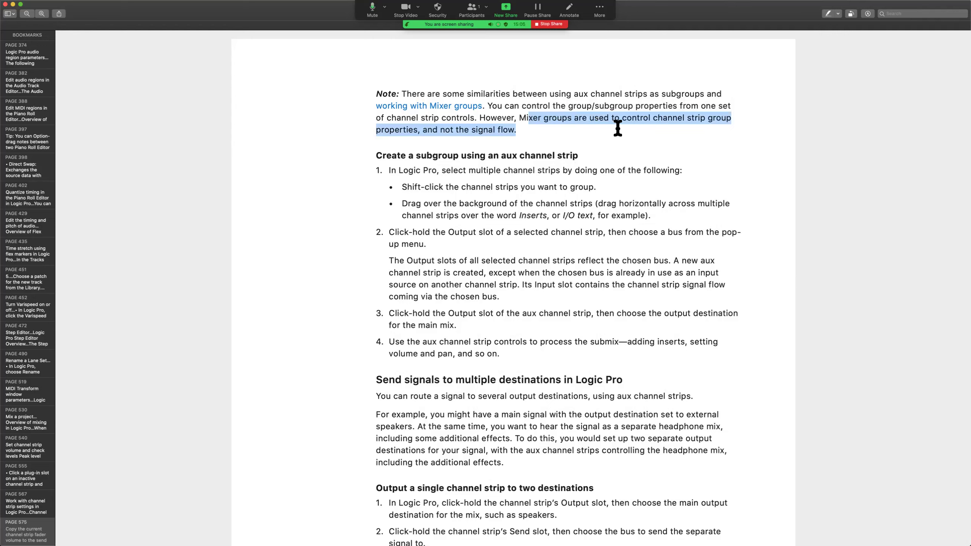
{"action": "left_click", "coordinate": [618, 131]}
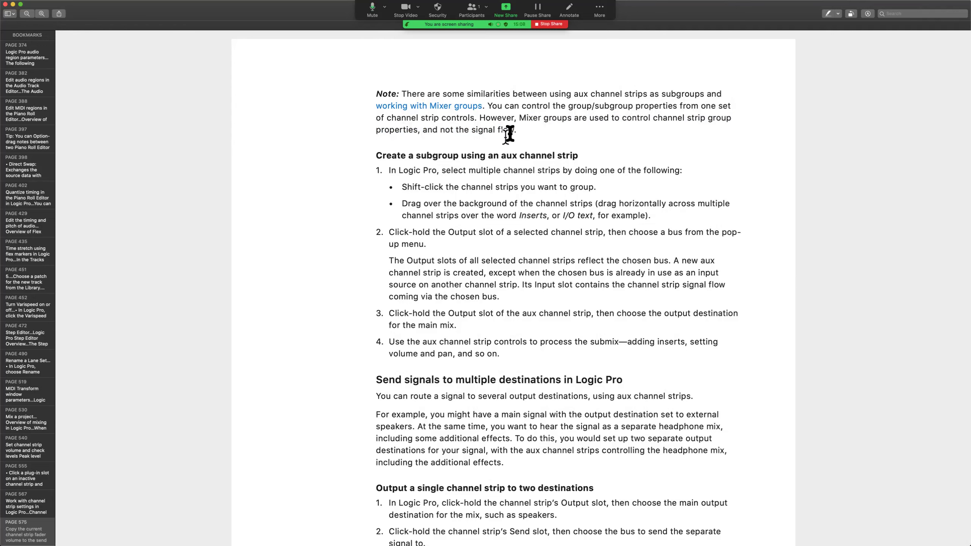
{"action": "left_click_drag", "start_coordinate": [520, 118], "coordinate": [534, 129]}
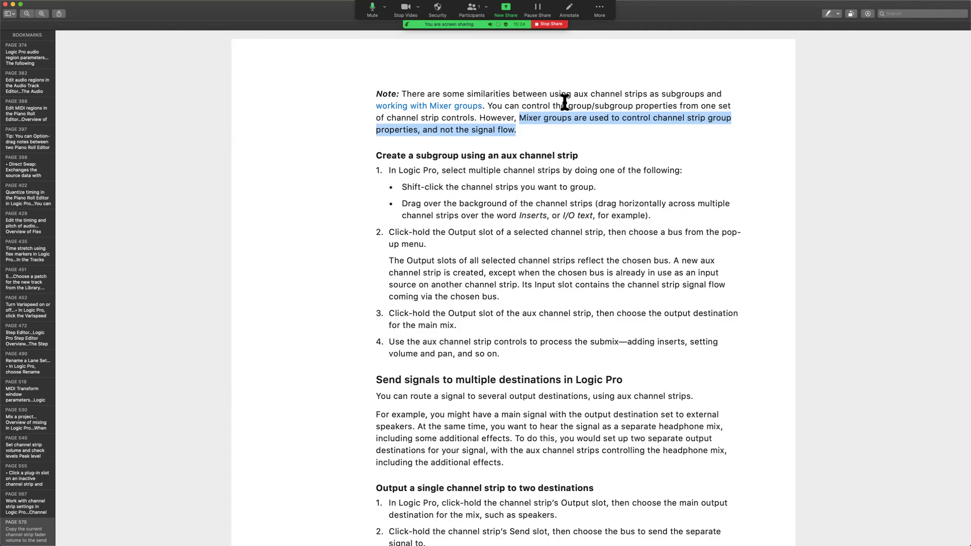
{"action": "left_click", "coordinate": [482, 189]}
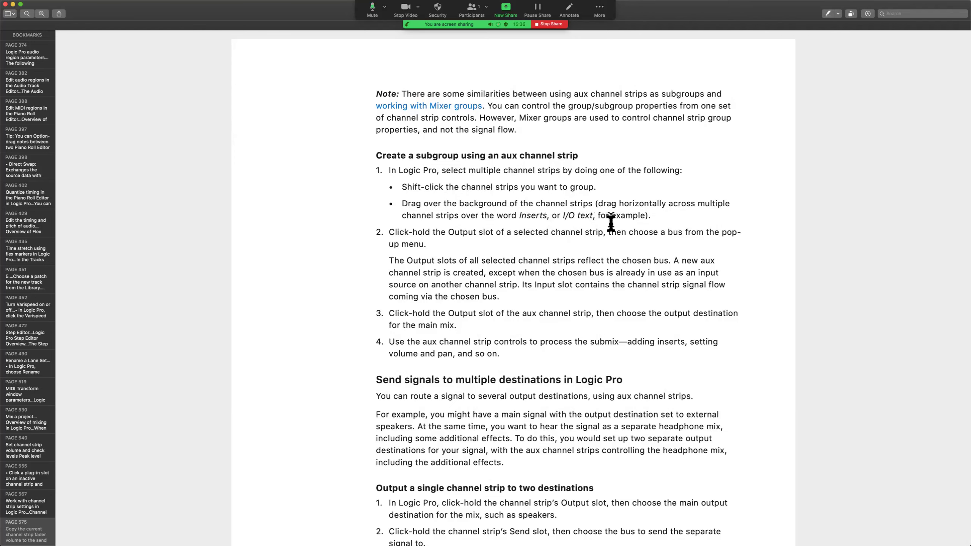
Switch back to Logic Pro, hide the Channel EQ window and select channel strips across the Mixer.
{"action": "key", "text": "ctrl+Right"}
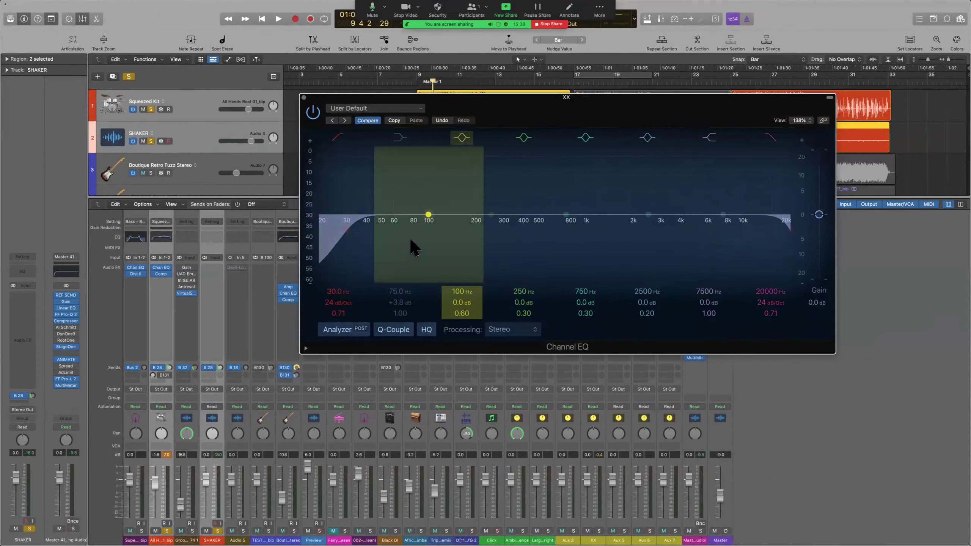
{"action": "key", "text": "v"}
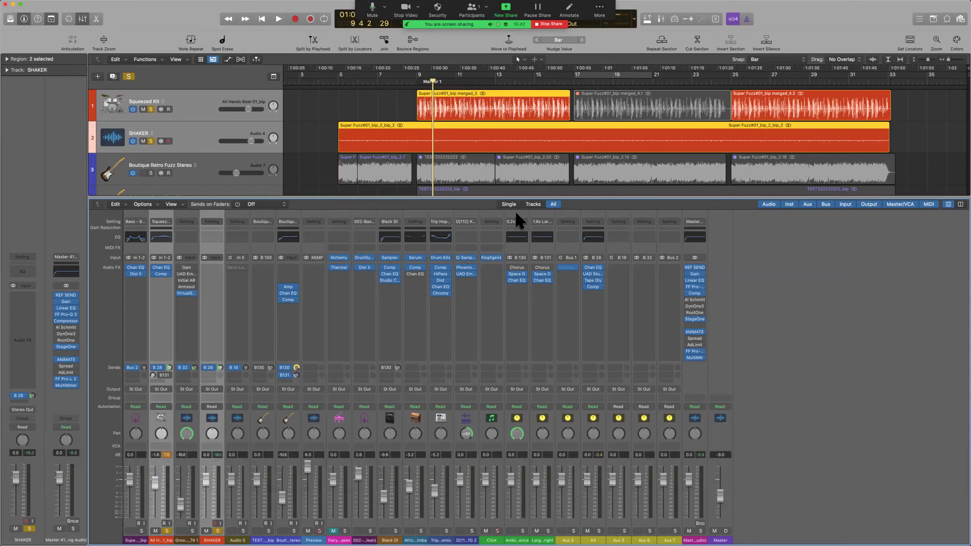
{"action": "left_click_drag", "start_coordinate": [814, 230], "coordinate": [184, 401]}
{"action": "left_click_drag", "start_coordinate": [843, 273], "coordinate": [92, 388]}
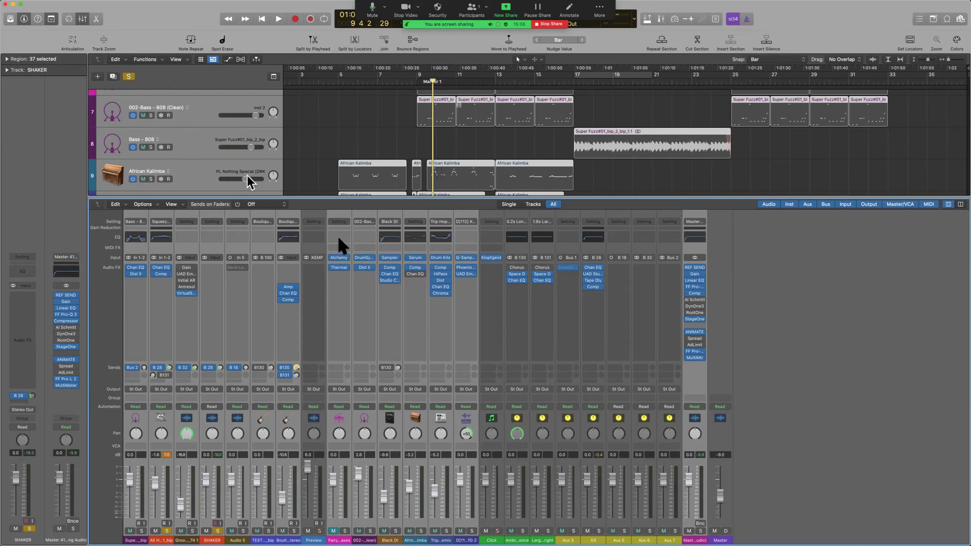
Select the aux channel strips from Ambience through Aux 7 and look through the track list for matching tracks.
{"action": "left_click", "coordinate": [519, 416]}
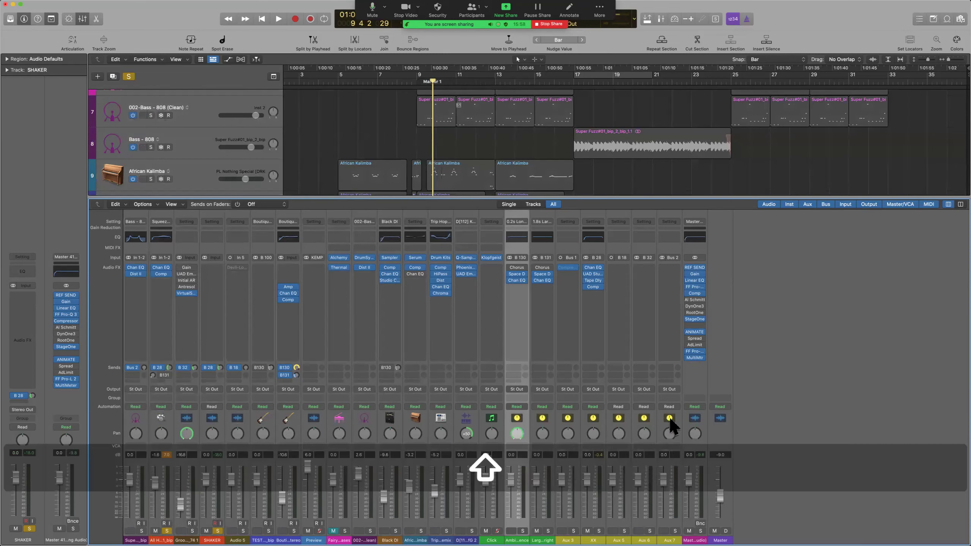
{"action": "left_click", "coordinate": [669, 419], "text": "shift"}
{"action": "scroll", "coordinate": [193, 146], "scroll_direction": "up", "scroll_amount": 10}
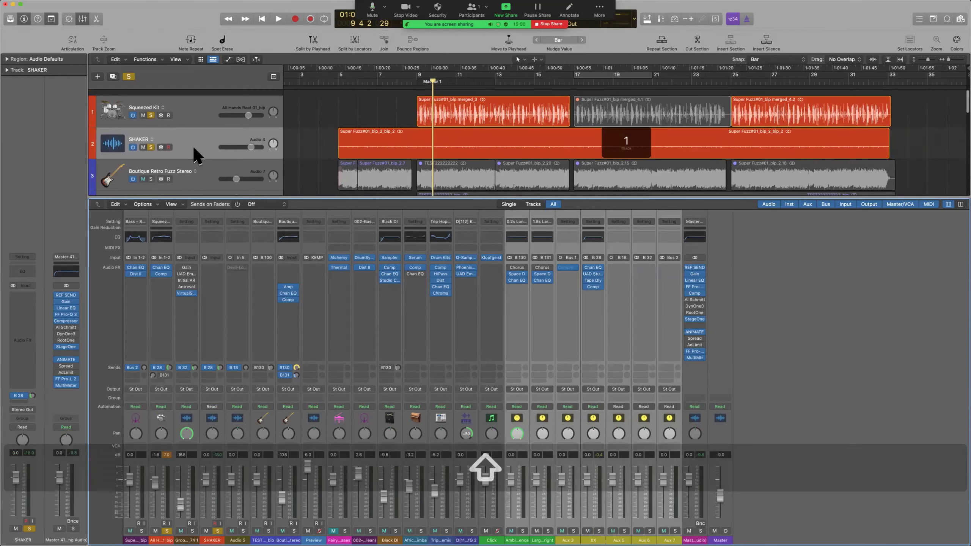
{"action": "scroll", "coordinate": [191, 130], "scroll_direction": "down", "scroll_amount": 10}
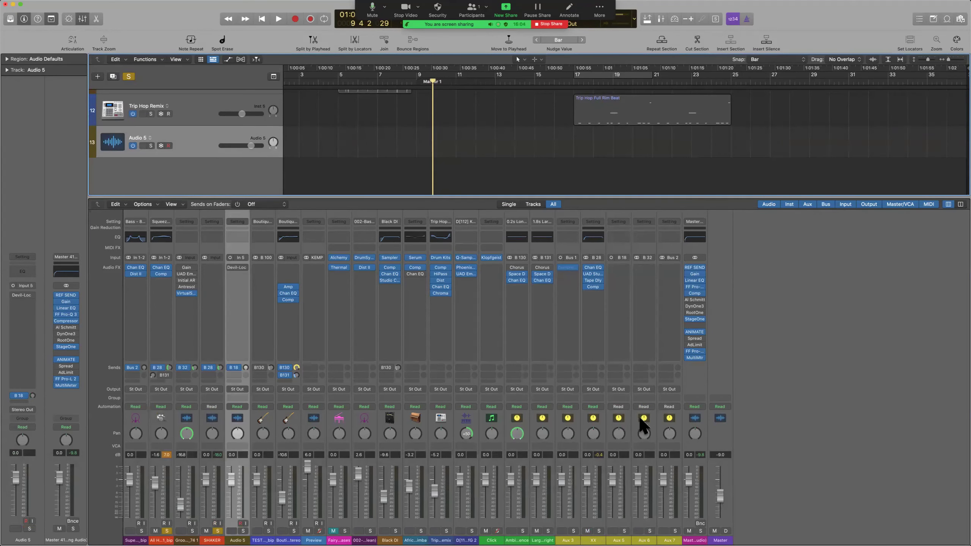
Create tracks for the aux channel strips from Ambience through Aux 7 and view them in the track list.
{"action": "left_click", "coordinate": [525, 415]}
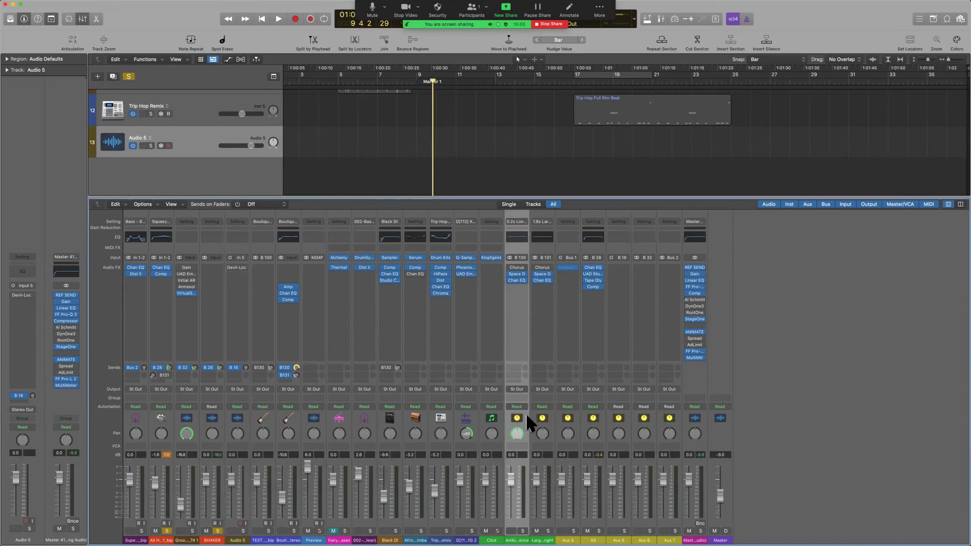
{"action": "left_click", "coordinate": [675, 414], "text": "shift"}
{"action": "right_click", "coordinate": [663, 420]}
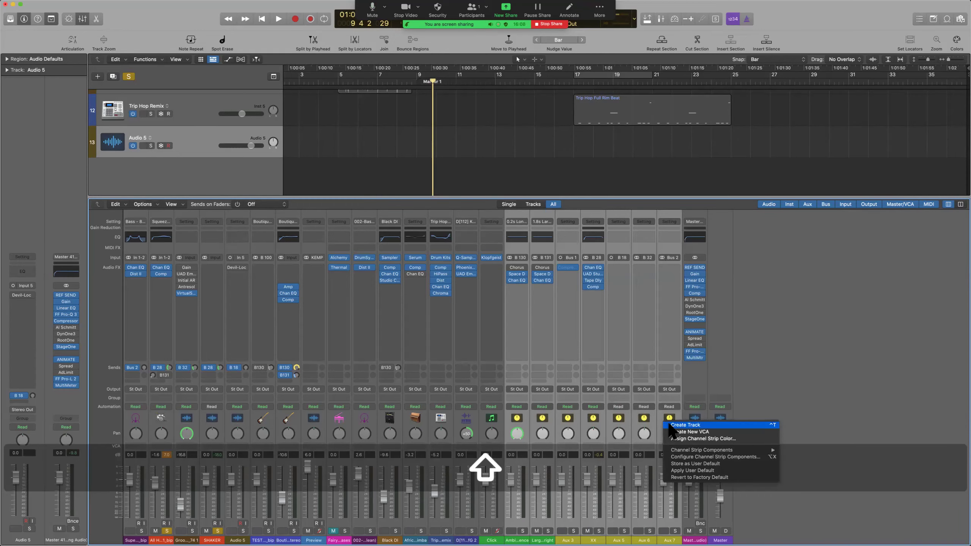
{"action": "left_click", "coordinate": [670, 426]}
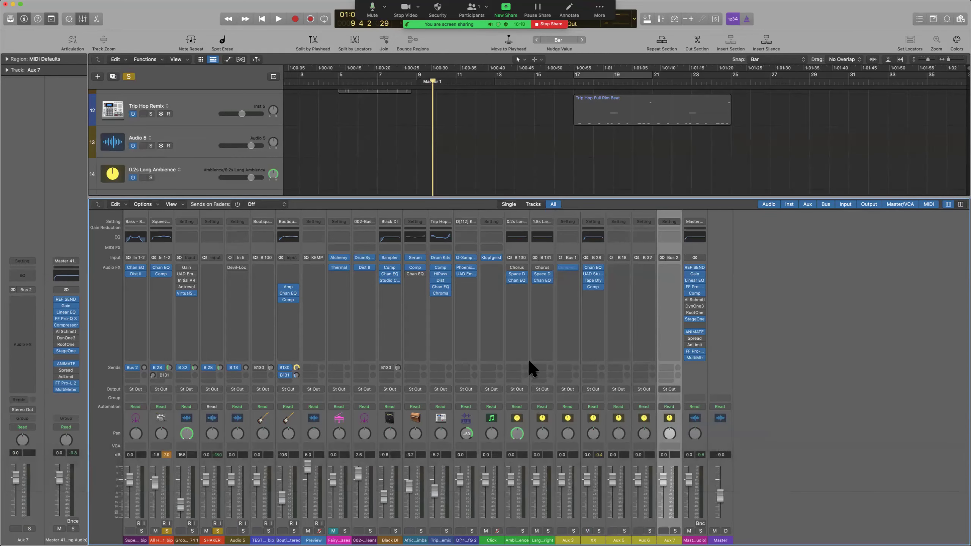
{"action": "key", "text": "x"}
{"action": "left_click", "coordinate": [185, 307], "text": "shift"}
{"action": "key", "text": "x"}
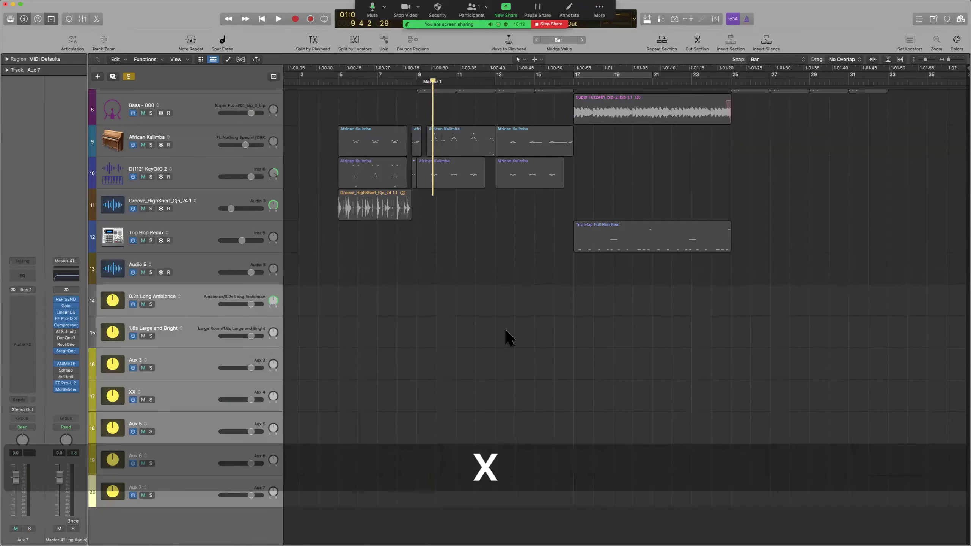
Select all channel strips across the Mixer and undo the last two changes.
{"action": "left_click_drag", "start_coordinate": [868, 285], "coordinate": [102, 343]}
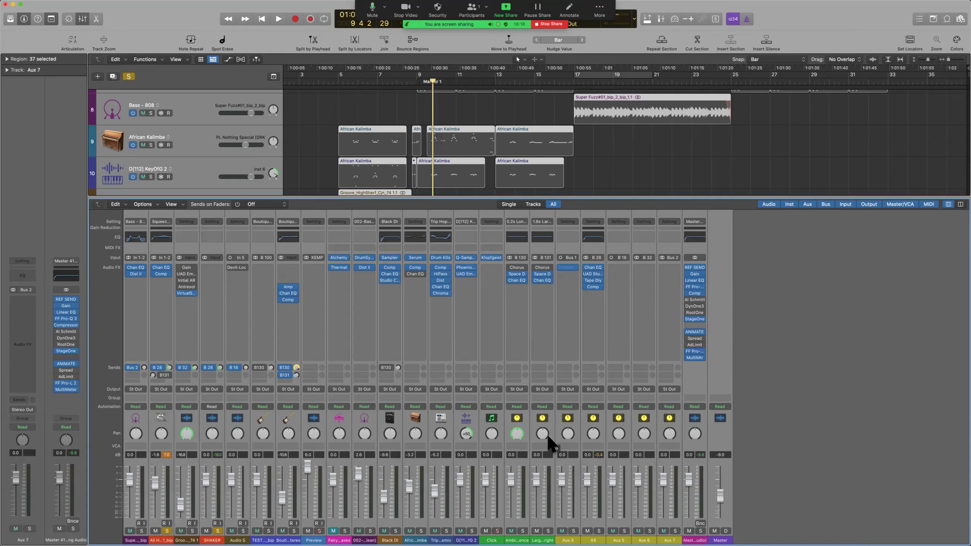
{"action": "key", "text": "super+z"}
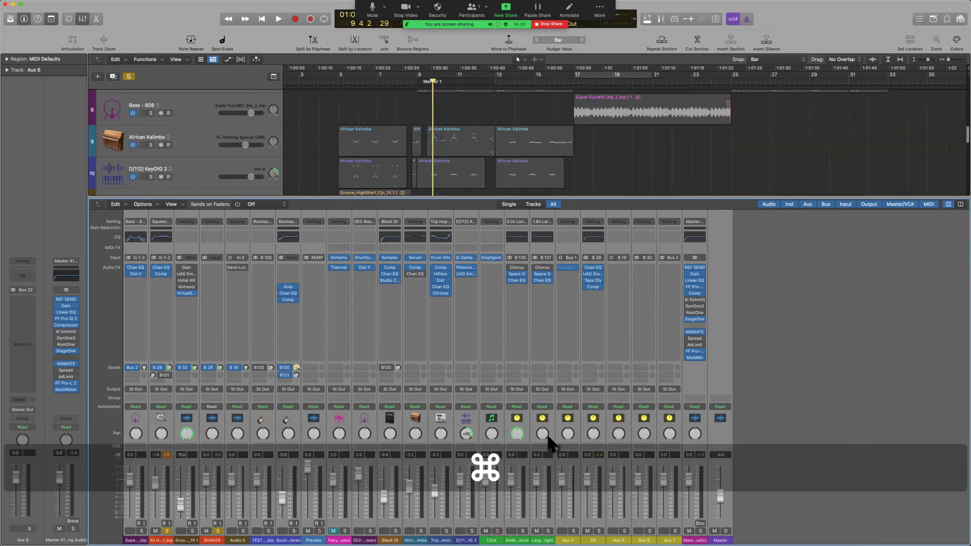
{"action": "key", "text": "super+z"}
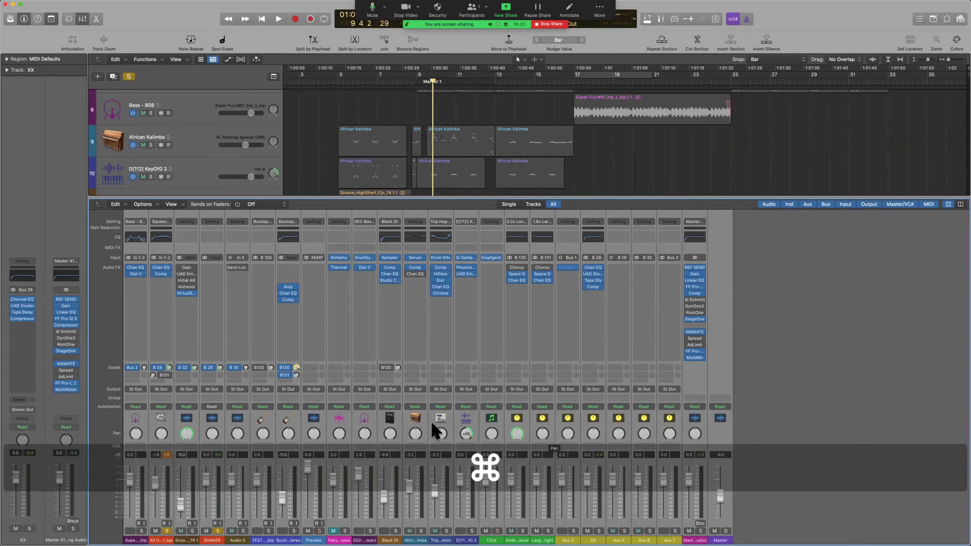
Select the African Kalimba and D[112] KeyOfG 2 tracks and turn off all active solos.
{"action": "scroll", "coordinate": [235, 166], "scroll_direction": "up", "scroll_amount": 10}
{"action": "scroll", "coordinate": [234, 165], "scroll_direction": "down", "scroll_amount": 3}
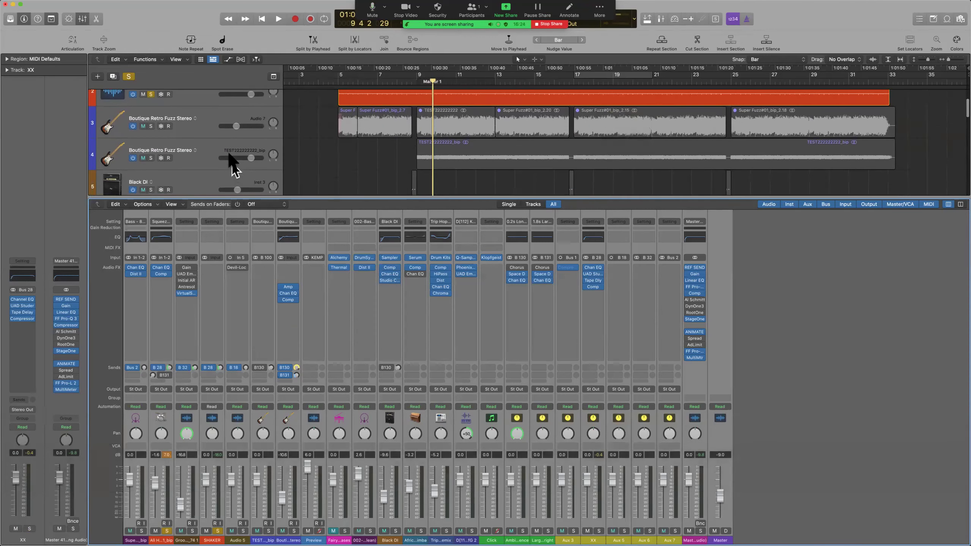
{"action": "scroll", "coordinate": [210, 145], "scroll_direction": "down", "scroll_amount": 6}
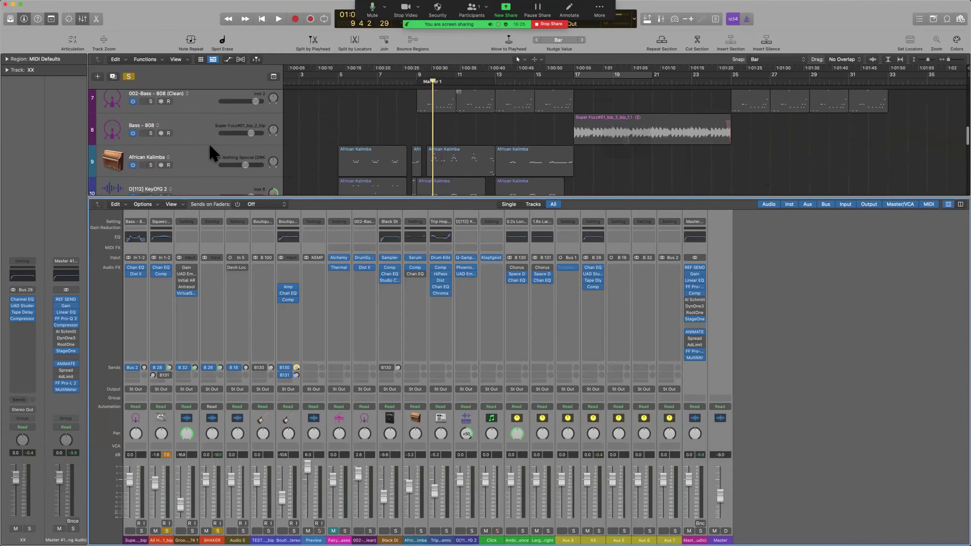
{"action": "scroll", "coordinate": [210, 146], "scroll_direction": "down", "scroll_amount": 3}
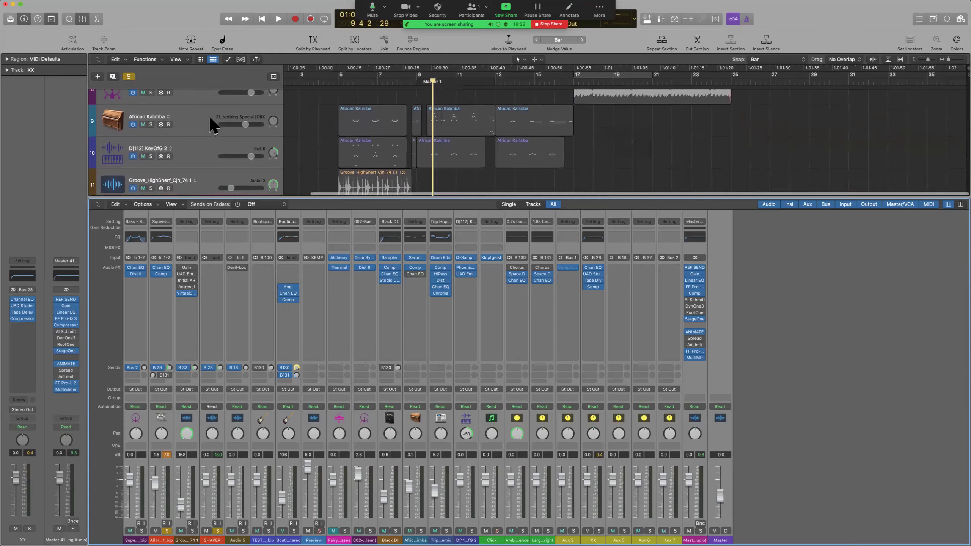
{"action": "left_click", "coordinate": [209, 115]}
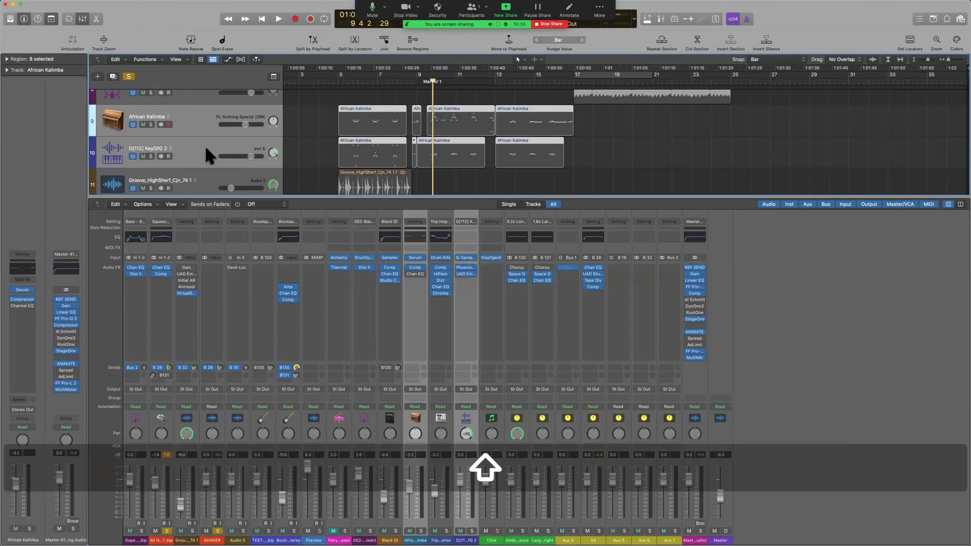
{"action": "left_click", "coordinate": [129, 77]}
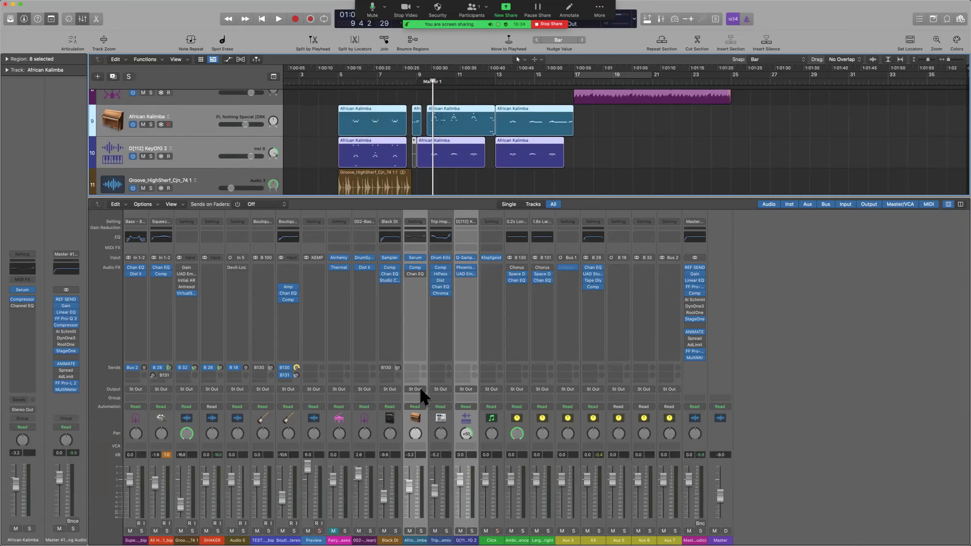
Read in the Logic Pro User Guide how outputs and the aux input follow the chosen bus, highlighting the passages, and return to Logic Pro.
{"action": "key", "text": "ctrl+Left"}
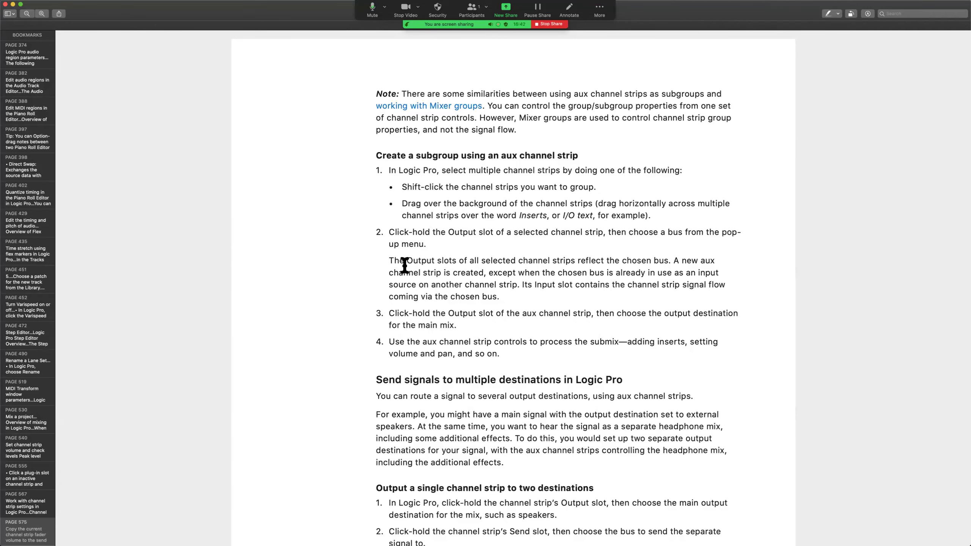
{"action": "left_click_drag", "start_coordinate": [386, 261], "coordinate": [733, 262]}
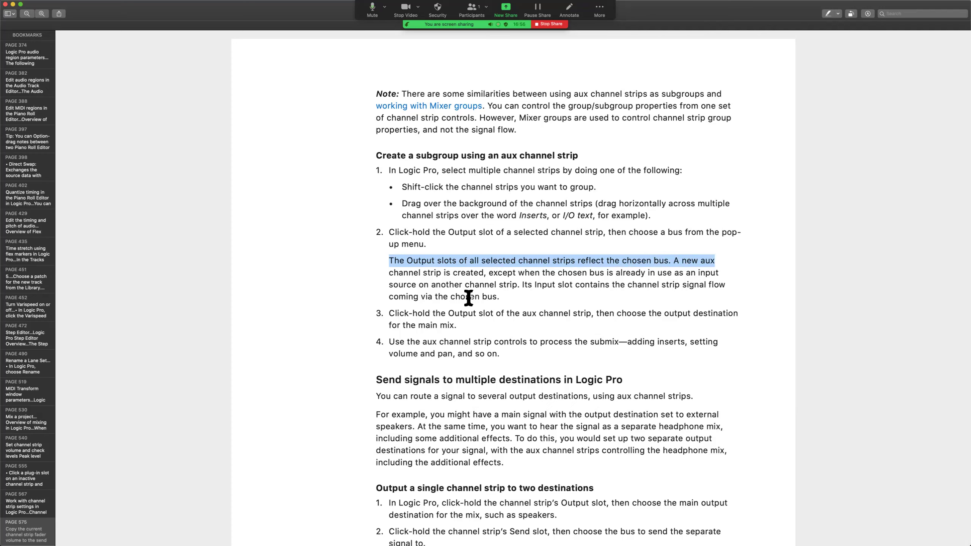
{"action": "left_click_drag", "start_coordinate": [522, 284], "coordinate": [769, 295]}
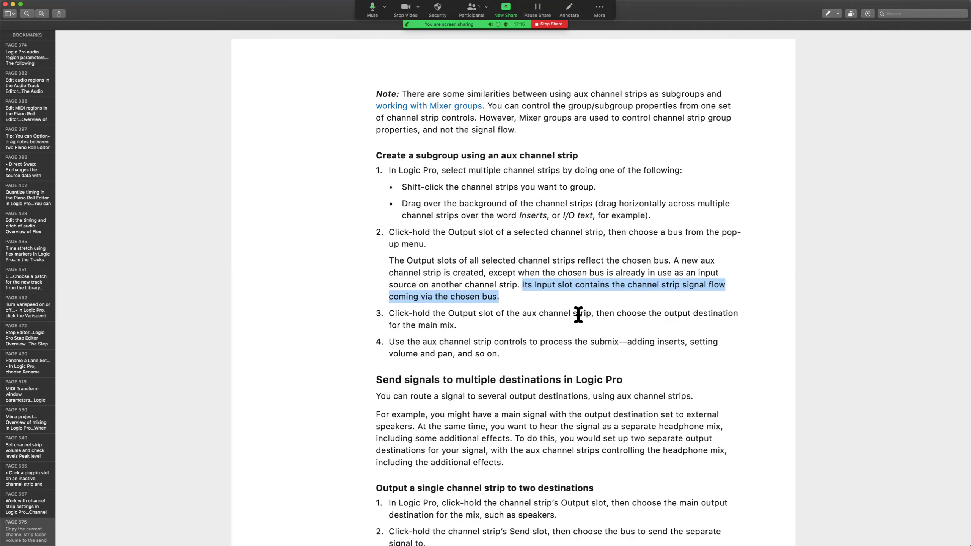
{"action": "key", "text": "ctrl+Right"}
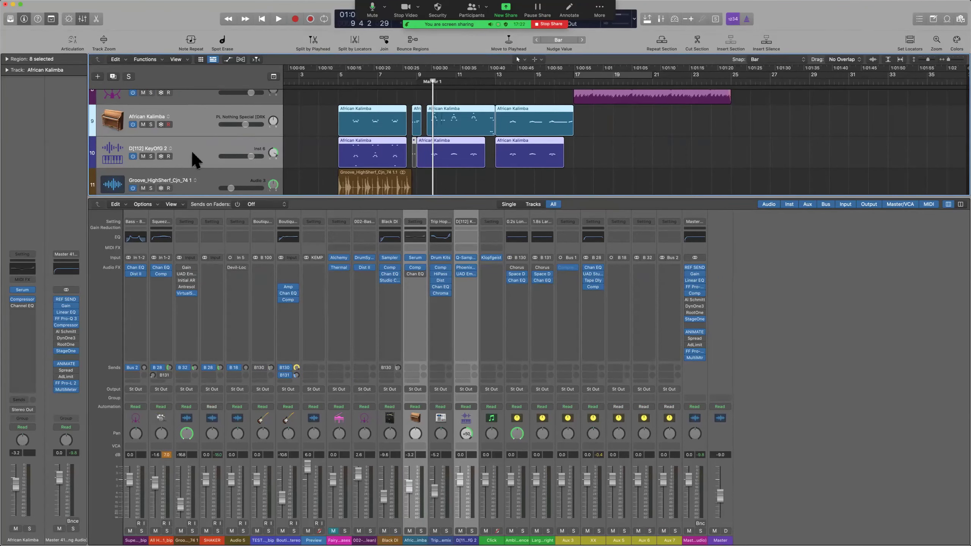
Select the Squeezed Kit and SHAKER tracks together and bypass their Bus 28 sends in the Mixer.
{"action": "key", "text": "x"}
{"action": "scroll", "coordinate": [190, 161], "scroll_direction": "up", "scroll_amount": 5}
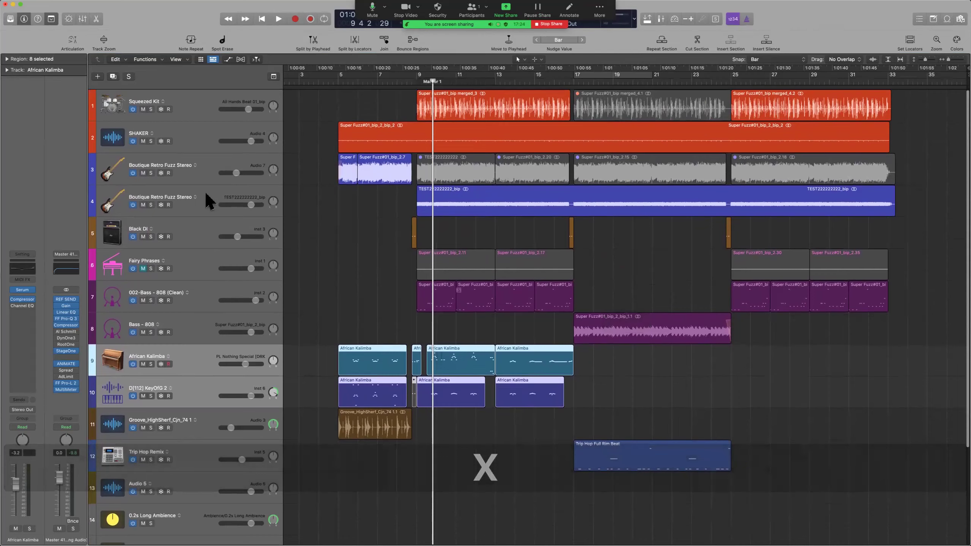
{"action": "left_click", "coordinate": [199, 102]}
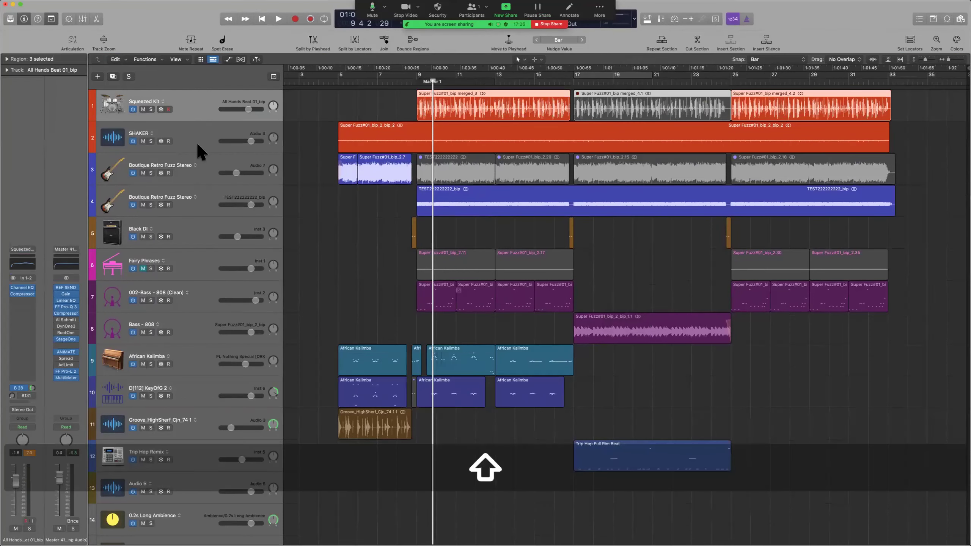
{"action": "left_click", "coordinate": [198, 147], "text": "shift"}
{"action": "key", "text": "x"}
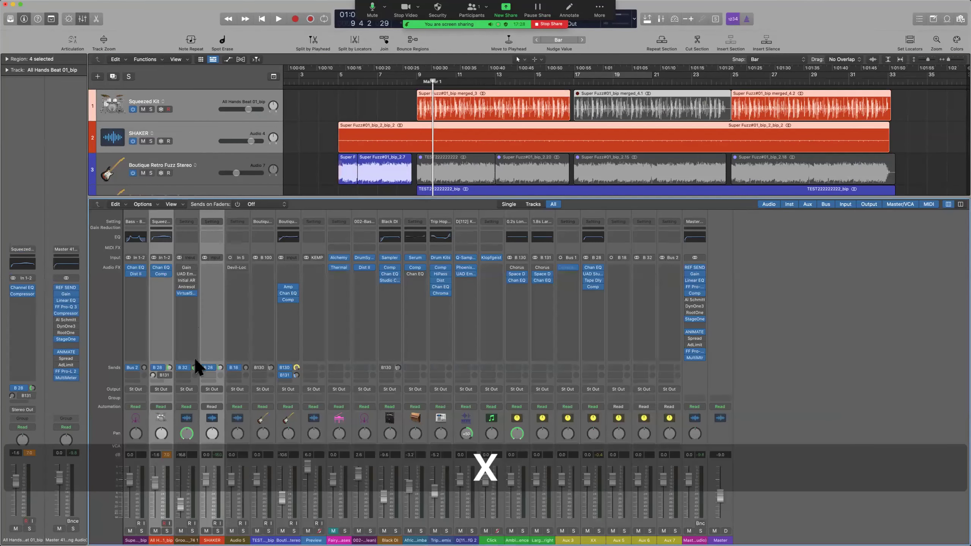
{"action": "left_click", "coordinate": [205, 367]}
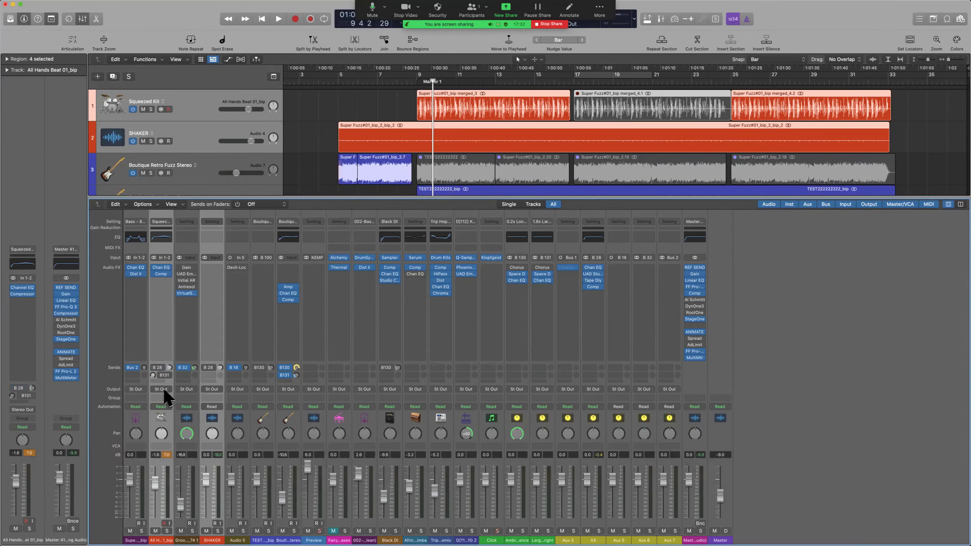
Route the output of the selected Squeezed Kit and SHAKER channel strips to Bus 28.
{"action": "key", "text": "ctrl+alt+super"}
{"action": "key", "text": "ctrl+alt+super"}
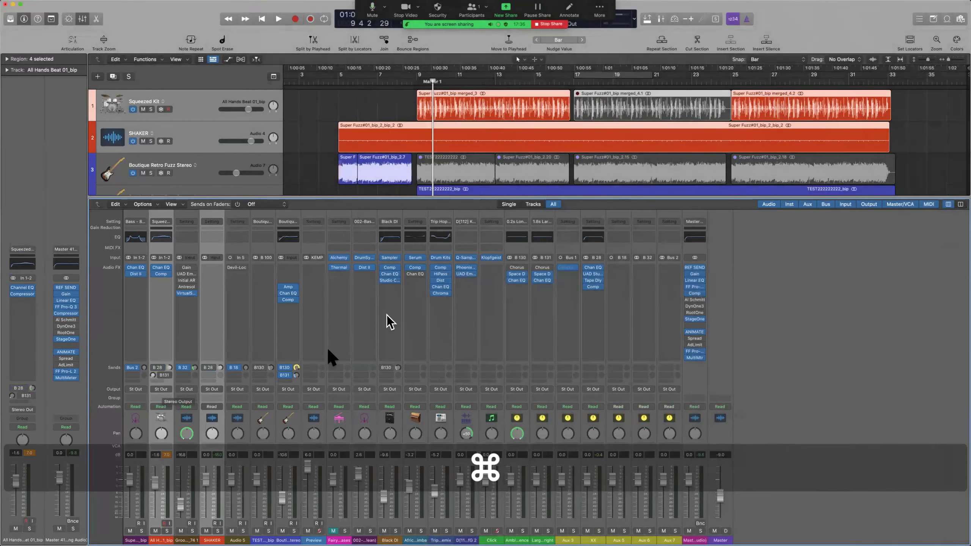
{"action": "left_click", "coordinate": [216, 387]}
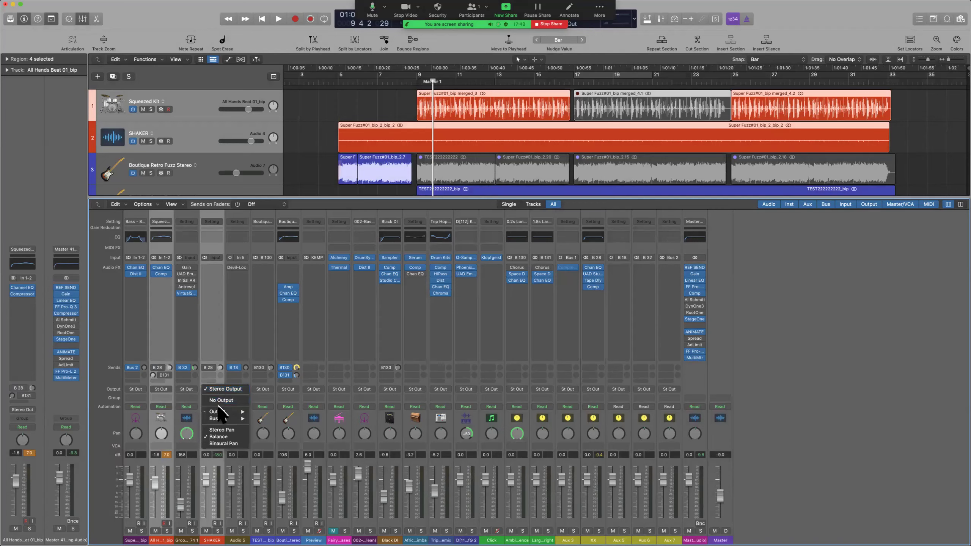
{"action": "mouse_move", "coordinate": [224, 421]}
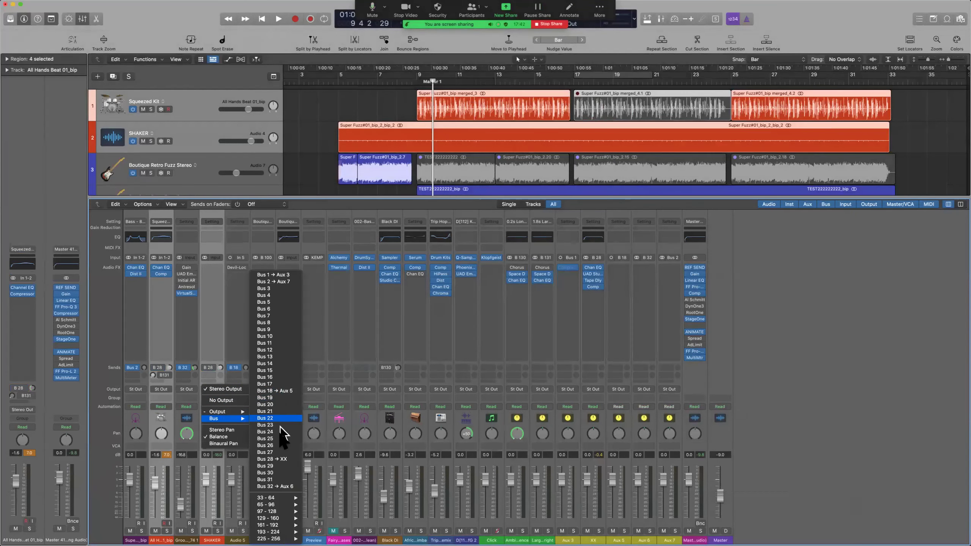
{"action": "left_click", "coordinate": [286, 460]}
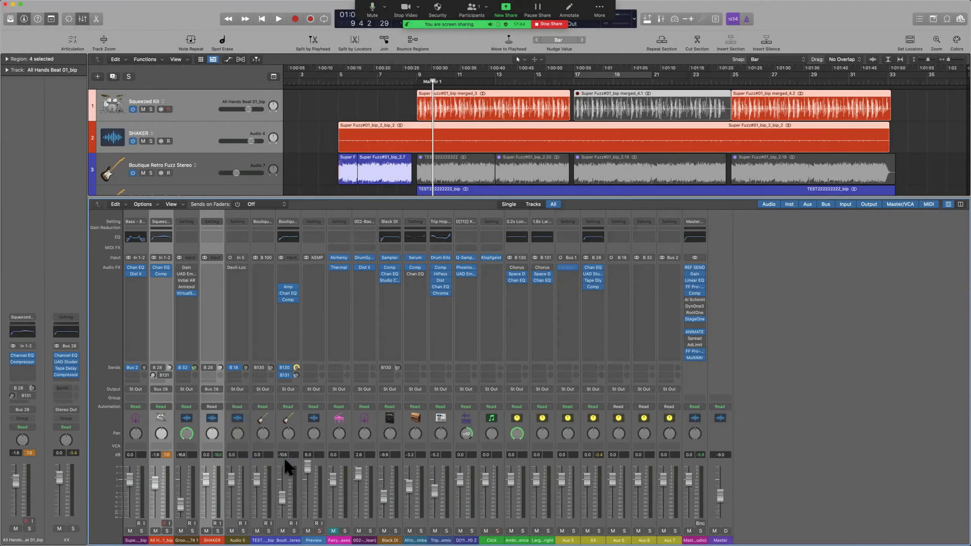
Rename the XX aux channel strip as DRUM.
{"action": "double_click", "coordinate": [593, 539]}
{"action": "type", "text": "DRUM"}
{"action": "key", "text": "Return"}
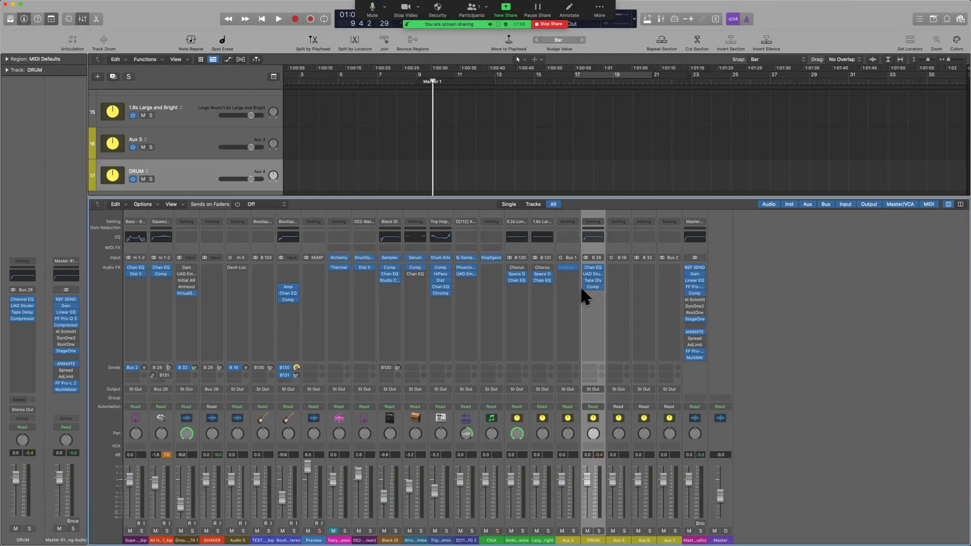
Solo the Squeezed Kit and SHAKER tracks and play them back while watching the DRUM aux in the Mixer.
{"action": "key", "text": "x"}
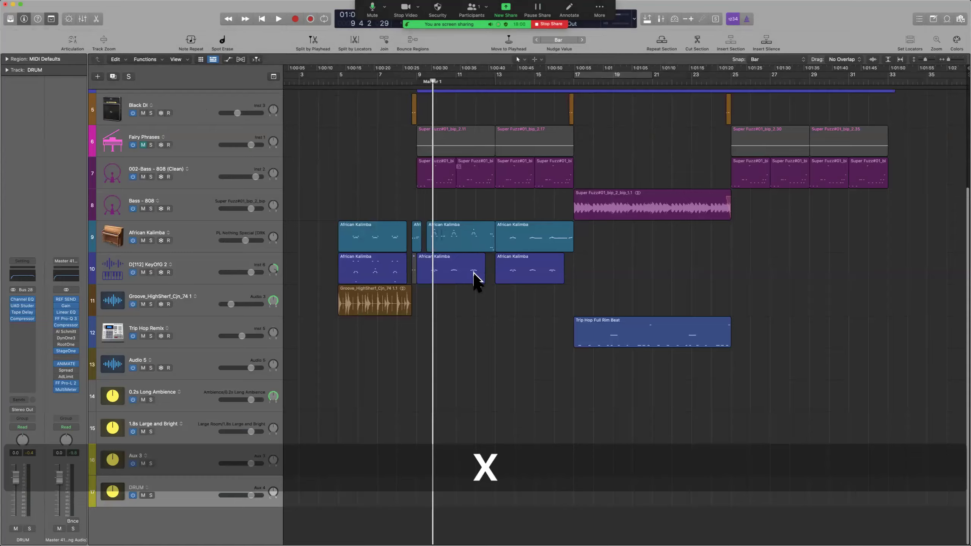
{"action": "scroll", "coordinate": [477, 278], "scroll_direction": "up", "scroll_amount": 3}
{"action": "scroll", "coordinate": [473, 273], "scroll_direction": "up", "scroll_amount": 1}
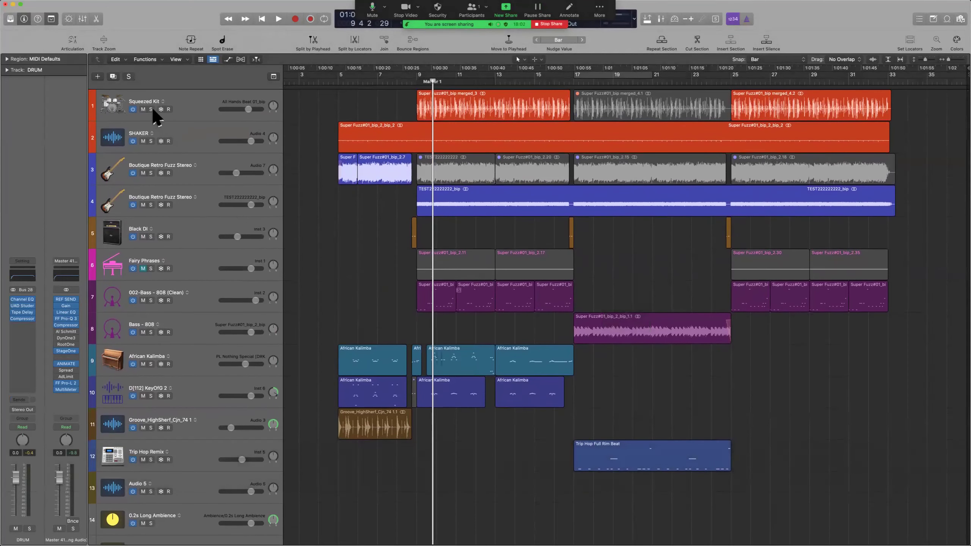
{"action": "left_click", "coordinate": [151, 108]}
{"action": "left_click", "coordinate": [151, 141]}
{"action": "key", "text": "space"}
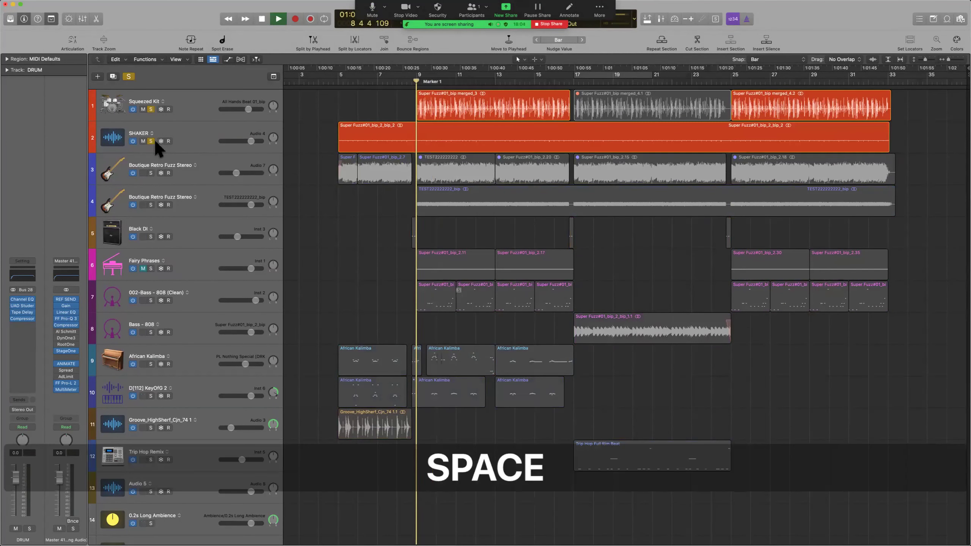
{"action": "key", "text": "x"}
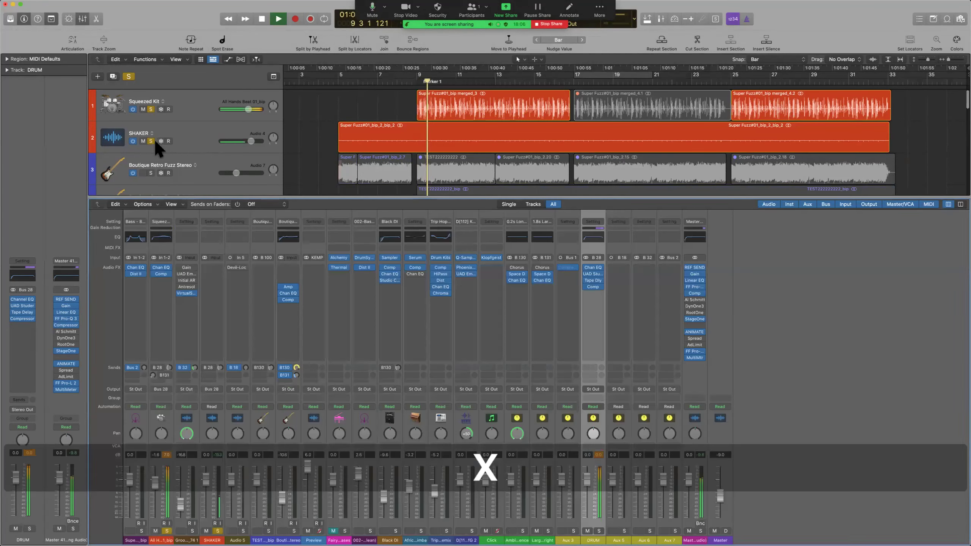
{"action": "key", "text": "space"}
Bypass only the Channel EQ on the DRUM aux, keeping its other effects active, and audition the soloed drums.
{"action": "left_click", "coordinate": [585, 267]}
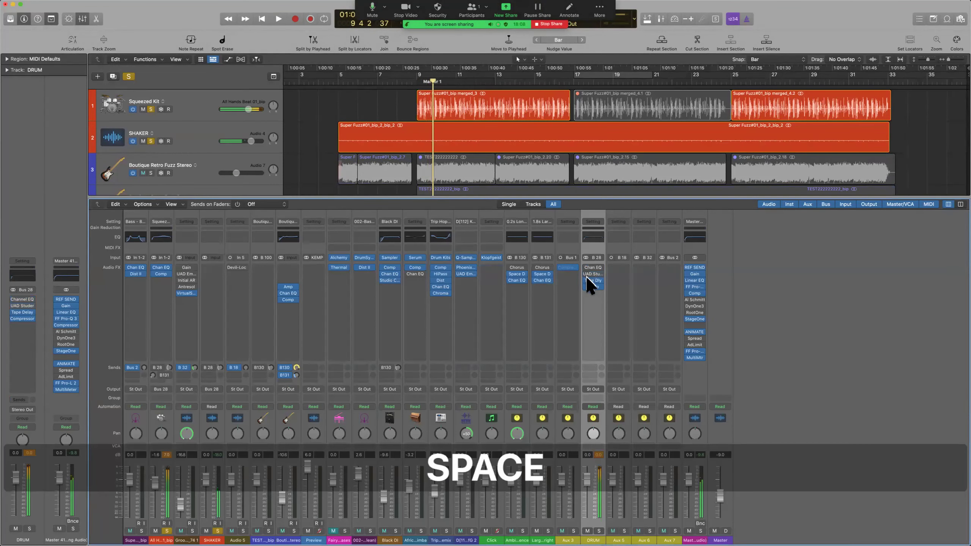
{"action": "key", "text": "alt+space"}
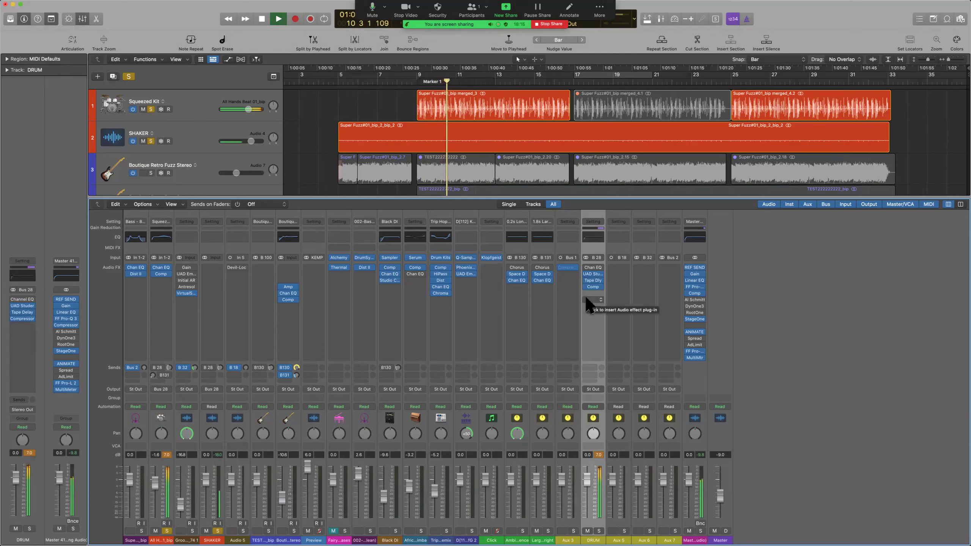
{"action": "key", "text": "space"}
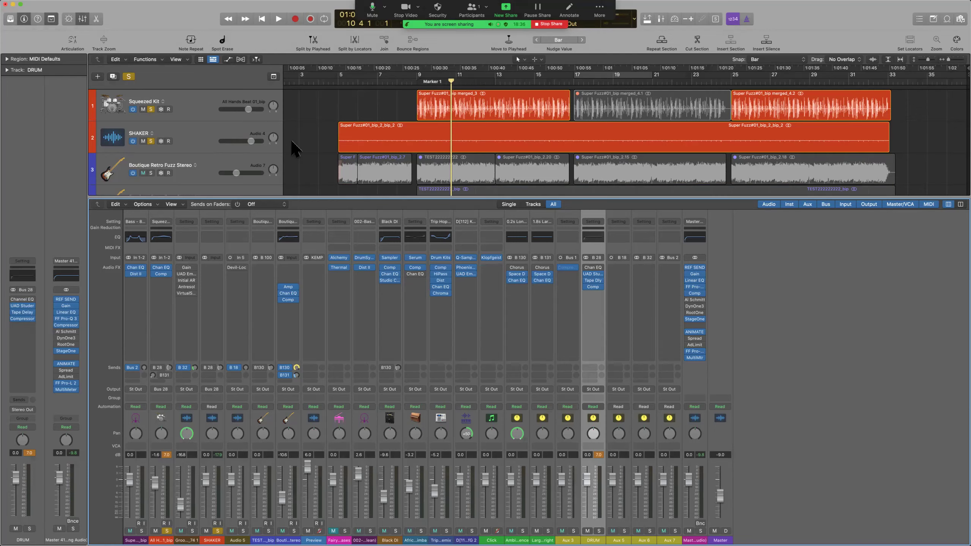
Set the SHAKER channel volume to 1.6 dB while playing back the soloed drums.
{"action": "key", "text": "space"}
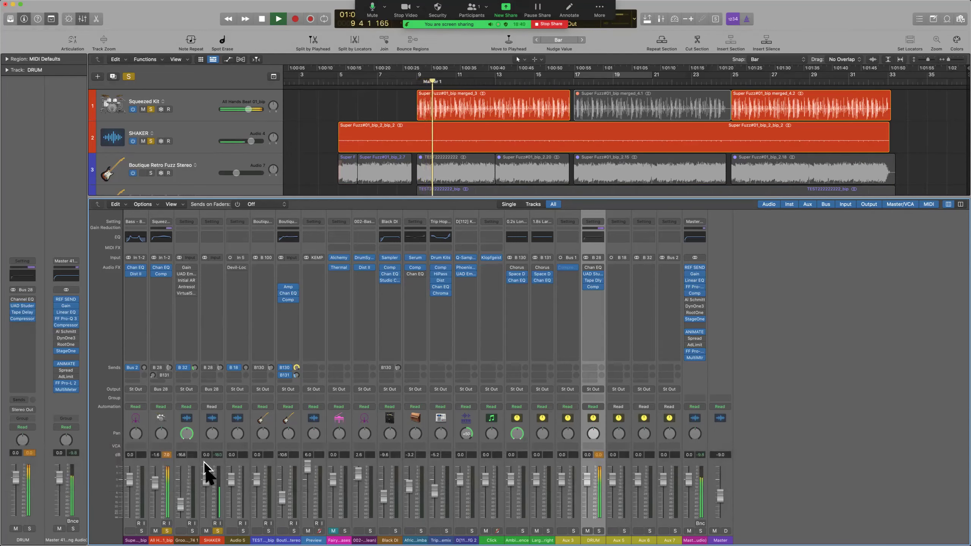
{"action": "left_click_drag", "start_coordinate": [207, 476], "coordinate": [208, 468]}
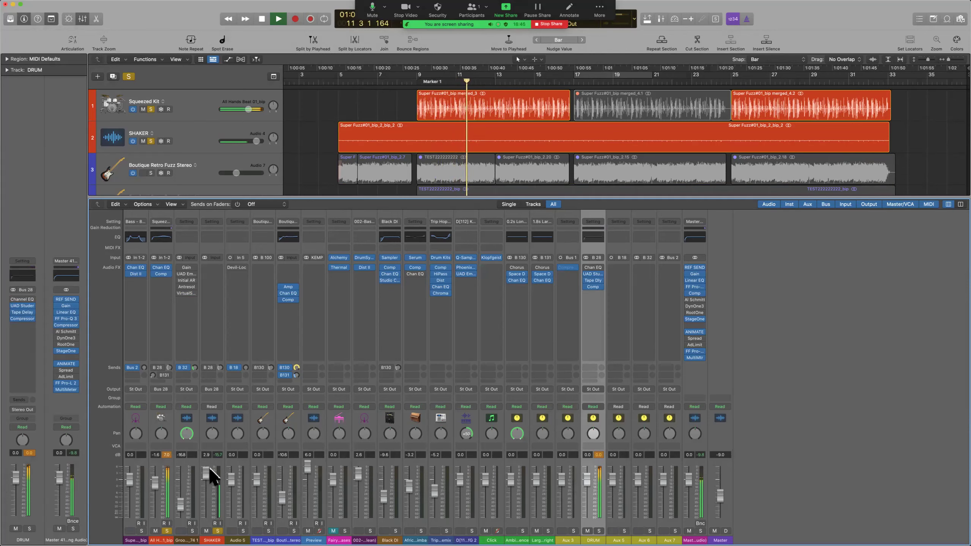
{"action": "left_click_drag", "start_coordinate": [208, 467], "coordinate": [211, 474]}
{"action": "key", "text": "space"}
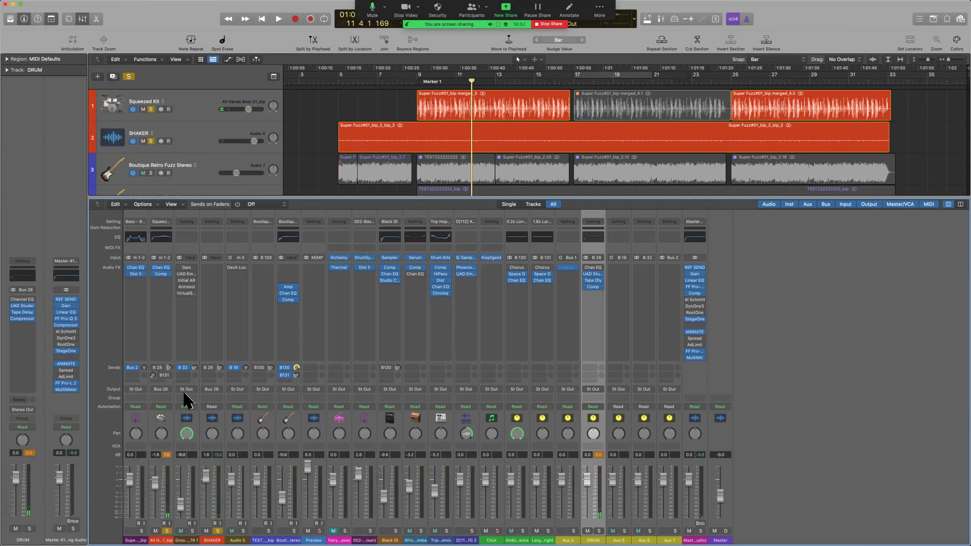
Switch to the Logic Pro User Guide PDF and read how to send signals to multiple destinations and output one channel strip to two destinations.
{"action": "key", "text": "shift"}
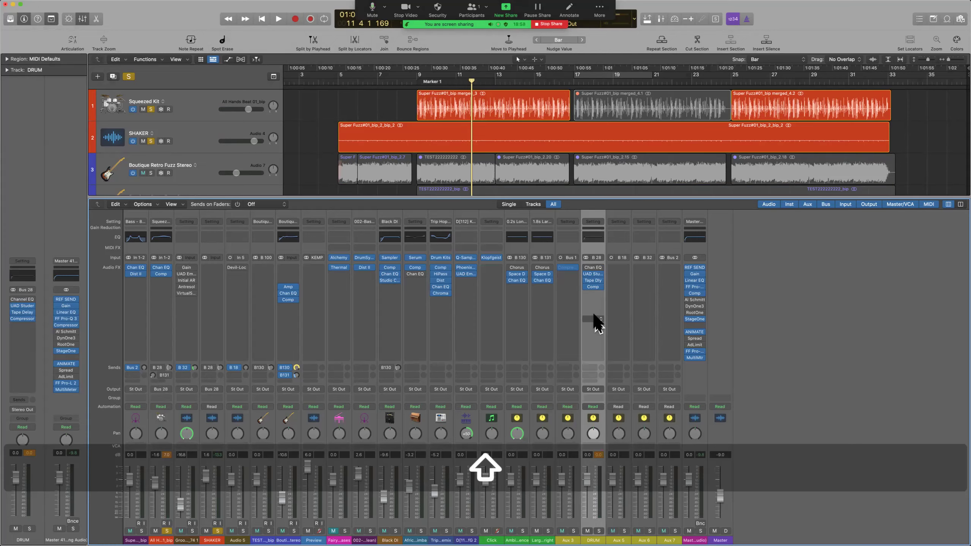
{"action": "key", "text": "ctrl+Left"}
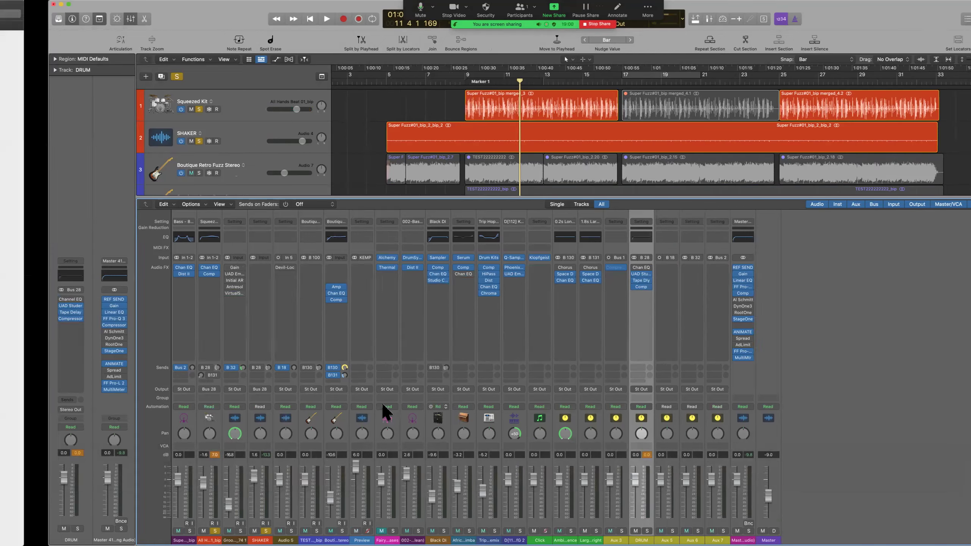
{"action": "scroll", "coordinate": [428, 434], "scroll_direction": "down", "scroll_amount": 5}
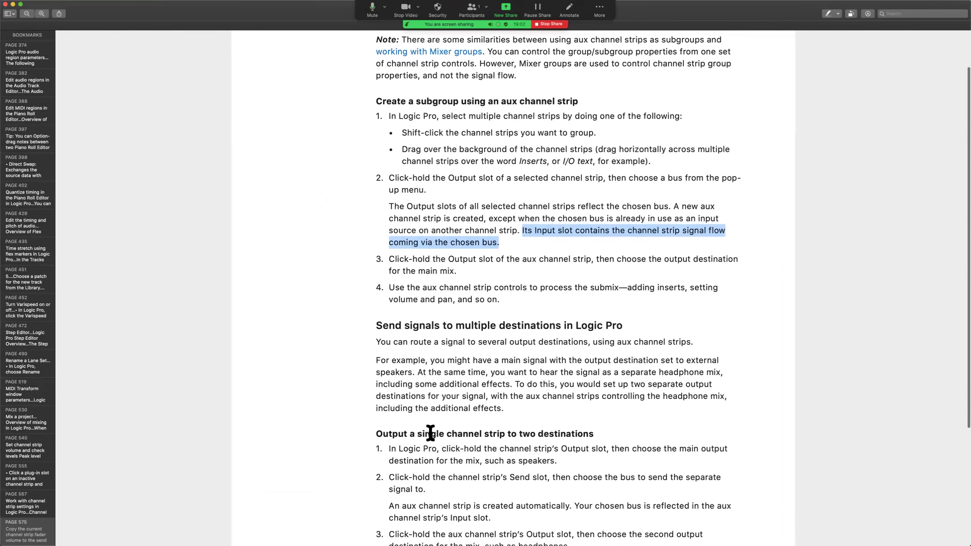
{"action": "left_click_drag", "start_coordinate": [373, 300], "coordinate": [666, 290]}
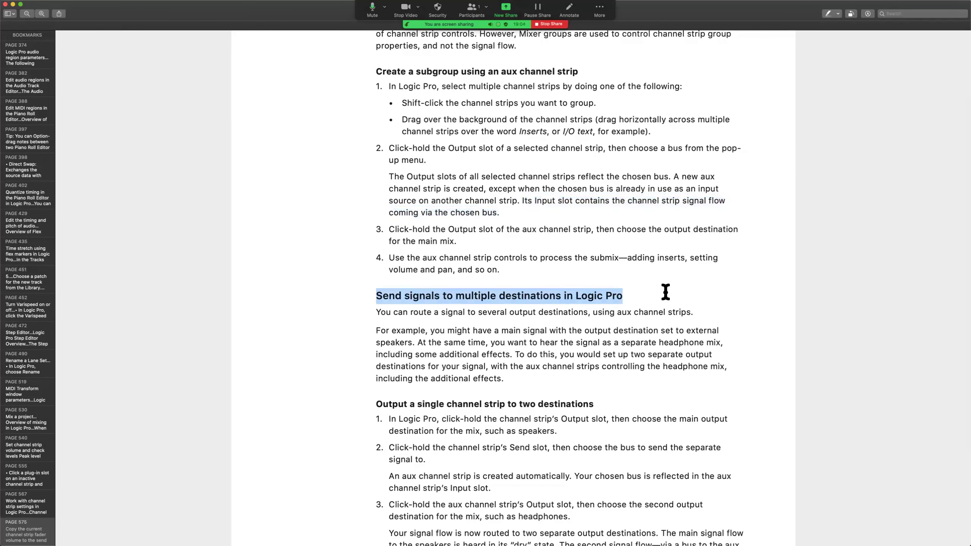
{"action": "scroll", "coordinate": [666, 291], "scroll_direction": "down", "scroll_amount": 3}
{"action": "scroll", "coordinate": [666, 292], "scroll_direction": "down", "scroll_amount": 1}
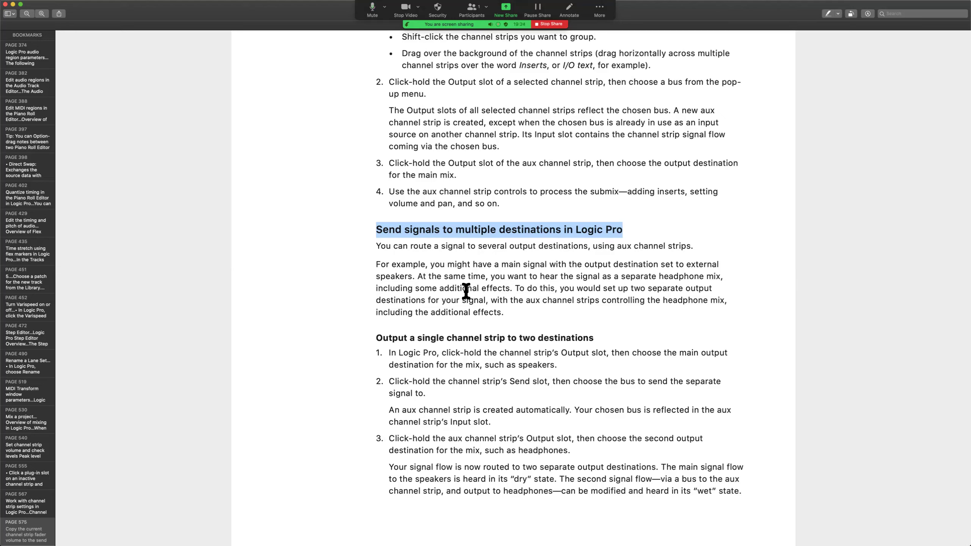
{"action": "left_click_drag", "start_coordinate": [417, 276], "coordinate": [515, 289]}
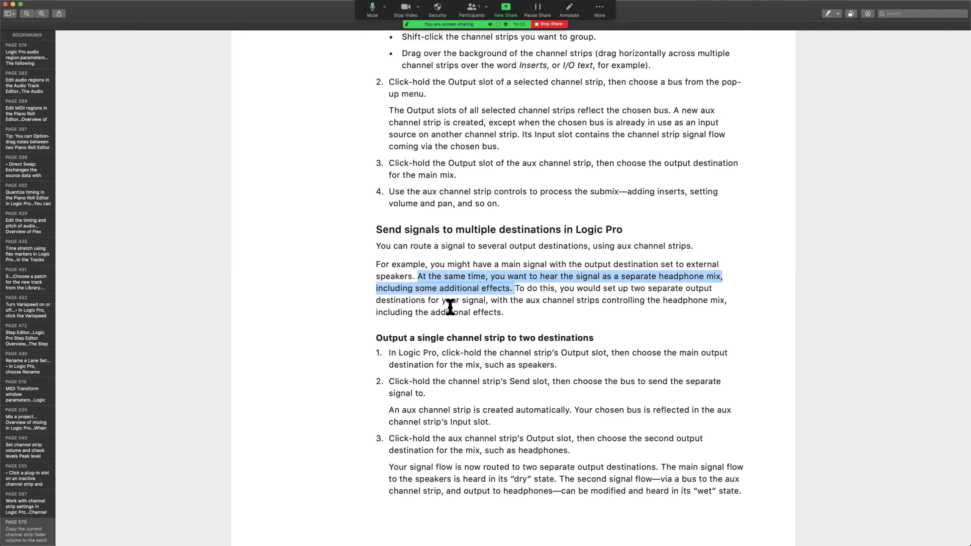
{"action": "left_click", "coordinate": [495, 301]}
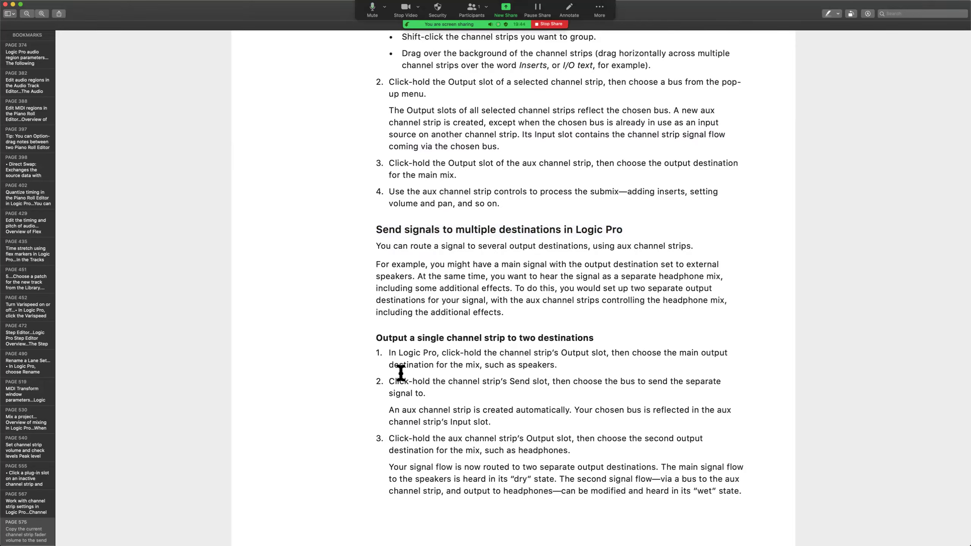
{"action": "left_click_drag", "start_coordinate": [489, 367], "coordinate": [576, 369]}
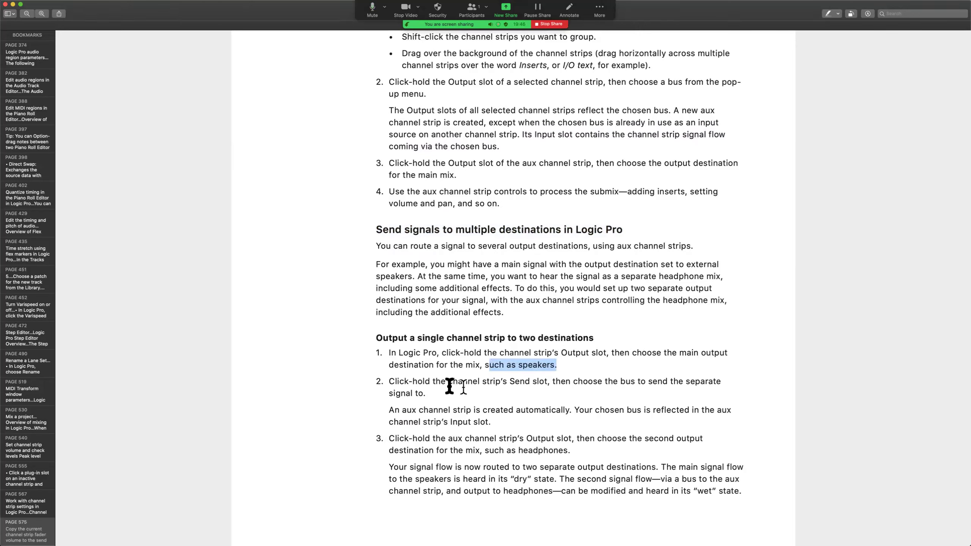
{"action": "left_click", "coordinate": [370, 381]}
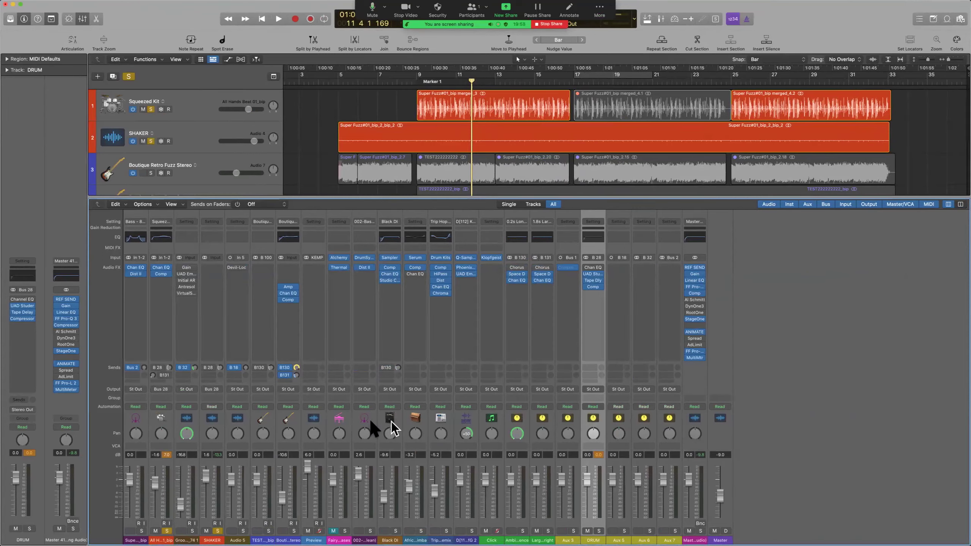
Select all channel strips from Bass - 808 through Aux 7 in the Logic Pro Mixer and add a send to Bus 101 on them.
{"action": "left_click", "coordinate": [134, 417]}
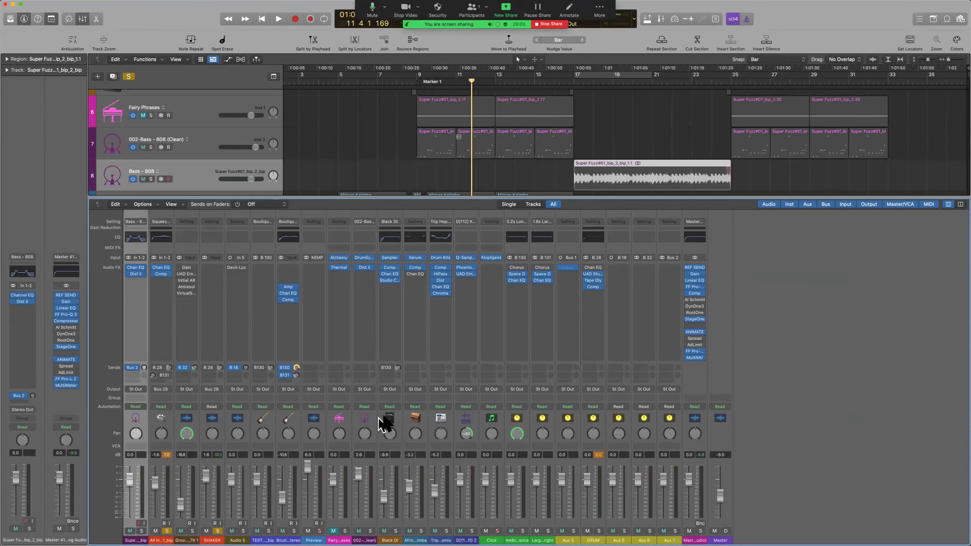
{"action": "left_click", "coordinate": [669, 417], "text": "shift"}
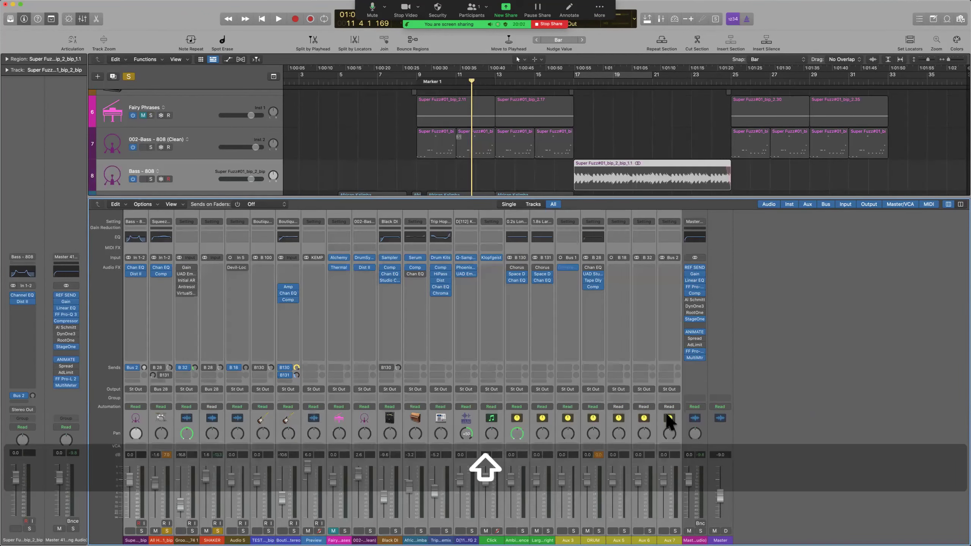
{"action": "left_click", "coordinate": [438, 374]}
{"action": "mouse_move", "coordinate": [446, 386]}
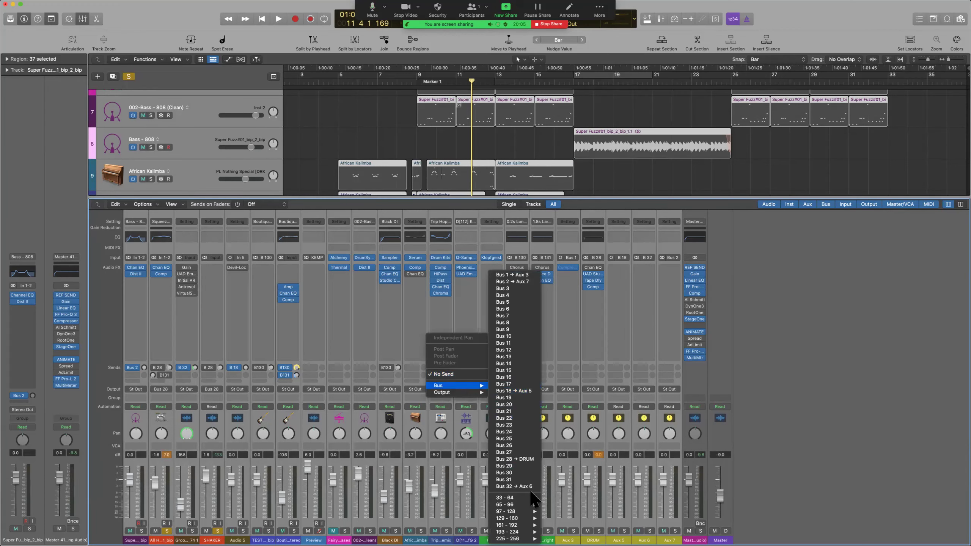
{"action": "mouse_move", "coordinate": [535, 514]}
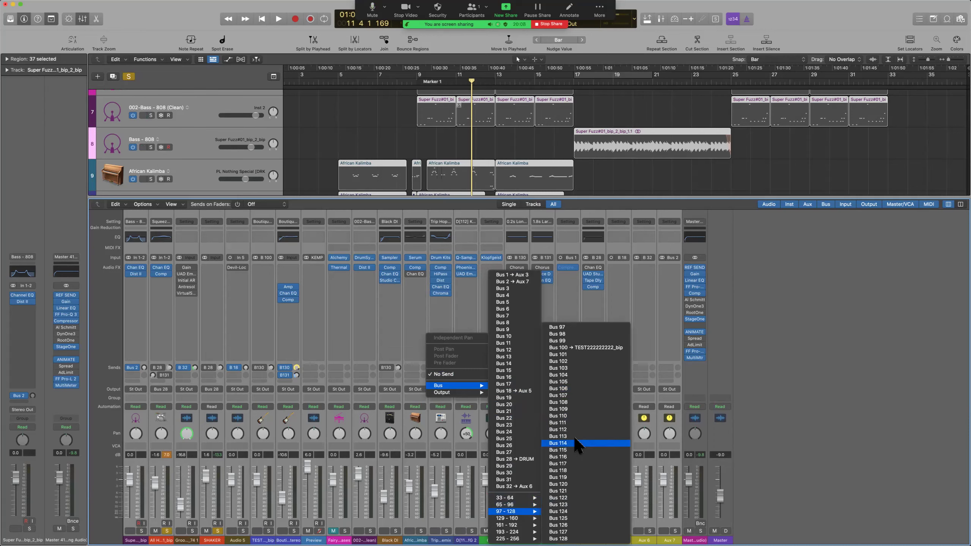
{"action": "left_click", "coordinate": [601, 354]}
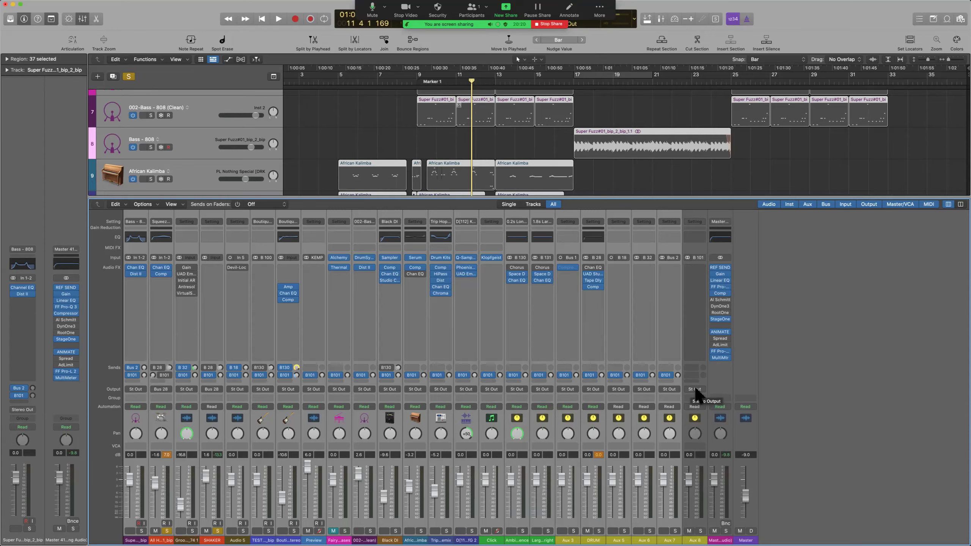
Switch to the Logic Pro User Guide PDF and read about dry and wet signal routing and the multi-output instruments section.
{"action": "key", "text": "ctrl+Left"}
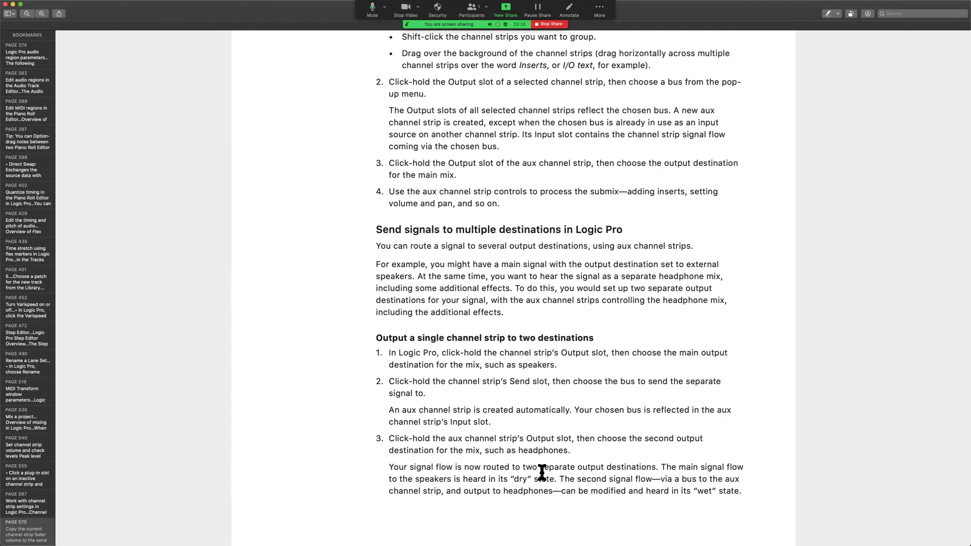
{"action": "key", "text": "ctrl+Right"}
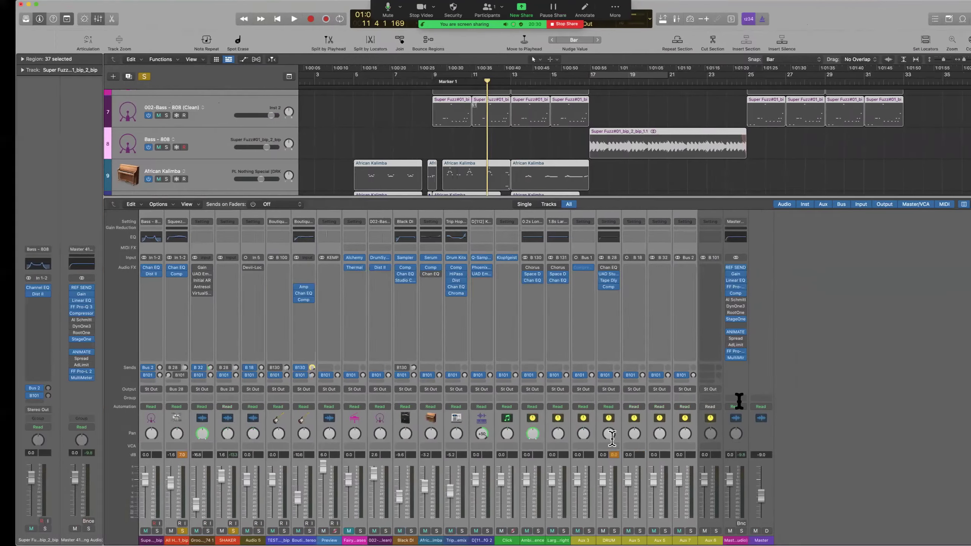
{"action": "key", "text": "ctrl+Left"}
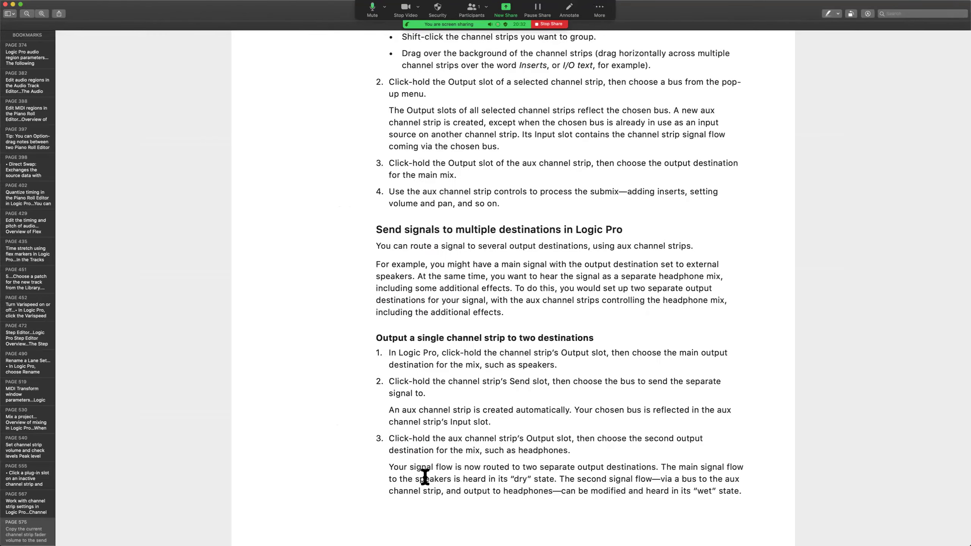
{"action": "left_click_drag", "start_coordinate": [408, 468], "coordinate": [661, 461]}
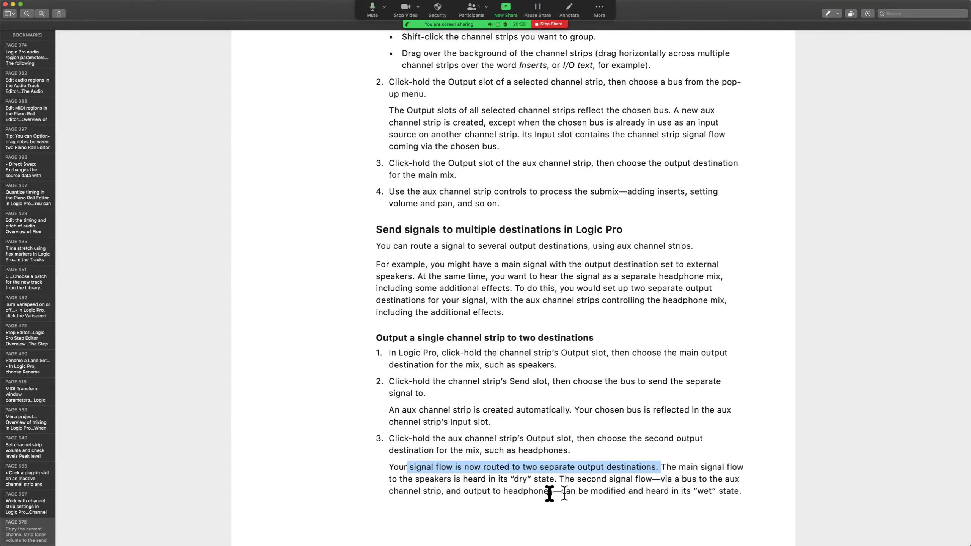
{"action": "left_click", "coordinate": [502, 484]}
{"action": "left_click_drag", "start_coordinate": [502, 483], "coordinate": [562, 484]}
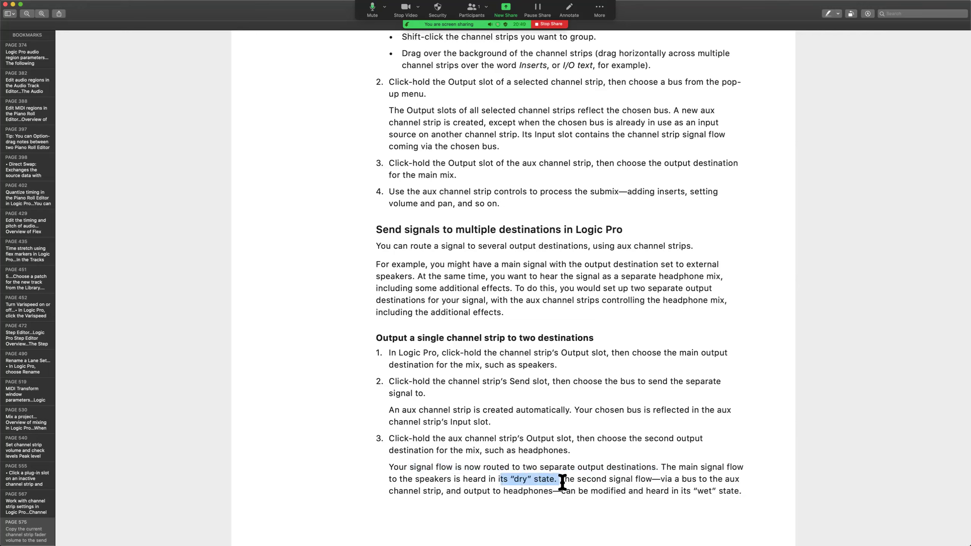
{"action": "left_click", "coordinate": [571, 483]}
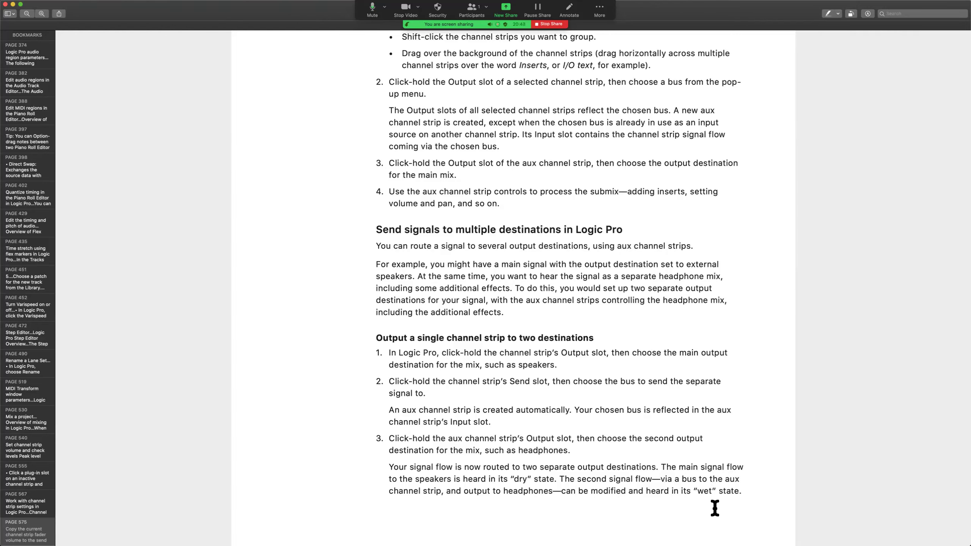
{"action": "scroll", "coordinate": [605, 256], "scroll_direction": "down", "scroll_amount": 5}
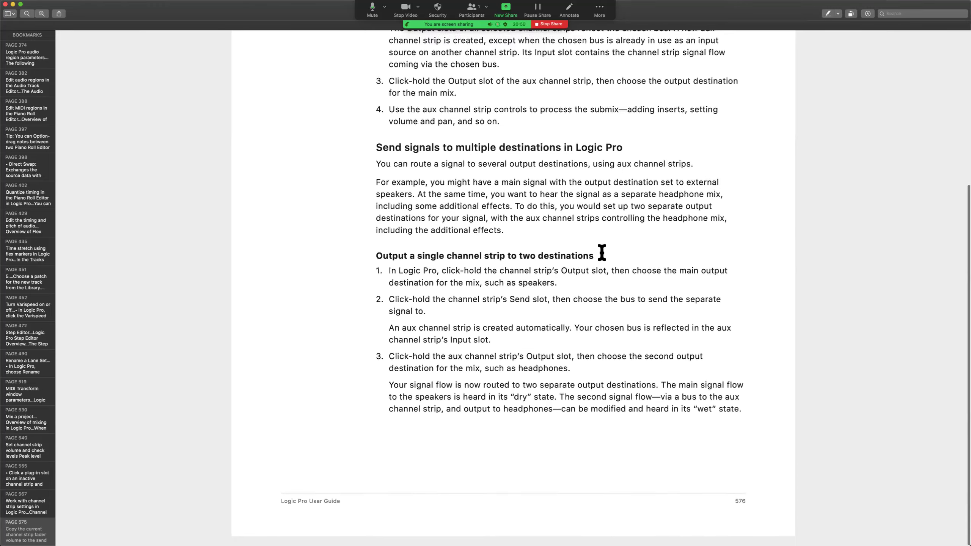
{"action": "scroll", "coordinate": [585, 188], "scroll_direction": "down", "scroll_amount": 15}
{"action": "scroll", "coordinate": [586, 188], "scroll_direction": "up", "scroll_amount": 5}
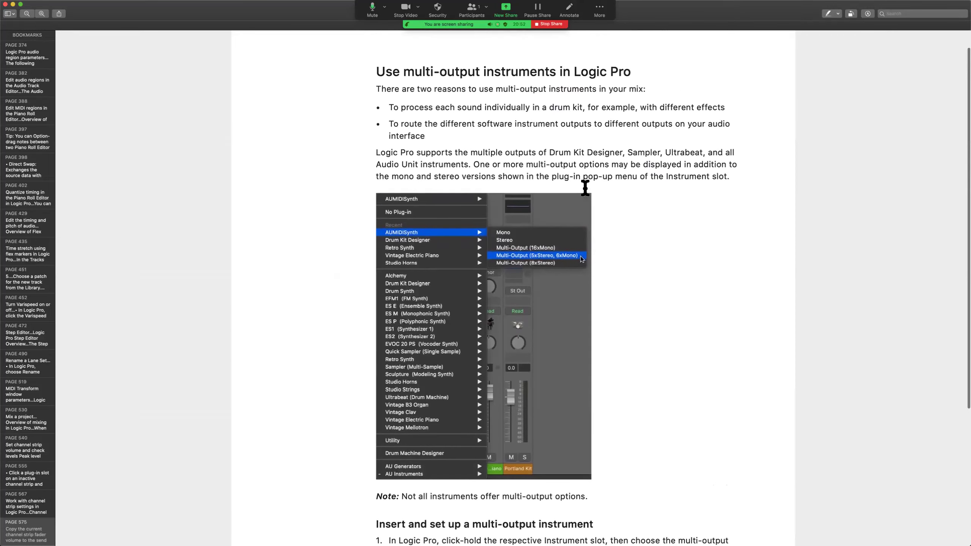
{"action": "scroll", "coordinate": [585, 187], "scroll_direction": "down", "scroll_amount": 5}
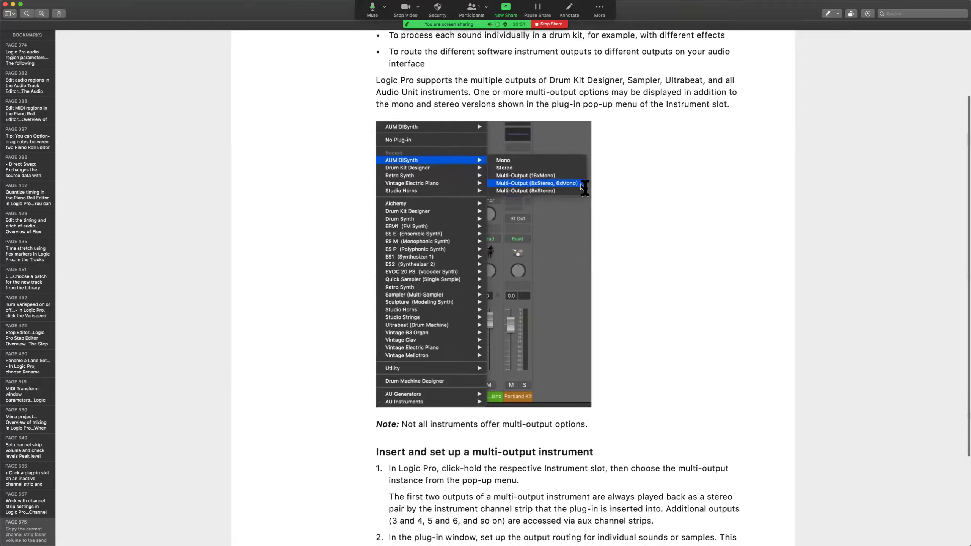
Back in Logic Pro, route the Bus 101 aux to Output 3-4 and set the selected strips' Bus 101 sends to 0.0 dB.
{"action": "key", "text": "ctrl+Right"}
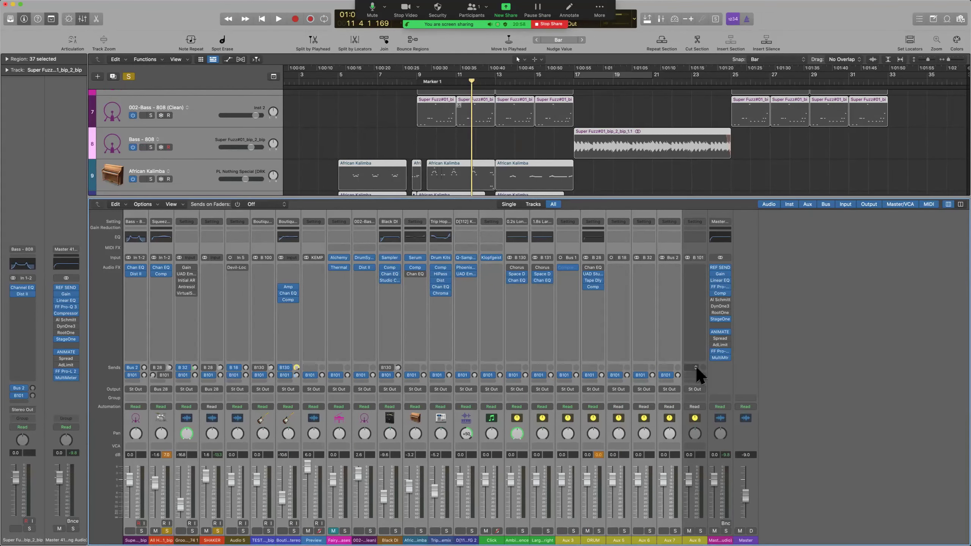
{"action": "left_click", "coordinate": [700, 389]}
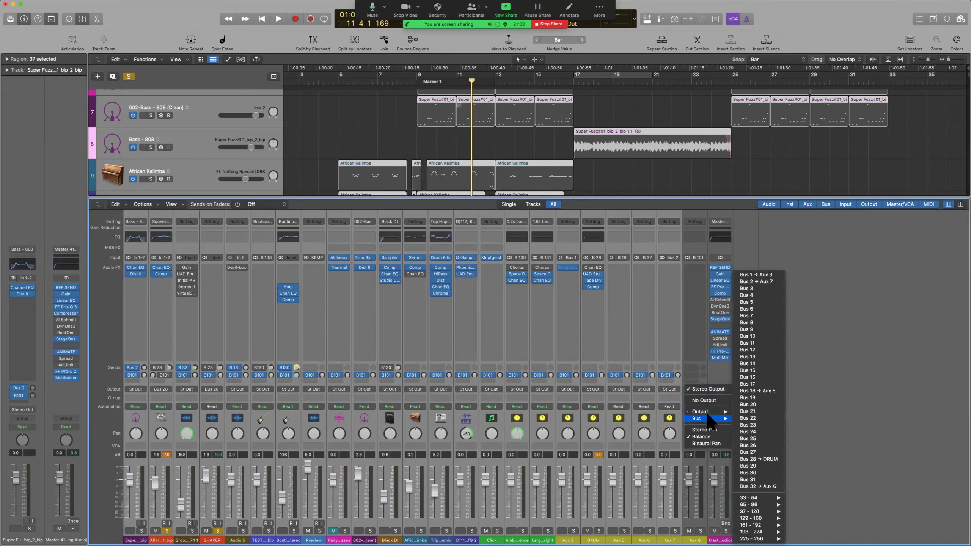
{"action": "mouse_move", "coordinate": [703, 411]}
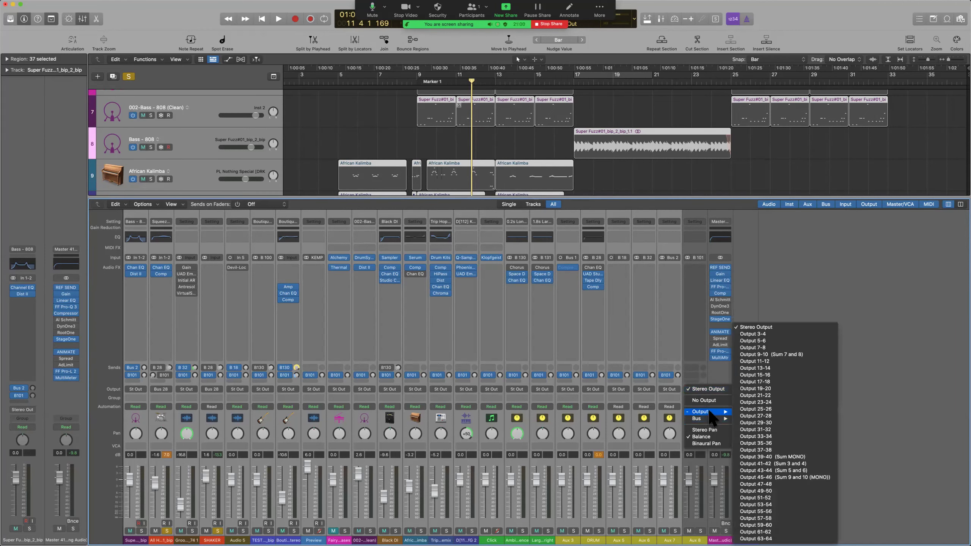
{"action": "left_click", "coordinate": [797, 334]}
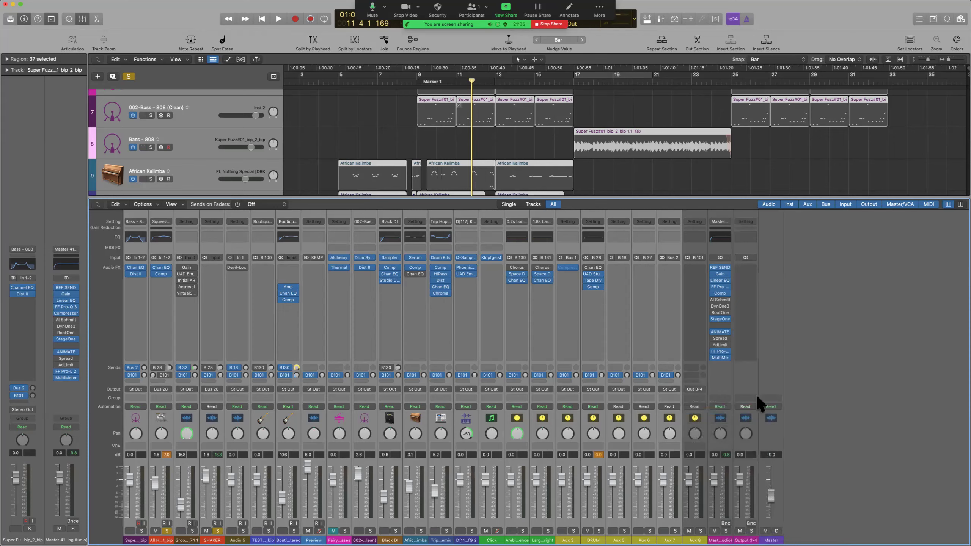
{"action": "key", "text": "alt"}
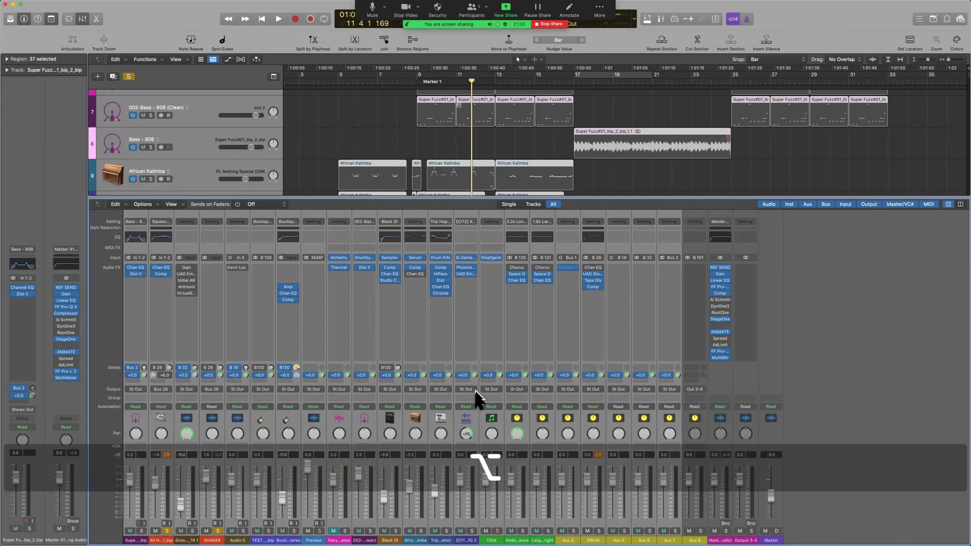
Insert the #TChorus plug-in on the Output 3-4 channel strip and close the open plug-in windows.
{"action": "left_click", "coordinate": [750, 266]}
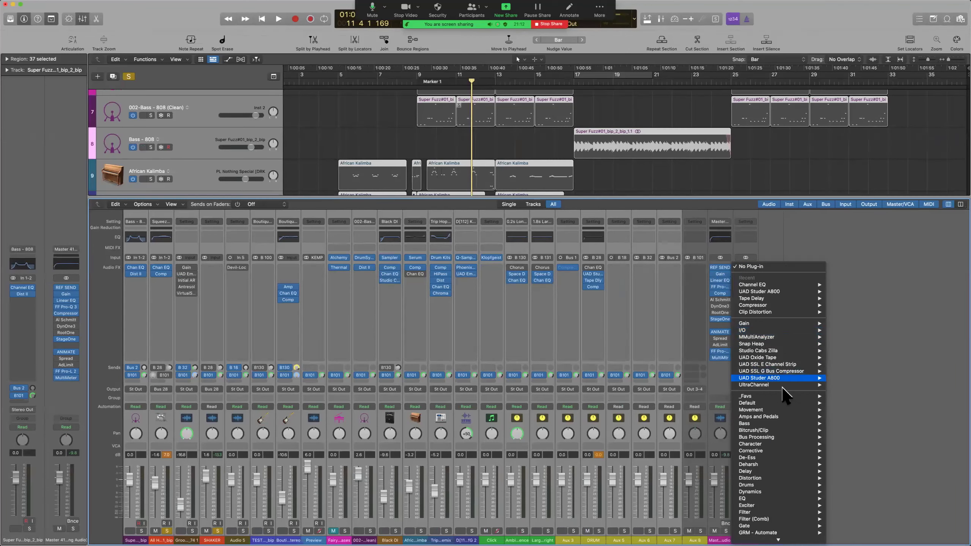
{"action": "mouse_move", "coordinate": [786, 451]}
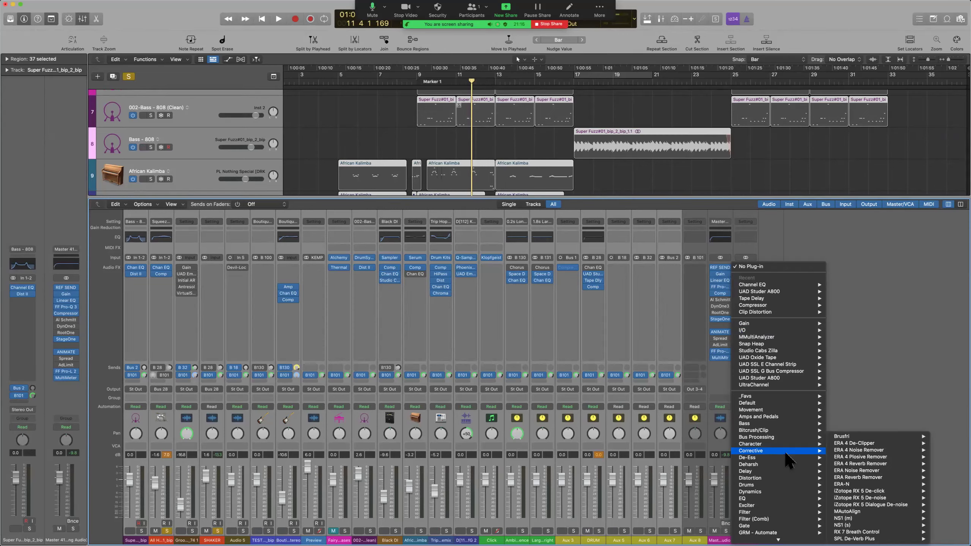
{"action": "scroll", "coordinate": [785, 450], "scroll_direction": "down", "scroll_amount": 5}
{"action": "mouse_move", "coordinate": [784, 472]}
{"action": "scroll", "coordinate": [783, 474], "scroll_direction": "down", "scroll_amount": 3}
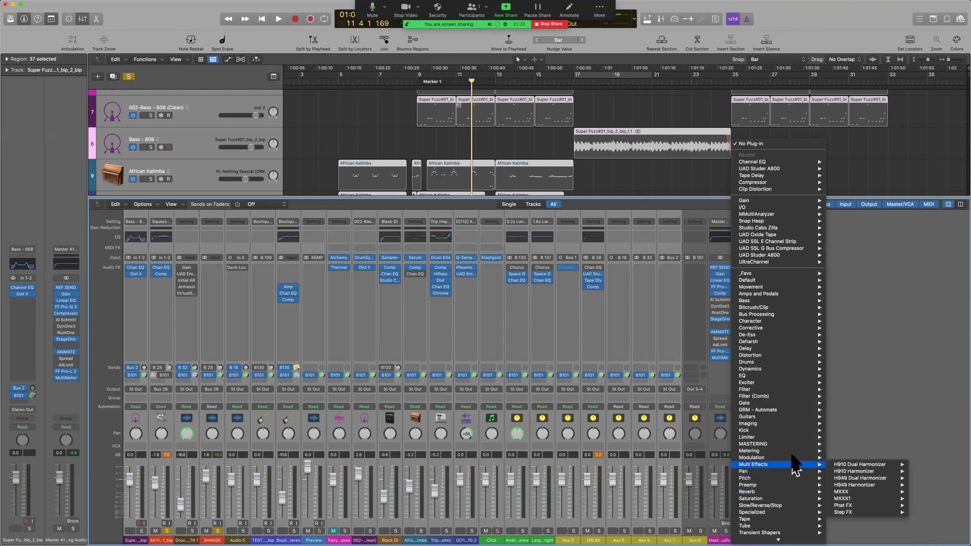
{"action": "mouse_move", "coordinate": [887, 334]}
{"action": "left_click", "coordinate": [926, 334]}
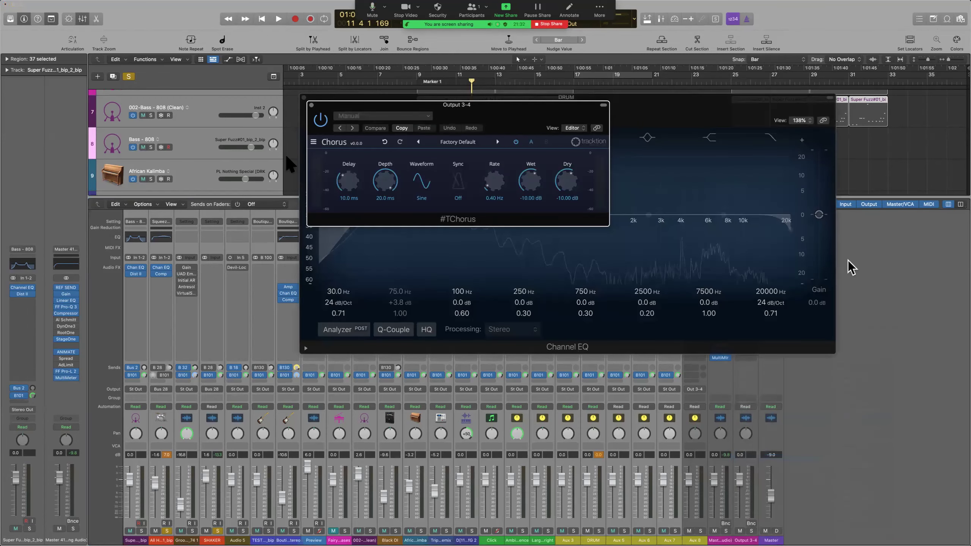
{"action": "left_click", "coordinate": [311, 105], "text": "shift"}
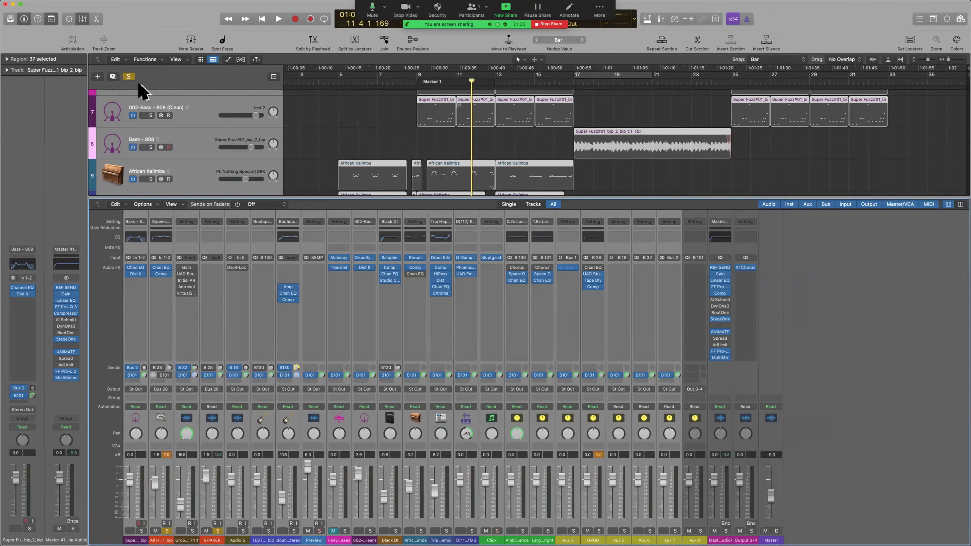
Clear the track solos, start playback and solo the Output 3-4 channel strip.
{"action": "left_click", "coordinate": [129, 76]}
{"action": "key", "text": "space"}
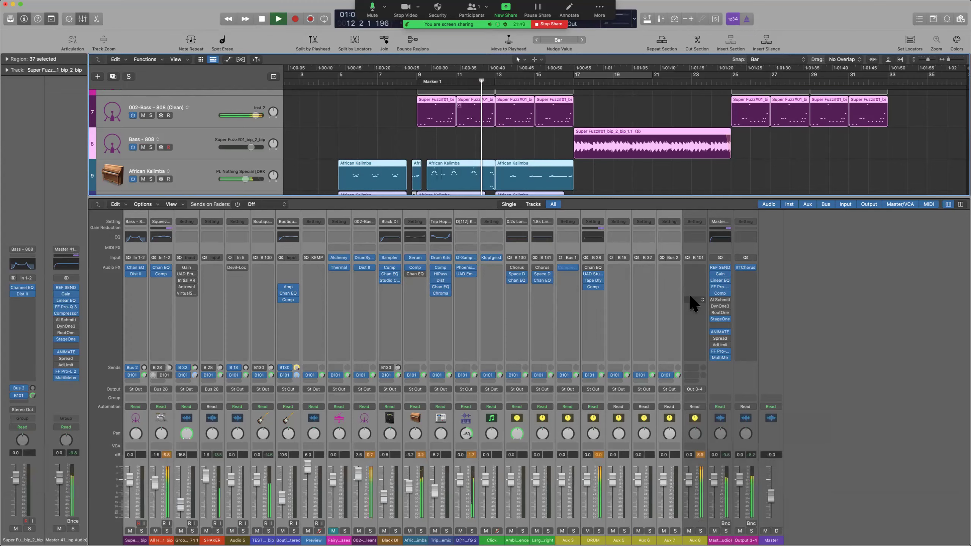
{"action": "left_click", "coordinate": [752, 531]}
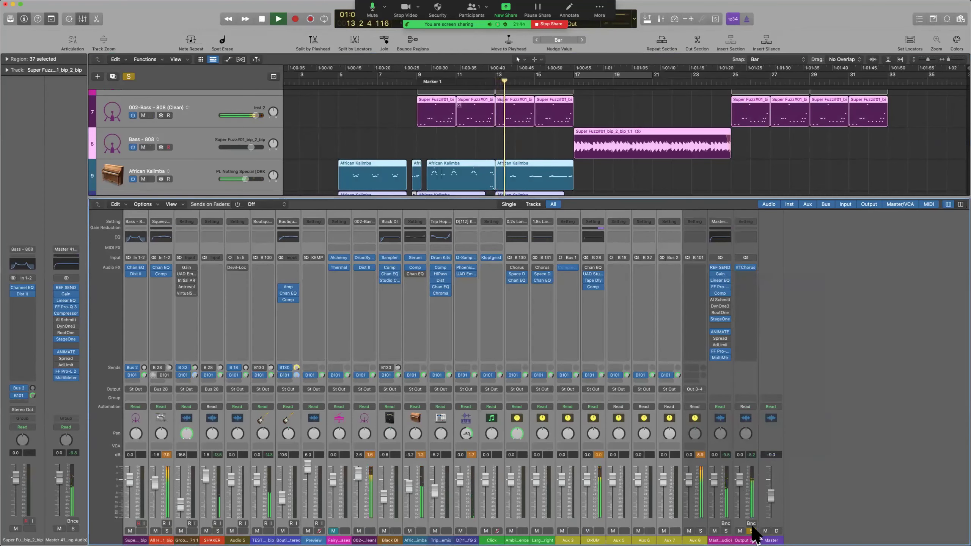
Listen to the soloed Output 3-4 mix by pausing and resuming playback, and finish with playback stopped.
{"action": "key", "text": "space"}
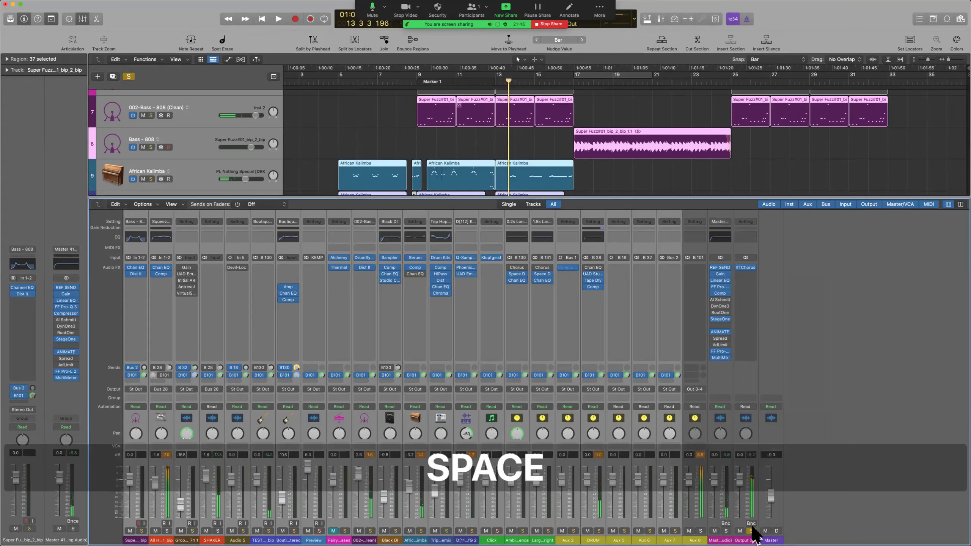
{"action": "key", "text": "space"}
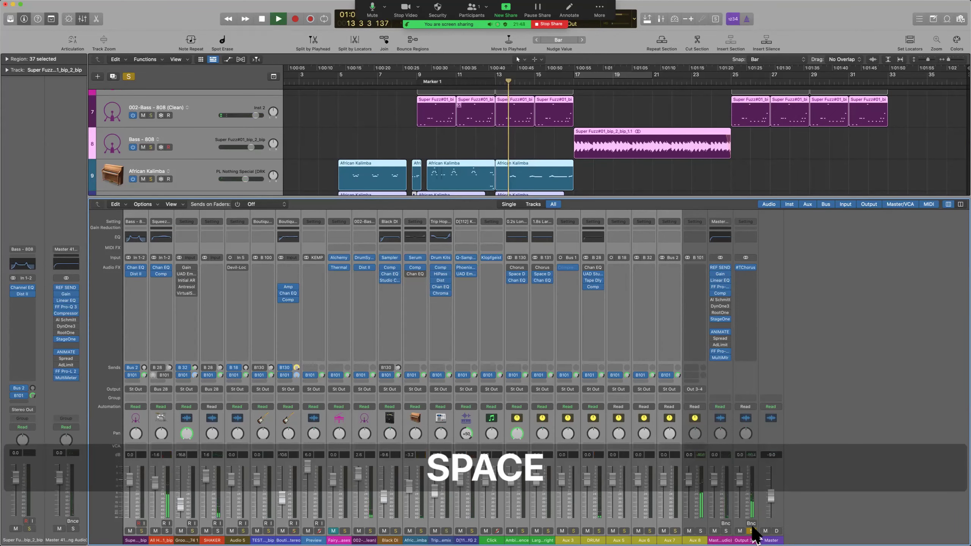
{"action": "key", "text": "space"}
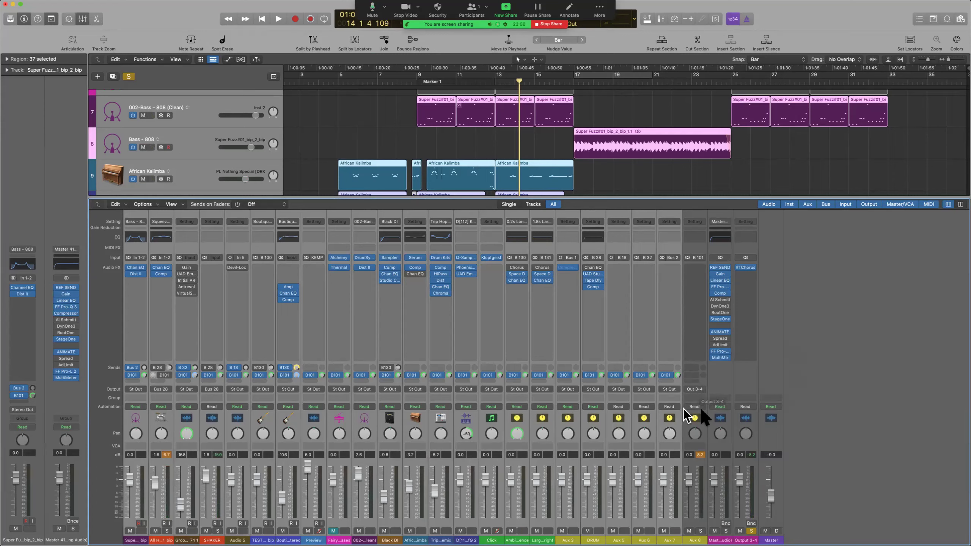
Check the multi-output instrument setup page in the User Guide PDF and return to Logic Pro with the Output 3-4 channel strip selected.
{"action": "key", "text": "ctrl+Left"}
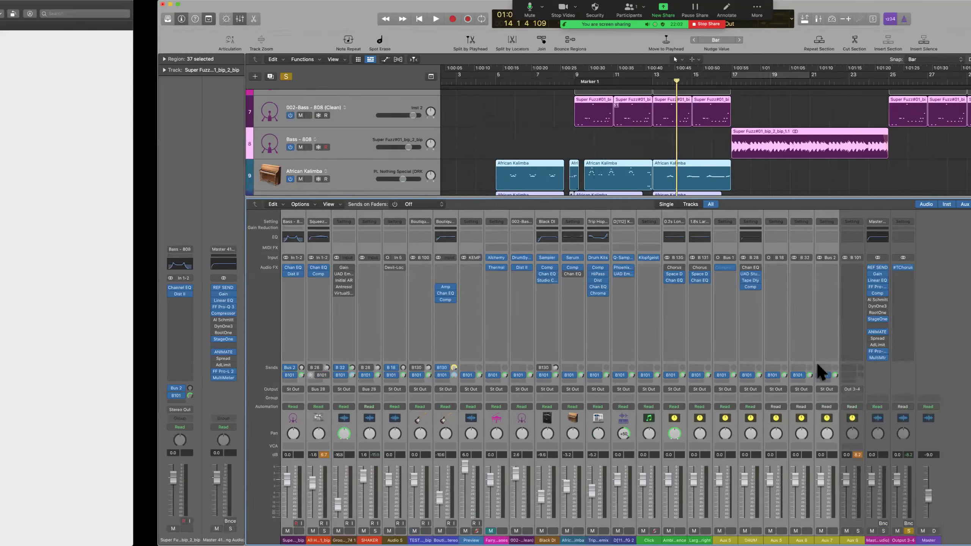
{"action": "scroll", "coordinate": [612, 456], "scroll_direction": "down", "scroll_amount": 2}
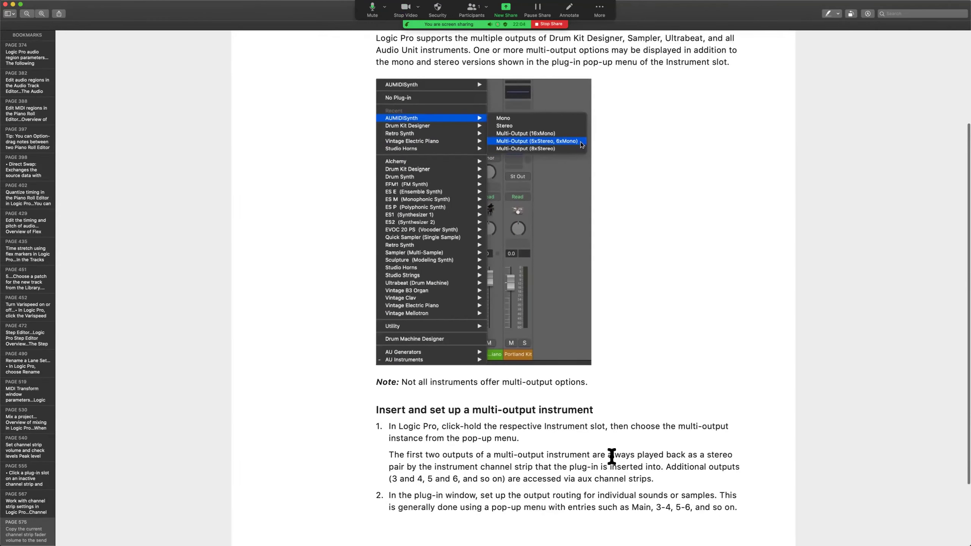
{"action": "scroll", "coordinate": [613, 388], "scroll_direction": "down", "scroll_amount": 2}
{"action": "key", "text": "ctrl+Right"}
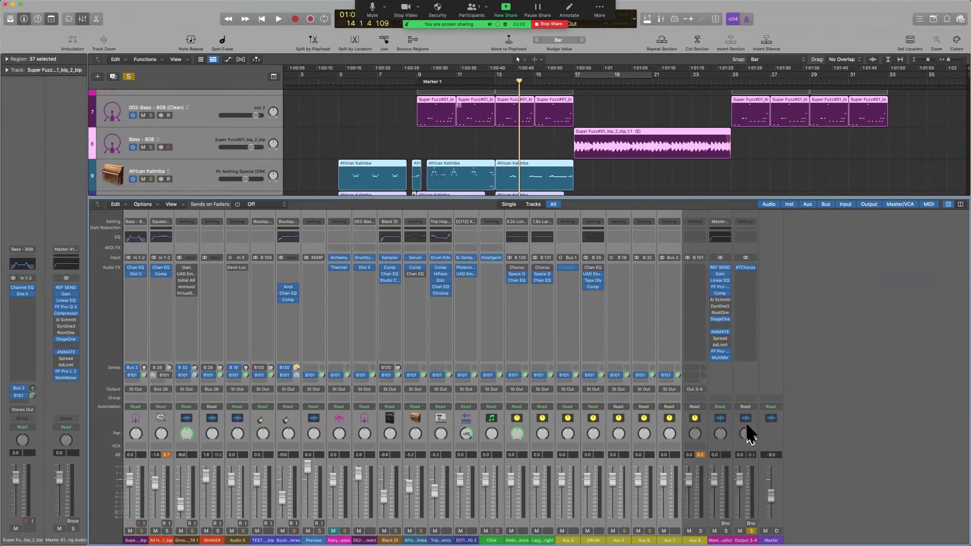
{"action": "left_click", "coordinate": [749, 379]}
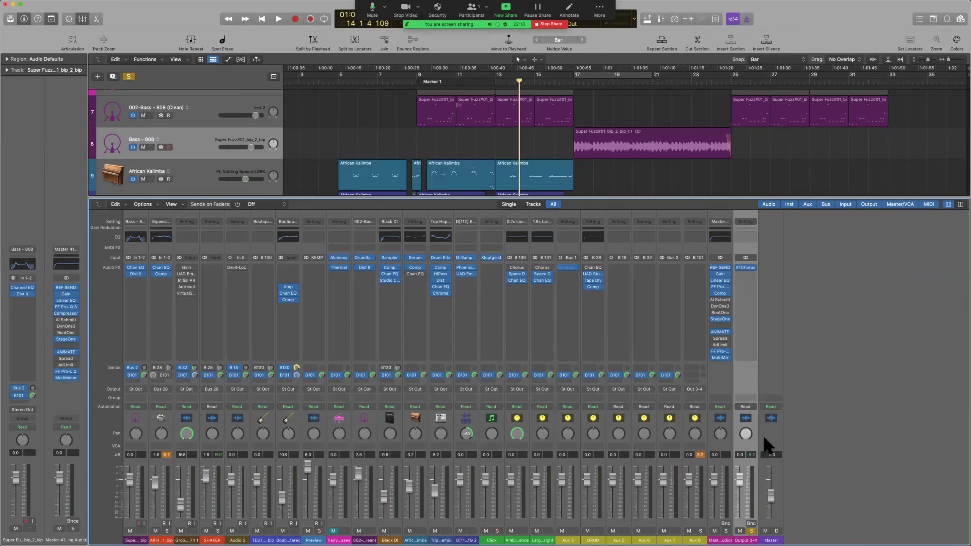
Switch to the User Guide PDF and review subgroups, sending signals to multiple destinations and the reasons for using multi-output instruments.
{"action": "key", "text": "ctrl+Left"}
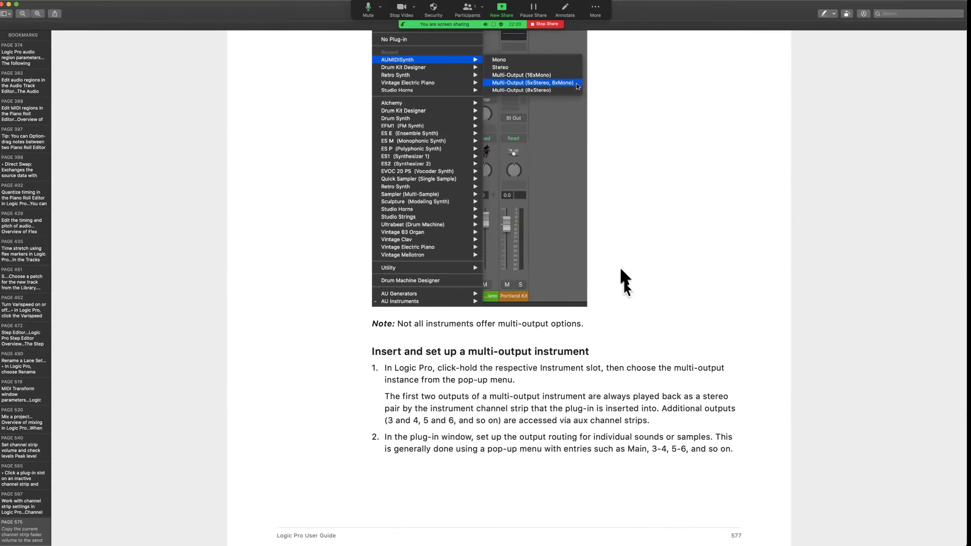
{"action": "scroll", "coordinate": [621, 270], "scroll_direction": "up", "scroll_amount": 5}
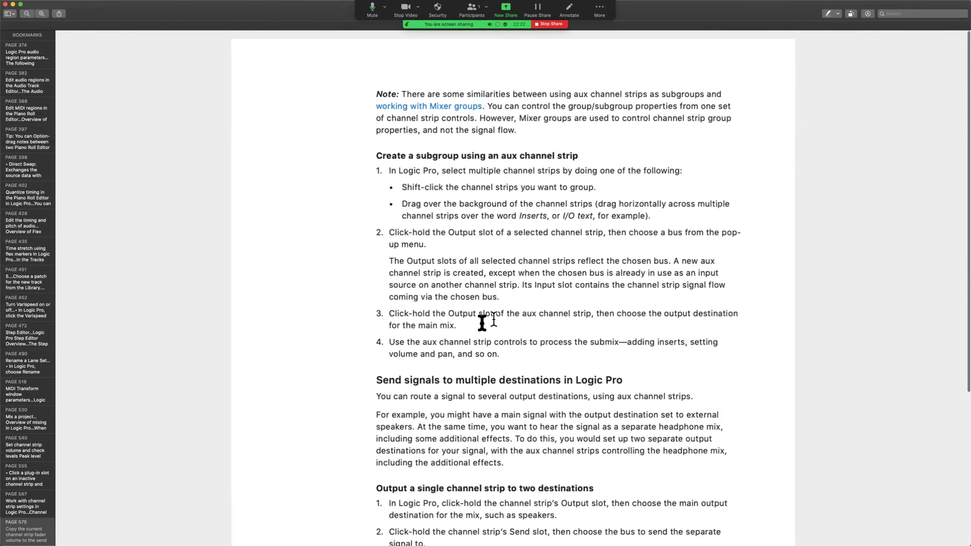
{"action": "scroll", "coordinate": [483, 322], "scroll_direction": "down", "scroll_amount": 6}
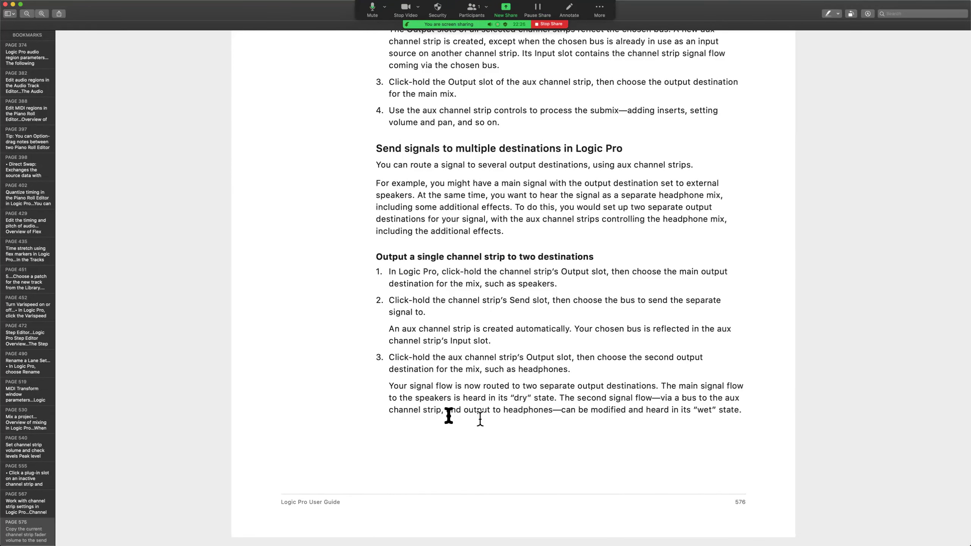
{"action": "scroll", "coordinate": [525, 431], "scroll_direction": "down", "scroll_amount": 10}
{"action": "scroll", "coordinate": [523, 428], "scroll_direction": "up", "scroll_amount": 5}
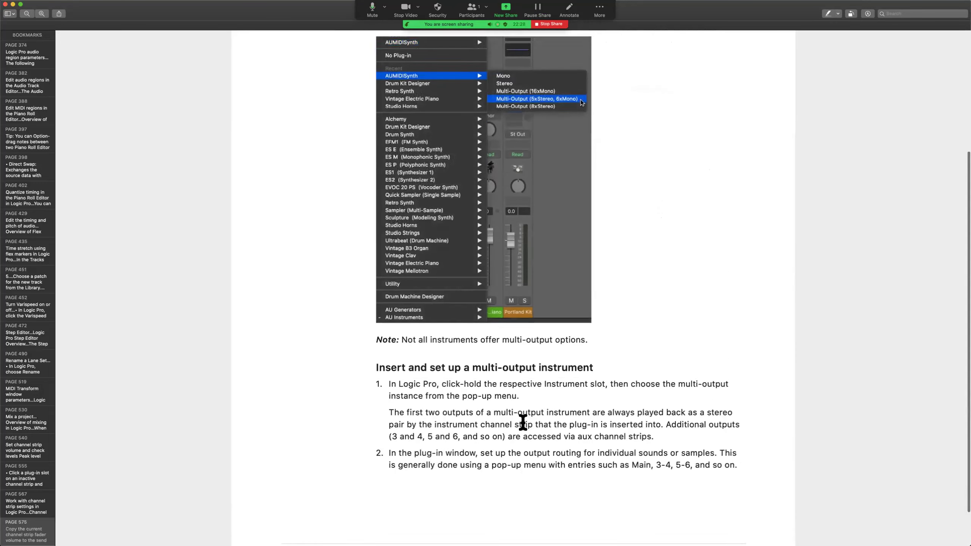
{"action": "scroll", "coordinate": [523, 422], "scroll_direction": "down", "scroll_amount": 1}
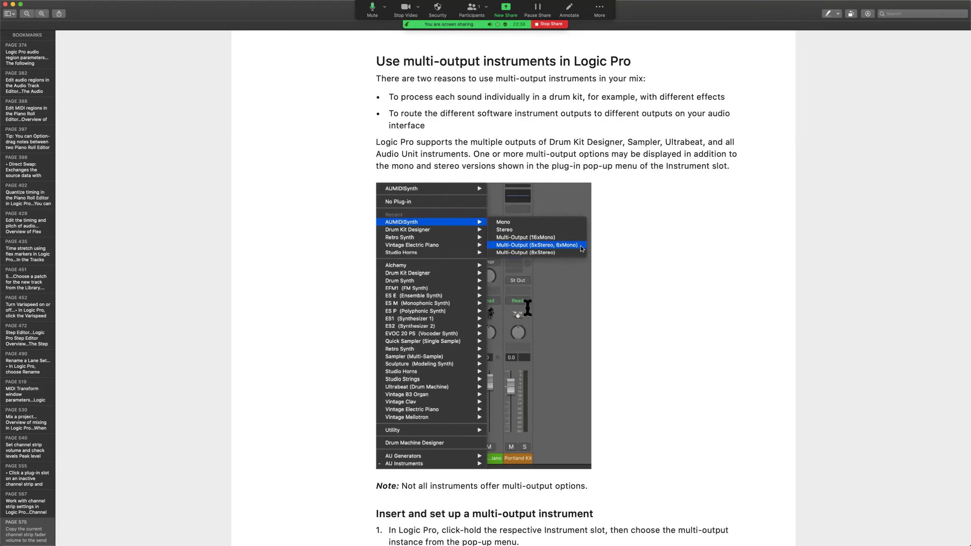
{"action": "scroll", "coordinate": [527, 304], "scroll_direction": "down", "scroll_amount": 3}
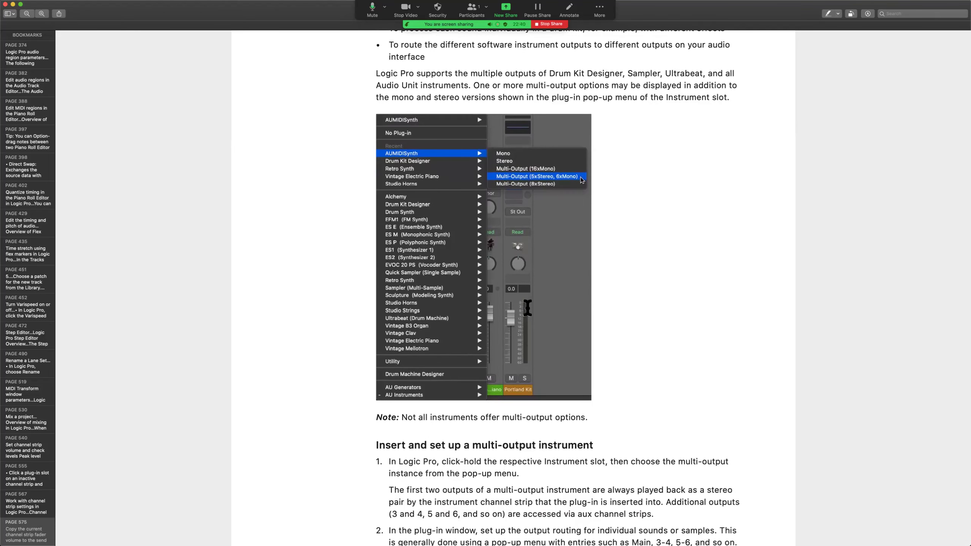
{"action": "scroll", "coordinate": [527, 308], "scroll_direction": "up", "scroll_amount": 4}
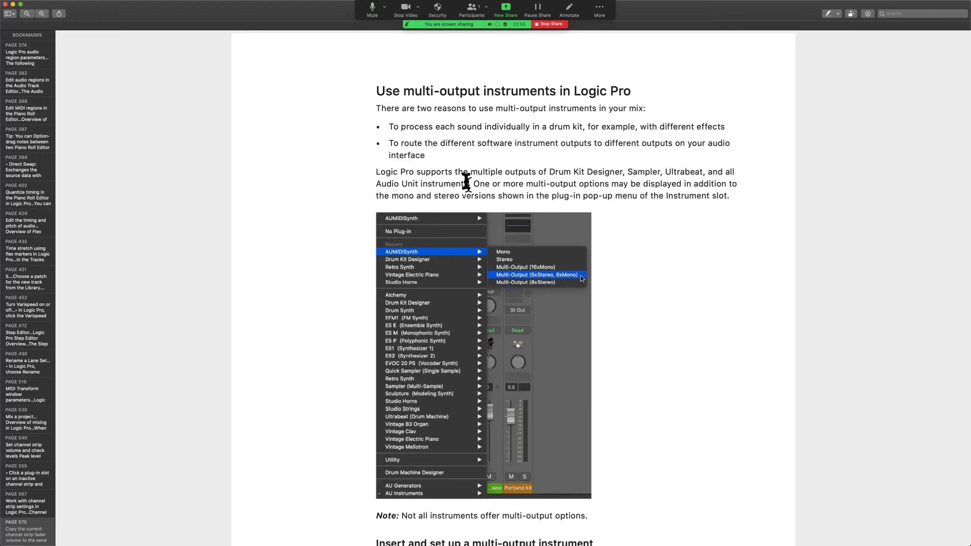
{"action": "left_click_drag", "start_coordinate": [410, 144], "coordinate": [560, 143]}
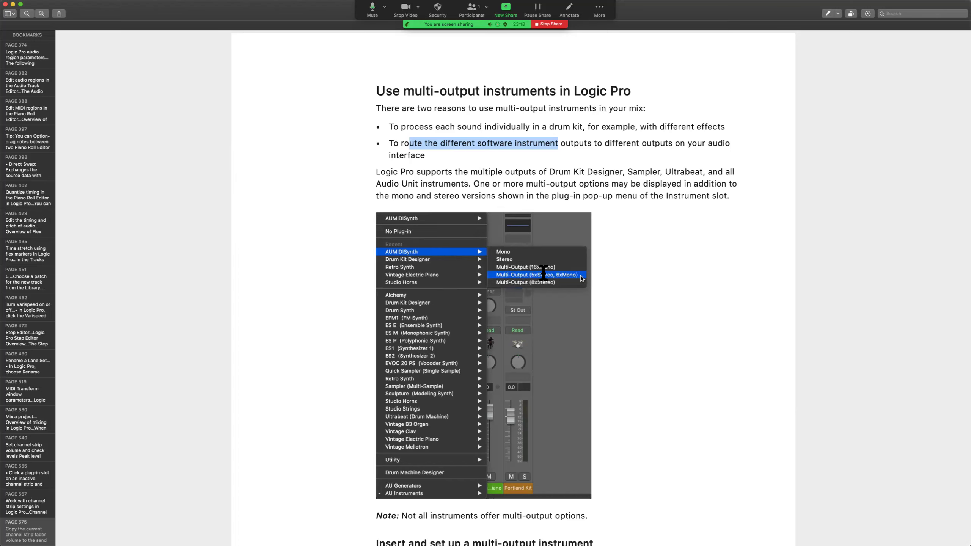
{"action": "scroll", "coordinate": [525, 495], "scroll_direction": "down", "scroll_amount": 3}
{"action": "scroll", "coordinate": [525, 494], "scroll_direction": "down", "scroll_amount": 4}
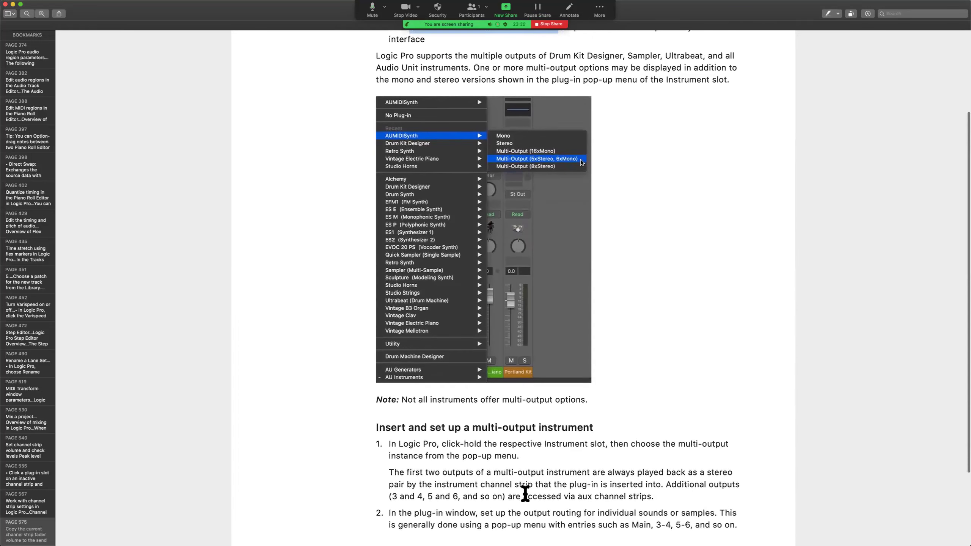
{"action": "scroll", "coordinate": [525, 494], "scroll_direction": "down", "scroll_amount": 1}
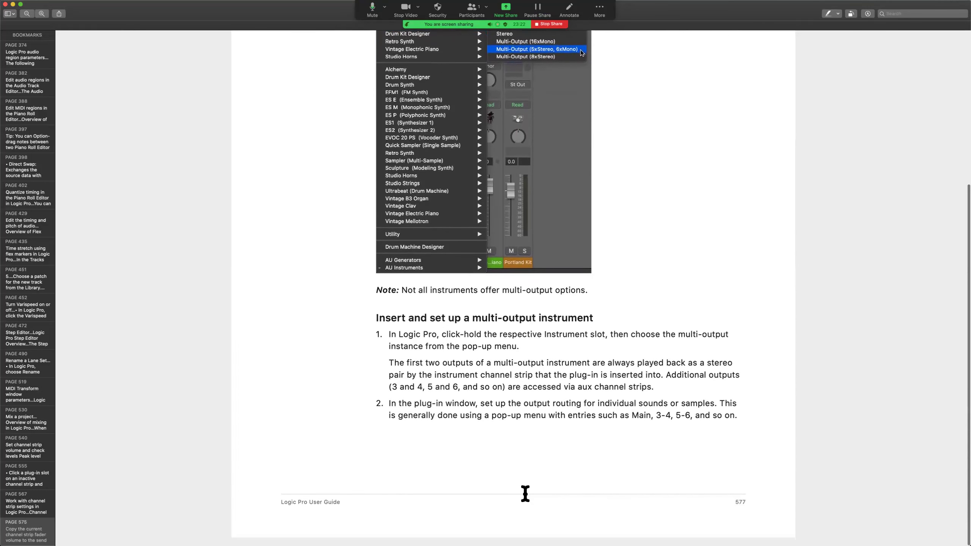
Read the guide's instructions for inserting a multi-output instrument and adding aux channel strips for its outputs.
{"action": "left_click_drag", "start_coordinate": [404, 335], "coordinate": [595, 432]}
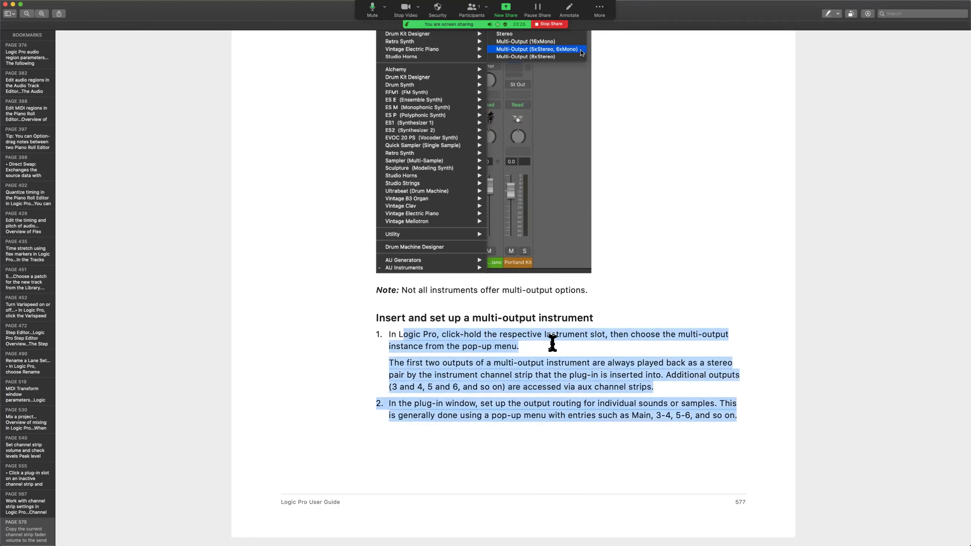
{"action": "scroll", "coordinate": [548, 336], "scroll_direction": "down", "scroll_amount": 15}
{"action": "scroll", "coordinate": [510, 242], "scroll_direction": "up", "scroll_amount": 4}
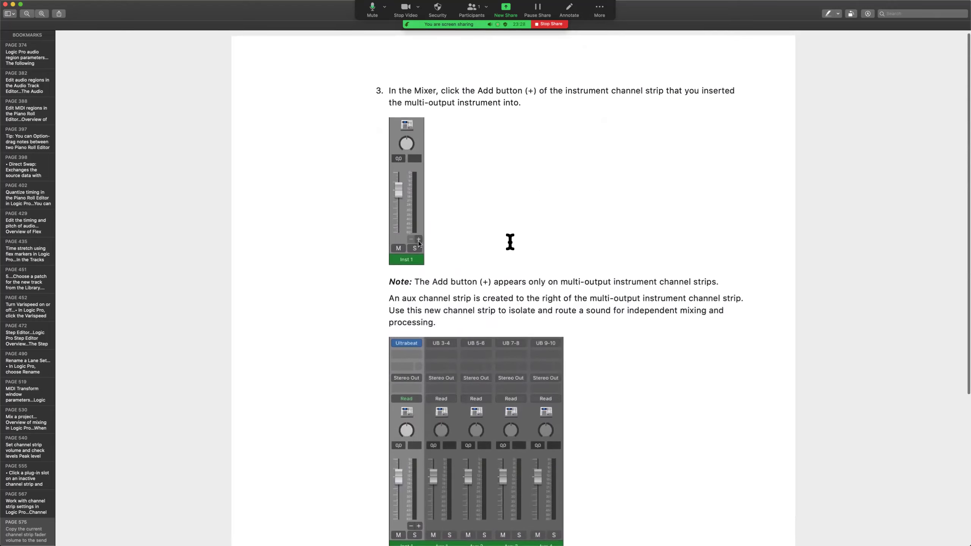
{"action": "scroll", "coordinate": [501, 229], "scroll_direction": "down", "scroll_amount": 6}
{"action": "scroll", "coordinate": [526, 480], "scroll_direction": "down", "scroll_amount": 3}
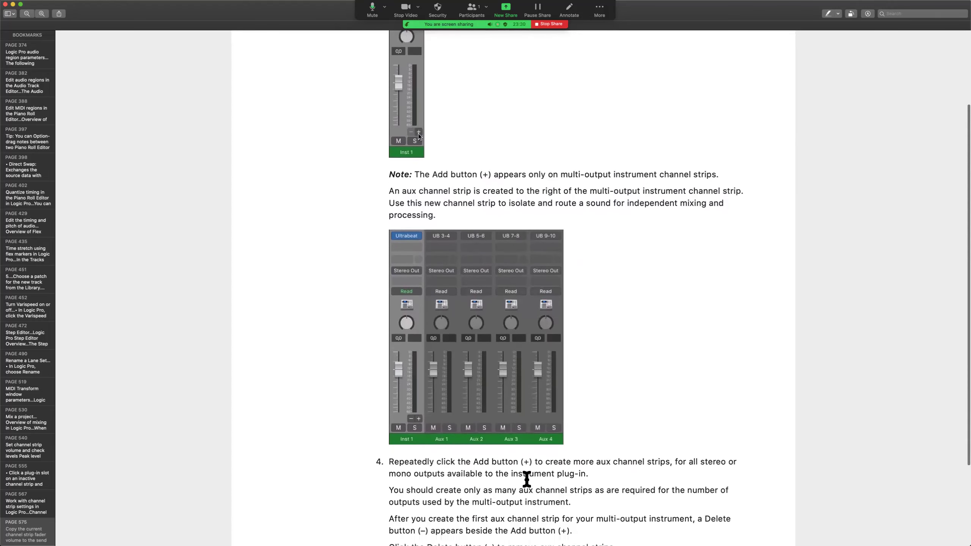
{"action": "scroll", "coordinate": [527, 480], "scroll_direction": "down", "scroll_amount": 2}
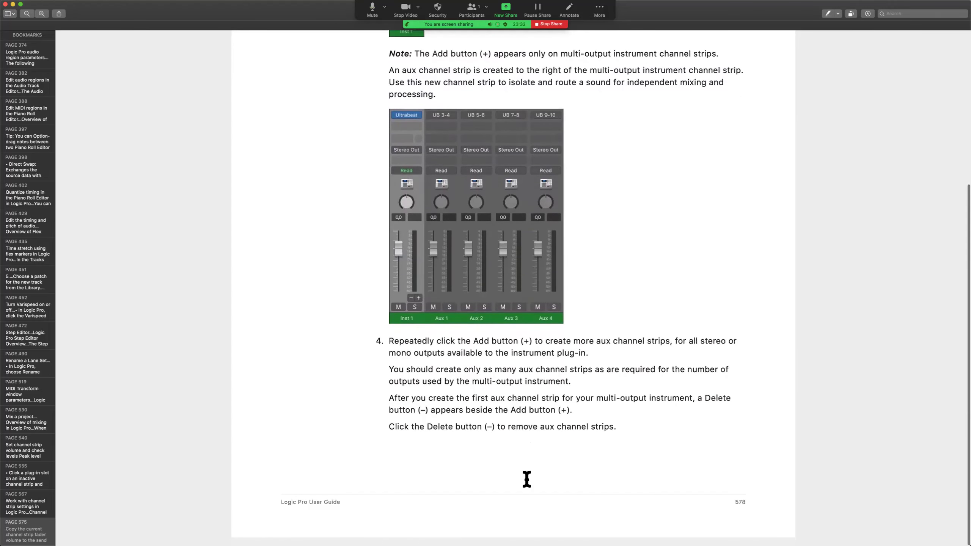
{"action": "scroll", "coordinate": [527, 459], "scroll_direction": "up", "scroll_amount": 6}
{"action": "scroll", "coordinate": [527, 383], "scroll_direction": "down", "scroll_amount": 1}
{"action": "scroll", "coordinate": [527, 356], "scroll_direction": "up", "scroll_amount": 10}
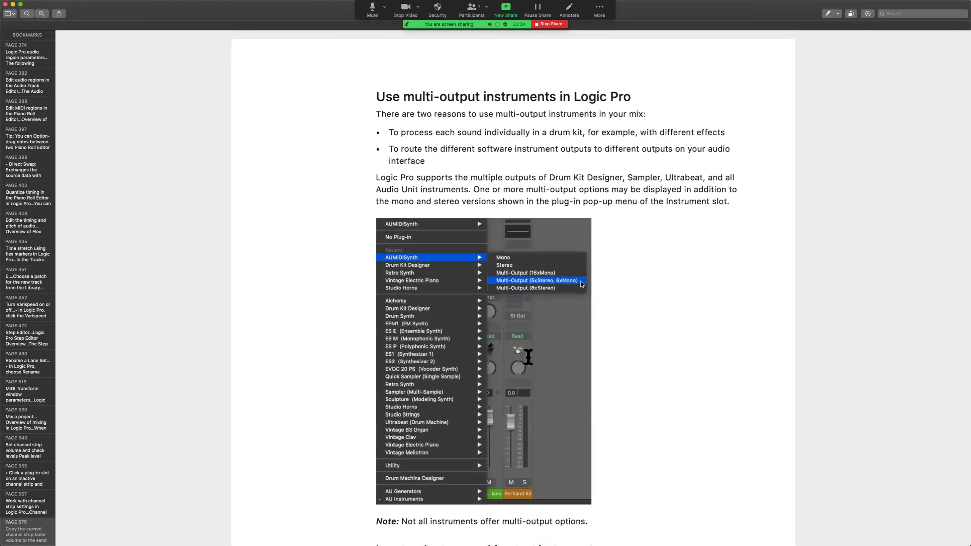
{"action": "scroll", "coordinate": [528, 357], "scroll_direction": "down", "scroll_amount": 2}
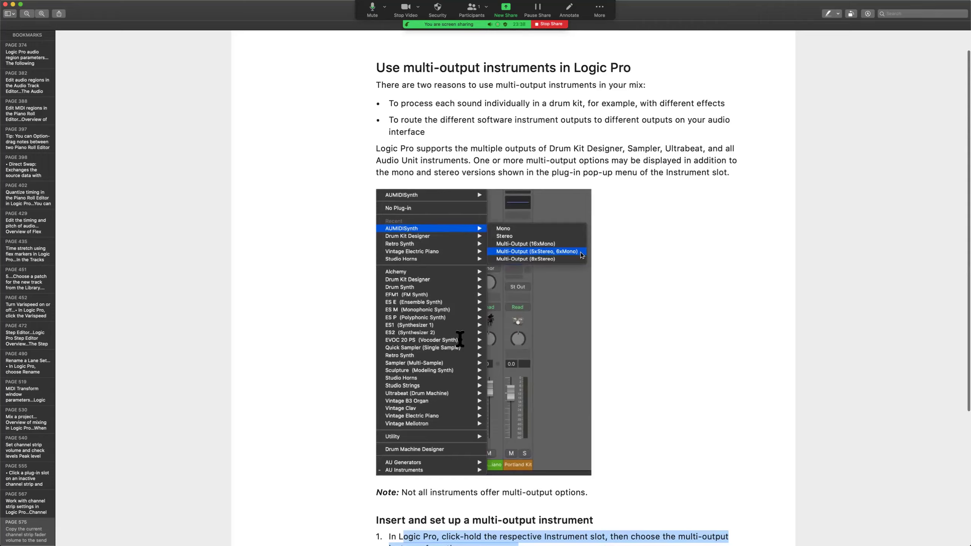
Return to Logic Pro, hide the Mixer and clear all solos.
{"action": "key", "text": "ctrl+Right"}
{"action": "key", "text": "x"}
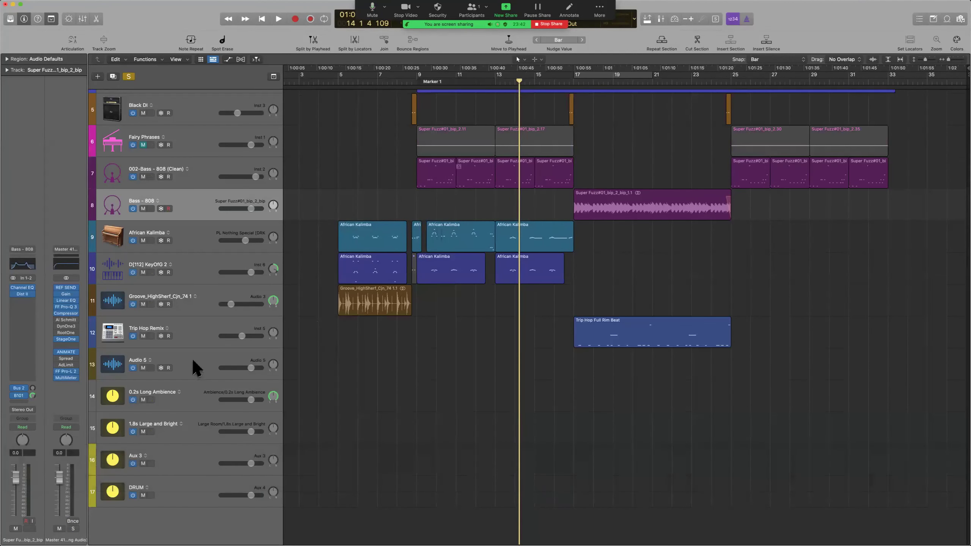
{"action": "left_click", "coordinate": [129, 77]}
Create one new software instrument track with an empty channel strip and Output 1 + 2 directly below the Audio 5 track.
{"action": "left_click", "coordinate": [209, 354]}
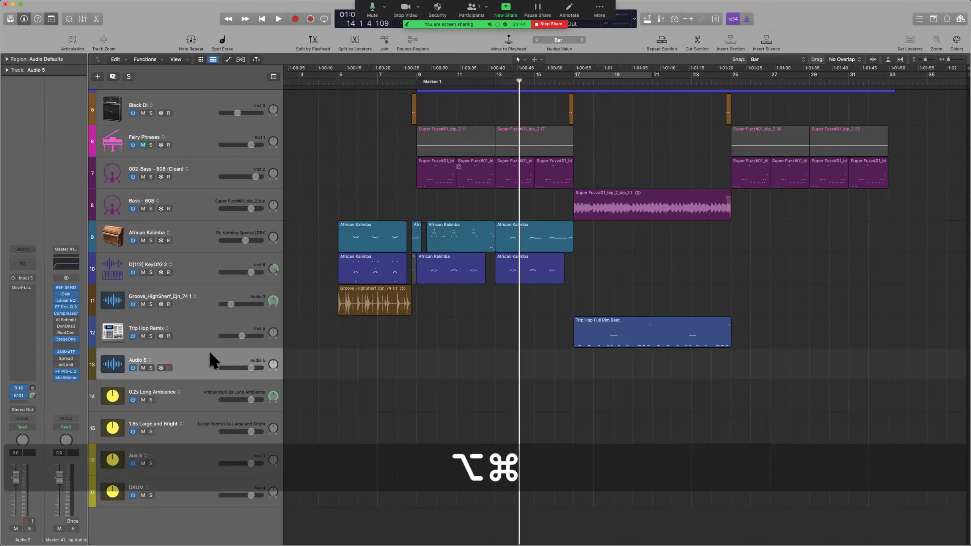
{"action": "key", "text": "alt+super+n"}
{"action": "key", "text": "Left"}
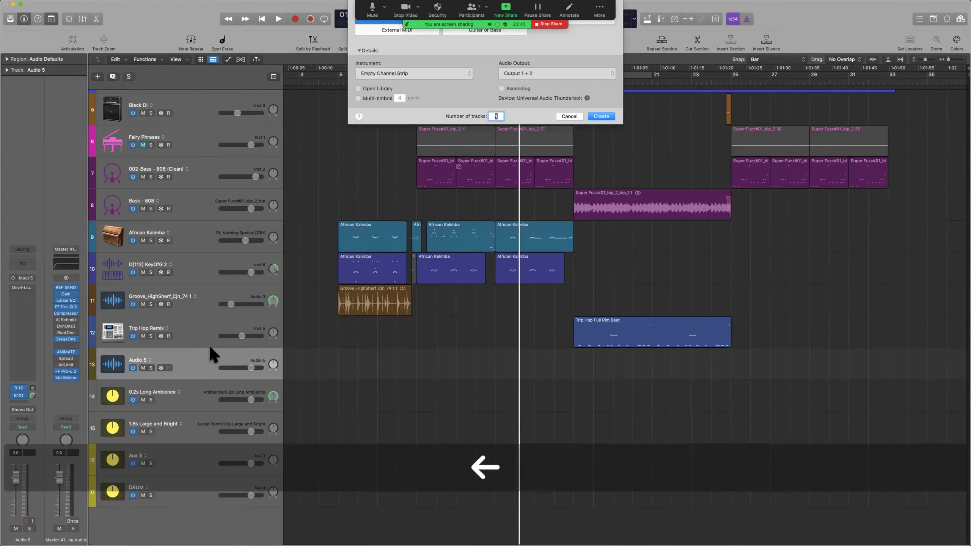
{"action": "left_click", "coordinate": [592, 119]}
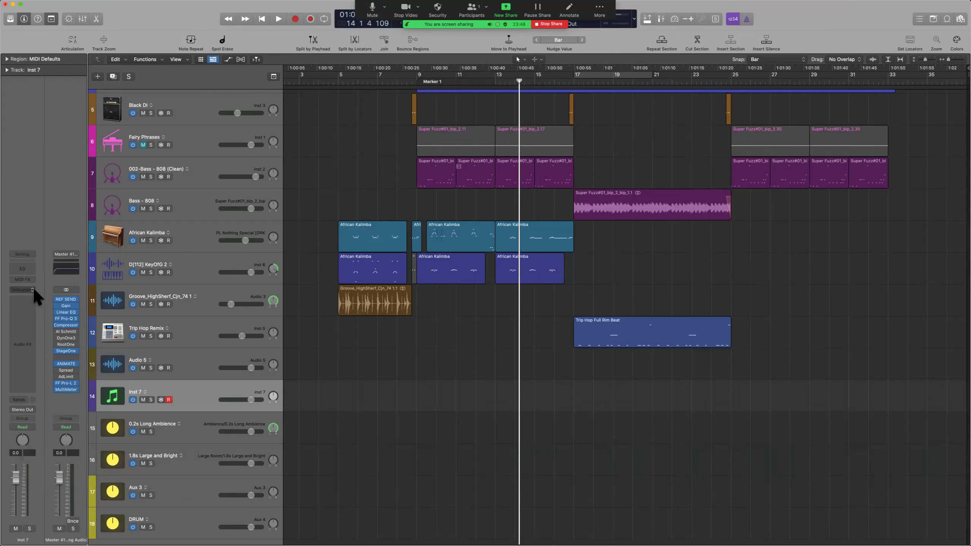
Browse the new track's available instruments and examine the multi-output options for Sampler and Kontakt without loading a plug-in.
{"action": "left_click", "coordinate": [33, 290]}
{"action": "scroll", "coordinate": [54, 532], "scroll_direction": "down", "scroll_amount": 5}
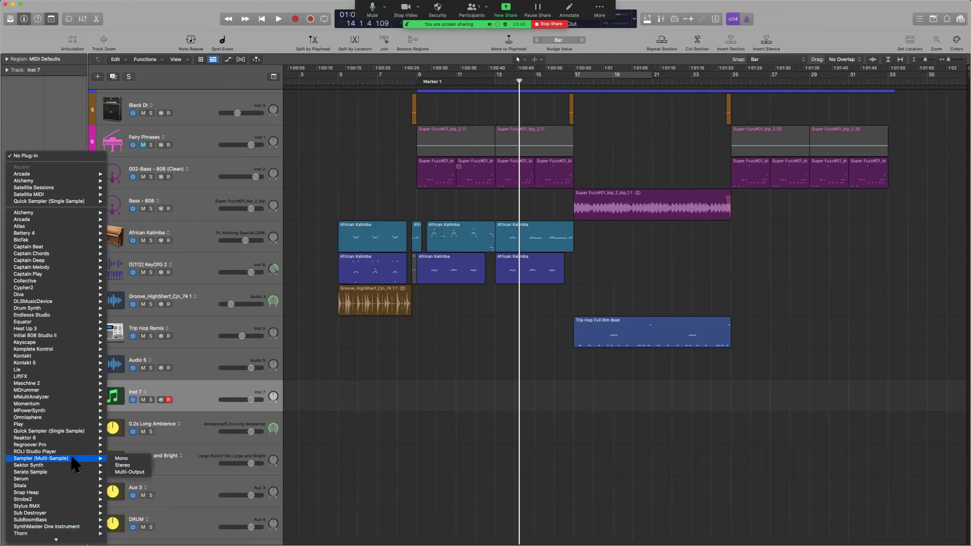
{"action": "mouse_move", "coordinate": [76, 363]}
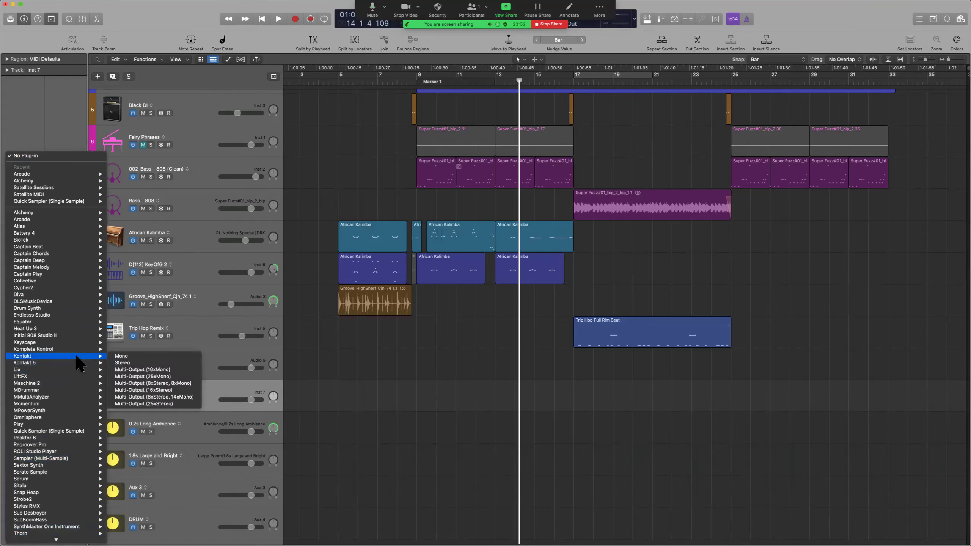
{"action": "mouse_move", "coordinate": [50, 355]}
{"action": "left_click", "coordinate": [195, 391]}
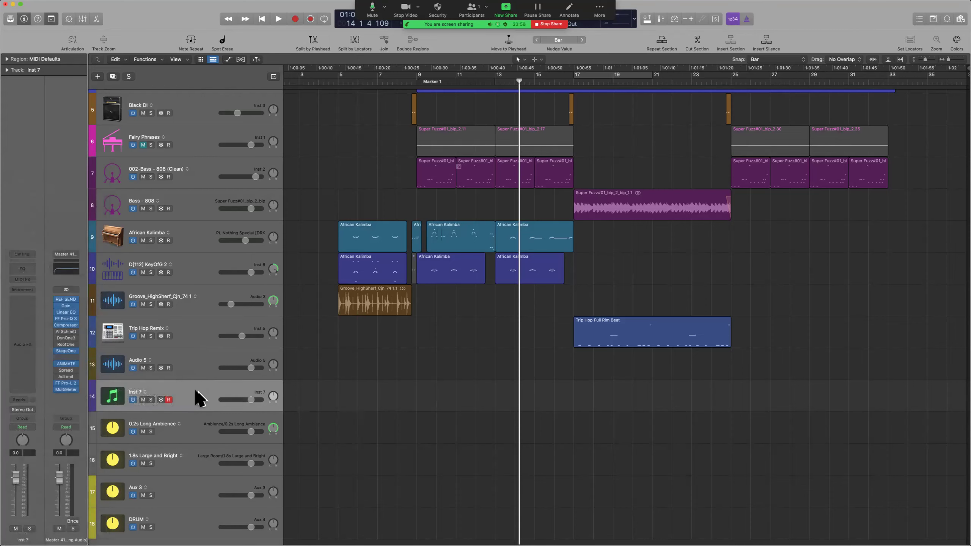
Search the sound library for "multi" and load the Multi-Output - Studio Drummer patch onto the Inst 7 track.
{"action": "key", "text": "y"}
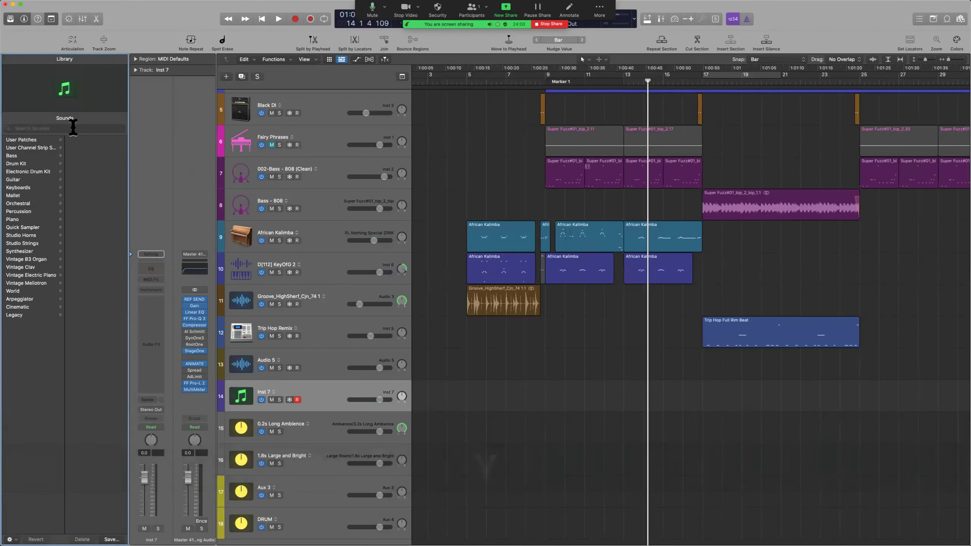
{"action": "left_click", "coordinate": [37, 139]}
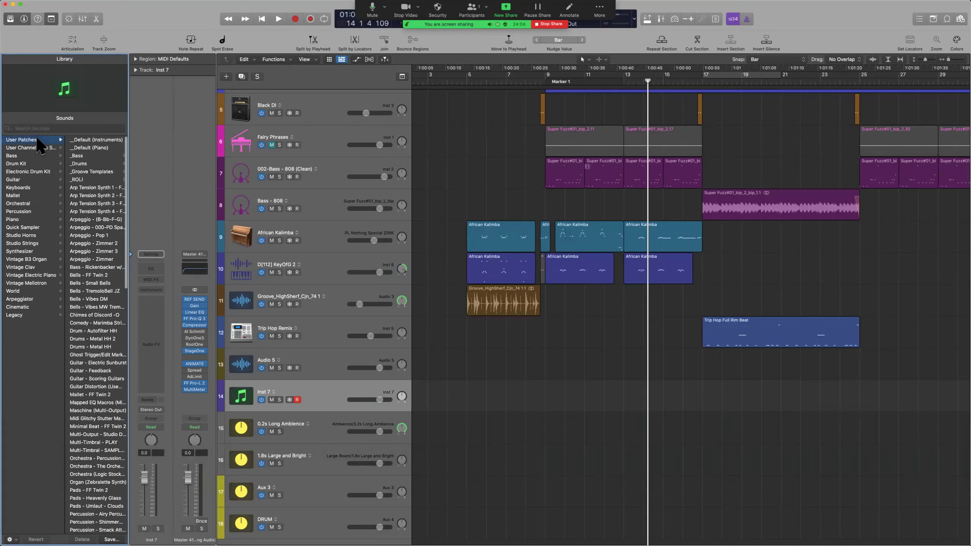
{"action": "left_click", "coordinate": [36, 129]}
{"action": "type", "text": "multi"}
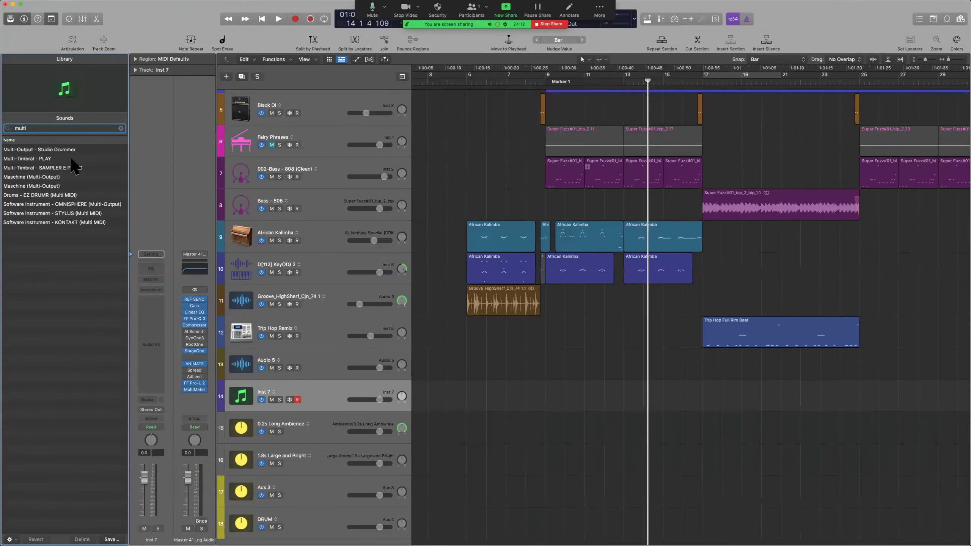
{"action": "left_click", "coordinate": [41, 151]}
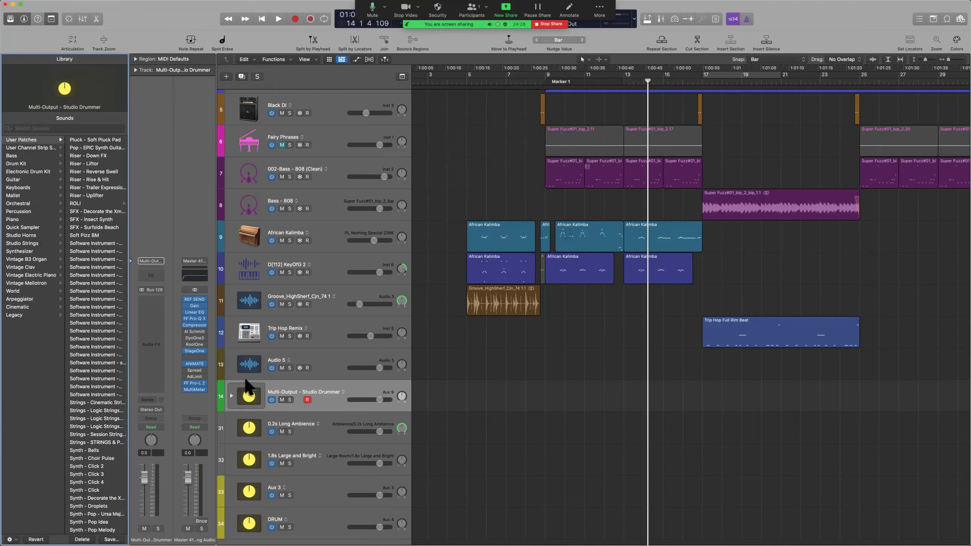
Expand the Multi-Output - Studio Drummer track stack and inspect the channel strips of Aux 2 and the main stack track.
{"action": "left_click", "coordinate": [231, 396]}
{"action": "scroll", "coordinate": [352, 443], "scroll_direction": "down", "scroll_amount": 3}
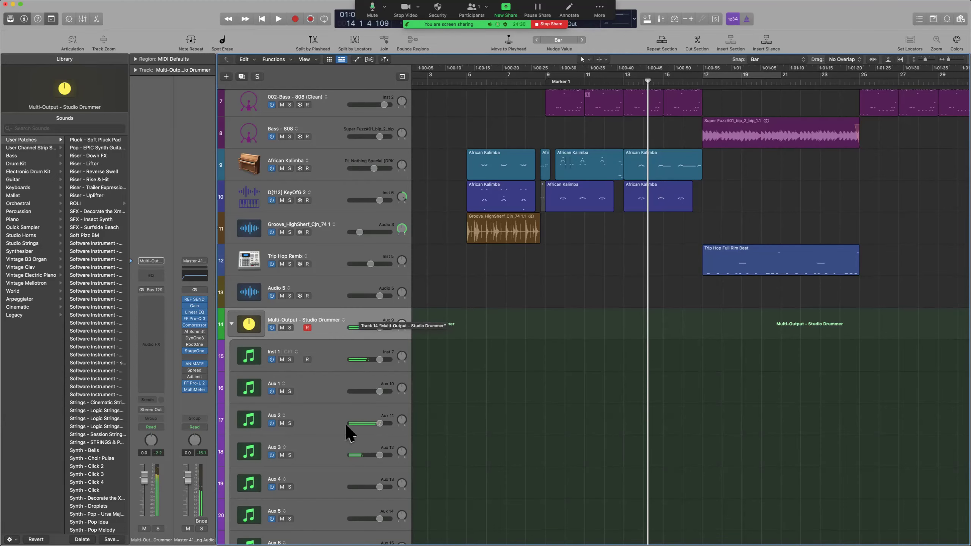
{"action": "scroll", "coordinate": [346, 423], "scroll_direction": "down", "scroll_amount": 6}
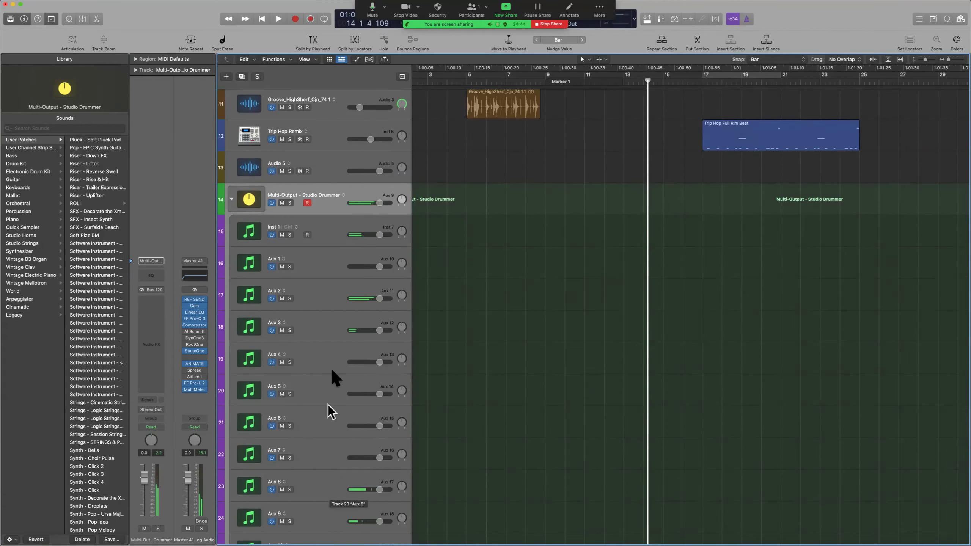
{"action": "left_click", "coordinate": [312, 283]}
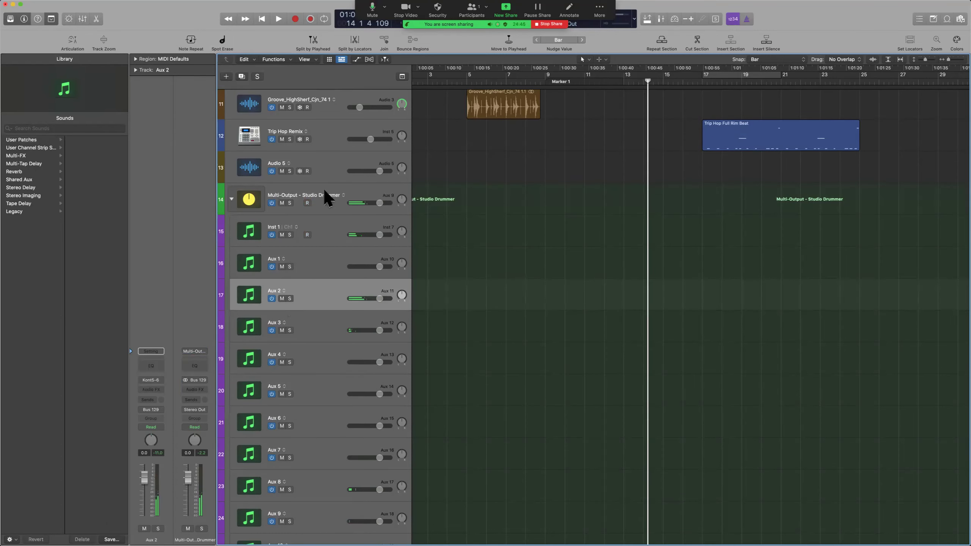
{"action": "left_click", "coordinate": [329, 210]}
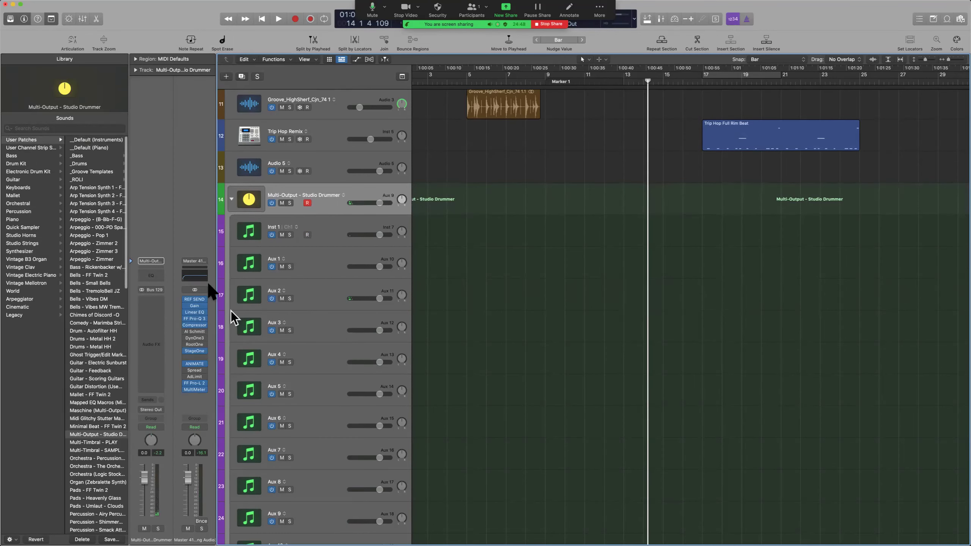
Open the Kontakt instrument window of the Inst 1 subtrack and move it clear for viewing.
{"action": "left_click", "coordinate": [320, 232]}
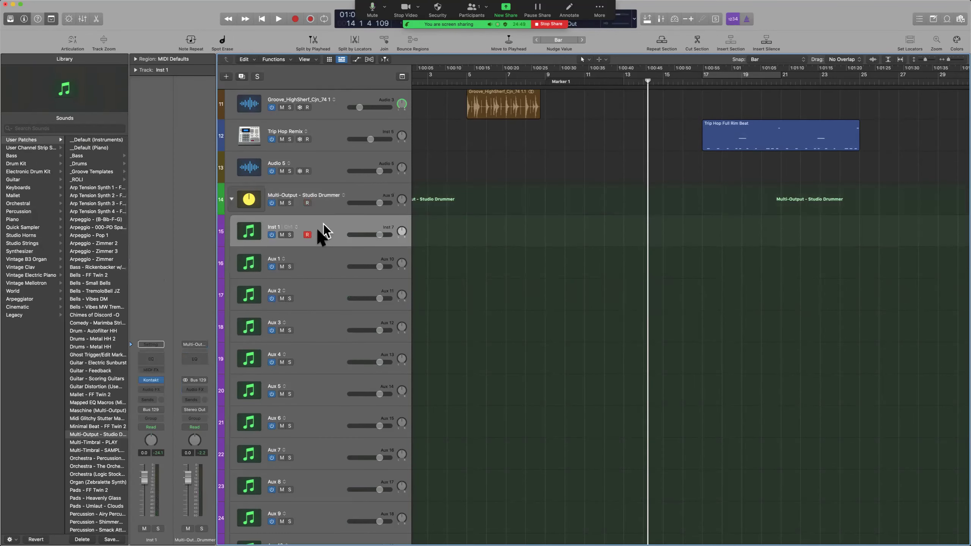
{"action": "left_click", "coordinate": [161, 377]}
{"action": "mouse_move", "coordinate": [168, 380]}
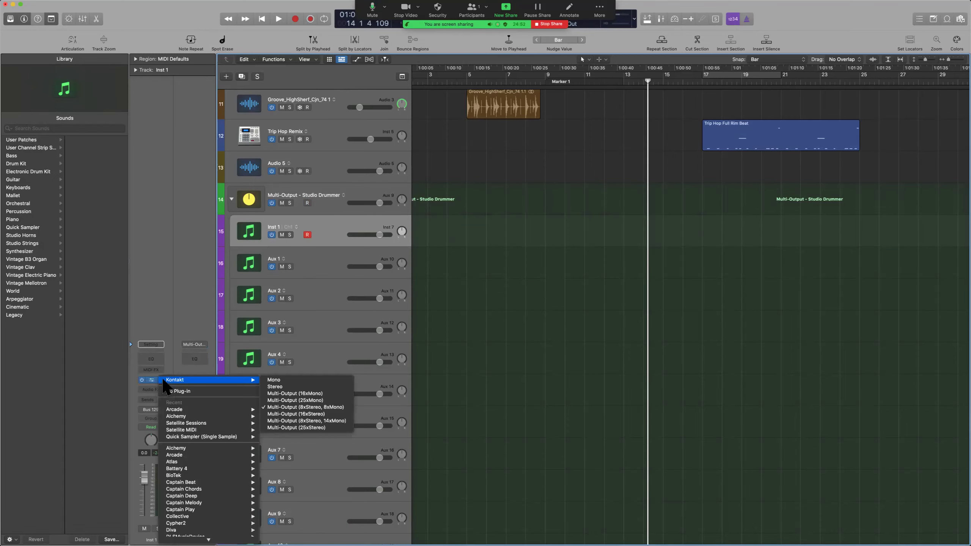
{"action": "left_click", "coordinate": [188, 325]}
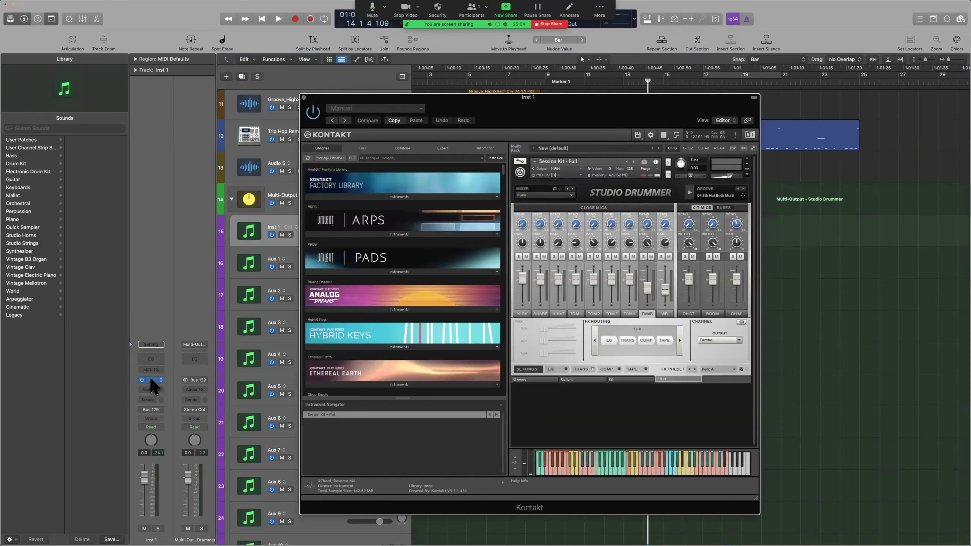
{"action": "left_click_drag", "start_coordinate": [604, 111], "coordinate": [496, 43]}
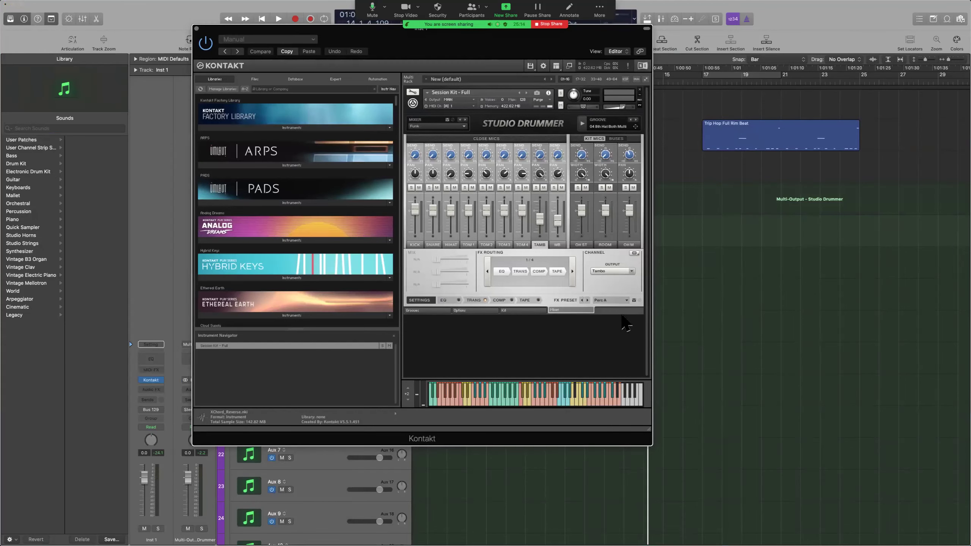
Show Kontakt's Outputs section, look through its output channels, and close the instrument window.
{"action": "left_click", "coordinate": [556, 66]}
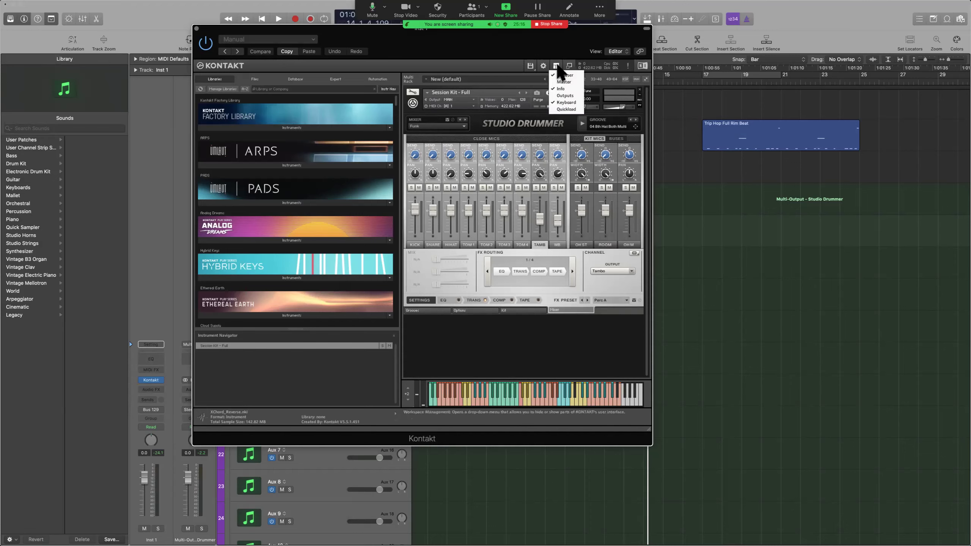
{"action": "left_click", "coordinate": [579, 96]}
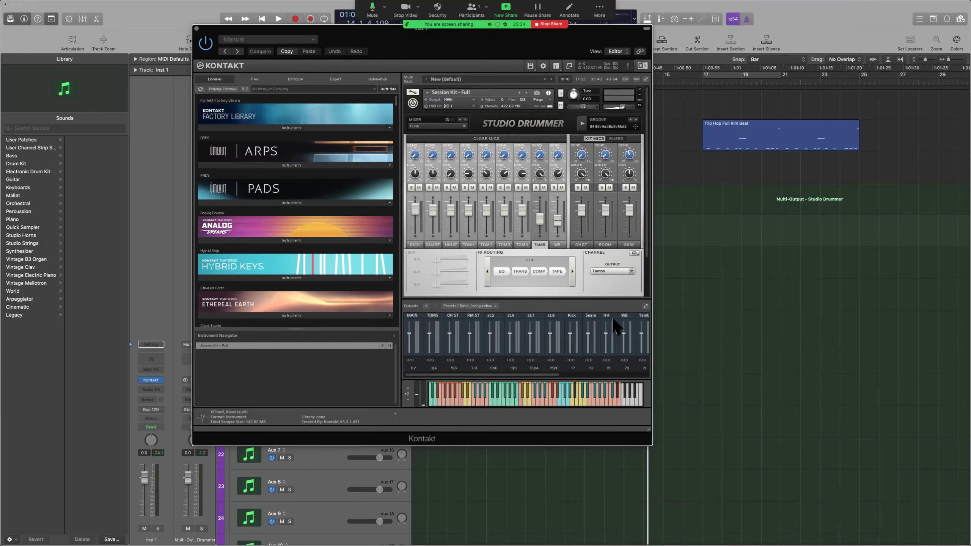
{"action": "scroll", "coordinate": [615, 320], "scroll_direction": "right", "scroll_amount": 10}
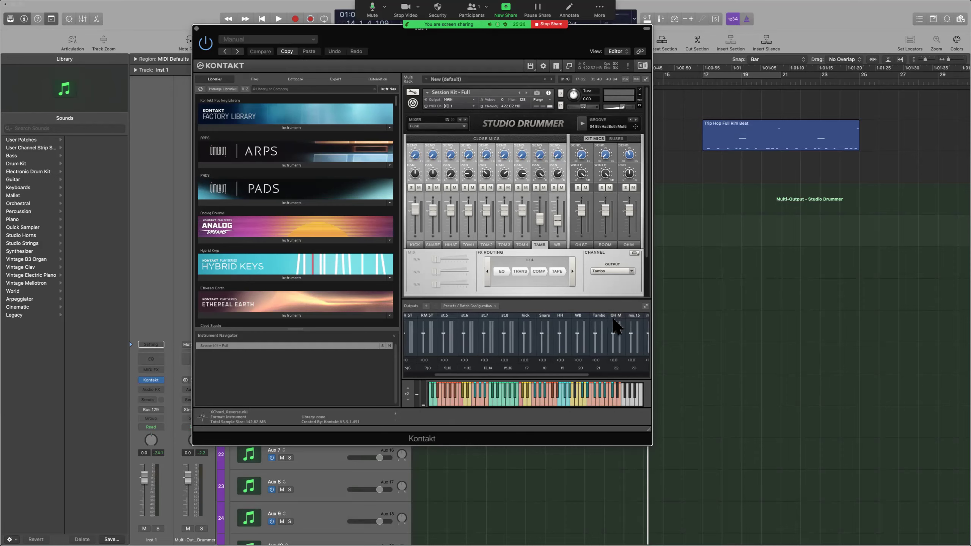
{"action": "scroll", "coordinate": [617, 325], "scroll_direction": "left", "scroll_amount": 10}
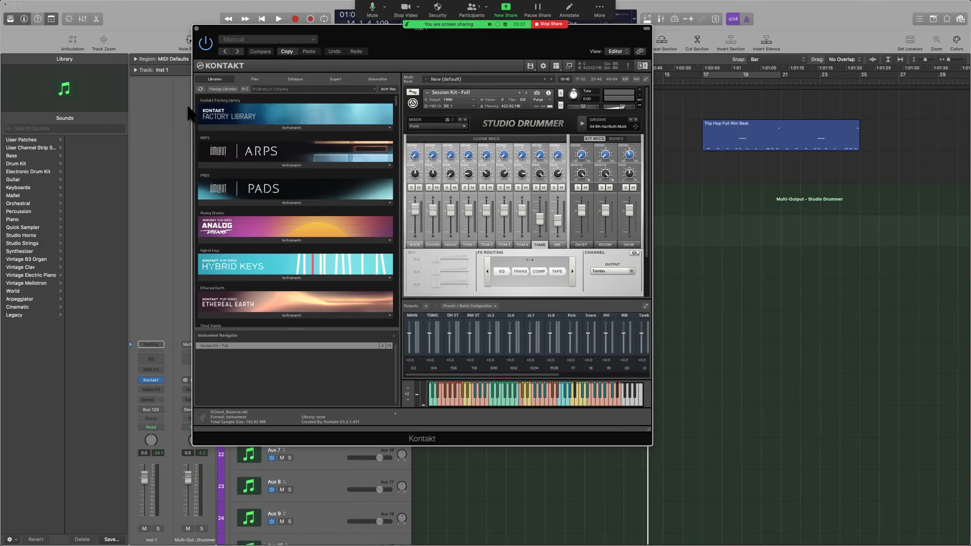
{"action": "left_click", "coordinate": [197, 29]}
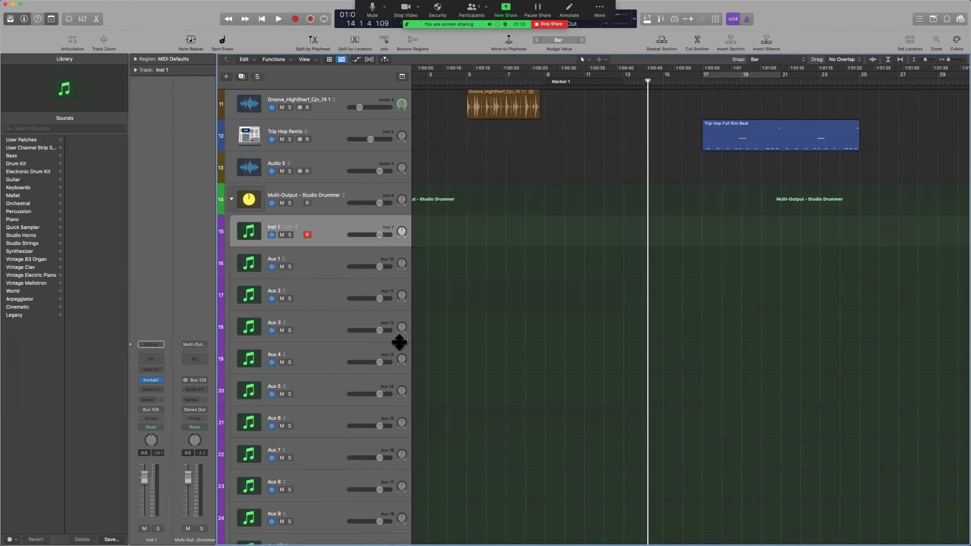
Select the subtracks Inst 1 through Aux 5 and examine their Kontakt output channels in the mixer.
{"action": "key", "text": "x"}
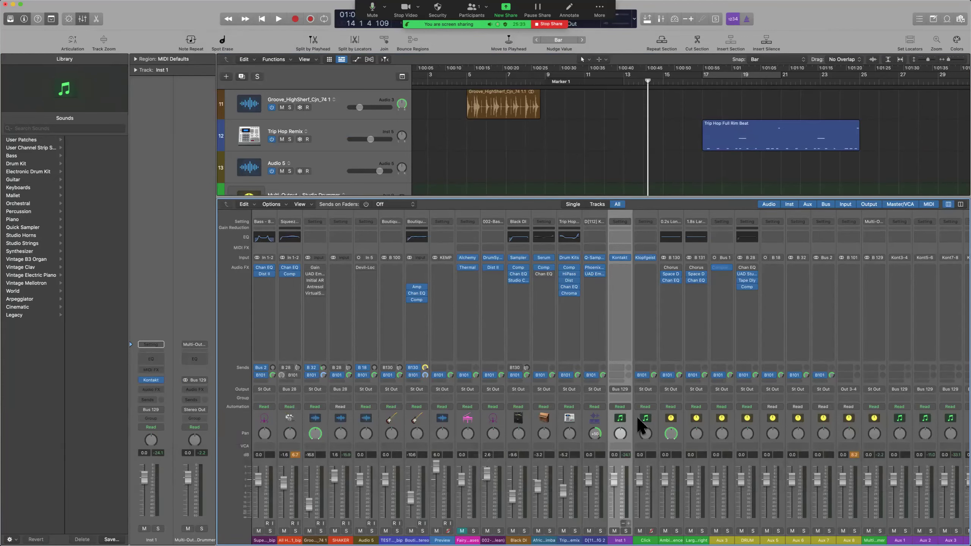
{"action": "key", "text": "x"}
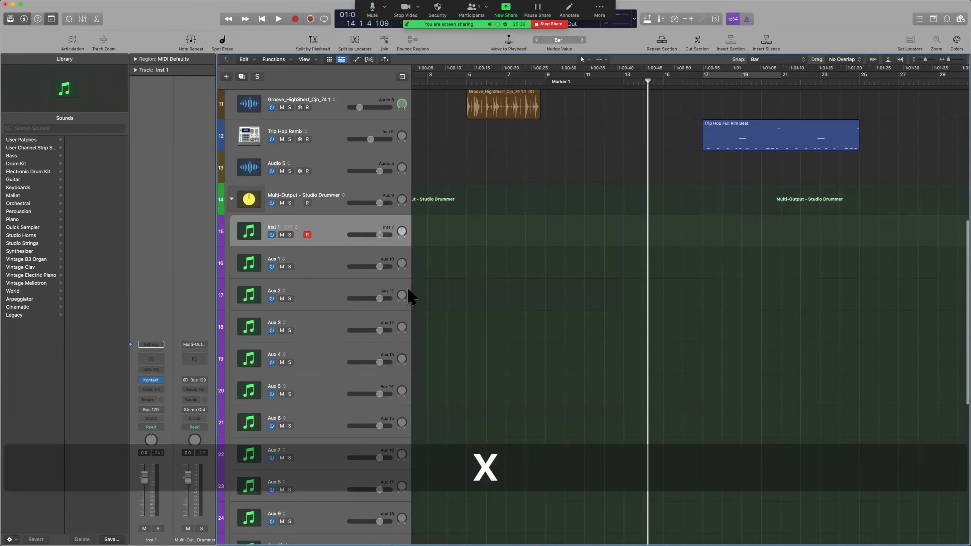
{"action": "key", "text": "shift"}
{"action": "key", "text": "x"}
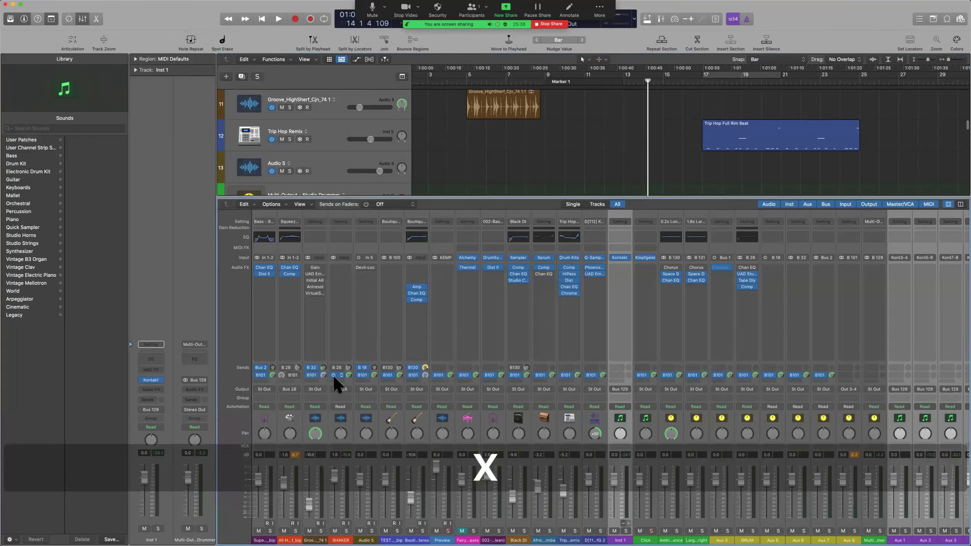
{"action": "scroll", "coordinate": [821, 476], "scroll_direction": "right", "scroll_amount": 10}
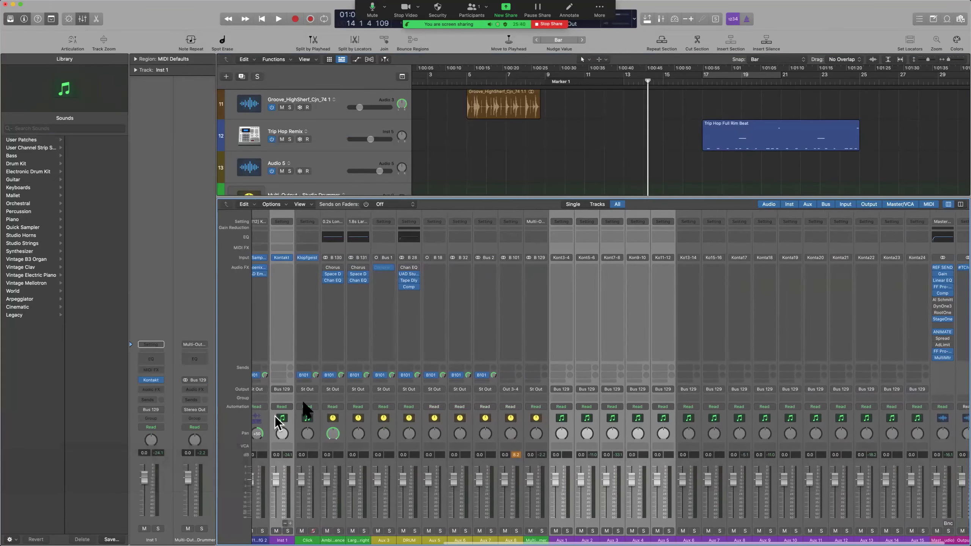
{"action": "key", "text": "x"}
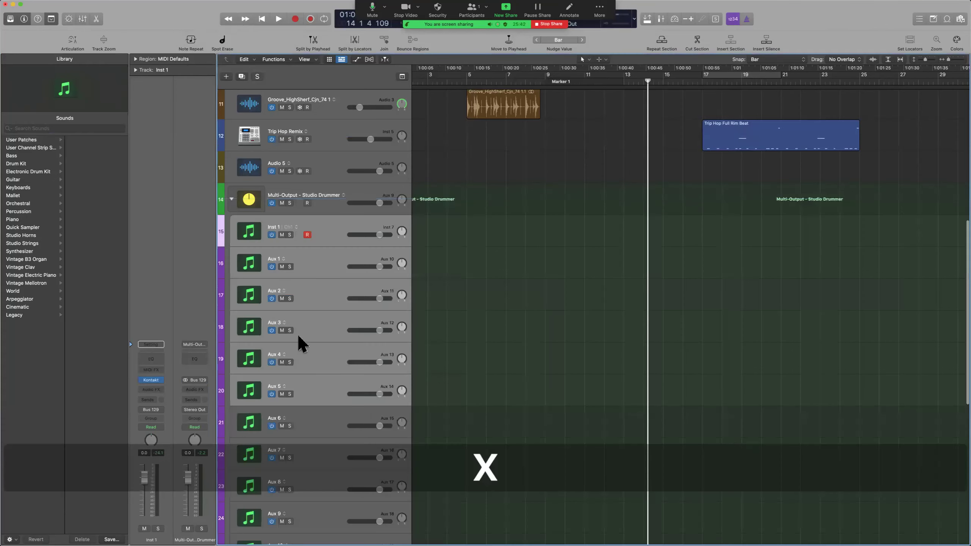
Collapse the Multi-Output - Studio Drummer stack and hide it together with all tracks below it through DRUM.
{"action": "left_click", "coordinate": [231, 197]}
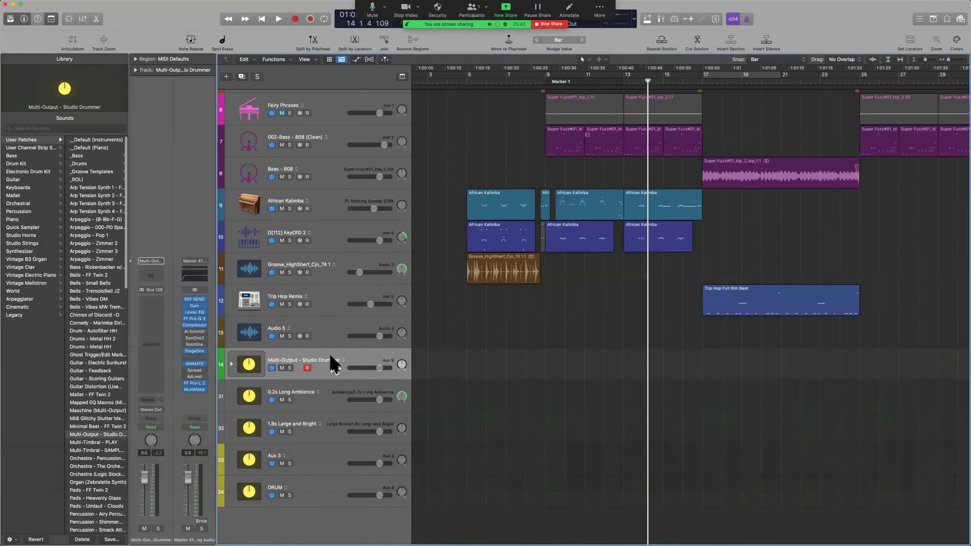
{"action": "left_click", "coordinate": [329, 492], "text": "shift"}
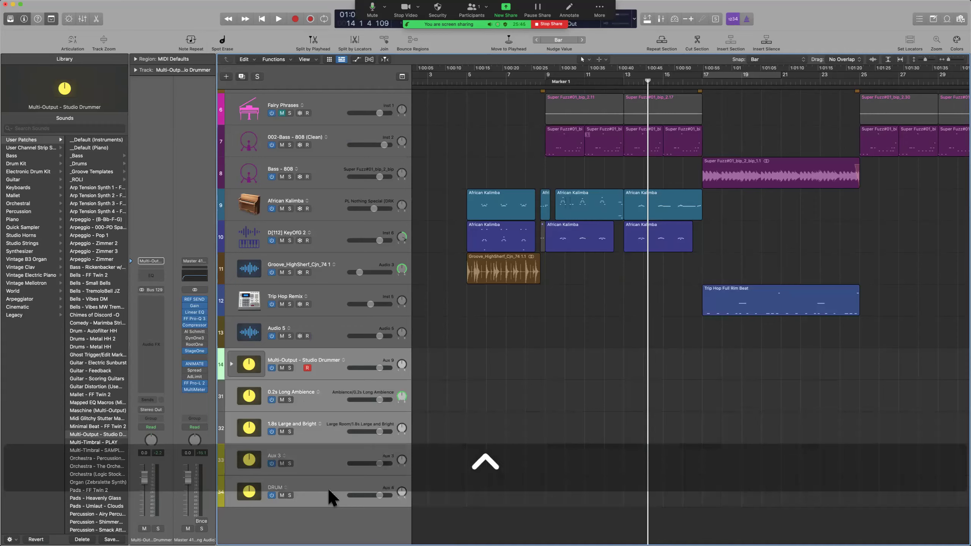
{"action": "key", "text": "ctrl+h"}
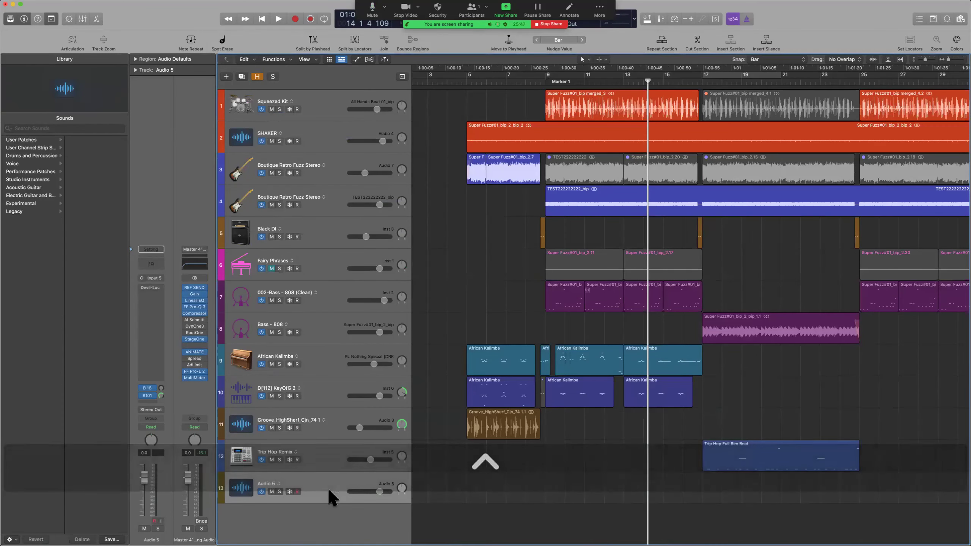
Create one new software instrument track using the Multi-Output version of Ultrabeat (Drum Machine).
{"action": "key", "text": "super+alt+n"}
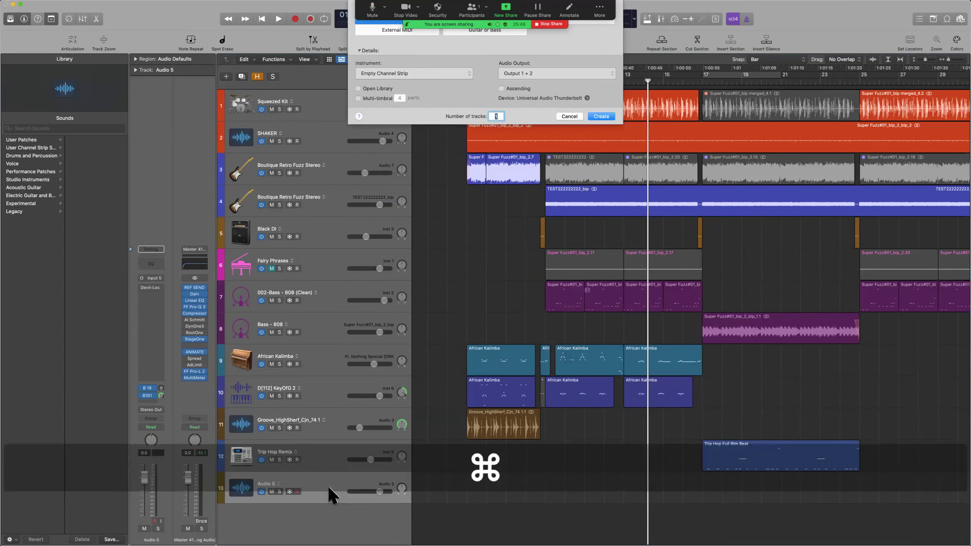
{"action": "left_click", "coordinate": [435, 72]}
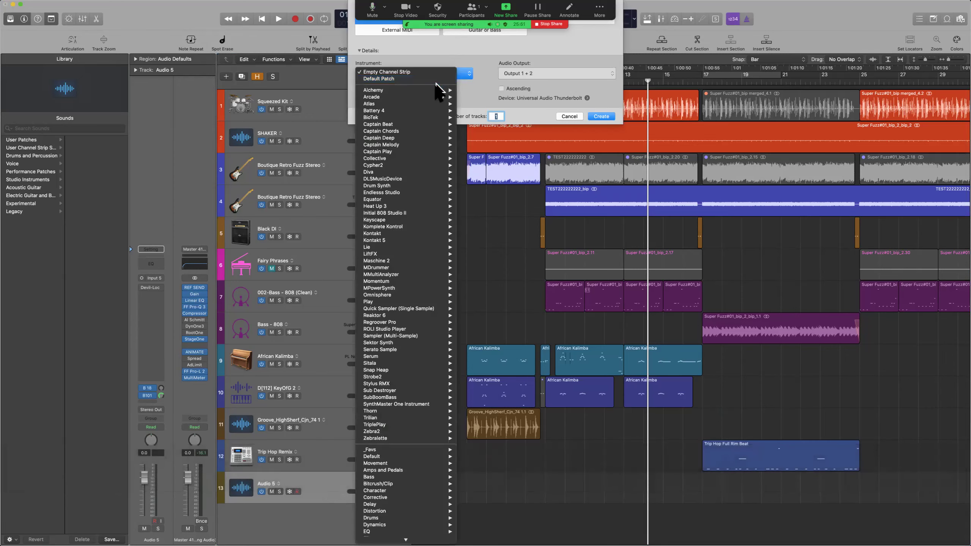
{"action": "mouse_move", "coordinate": [417, 535]}
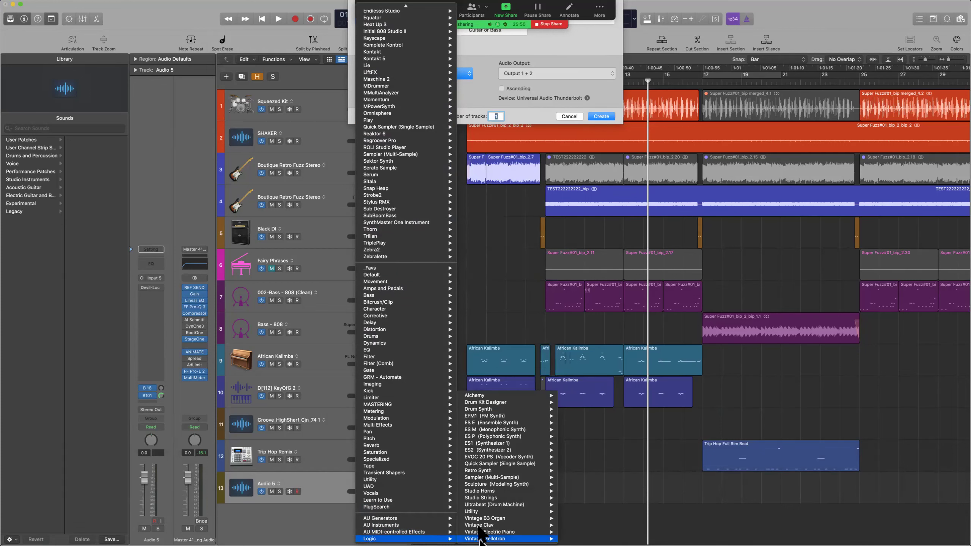
{"action": "mouse_move", "coordinate": [513, 520]}
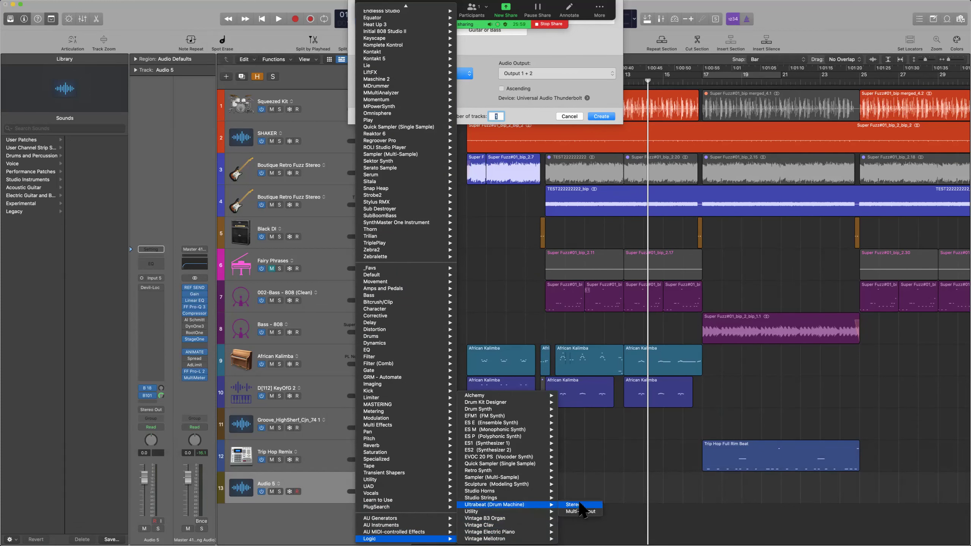
{"action": "left_click", "coordinate": [584, 518]}
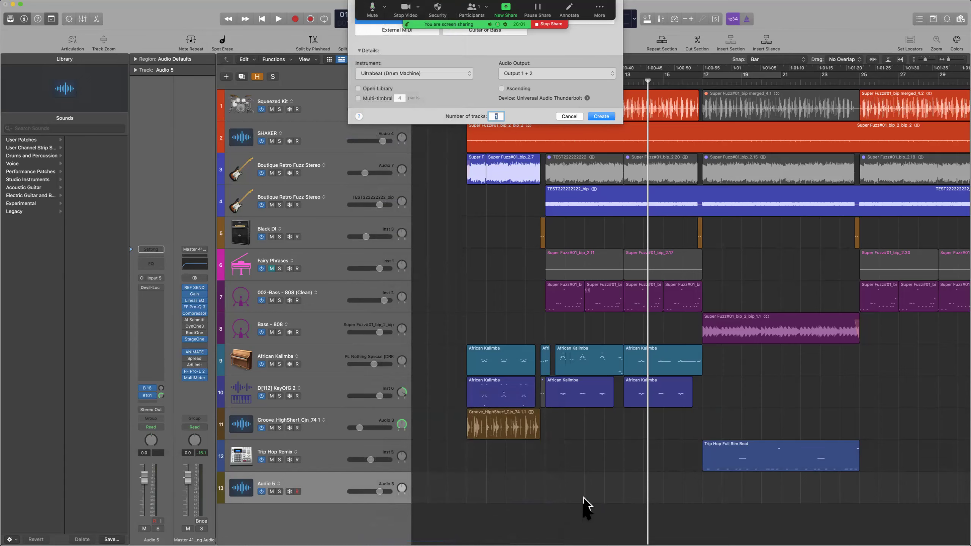
{"action": "left_click", "coordinate": [601, 117]}
Add four aux channels for Ultrabeat outputs 3-4 through 9-10 with matching tracks, and show the mixer's Tracks view.
{"action": "scroll", "coordinate": [331, 460], "scroll_direction": "down", "scroll_amount": 2}
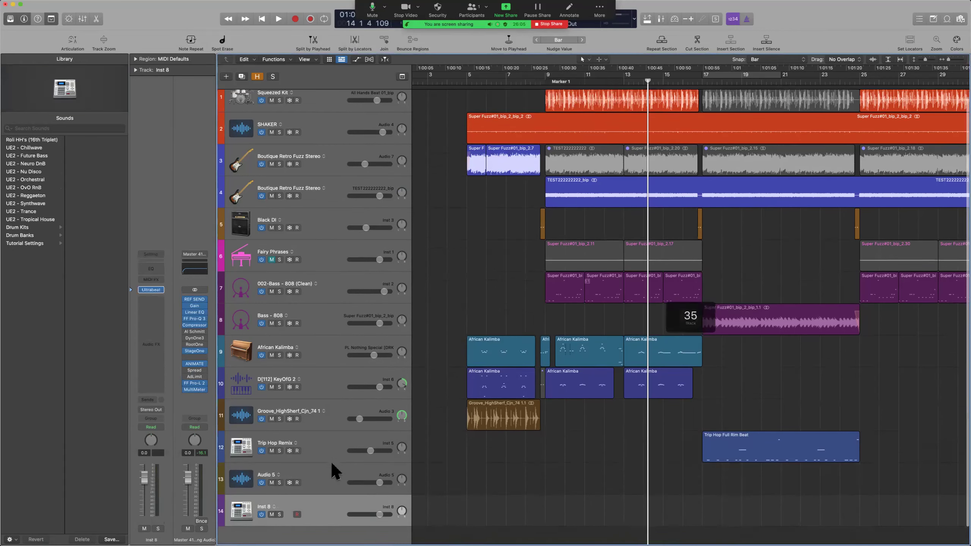
{"action": "key", "text": "x"}
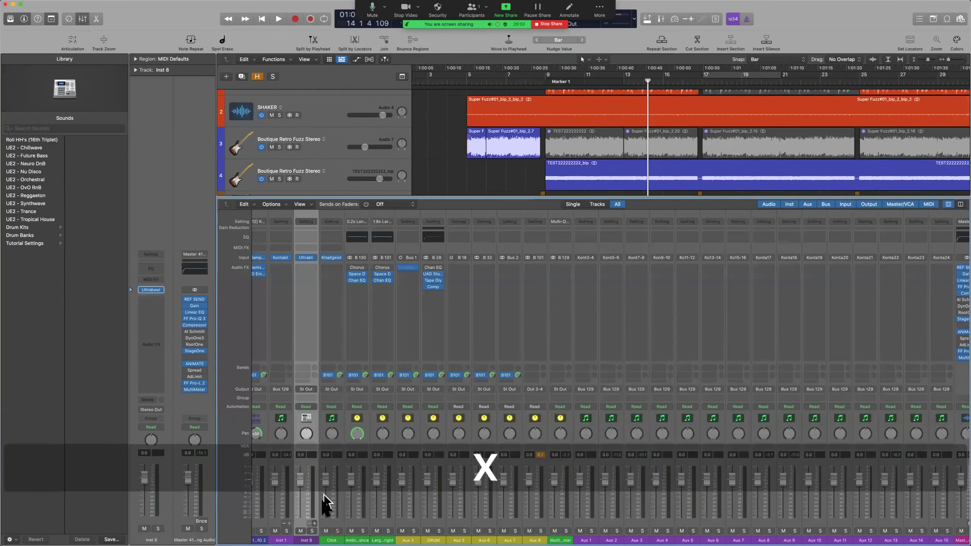
{"action": "key", "text": "ctrl+alt+super"}
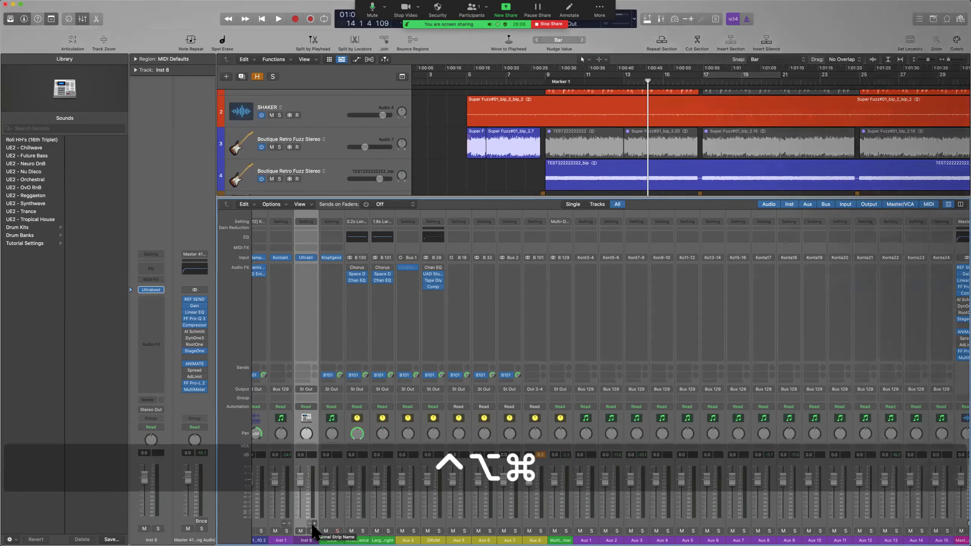
{"action": "key", "text": "ctrl+alt+super"}
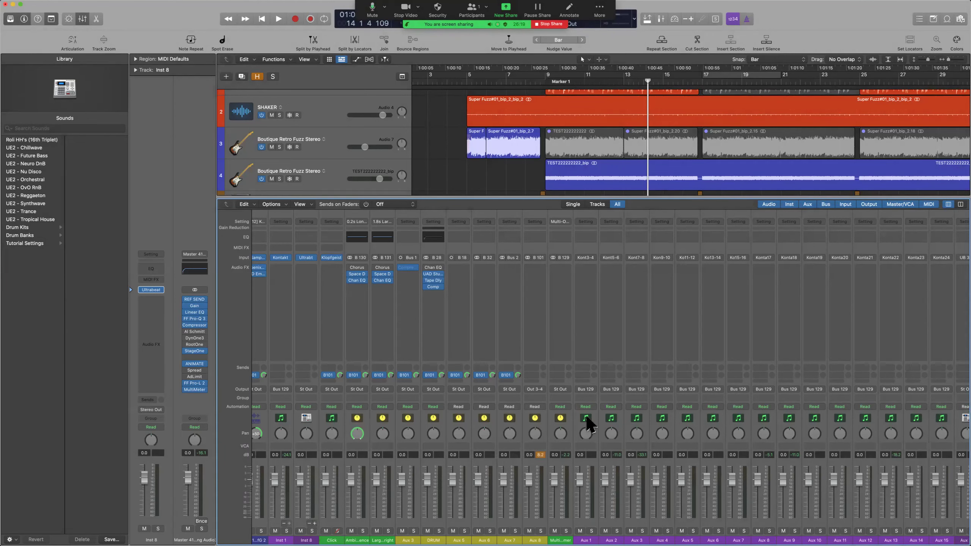
{"action": "left_click", "coordinate": [601, 204]}
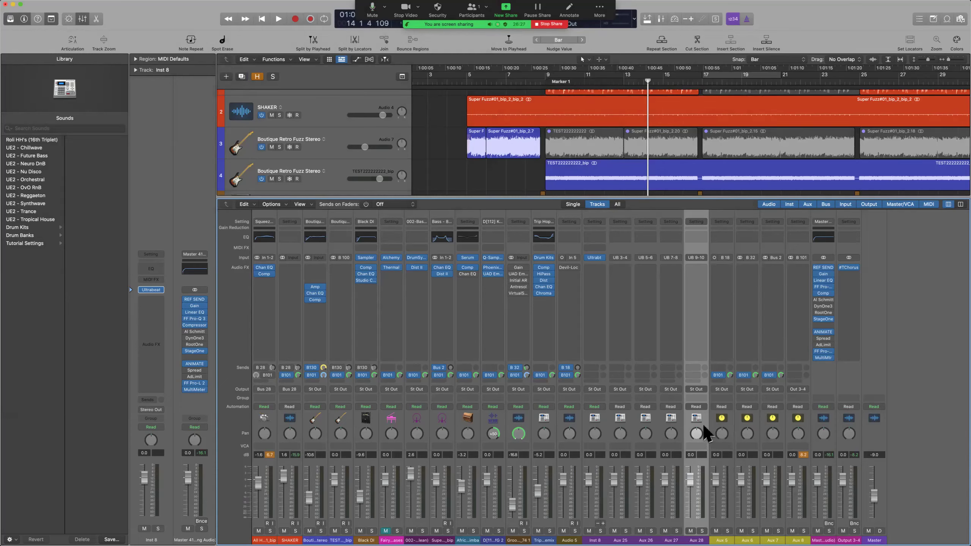
Create arrangement tracks for the mixer channel strips Inst 8 through Aux 28.
{"action": "scroll", "coordinate": [336, 164], "scroll_direction": "down", "scroll_amount": 10}
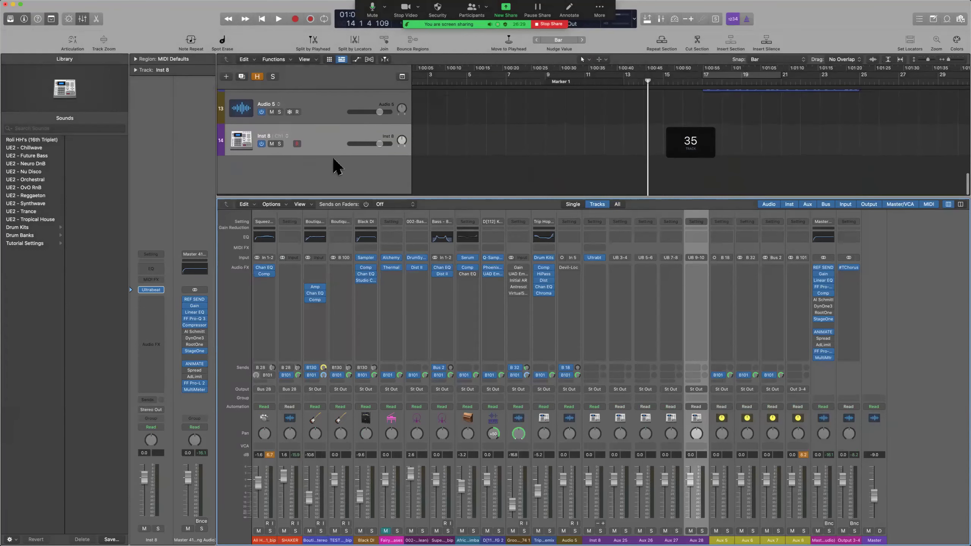
{"action": "left_click", "coordinate": [325, 146]}
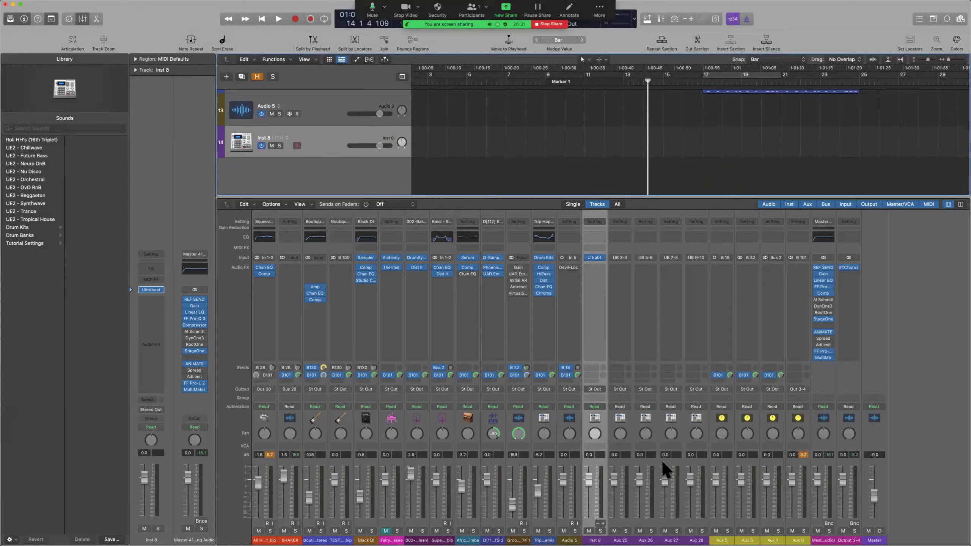
{"action": "left_click", "coordinate": [696, 411], "text": "shift"}
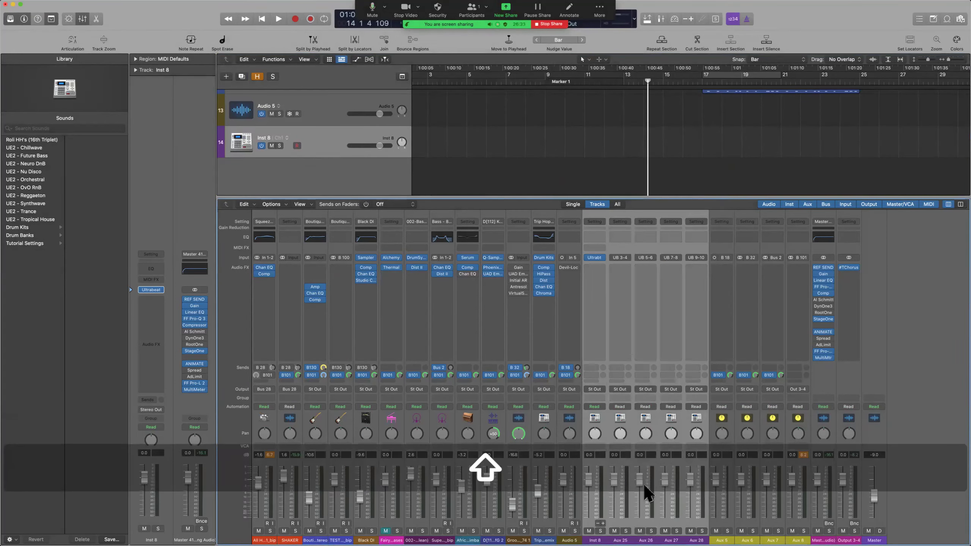
{"action": "right_click", "coordinate": [663, 414]}
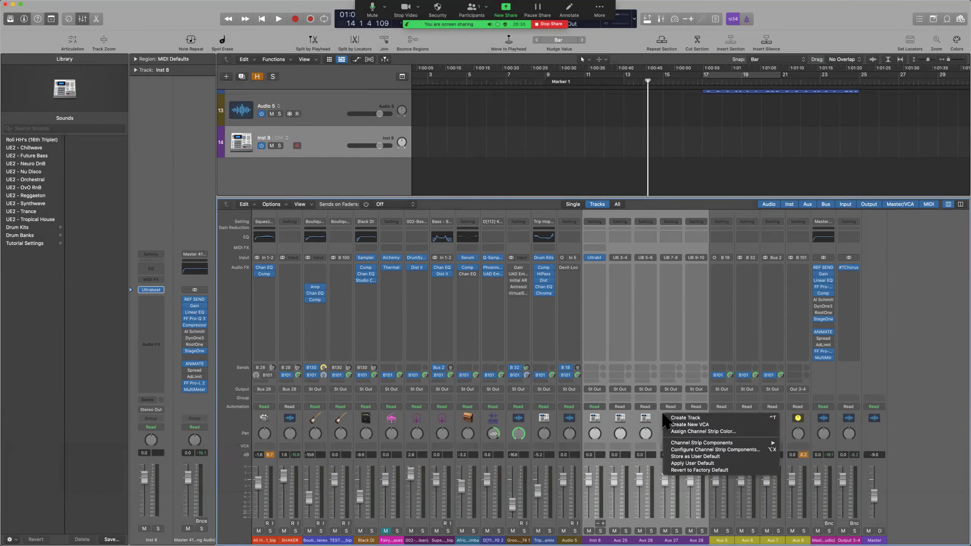
{"action": "left_click", "coordinate": [670, 416]}
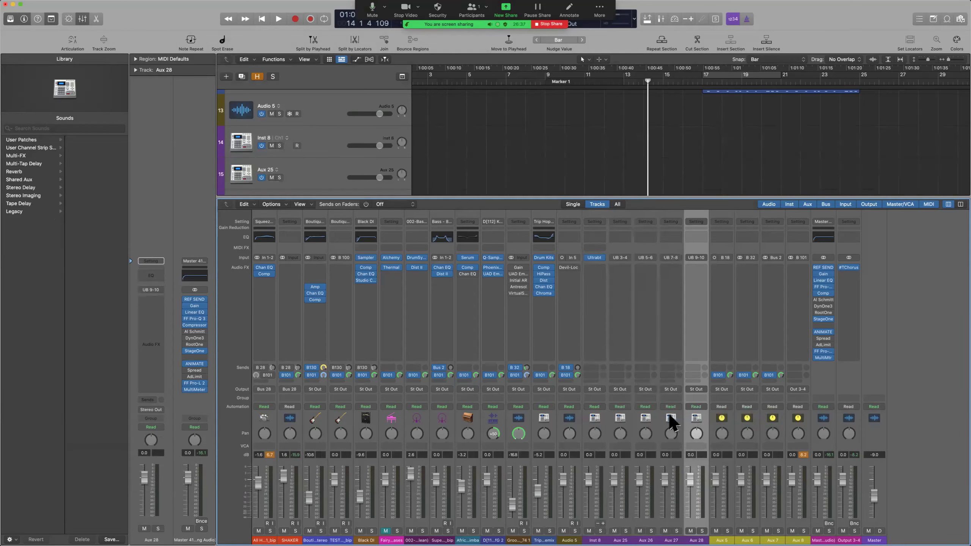
Hide the mixer and open the Ultrabeat plug-in of the Inst 8 track, with its window clear of the track list.
{"action": "key", "text": "x"}
{"action": "left_click", "coordinate": [335, 370]}
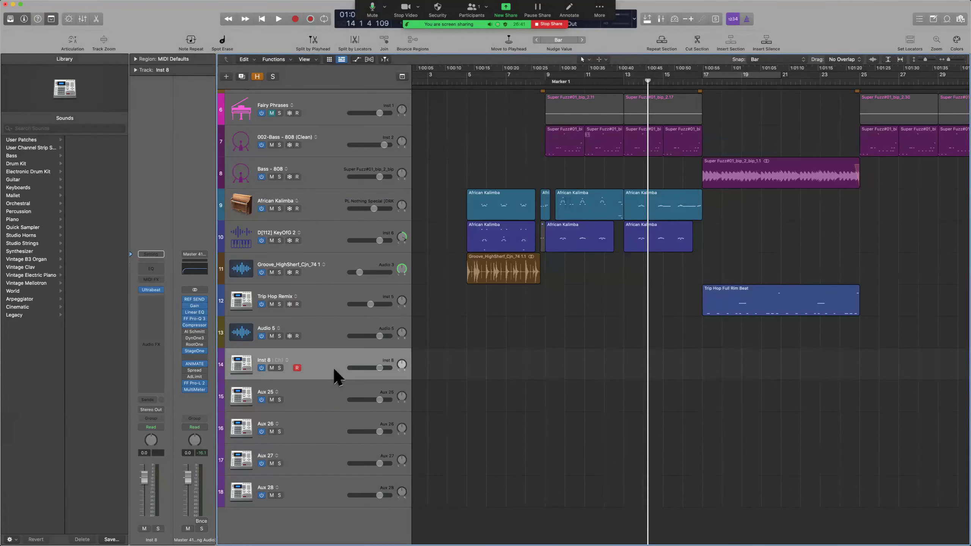
{"action": "left_click", "coordinate": [153, 288]}
{"action": "left_click_drag", "start_coordinate": [522, 104], "coordinate": [647, 67]}
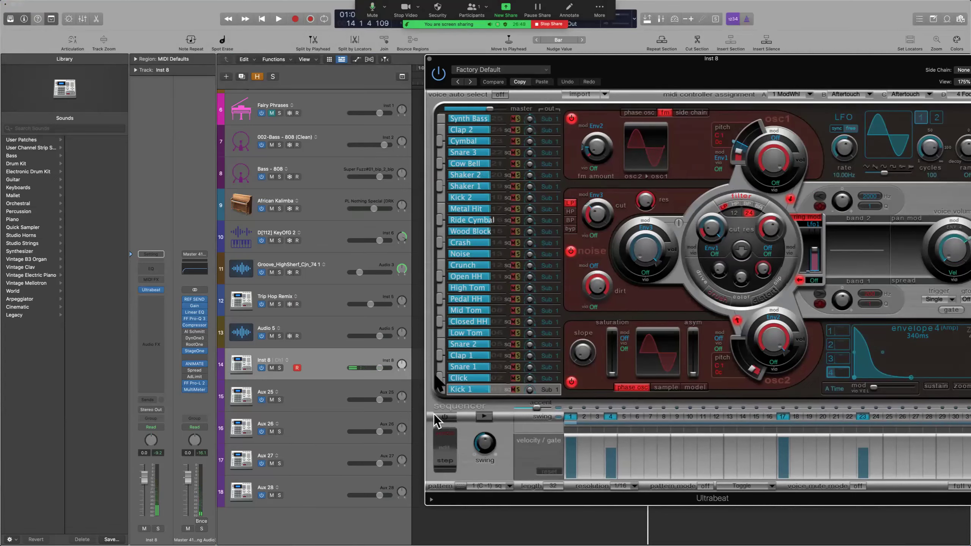
Check the Ultrabeat input assignments of the Aux 25 and Aux 26 tracks, and select Inst 8 again.
{"action": "left_click", "coordinate": [318, 386]}
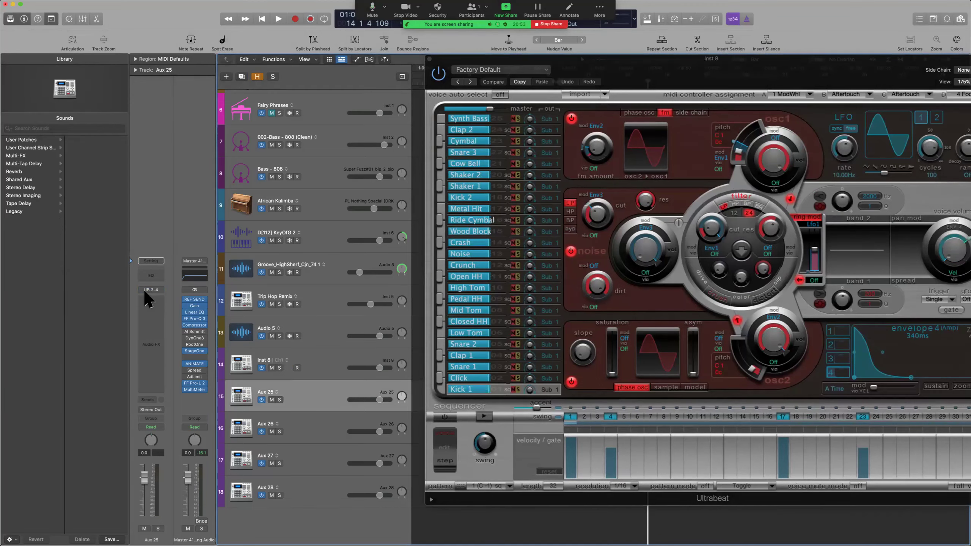
{"action": "left_click", "coordinate": [304, 420]}
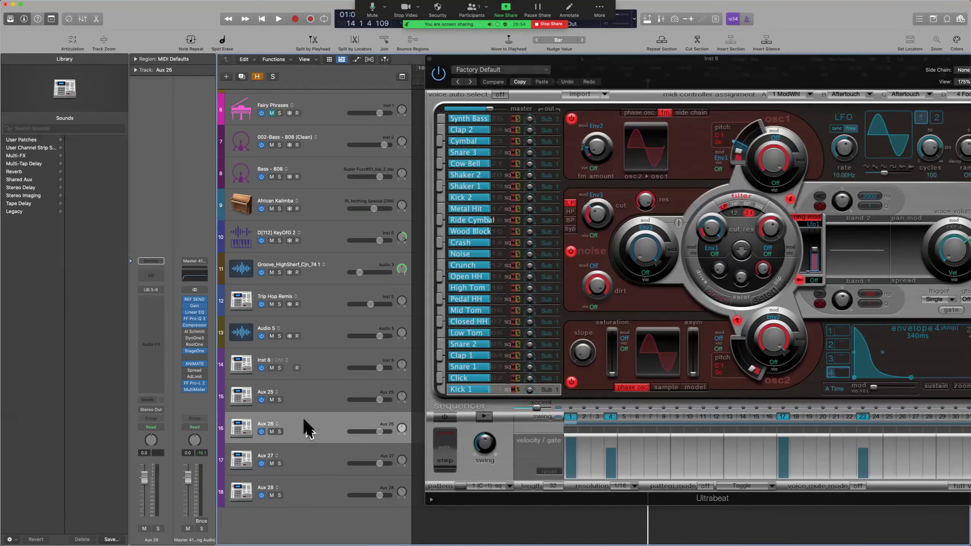
{"action": "left_click", "coordinate": [317, 366]}
Switch to the Logic Pro User Guide PDF and read the reasons for multi-output instruments and setup steps 1 and 2.
{"action": "key", "text": "ctrl+Left"}
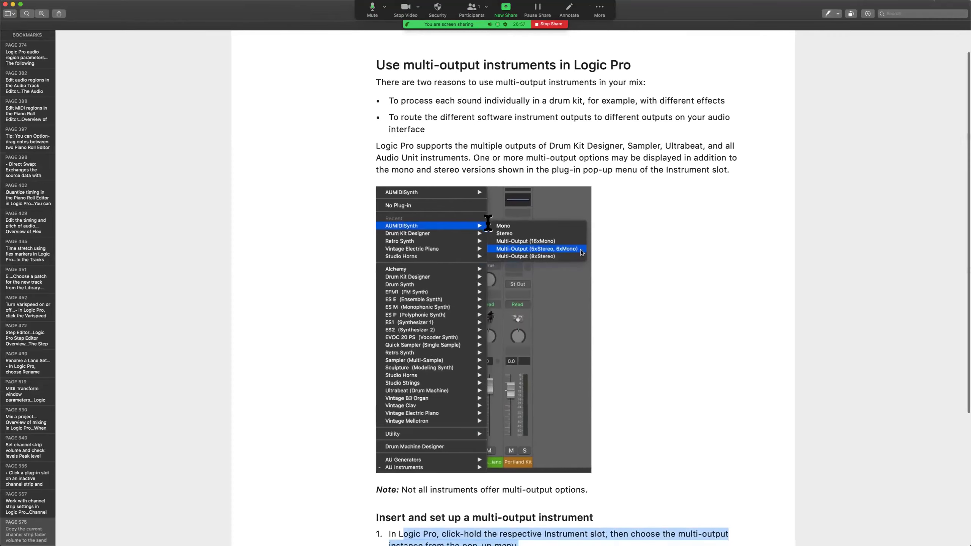
{"action": "scroll", "coordinate": [489, 224], "scroll_direction": "down", "scroll_amount": 4}
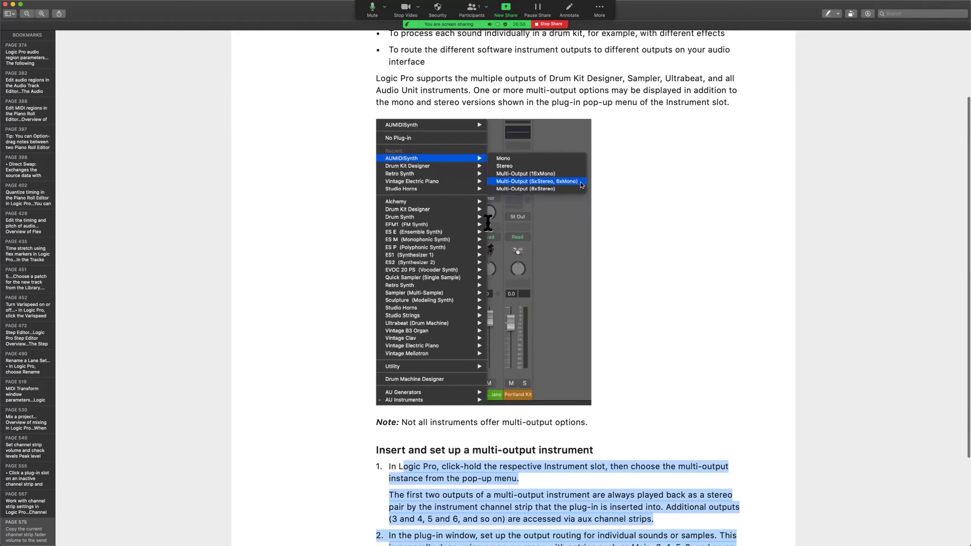
{"action": "scroll", "coordinate": [488, 224], "scroll_direction": "up", "scroll_amount": 5}
{"action": "left_click_drag", "start_coordinate": [434, 101], "coordinate": [643, 105]}
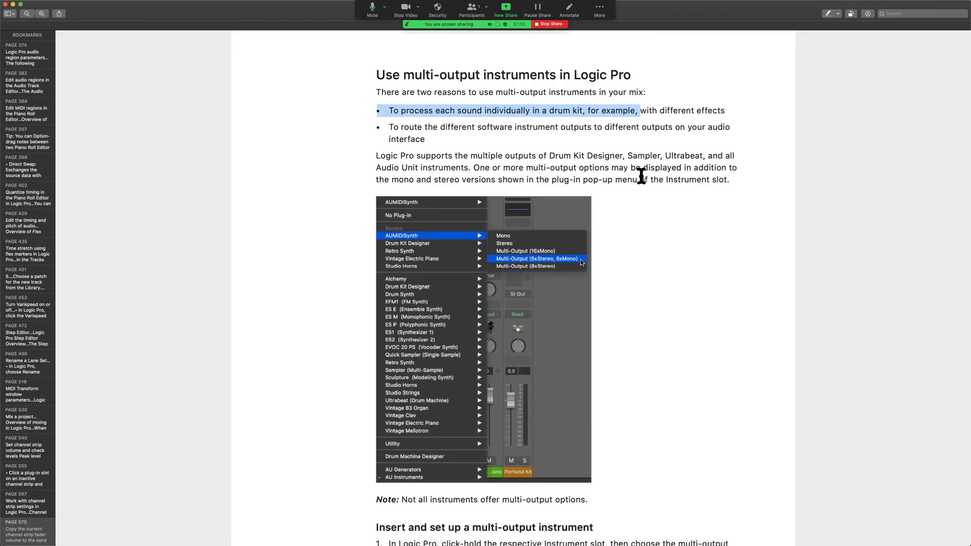
{"action": "left_click_drag", "start_coordinate": [423, 128], "coordinate": [556, 133]}
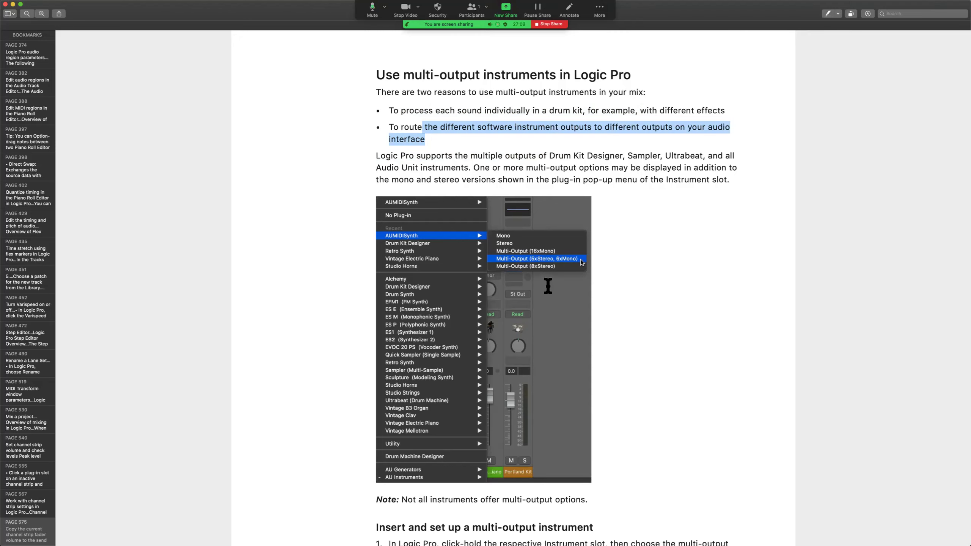
{"action": "scroll", "coordinate": [548, 287], "scroll_direction": "down", "scroll_amount": 5}
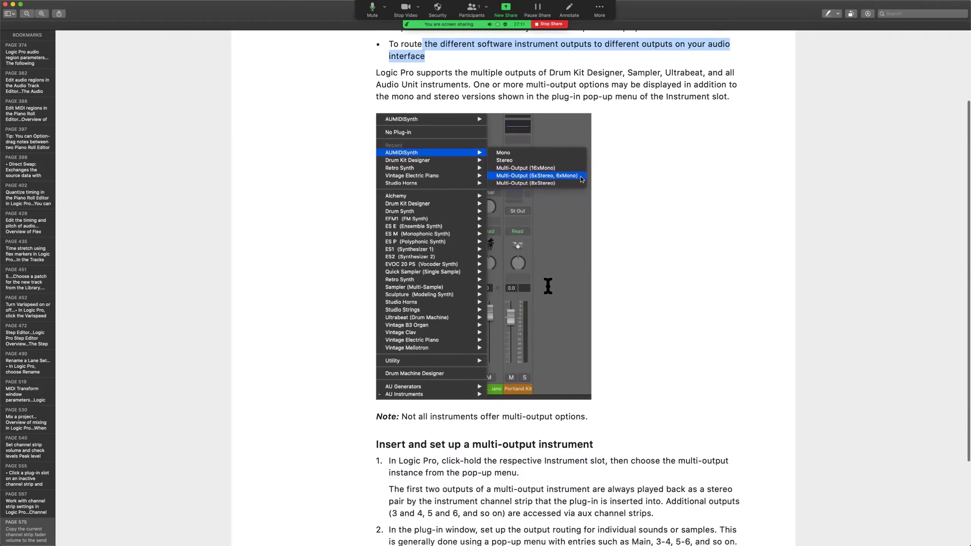
{"action": "scroll", "coordinate": [548, 467], "scroll_direction": "down", "scroll_amount": 2}
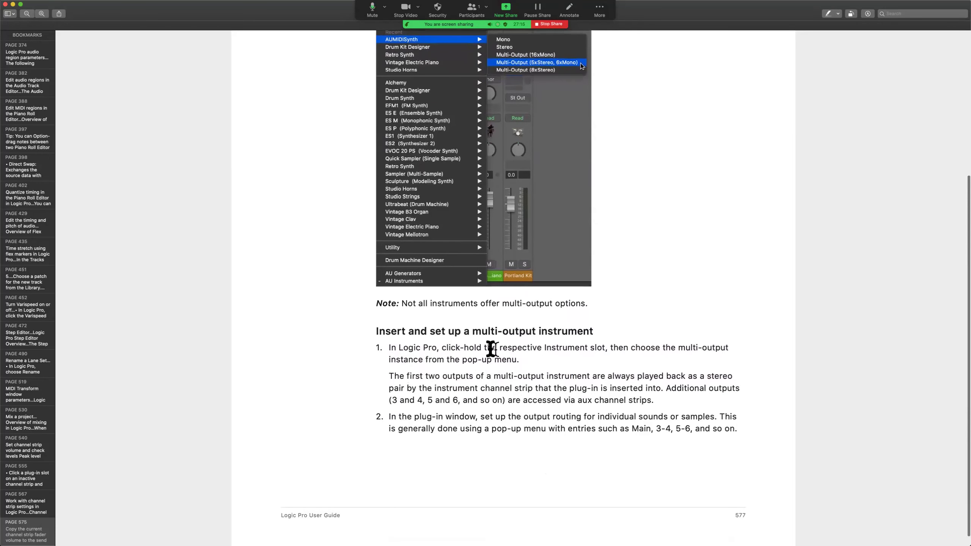
{"action": "scroll", "coordinate": [557, 479], "scroll_direction": "down", "scroll_amount": 1}
{"action": "scroll", "coordinate": [557, 479], "scroll_direction": "down", "scroll_amount": 1}
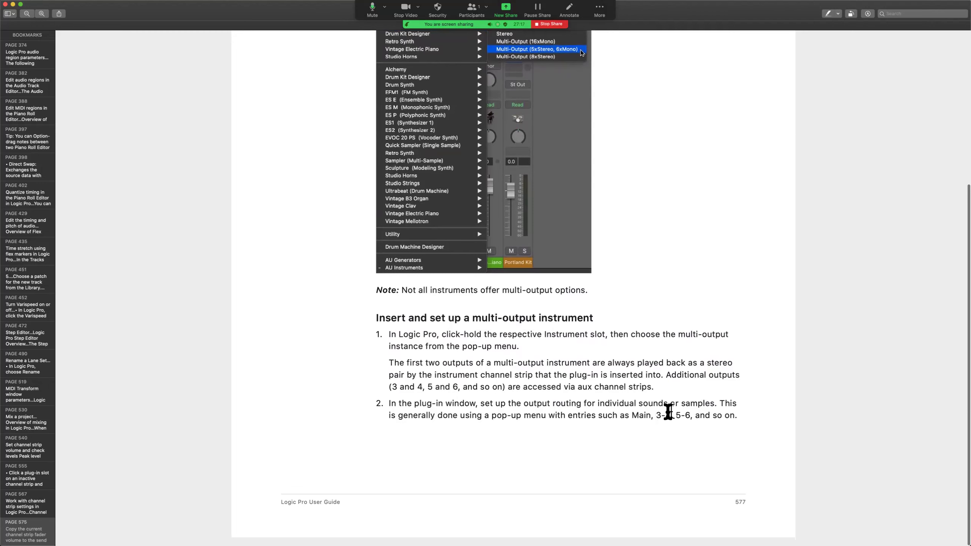
{"action": "left_click_drag", "start_coordinate": [722, 401], "coordinate": [741, 417]}
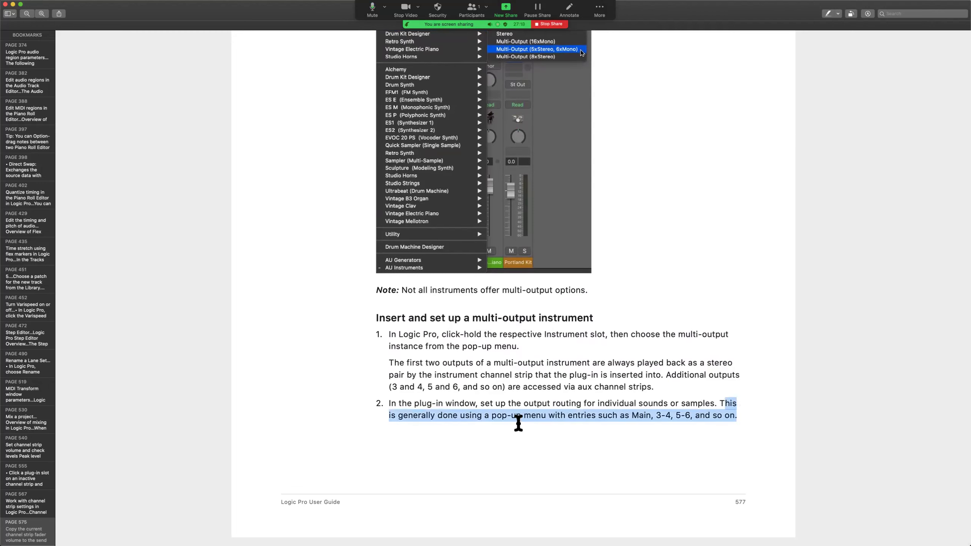
{"action": "left_click", "coordinate": [519, 421]}
{"action": "left_click_drag", "start_coordinate": [408, 403], "coordinate": [720, 400]}
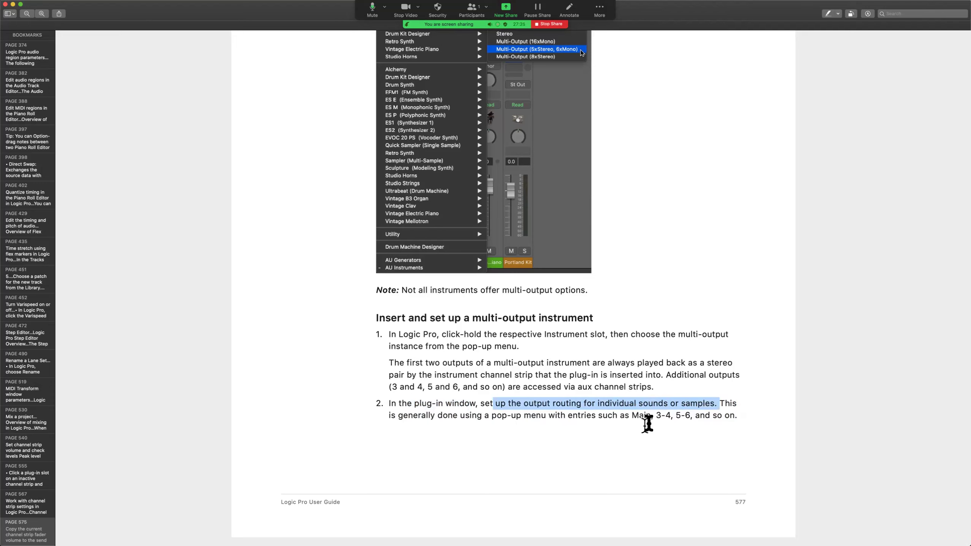
Read user guide steps 3 and 4 about adding and removing aux channel strips for a multi-output instrument.
{"action": "scroll", "coordinate": [600, 447], "scroll_direction": "down", "scroll_amount": 10}
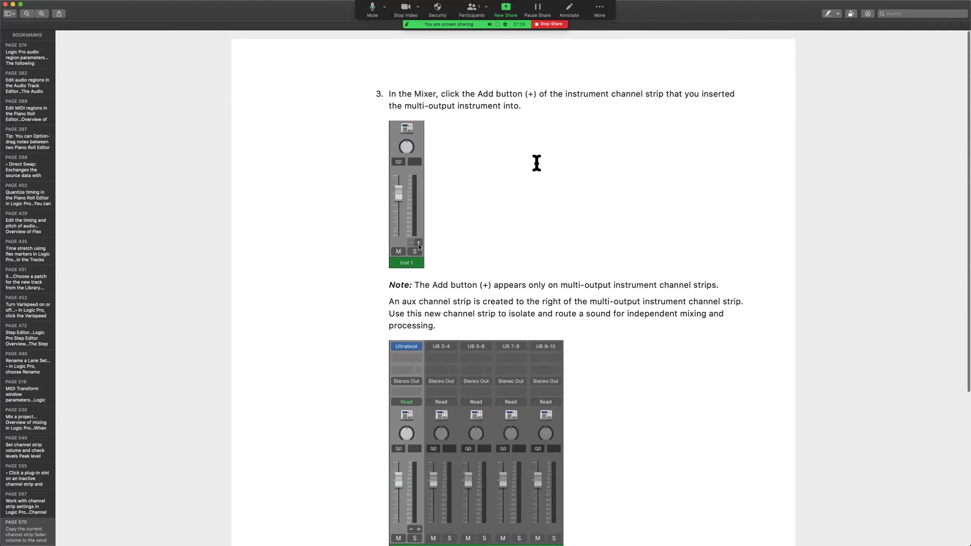
{"action": "scroll", "coordinate": [562, 284], "scroll_direction": "down", "scroll_amount": 3}
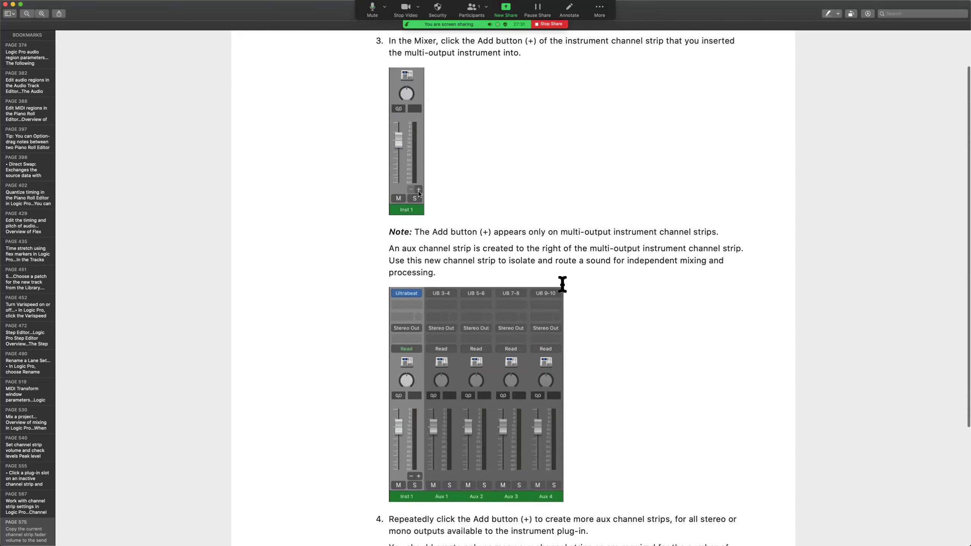
{"action": "left_click_drag", "start_coordinate": [401, 240], "coordinate": [612, 261]}
{"action": "scroll", "coordinate": [612, 261], "scroll_direction": "down", "scroll_amount": 5}
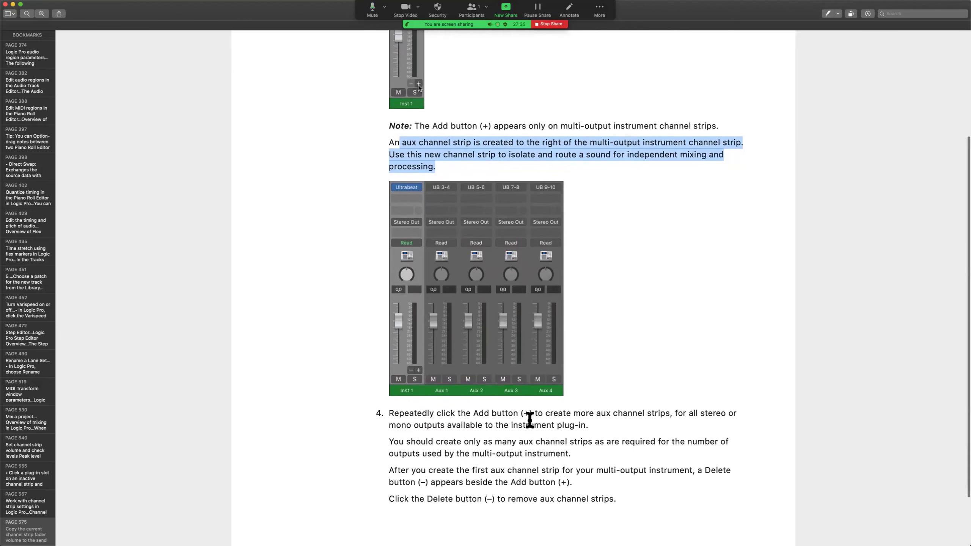
{"action": "left_click_drag", "start_coordinate": [524, 416], "coordinate": [578, 426]}
{"action": "left_click_drag", "start_coordinate": [469, 474], "coordinate": [622, 495]}
{"action": "scroll", "coordinate": [612, 502], "scroll_direction": "down", "scroll_amount": 1}
{"action": "scroll", "coordinate": [612, 502], "scroll_direction": "down", "scroll_amount": 1}
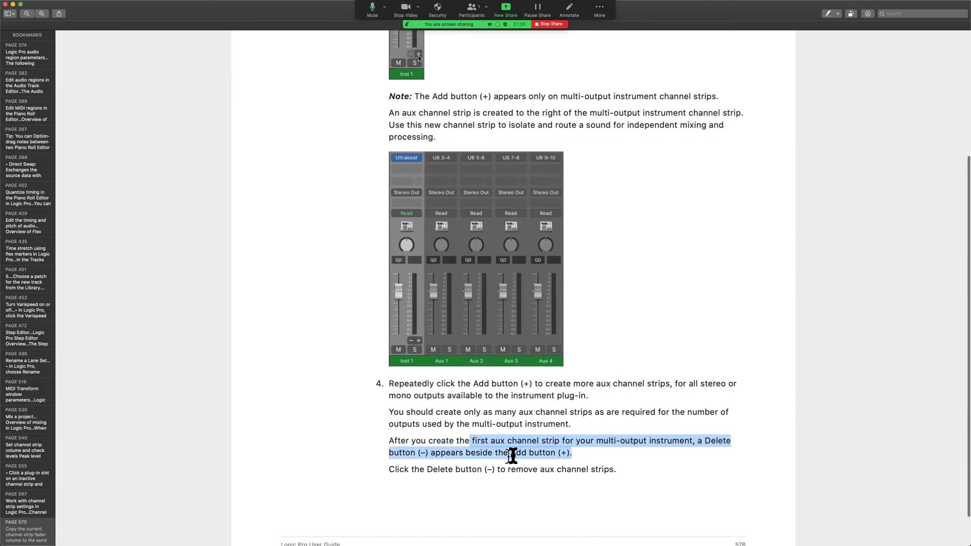
{"action": "scroll", "coordinate": [496, 473], "scroll_direction": "down", "scroll_amount": 1}
{"action": "scroll", "coordinate": [496, 474], "scroll_direction": "down", "scroll_amount": 15}
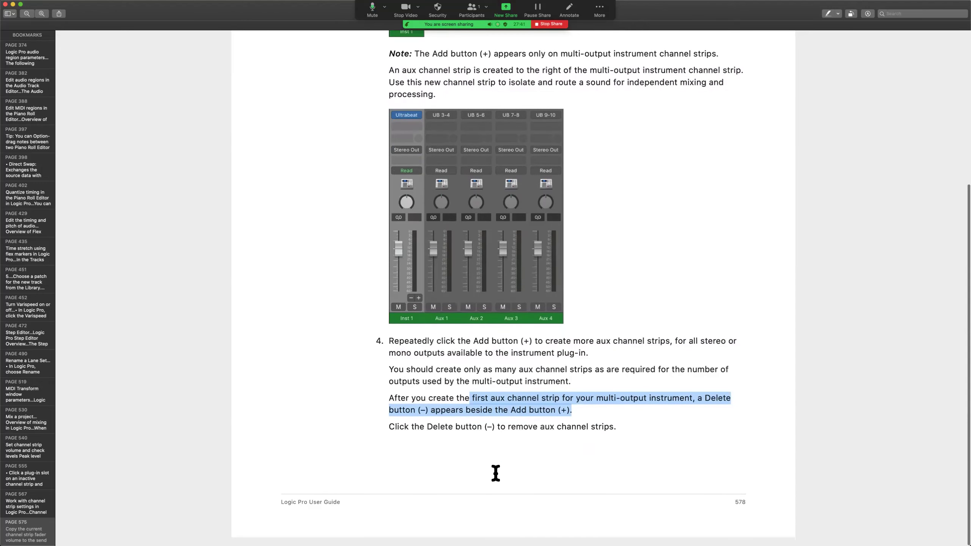
{"action": "scroll", "coordinate": [501, 320], "scroll_direction": "up", "scroll_amount": 3}
{"action": "scroll", "coordinate": [501, 319], "scroll_direction": "up", "scroll_amount": 2}
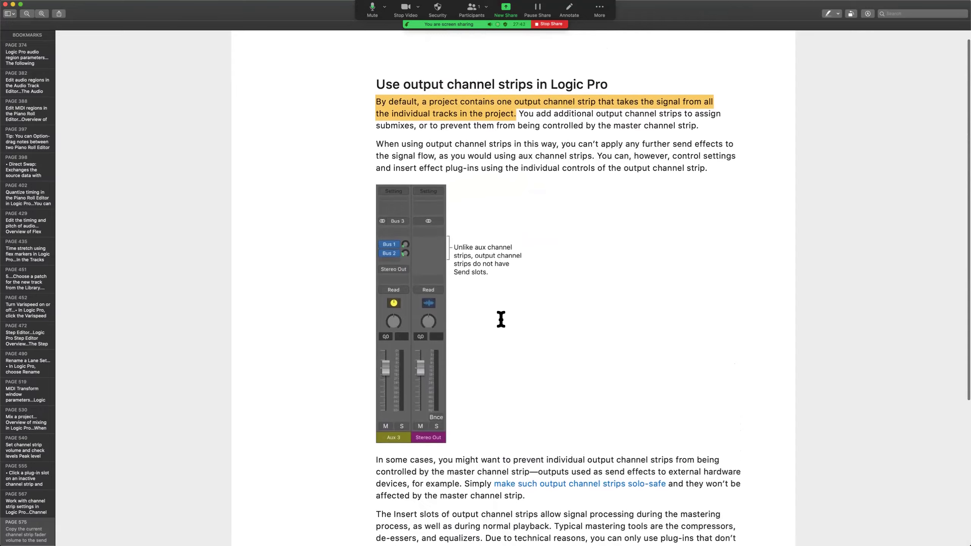
Switch back to Logic Pro, select the Aux 25 track, and expand the extended parameters of the Ultrabeat window.
{"action": "key", "text": "ctrl+Right"}
{"action": "left_click_drag", "start_coordinate": [691, 67], "coordinate": [534, 63]}
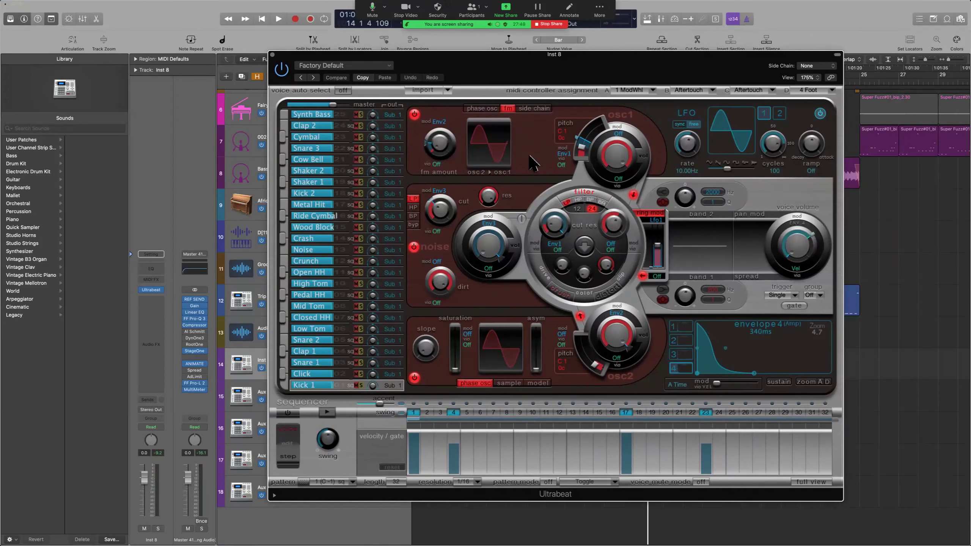
{"action": "left_click_drag", "start_coordinate": [633, 76], "coordinate": [675, 63]}
{"action": "left_click", "coordinate": [288, 381]}
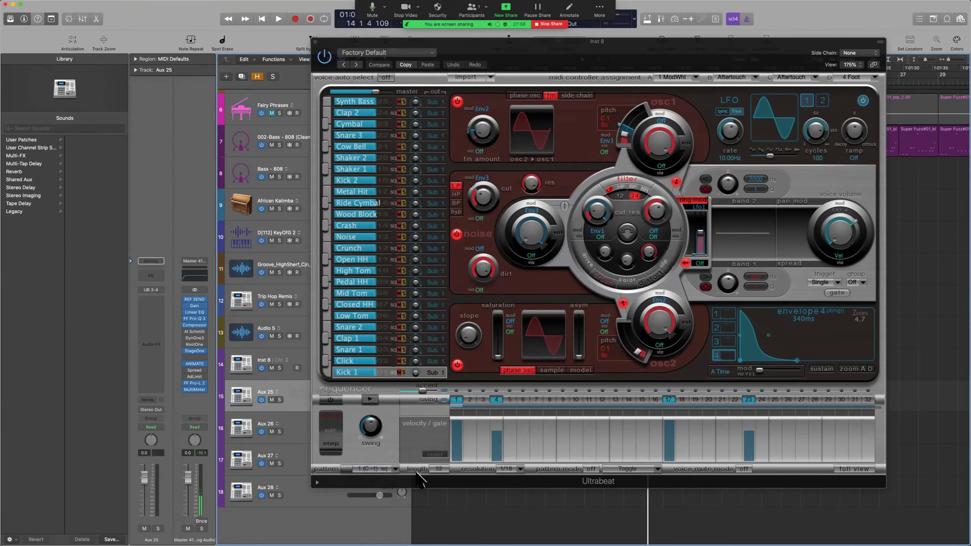
{"action": "left_click", "coordinate": [314, 481]}
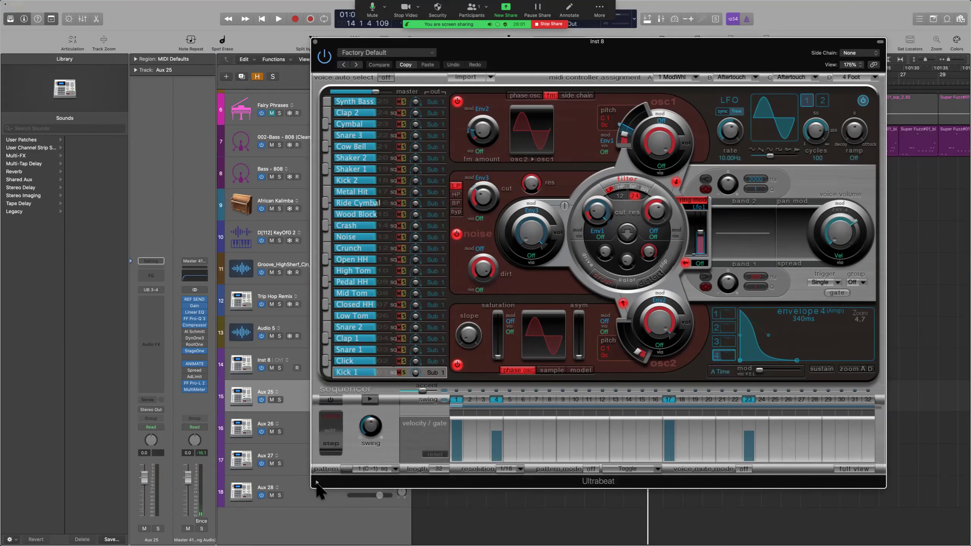
{"action": "left_click", "coordinate": [317, 483]}
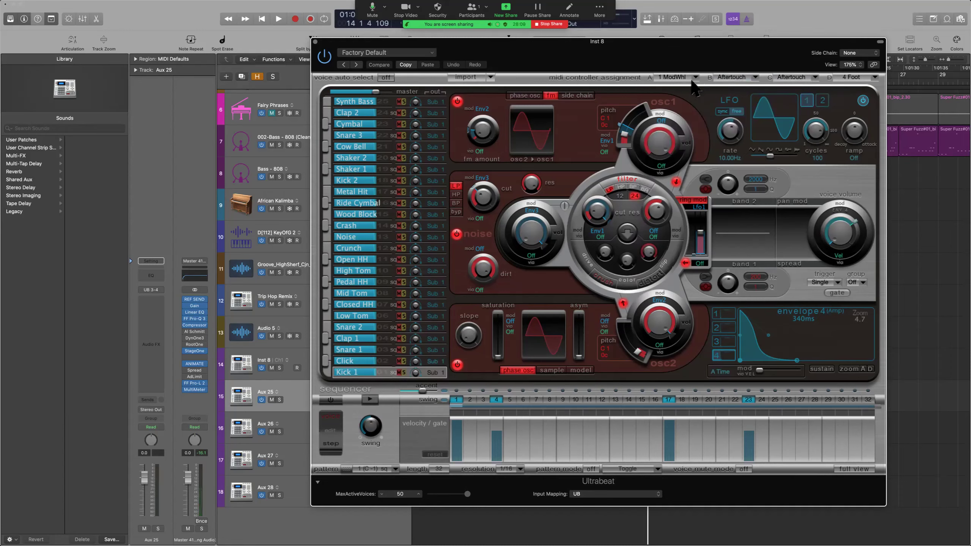
{"action": "left_click", "coordinate": [491, 78]}
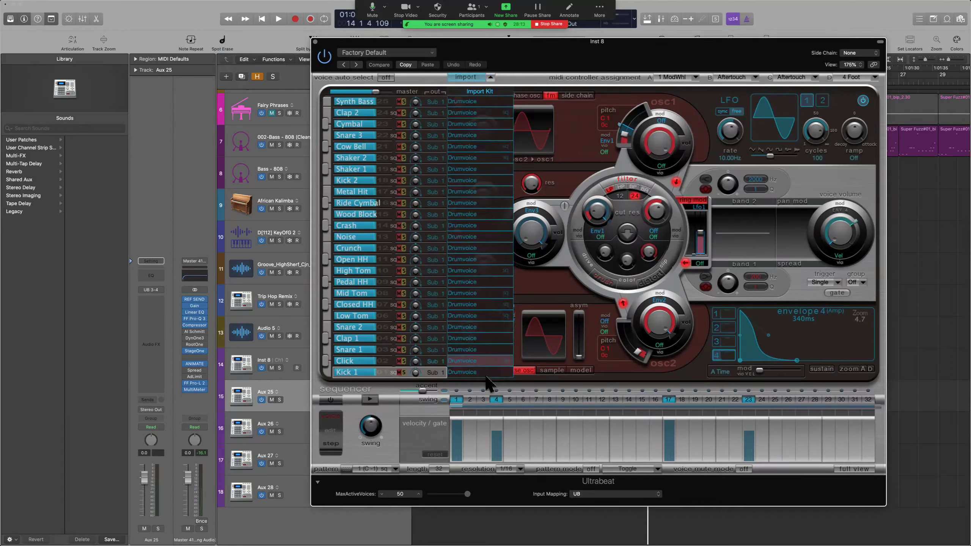
{"action": "left_click", "coordinate": [434, 373]}
{"action": "left_click", "coordinate": [430, 374]}
{"action": "left_click", "coordinate": [491, 77]}
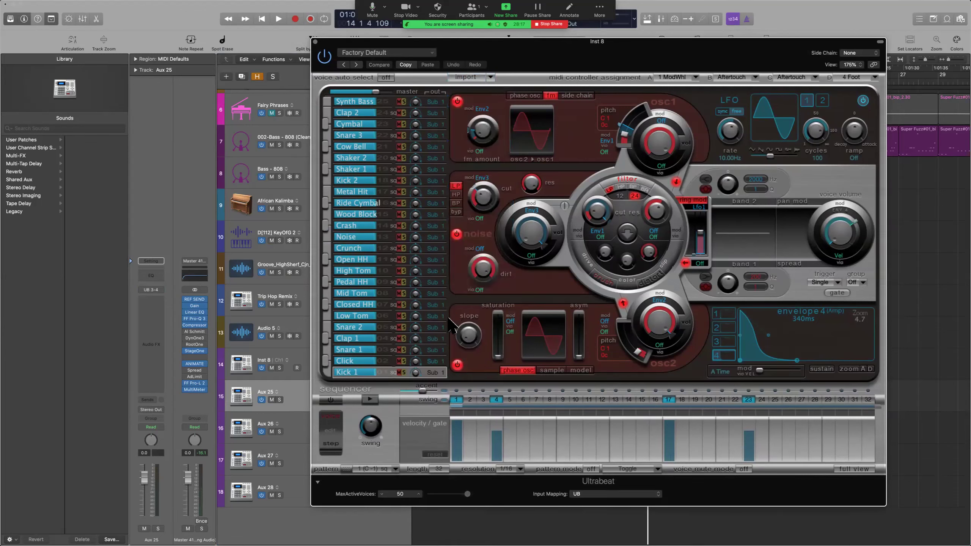
Route Ultrabeat's Click voice to Sub Group 2 (3-4) and the Snare 1 voice to Sub Group 3 (5-6).
{"action": "left_click", "coordinate": [432, 372]}
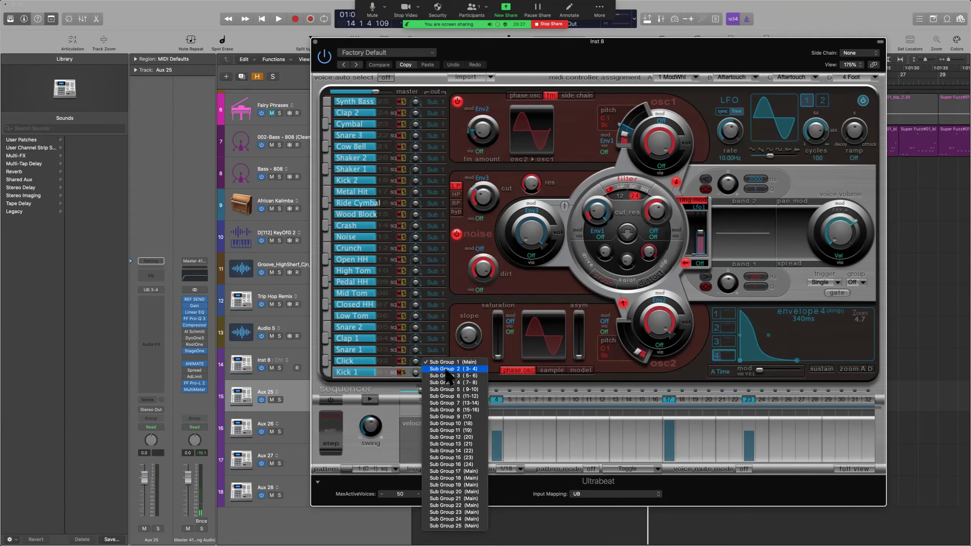
{"action": "left_click", "coordinate": [446, 369]}
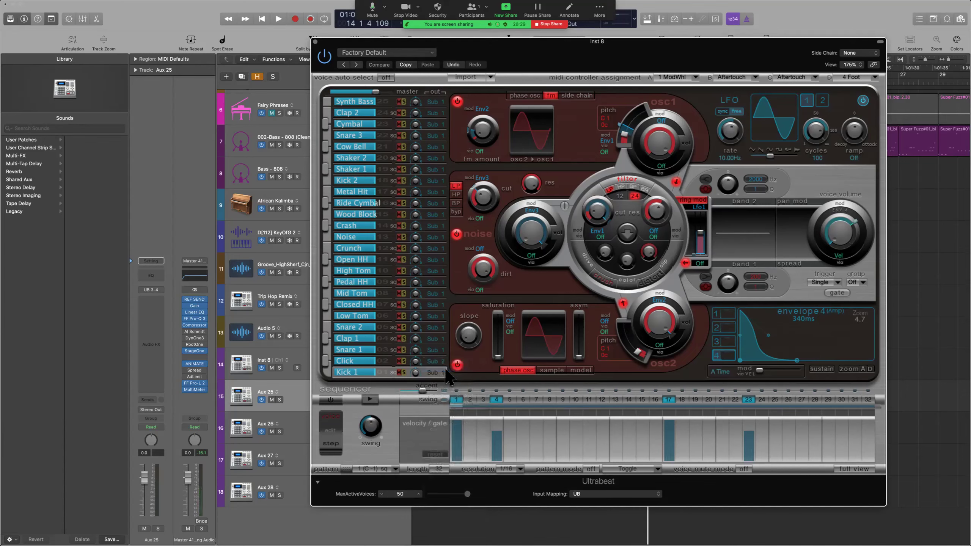
{"action": "left_click", "coordinate": [434, 373]}
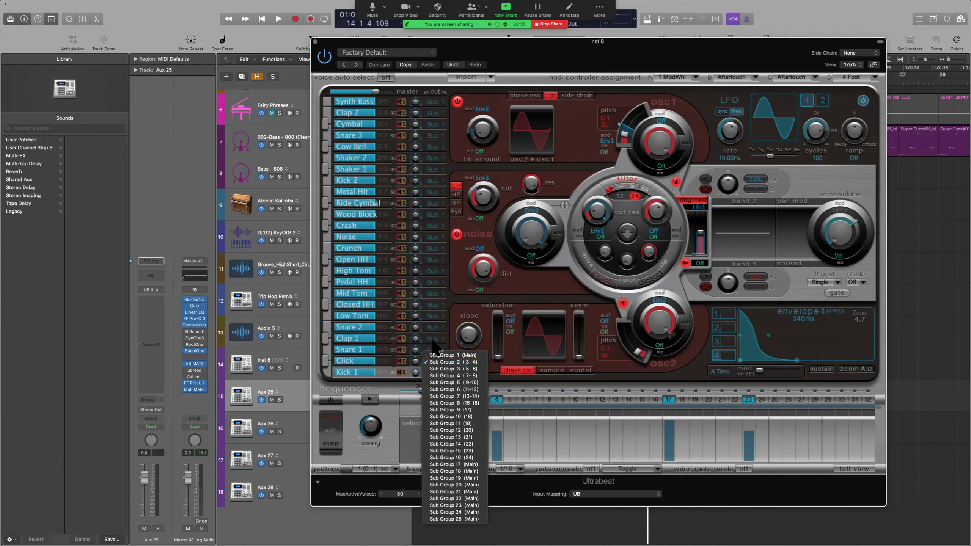
{"action": "left_click", "coordinate": [440, 363]}
{"action": "left_click", "coordinate": [436, 350]}
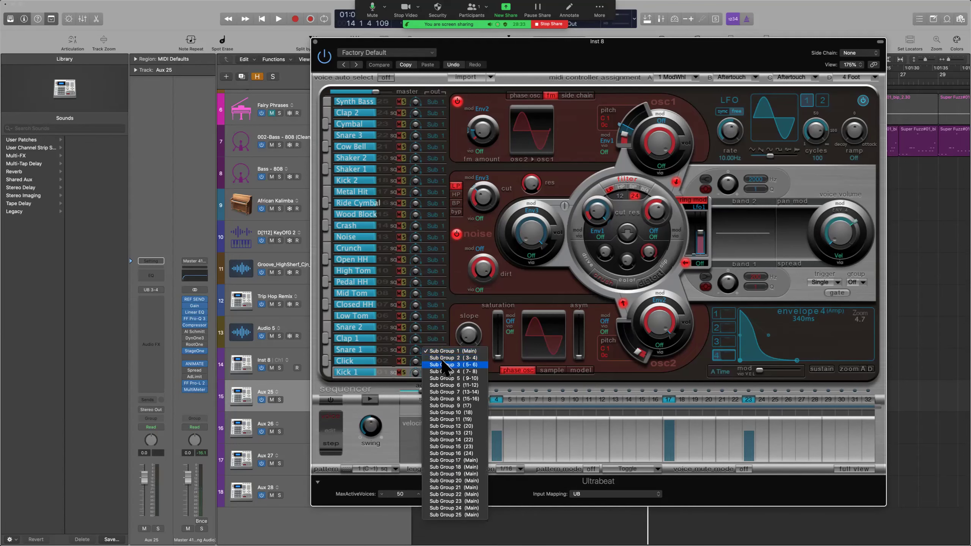
{"action": "left_click", "coordinate": [444, 365]}
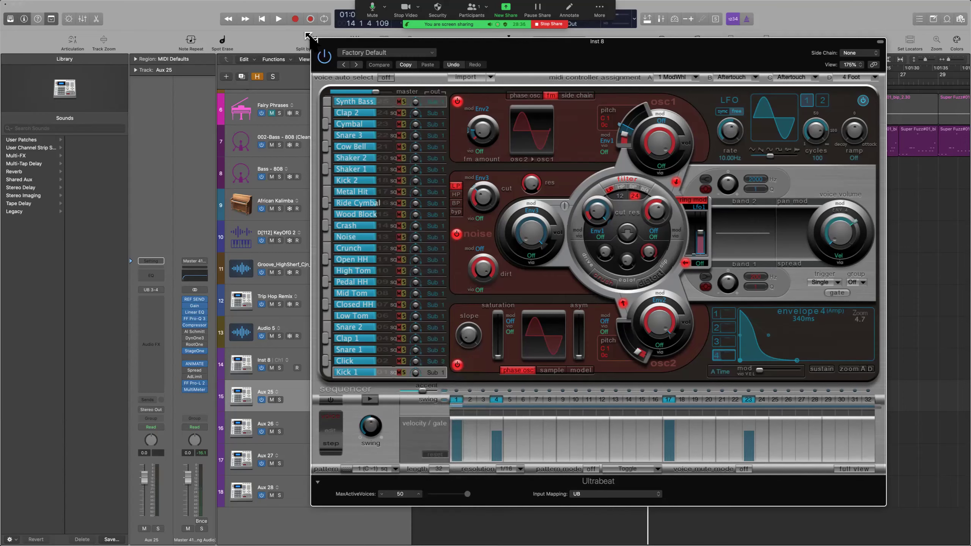
Close the Ultrabeat window, rename tracks 14, 15 and 16 as Kick, Click and Snare, and select all three.
{"action": "left_click", "coordinate": [315, 41]}
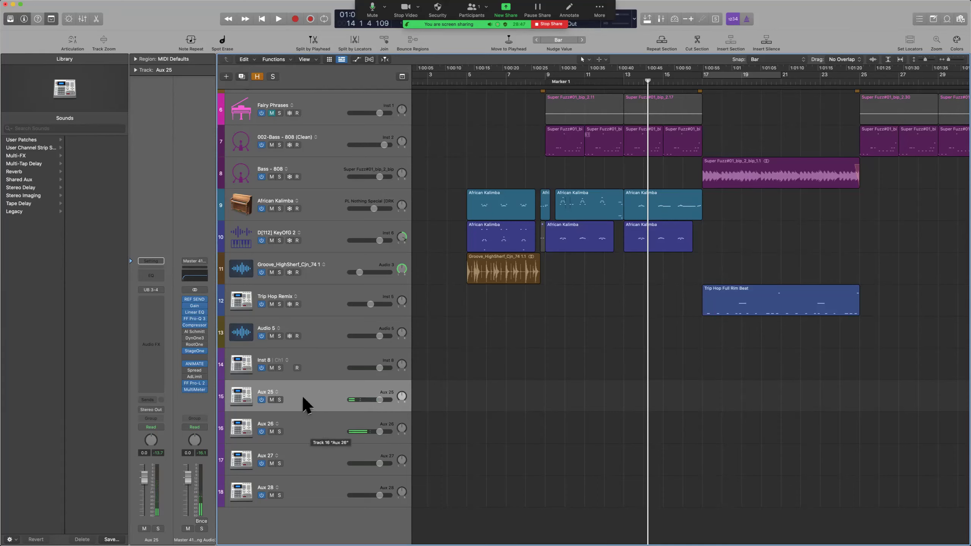
{"action": "left_click", "coordinate": [314, 359]}
{"action": "double_click", "coordinate": [314, 360]}
{"action": "type", "text": "Kick"}
{"action": "key", "text": "Tab"}
{"action": "type", "text": "Ck"}
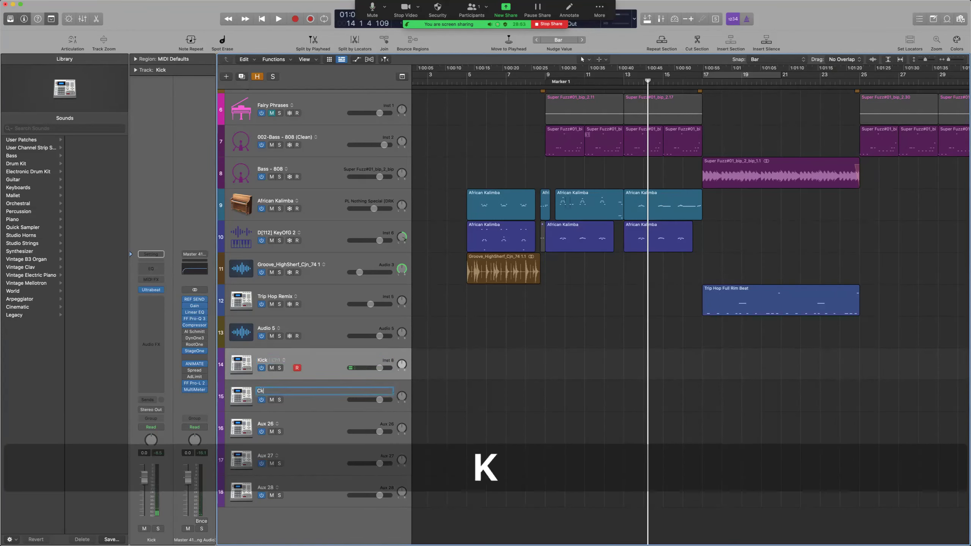
{"action": "key", "text": "BackSpace"}
{"action": "type", "text": "lick"}
{"action": "key", "text": "Tab"}
{"action": "type", "text": "Snare"}
{"action": "key", "text": "Return"}
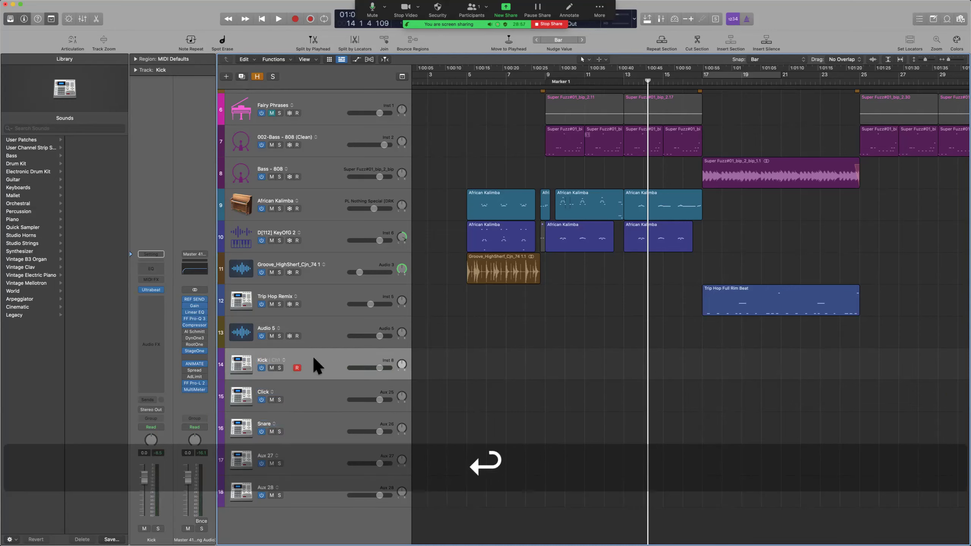
{"action": "left_click", "coordinate": [314, 434], "text": "shift"}
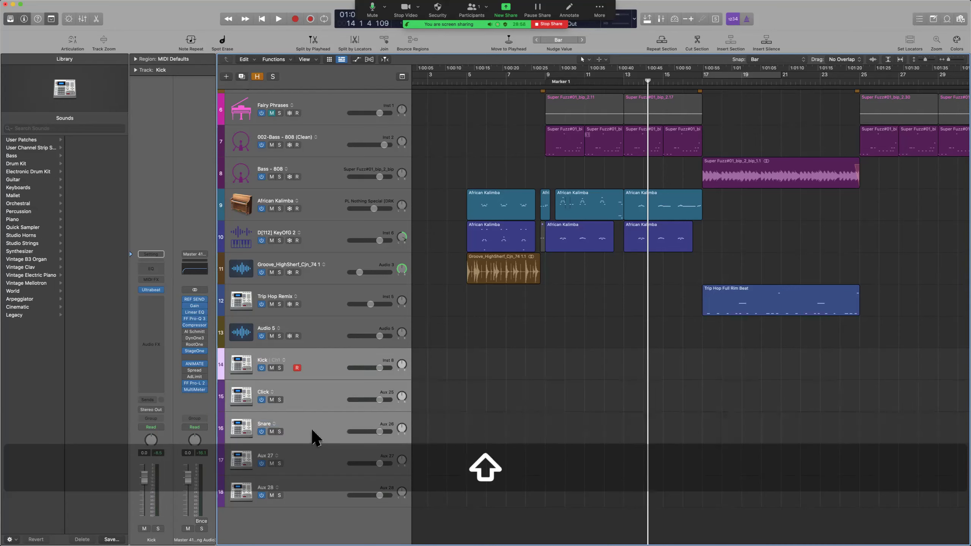
Open Ultrabeat on the Kick track, keep the Kick 1 voice on Sub Group 1 (Main), and close the plug-in window.
{"action": "left_click", "coordinate": [149, 289]}
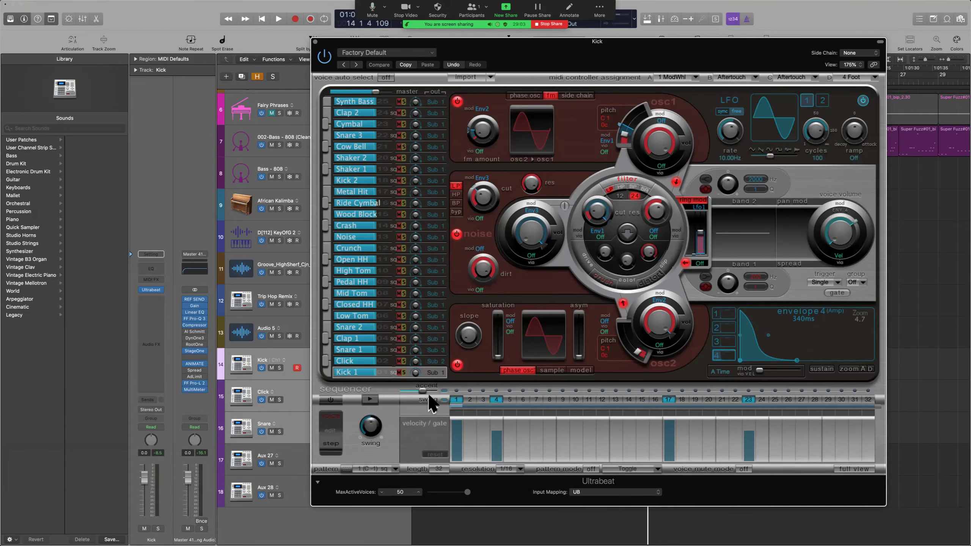
{"action": "left_click", "coordinate": [433, 372]}
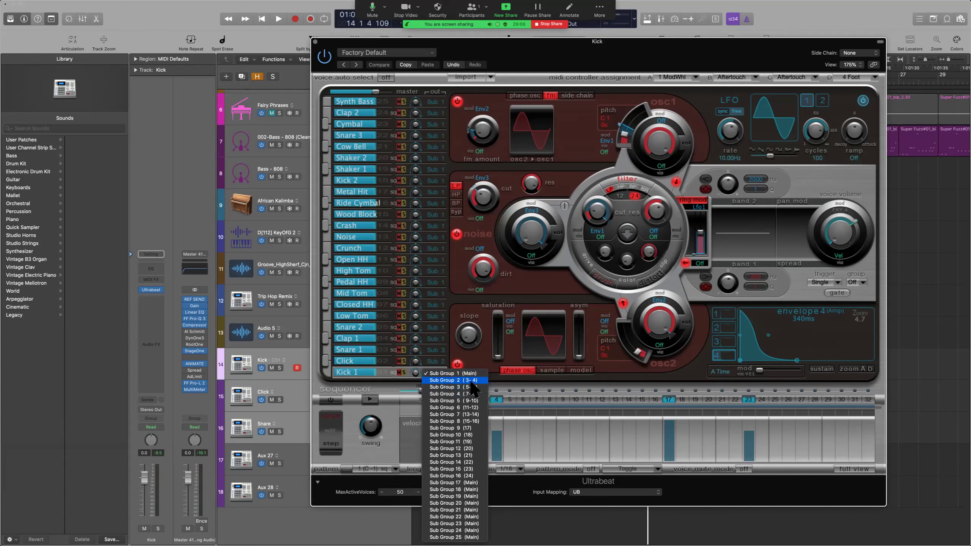
{"action": "left_click", "coordinate": [453, 373]}
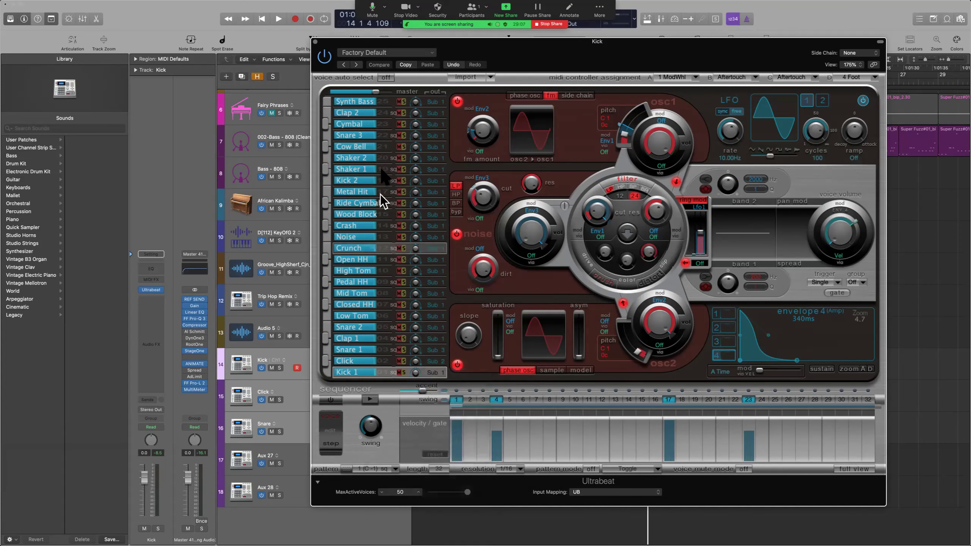
{"action": "left_click", "coordinate": [315, 42]}
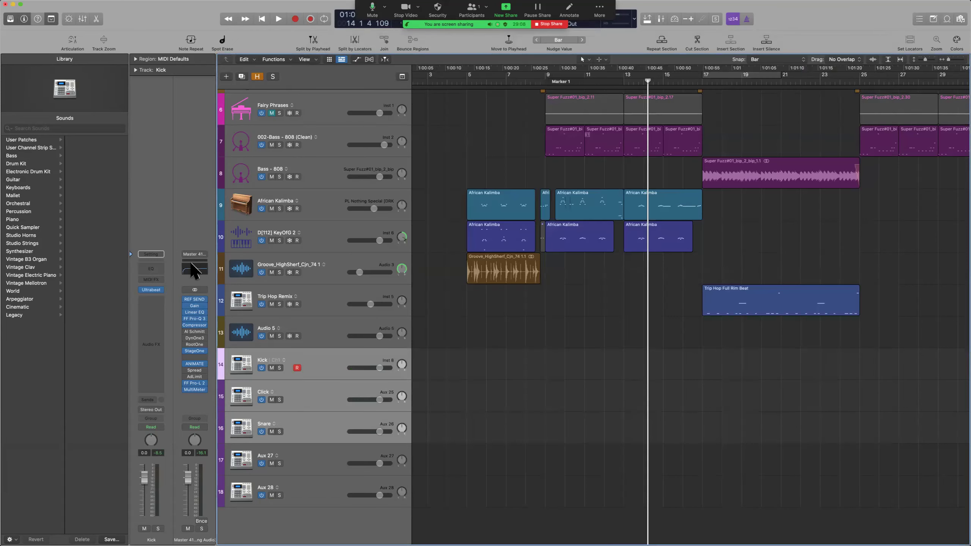
Replace Ultrabeat on the Kick track with the Multi-Output version of Logic's Studio Strings instrument.
{"action": "left_click", "coordinate": [159, 292]}
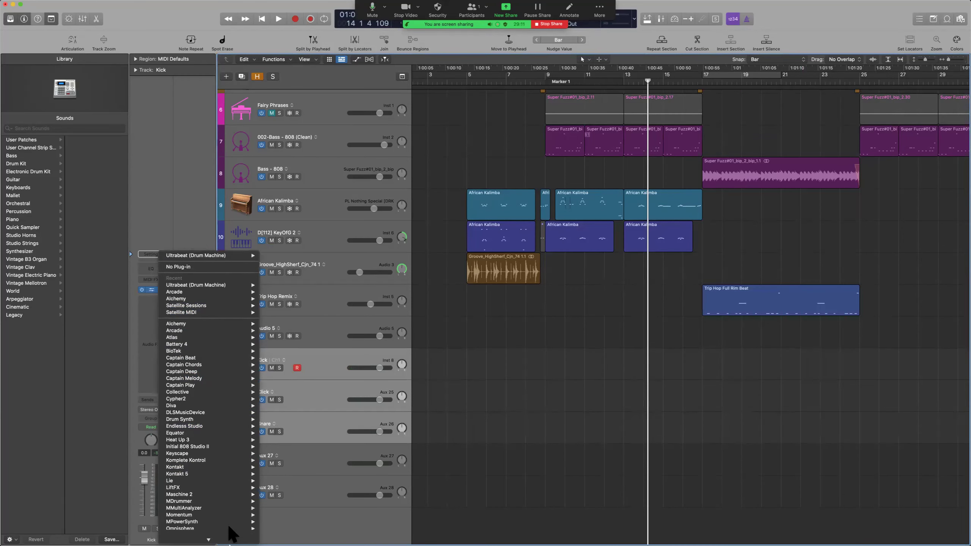
{"action": "scroll", "coordinate": [229, 531], "scroll_direction": "down", "scroll_amount": 10}
{"action": "scroll", "coordinate": [229, 527], "scroll_direction": "down", "scroll_amount": 10}
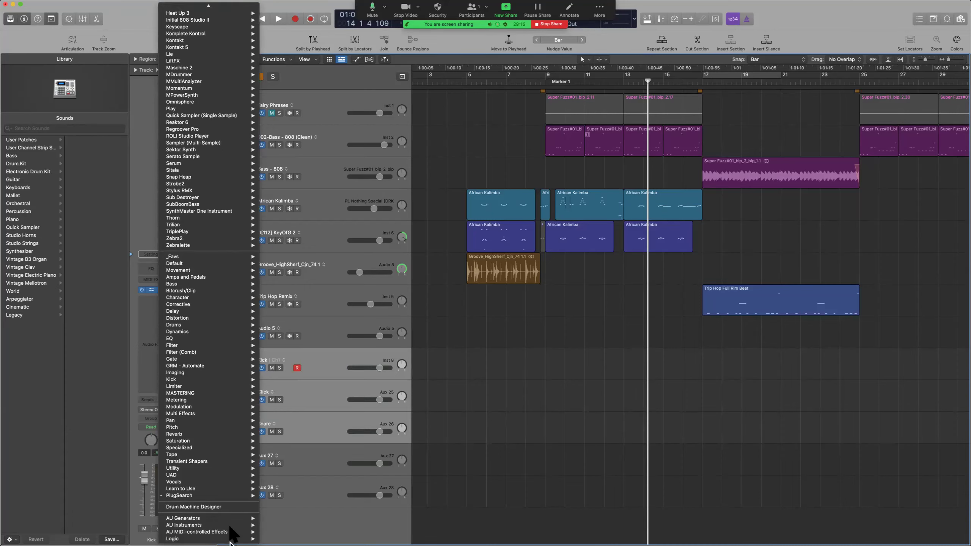
{"action": "mouse_move", "coordinate": [232, 526]}
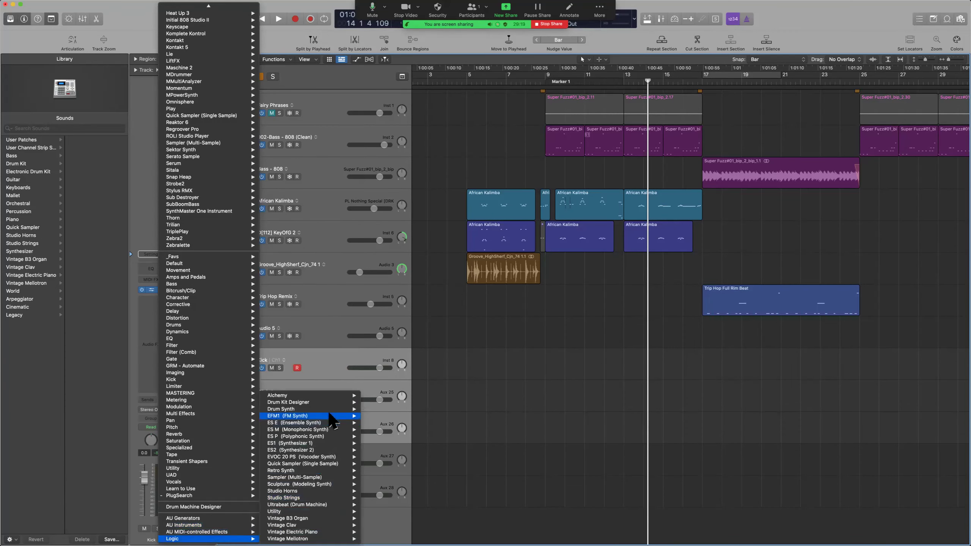
{"action": "mouse_move", "coordinate": [335, 405]}
{"action": "mouse_move", "coordinate": [342, 435]}
{"action": "mouse_move", "coordinate": [348, 475]}
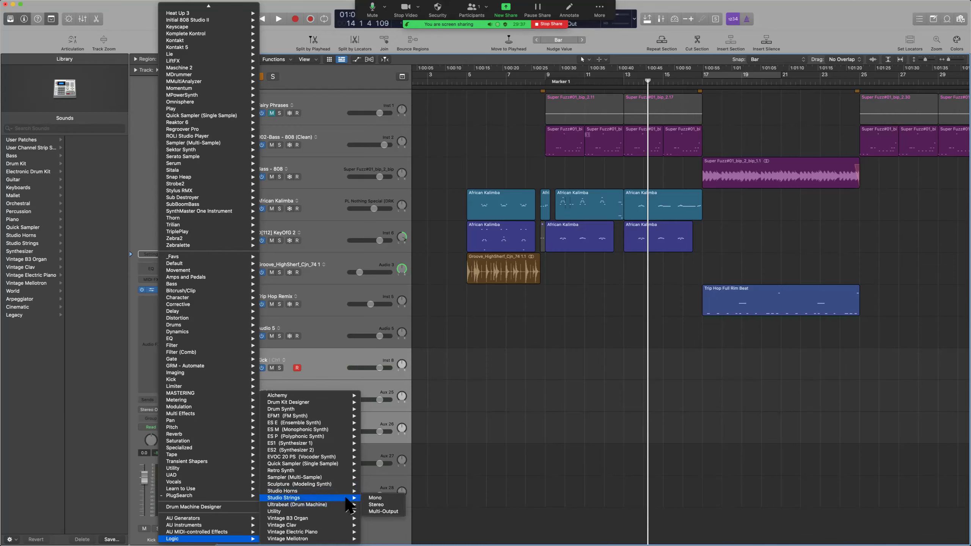
{"action": "left_click", "coordinate": [378, 512]}
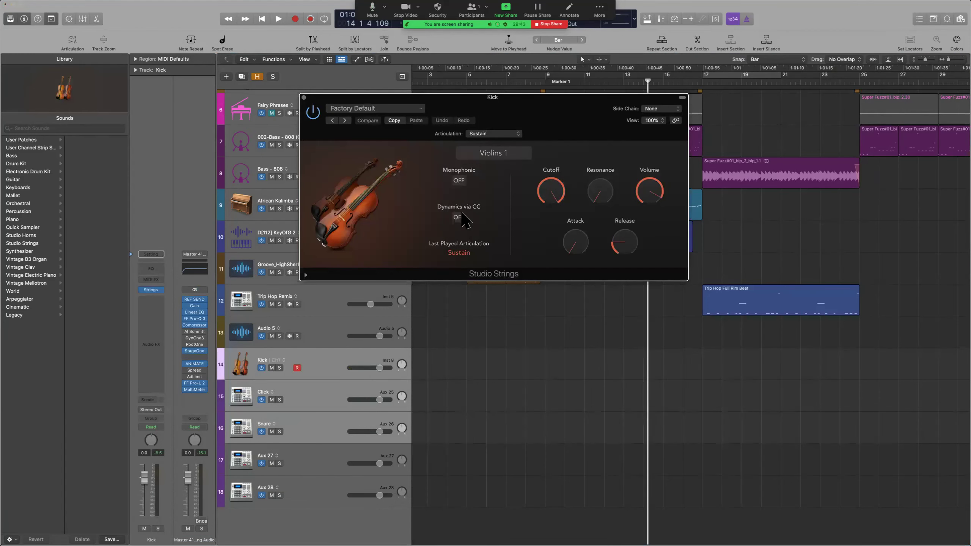
Inspect the extended parameters and instrument choice of Studio Strings, reselect the Kick track, and close the plug-in window.
{"action": "left_click", "coordinate": [306, 275]}
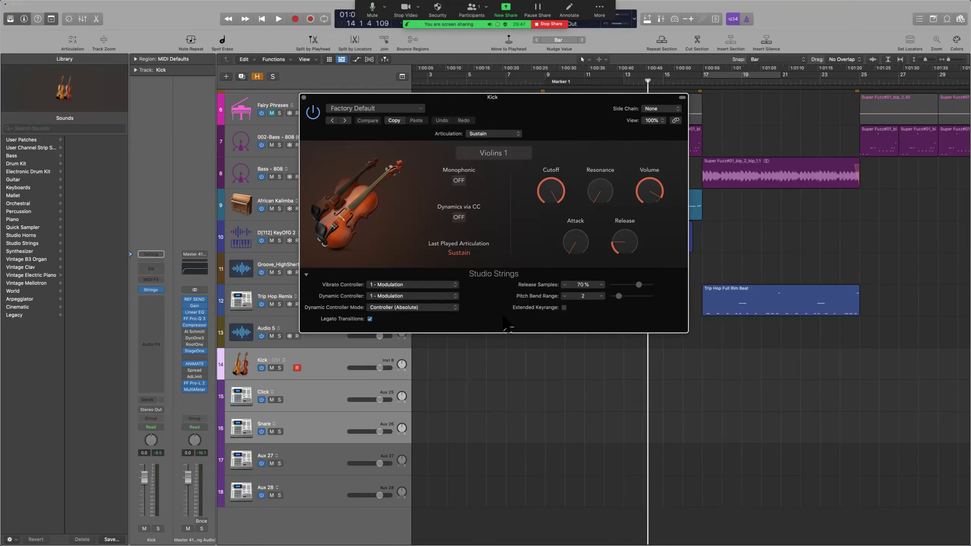
{"action": "left_click_drag", "start_coordinate": [581, 107], "coordinate": [618, 151]}
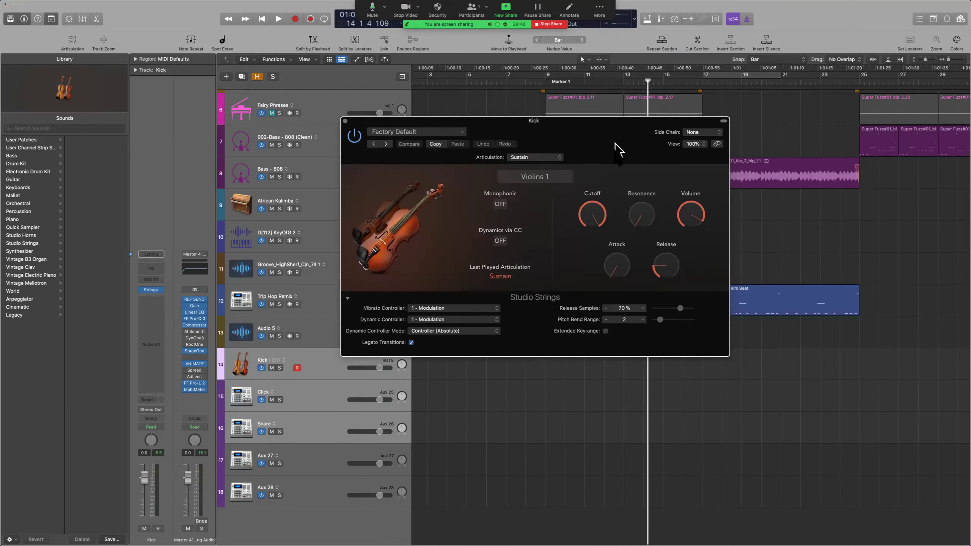
{"action": "left_click", "coordinate": [546, 179]}
{"action": "left_click", "coordinate": [612, 163]}
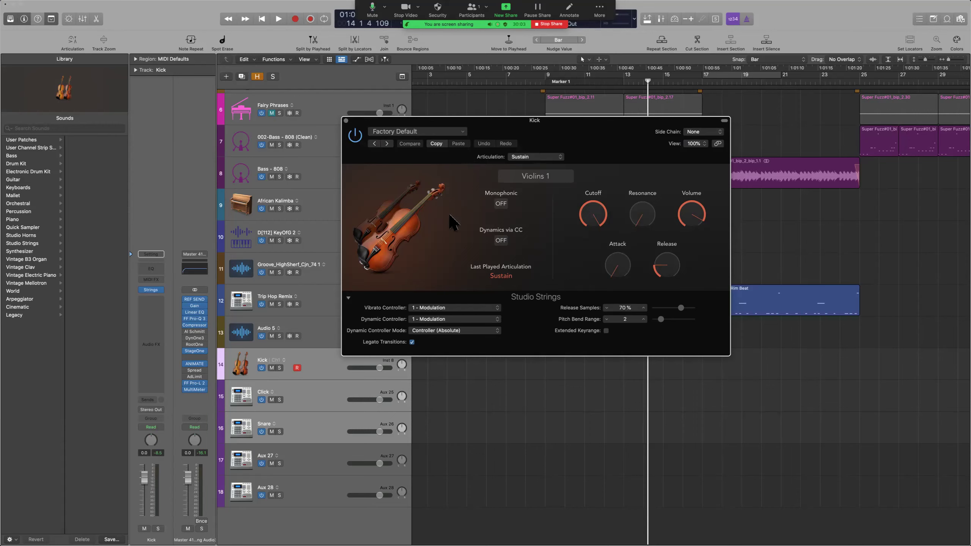
{"action": "left_click", "coordinate": [326, 362]}
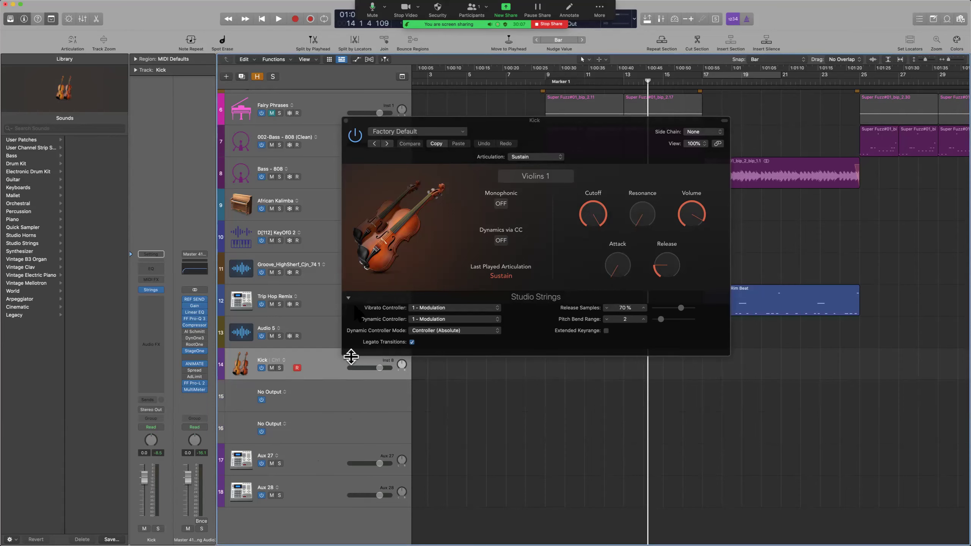
{"action": "left_click", "coordinate": [346, 121]}
Look through the instrument plug-ins available for the Kick track and check which output formats Omnisphere offers.
{"action": "mouse_move", "coordinate": [153, 290]}
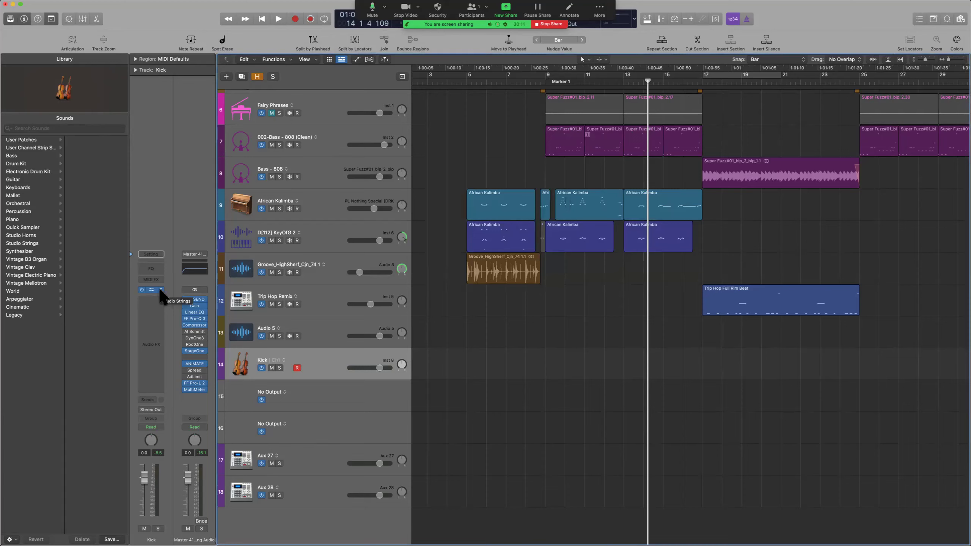
{"action": "left_click", "coordinate": [161, 290]}
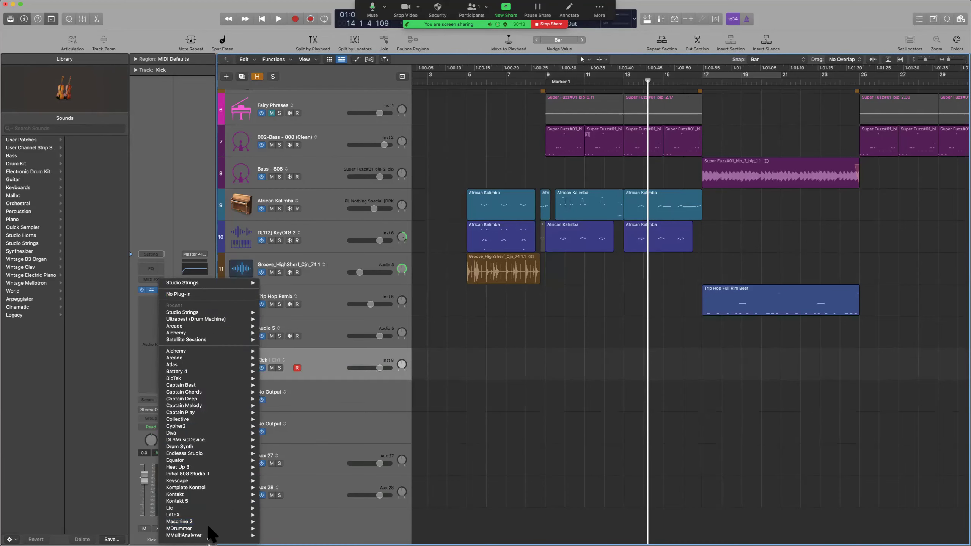
{"action": "mouse_move", "coordinate": [228, 433]}
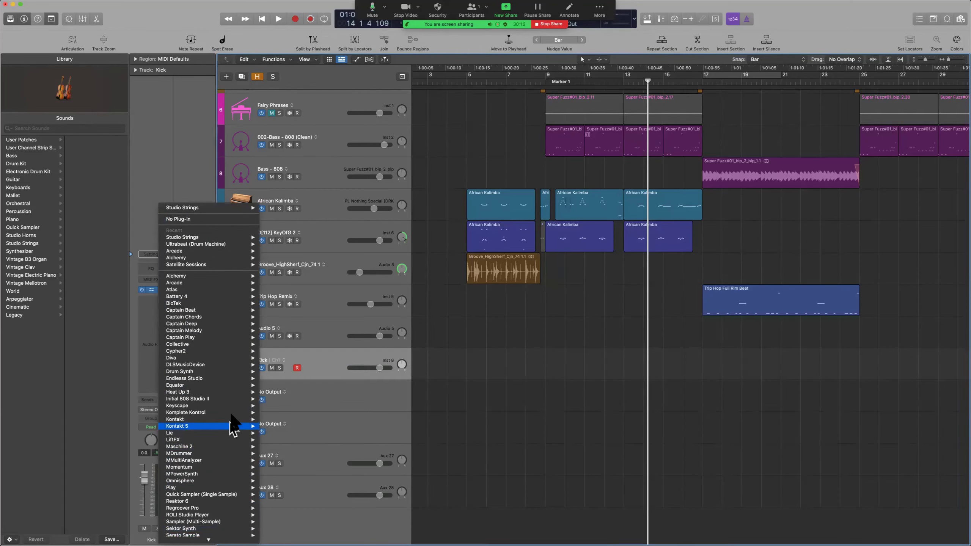
{"action": "mouse_move", "coordinate": [233, 407]}
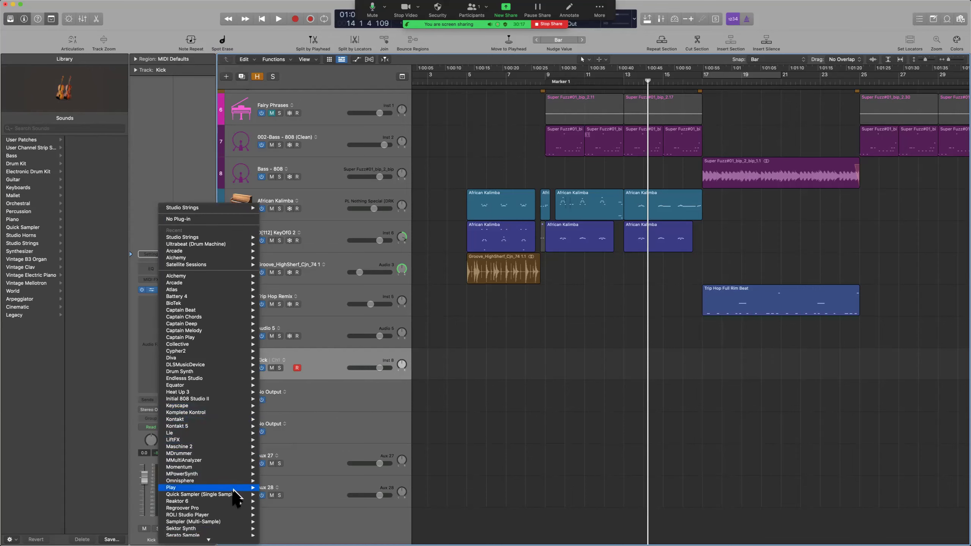
{"action": "mouse_move", "coordinate": [235, 484]}
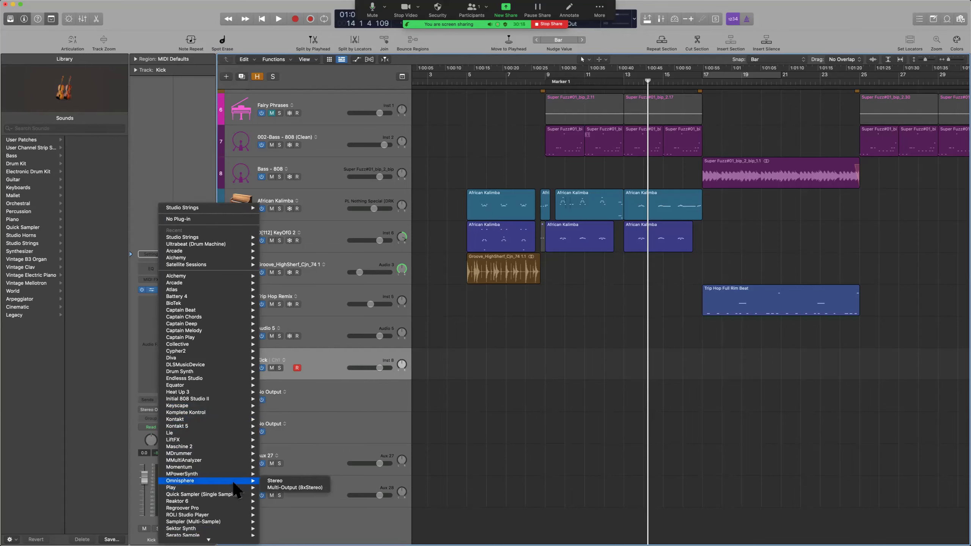
{"action": "left_click", "coordinate": [293, 484]}
Switch to the Logic Pro User Guide PDF and read the introduction to using output channel strips.
{"action": "key", "text": "ctrl+Left"}
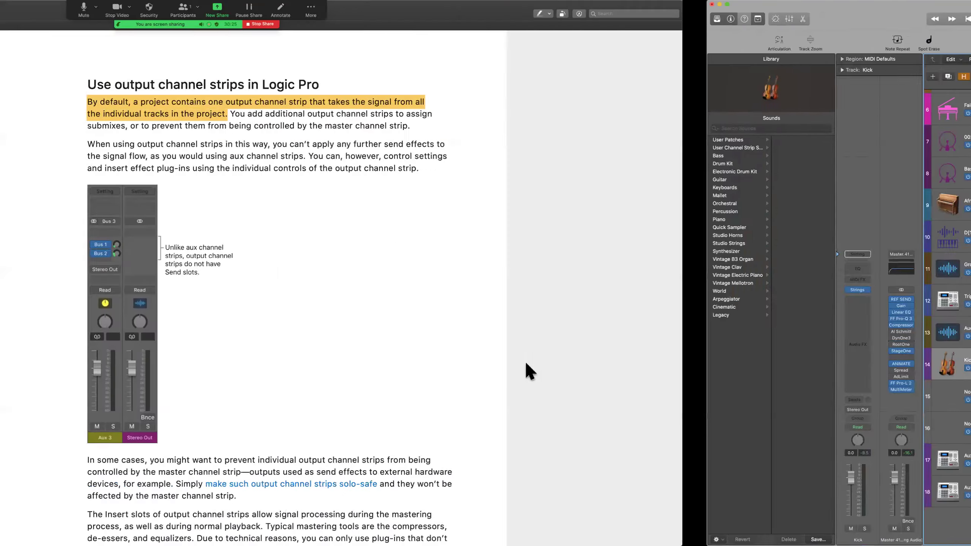
{"action": "scroll", "coordinate": [526, 369], "scroll_direction": "down", "scroll_amount": 2}
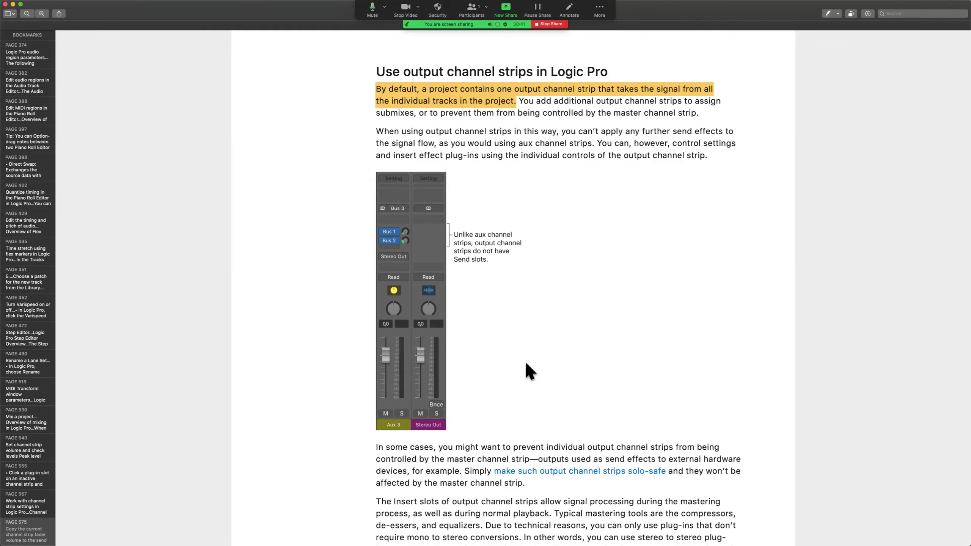
Switch back to Logic Pro, show the Mixer, and delete the Output 3-4 channel strip despite its track assignment.
{"action": "key", "text": "super+Tab"}
{"action": "key", "text": "x"}
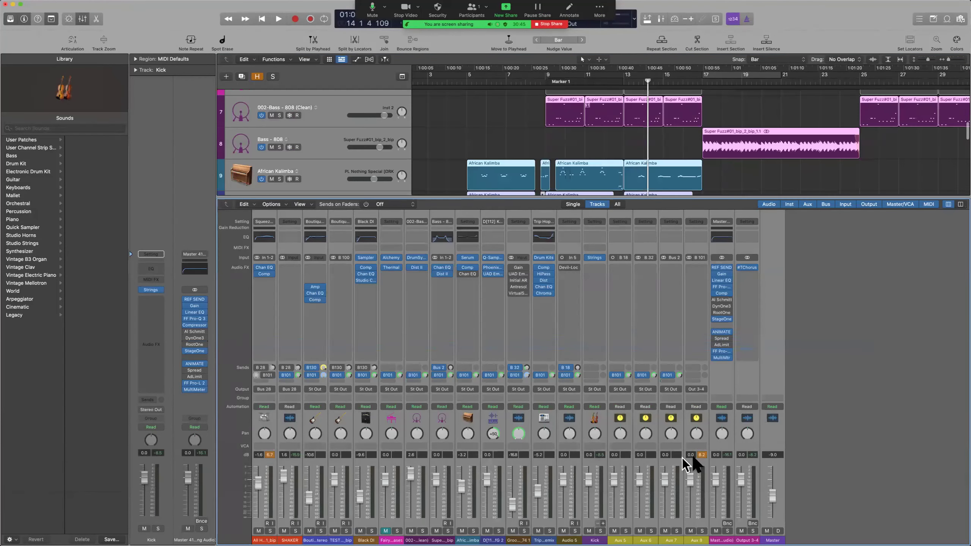
{"action": "left_click", "coordinate": [751, 386], "text": "shift"}
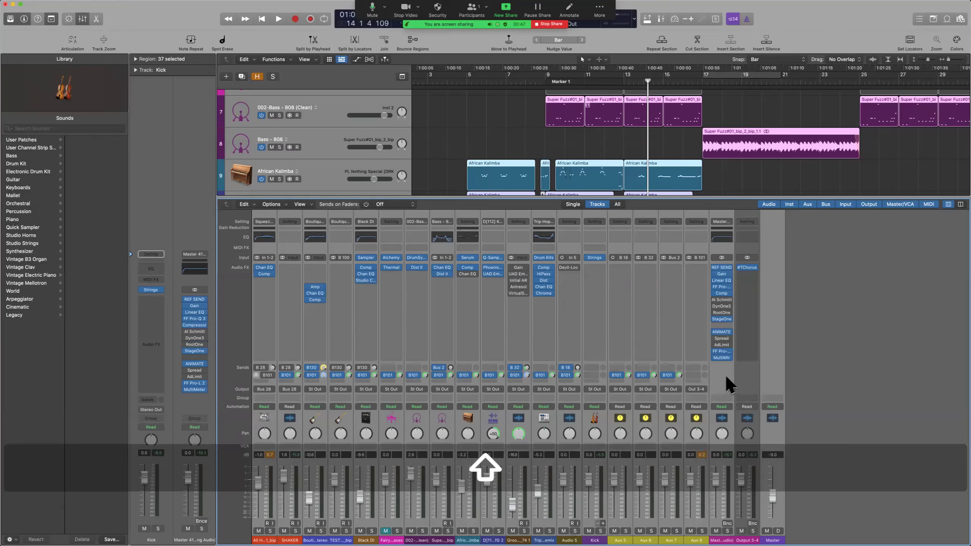
{"action": "left_click", "coordinate": [743, 377]}
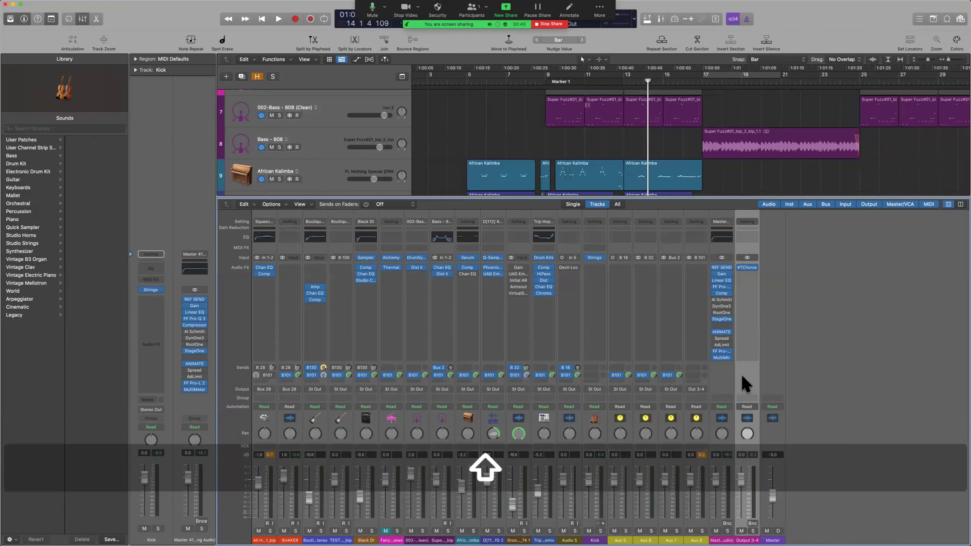
{"action": "key", "text": "BackSpace"}
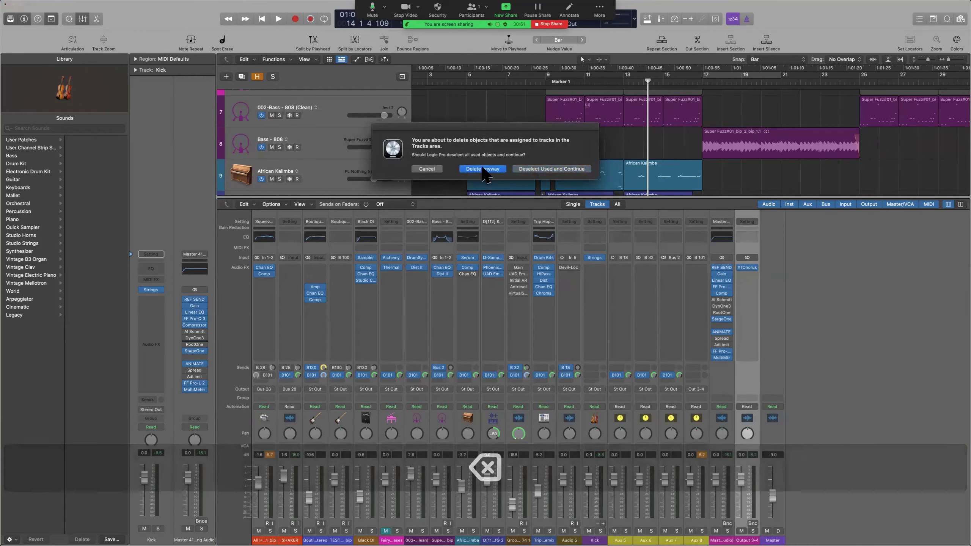
{"action": "left_click", "coordinate": [482, 169]}
{"action": "left_click", "coordinate": [744, 388]}
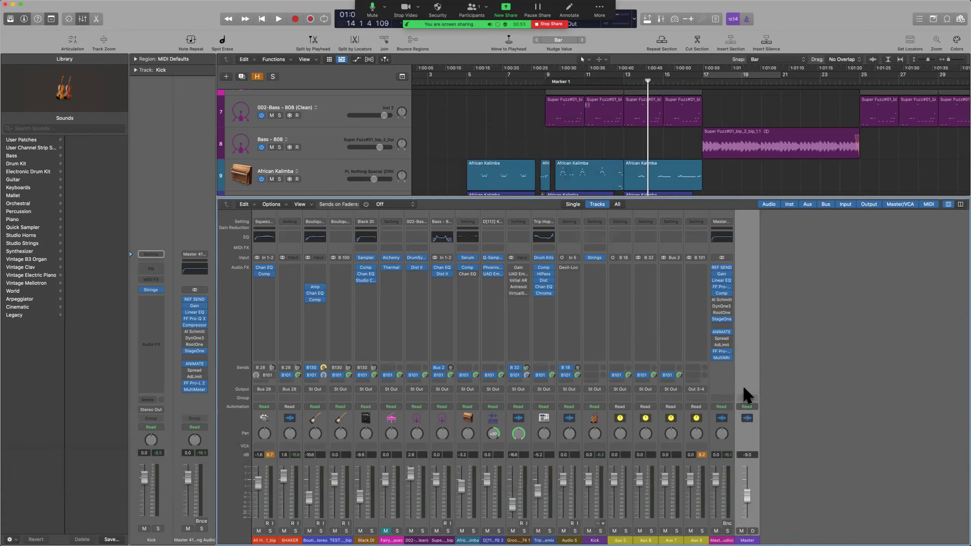
Route the output of the Aux 8 channel strip to Stereo Output.
{"action": "left_click", "coordinate": [711, 386]}
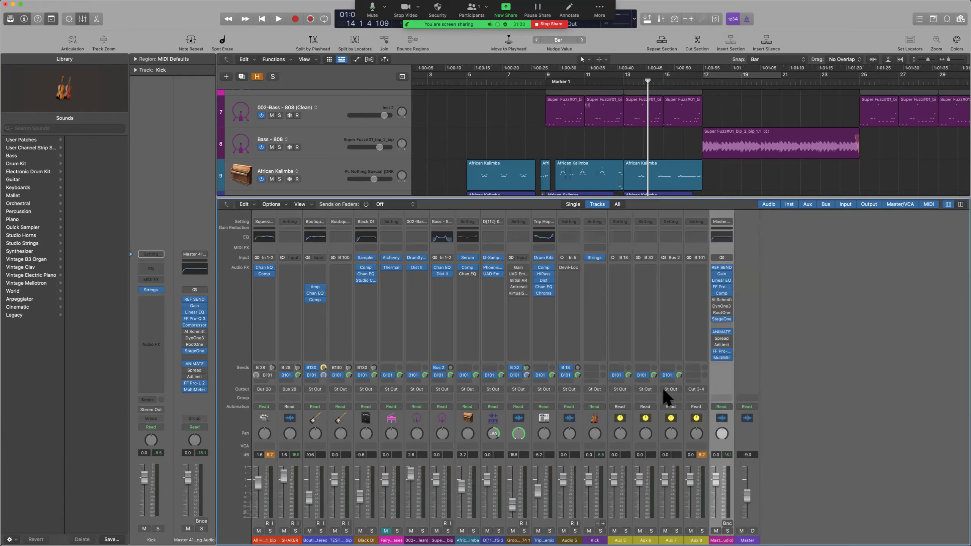
{"action": "left_click", "coordinate": [696, 389]}
{"action": "mouse_move", "coordinate": [712, 412]}
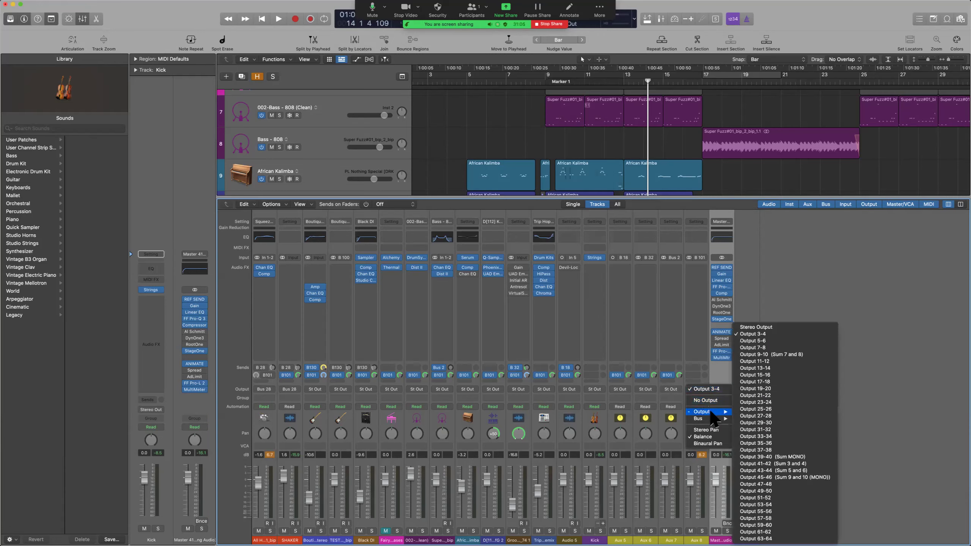
{"action": "left_click", "coordinate": [776, 328]}
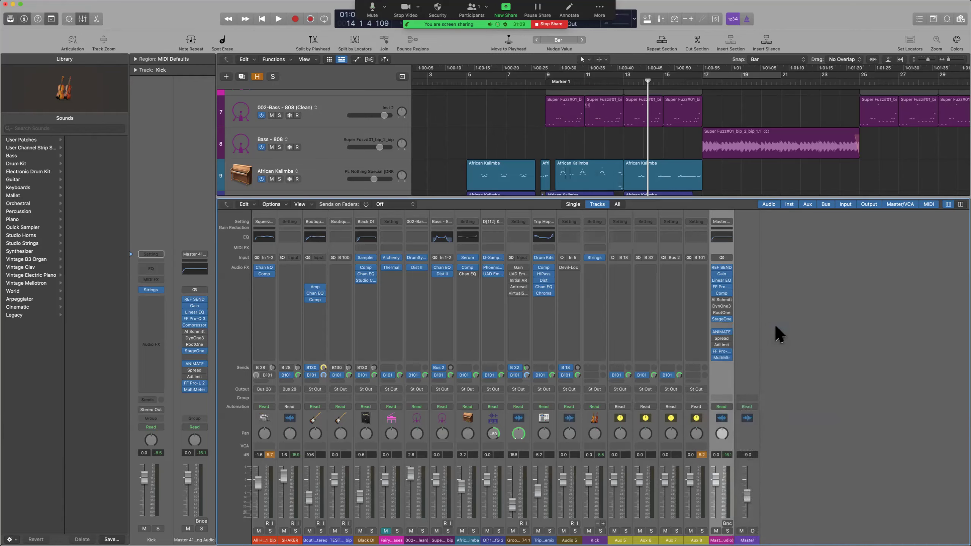
Switch to the user guide PDF and read about plug-ins and solo-safe use of output channel strips.
{"action": "key", "text": "ctrl+Left"}
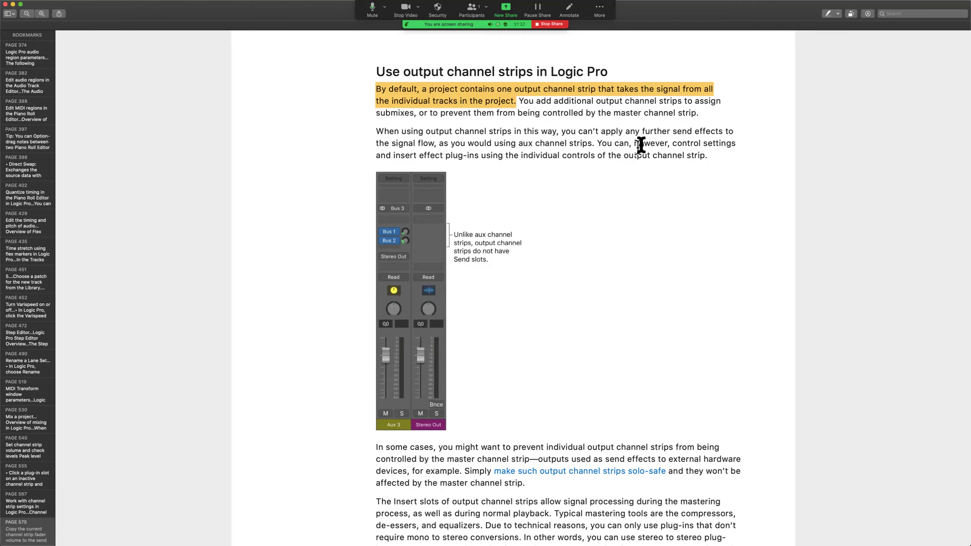
{"action": "left_click_drag", "start_coordinate": [633, 142], "coordinate": [718, 178]}
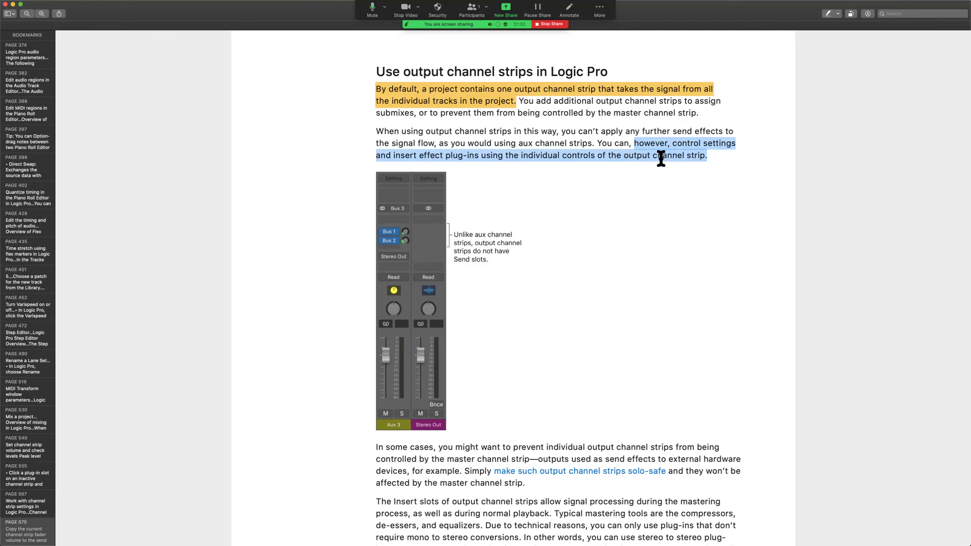
{"action": "left_click", "coordinate": [587, 374]}
{"action": "scroll", "coordinate": [587, 375], "scroll_direction": "down", "scroll_amount": 2}
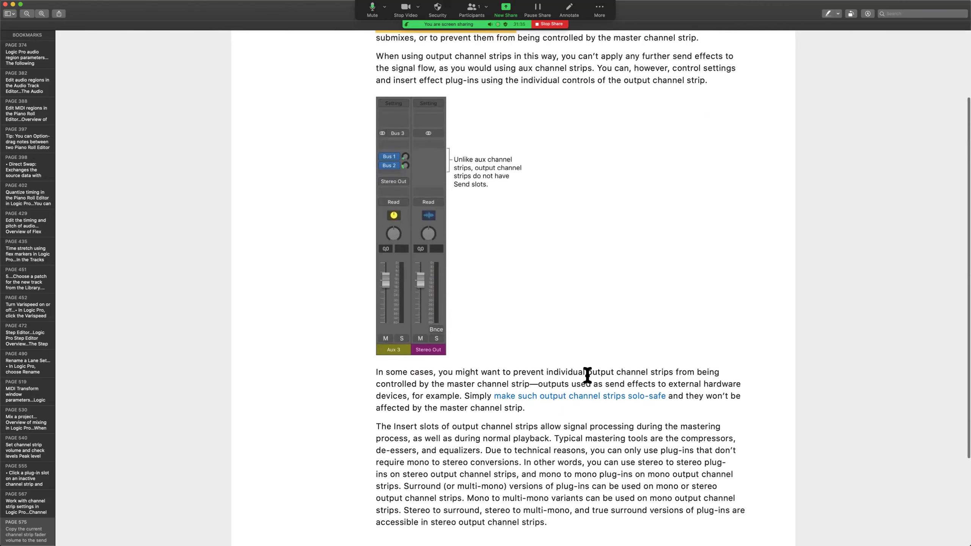
Highlight the guide's sentence about preventing individual output channel strips from being controlled by the master channel strip, through "for example.".
{"action": "scroll", "coordinate": [587, 375], "scroll_direction": "down", "scroll_amount": 4}
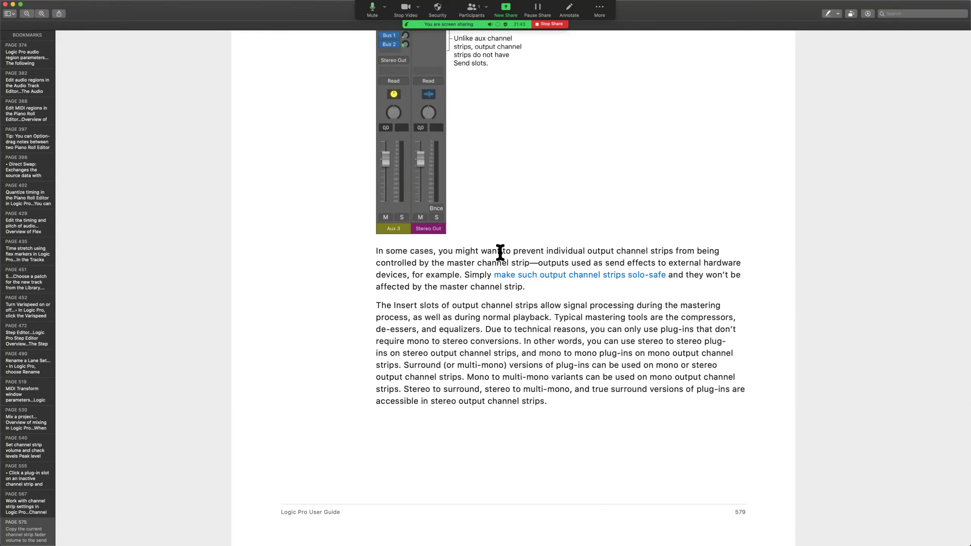
{"action": "left_click_drag", "start_coordinate": [500, 249], "coordinate": [729, 252]}
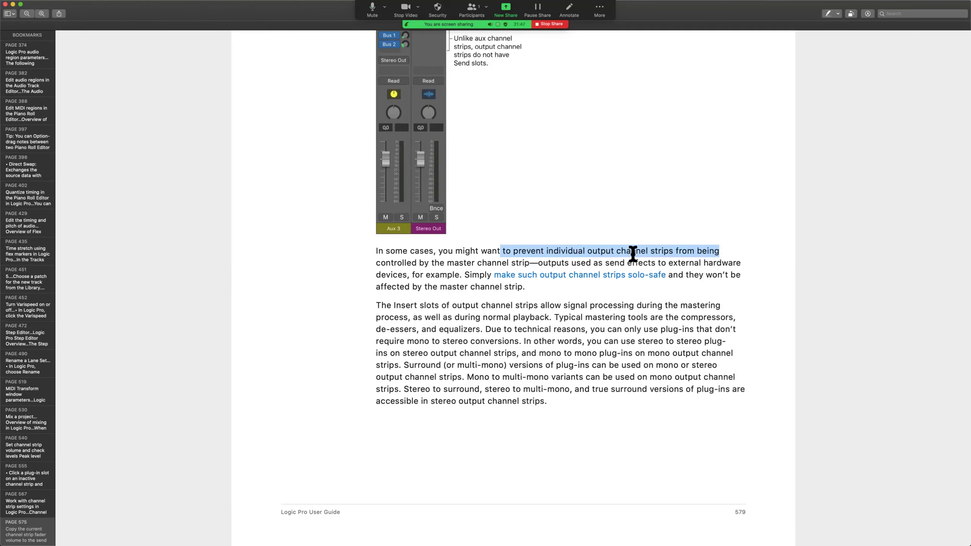
{"action": "left_click_drag", "start_coordinate": [355, 262], "coordinate": [527, 264]}
{"action": "left_click_drag", "start_coordinate": [542, 262], "coordinate": [463, 275]}
{"action": "left_click", "coordinate": [534, 261]}
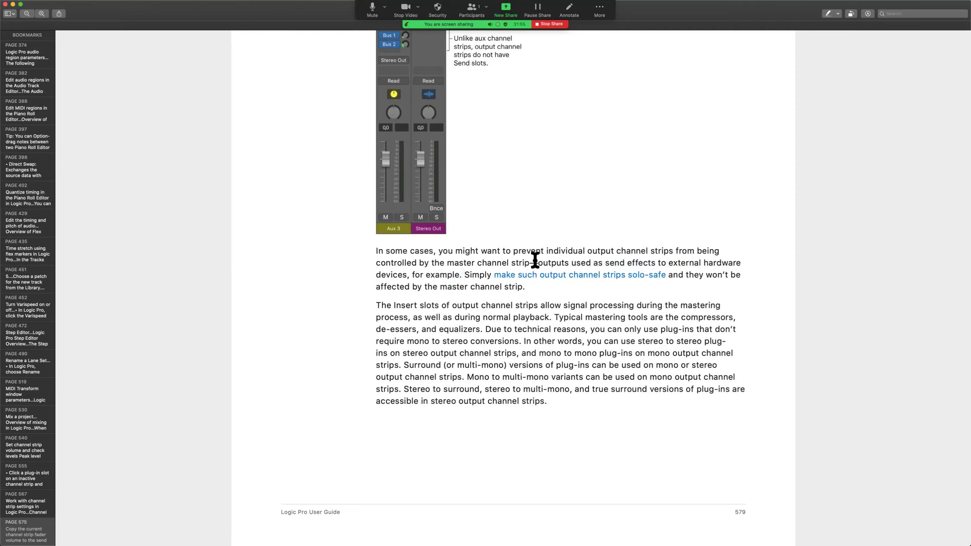
{"action": "left_click_drag", "start_coordinate": [539, 262], "coordinate": [464, 274]}
{"action": "left_click", "coordinate": [829, 14]}
{"action": "left_click_drag", "start_coordinate": [378, 251], "coordinate": [464, 275]}
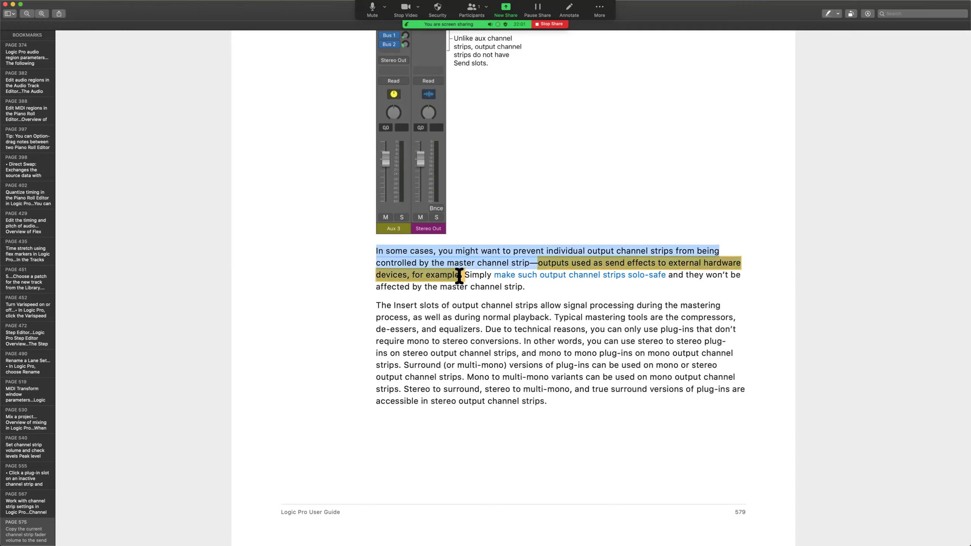
{"action": "left_click", "coordinate": [829, 13]}
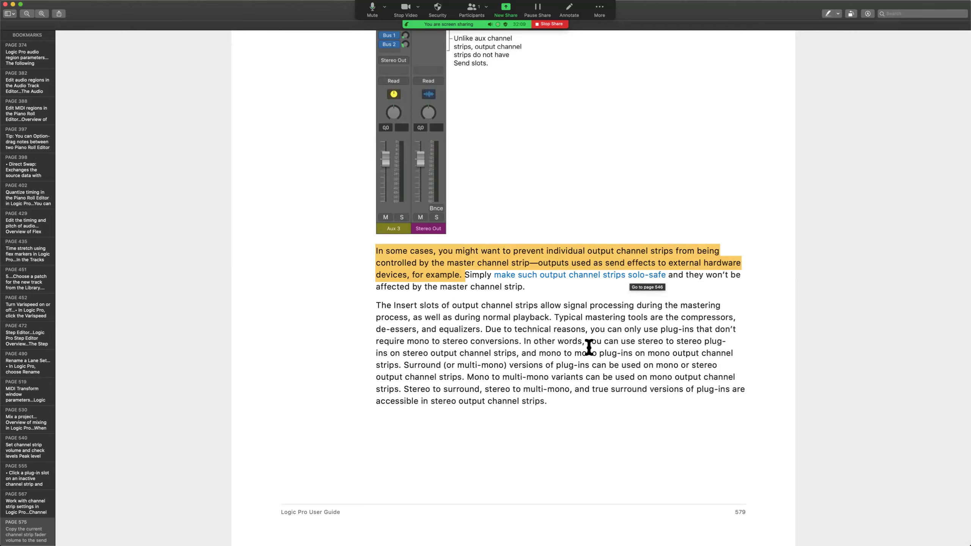
Read the introduction to defining a channel strip's stereo output, including the note on output pairs for individual channel strips.
{"action": "scroll", "coordinate": [493, 437], "scroll_direction": "down", "scroll_amount": 1}
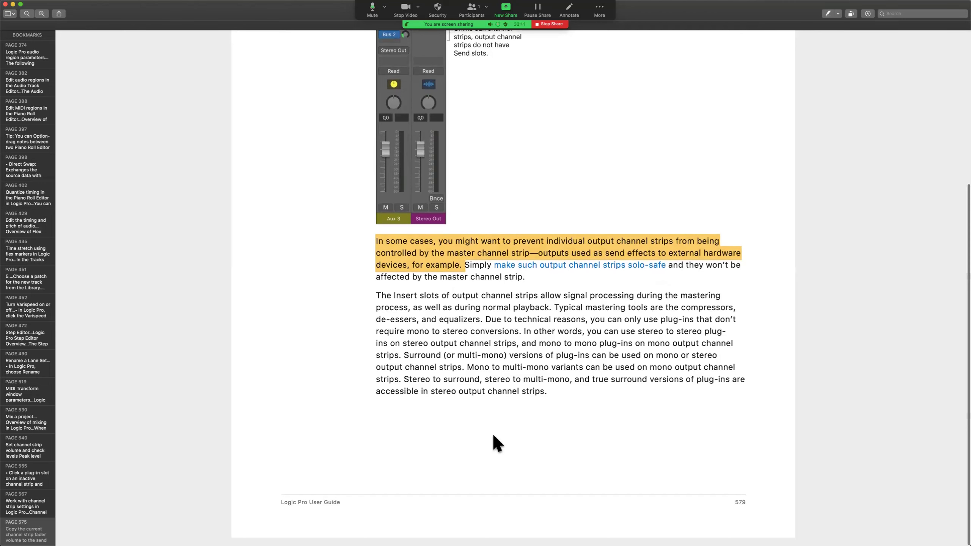
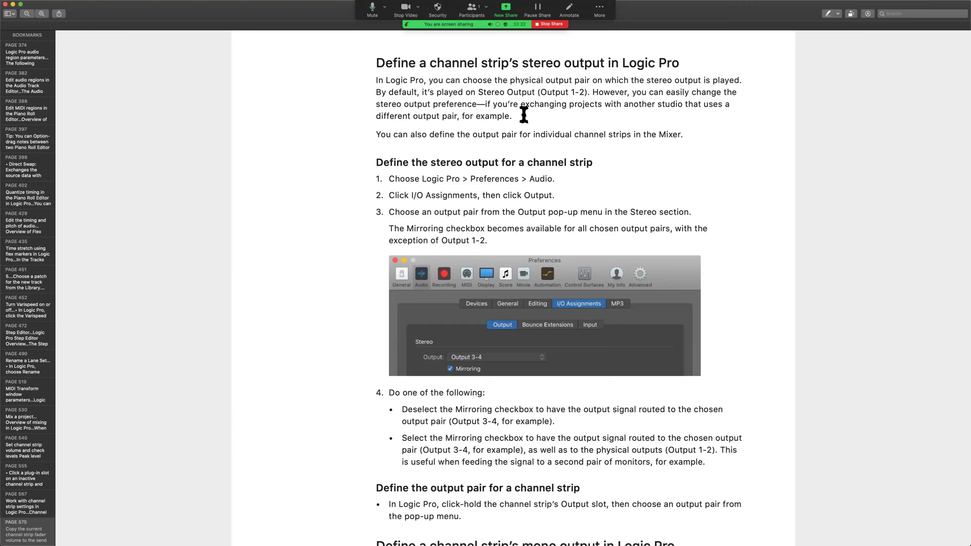
{"action": "left_click_drag", "start_coordinate": [381, 134], "coordinate": [690, 132]}
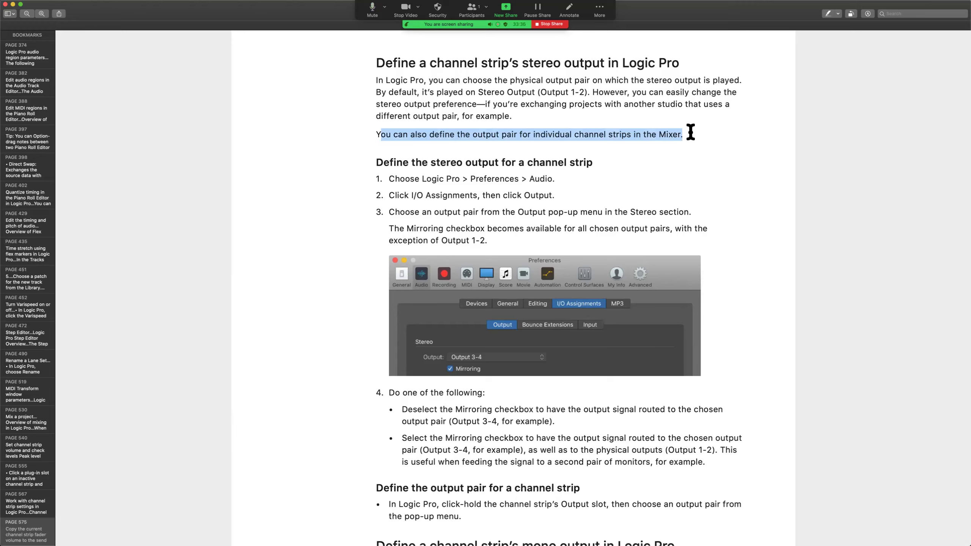
{"action": "left_click", "coordinate": [407, 139]}
{"action": "left_click_drag", "start_coordinate": [377, 135], "coordinate": [703, 135]}
{"action": "left_click", "coordinate": [424, 179]}
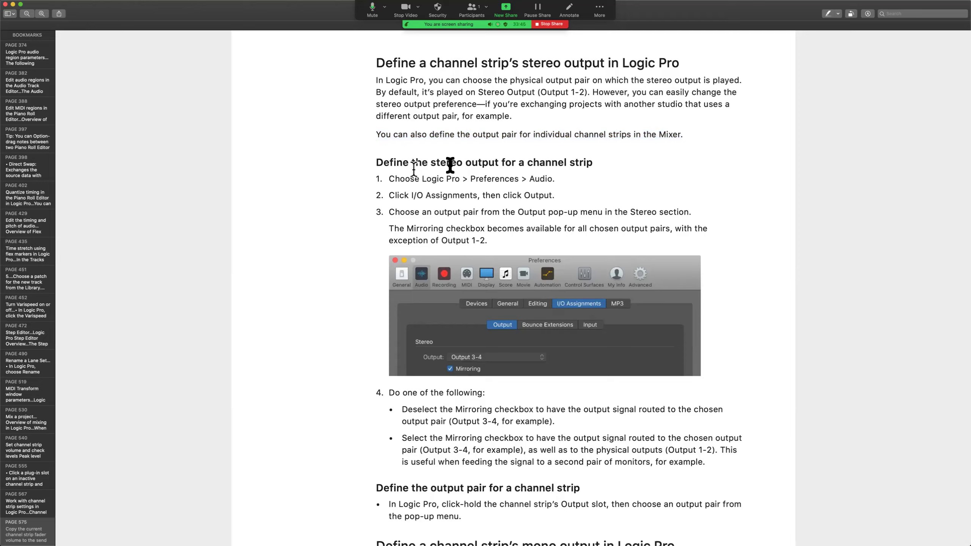
{"action": "left_click_drag", "start_coordinate": [413, 164], "coordinate": [619, 160]}
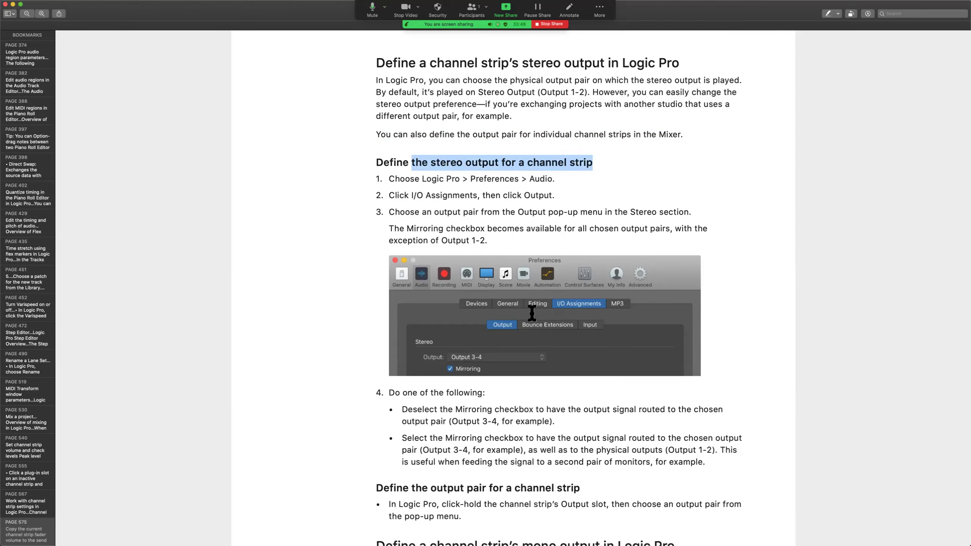
Switch to Logic Pro and examine the stereo output pair choices in the Audio preferences' I/O Assignments.
{"action": "key", "text": "ctrl+Right"}
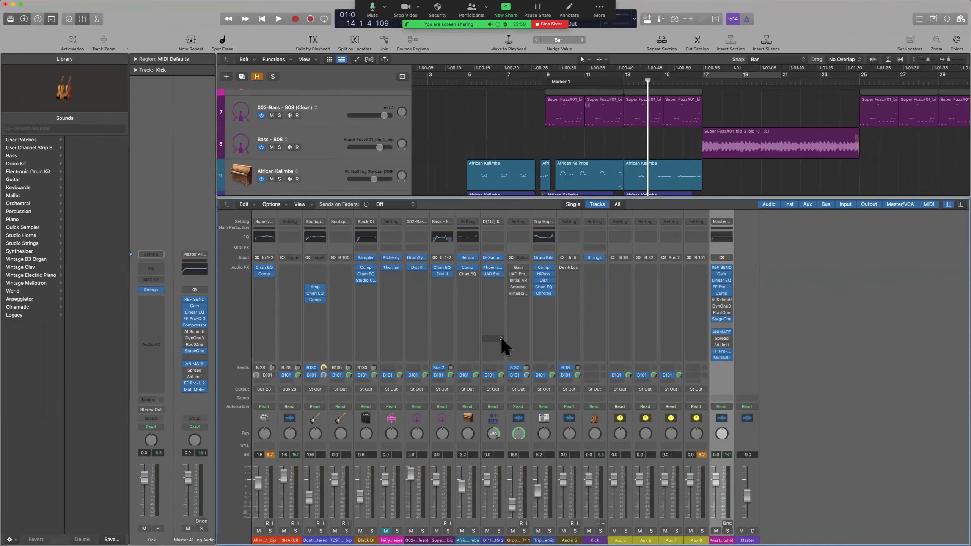
{"action": "key", "text": "super+comma"}
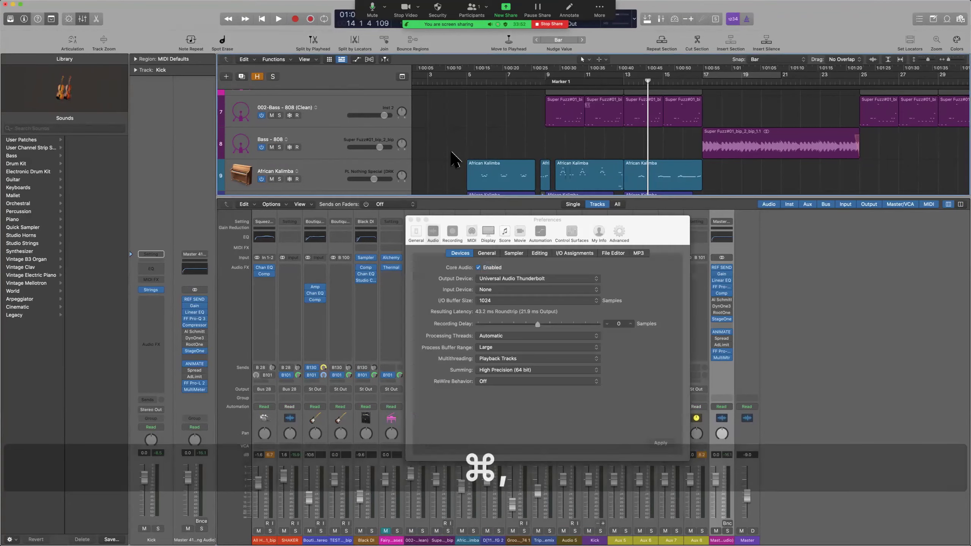
{"action": "left_click", "coordinate": [436, 230]}
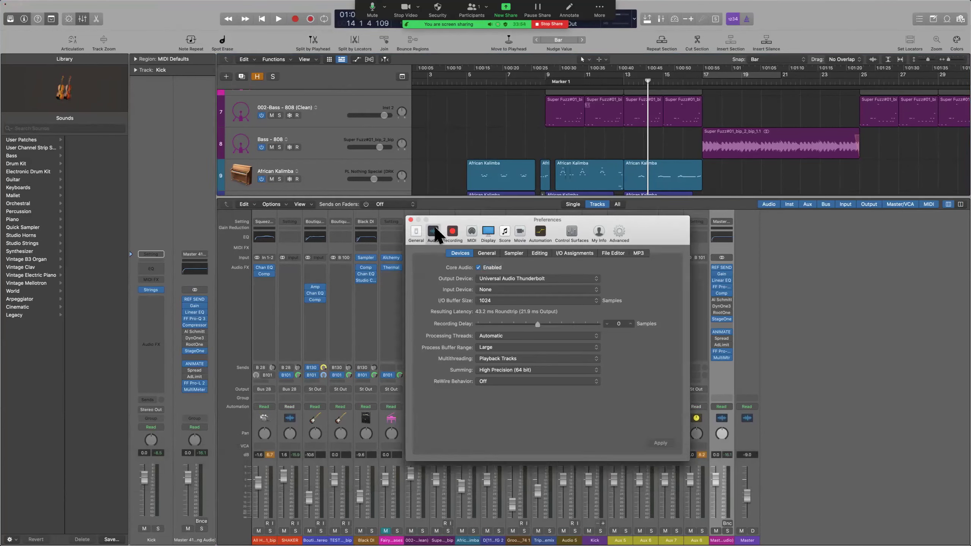
{"action": "left_click", "coordinate": [556, 254]}
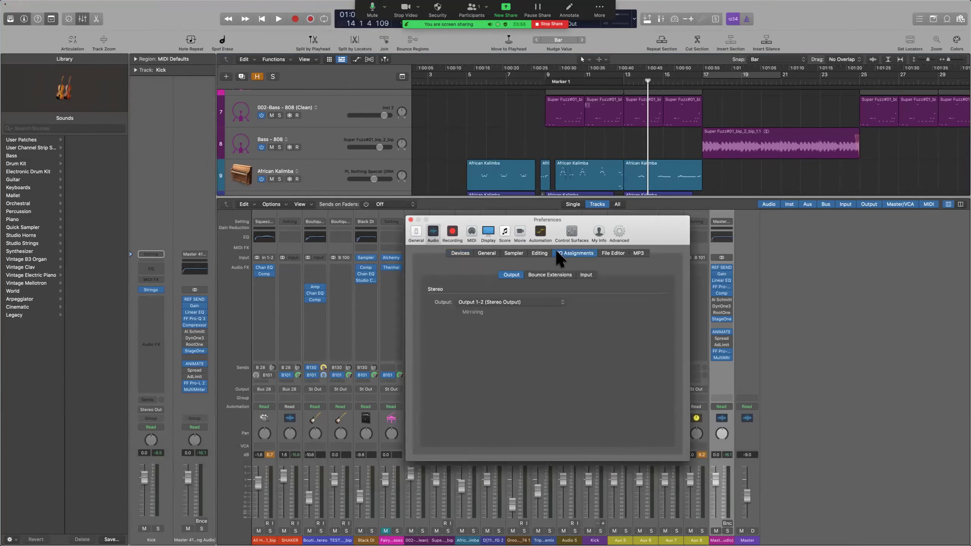
{"action": "left_click", "coordinate": [511, 303]}
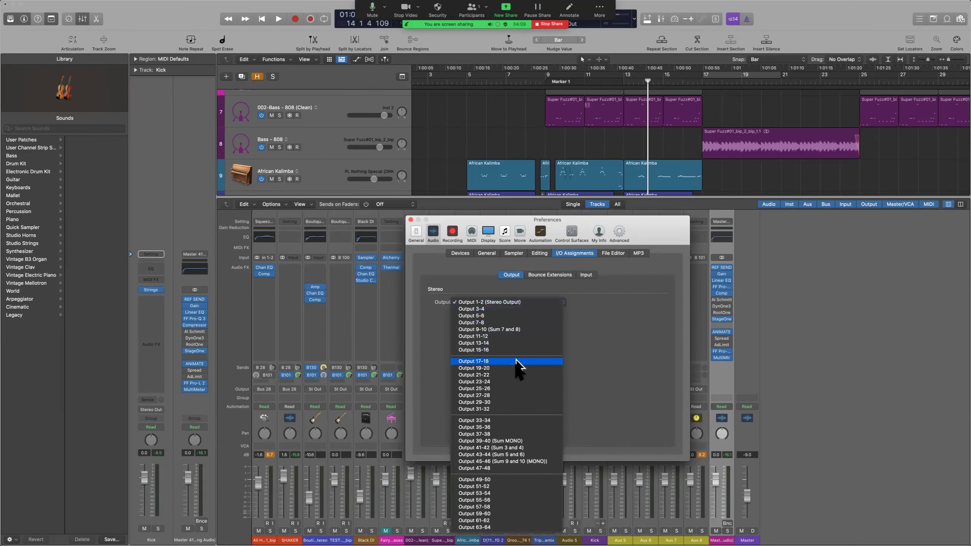
{"action": "left_click", "coordinate": [517, 271]}
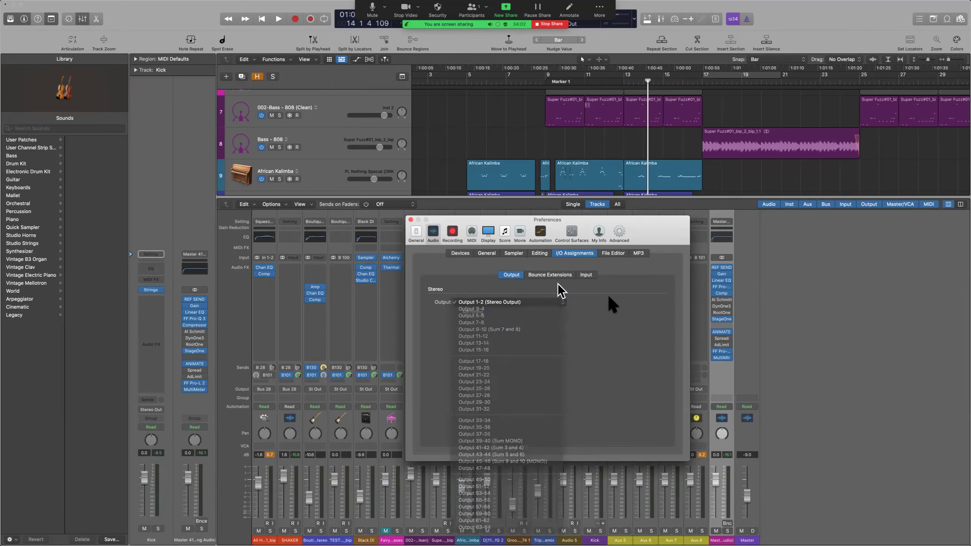
Switch to the user guide PDF and read how the Mirroring checkbox affects routing to the chosen output pair.
{"action": "key", "text": "ctrl+Left"}
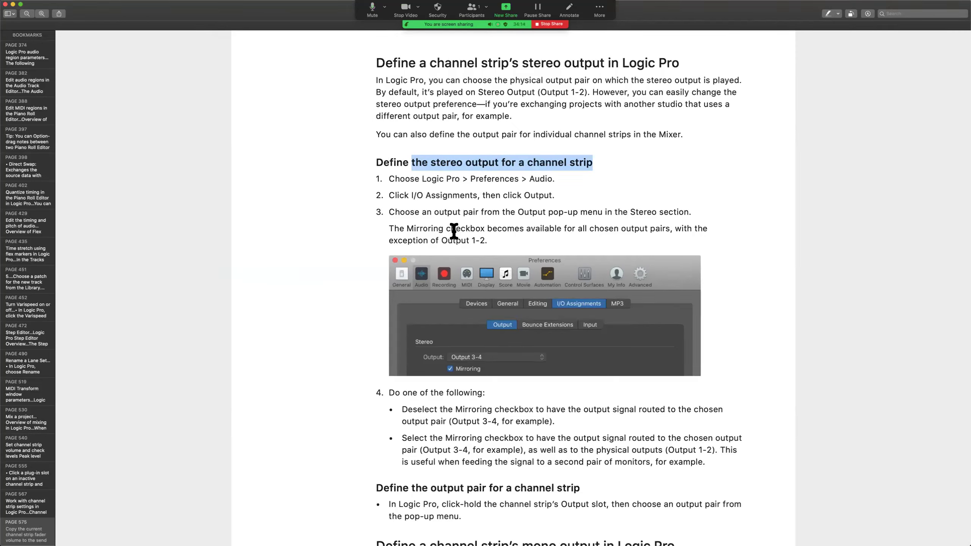
{"action": "left_click_drag", "start_coordinate": [389, 228], "coordinate": [505, 242]}
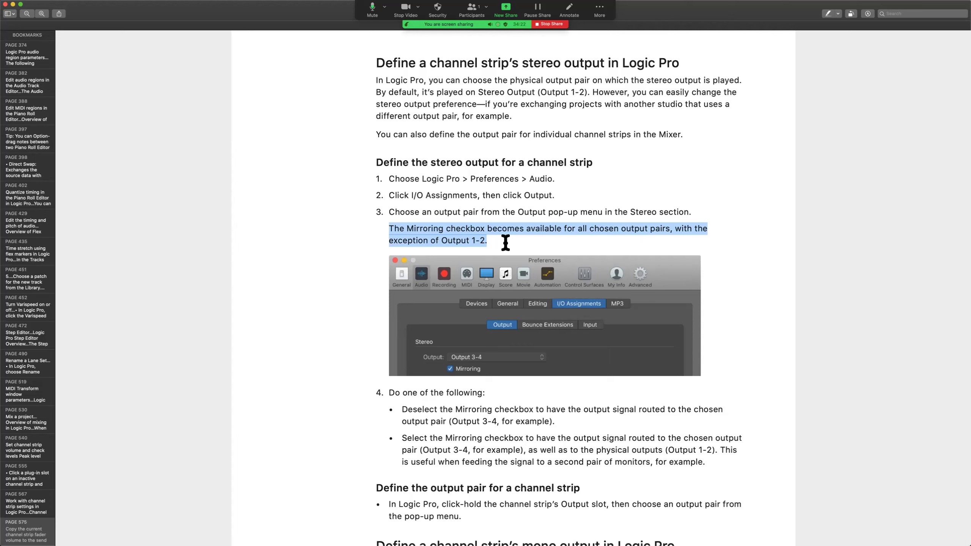
{"action": "scroll", "coordinate": [476, 369], "scroll_direction": "down", "scroll_amount": 3}
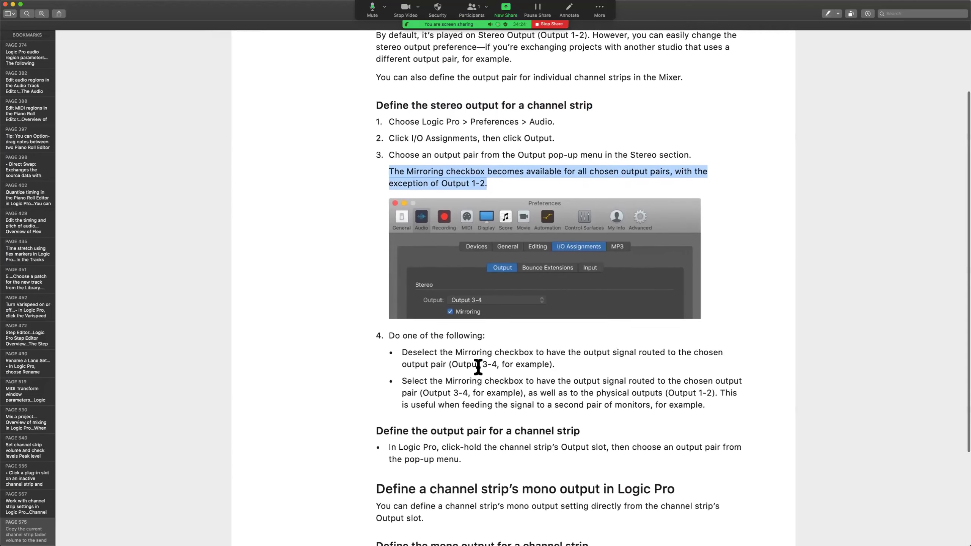
{"action": "scroll", "coordinate": [416, 409], "scroll_direction": "down", "scroll_amount": 1}
{"action": "left_click_drag", "start_coordinate": [401, 310], "coordinate": [599, 320]}
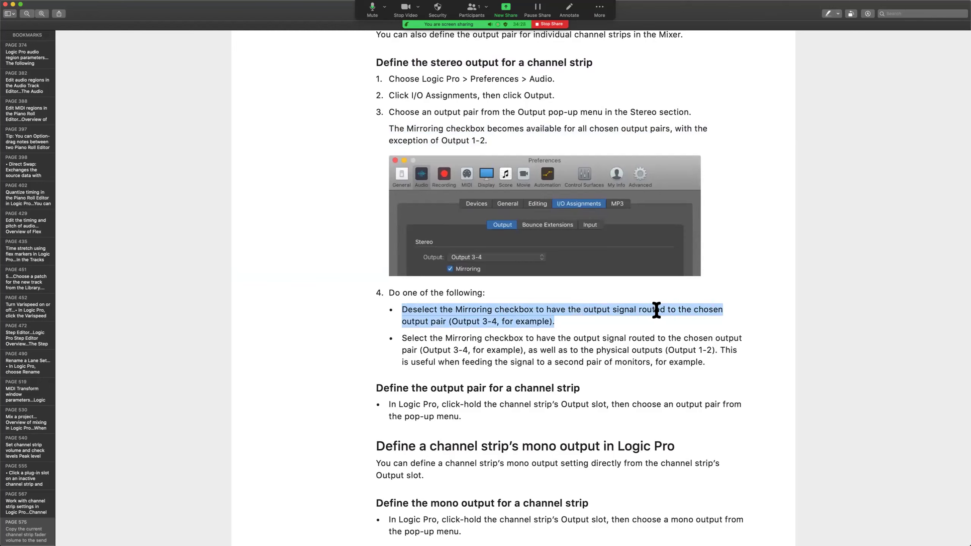
{"action": "left_click", "coordinate": [423, 324]}
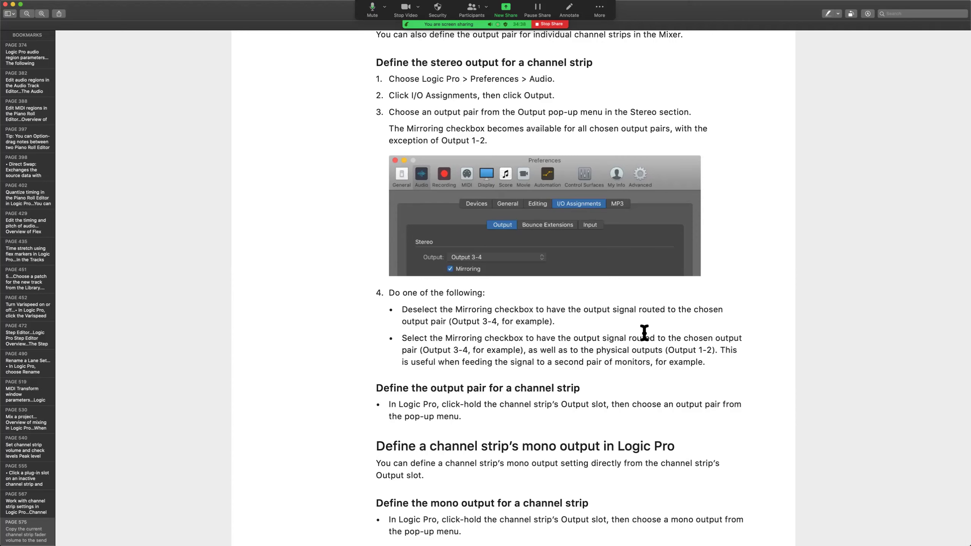
{"action": "scroll", "coordinate": [558, 388], "scroll_direction": "down", "scroll_amount": 3}
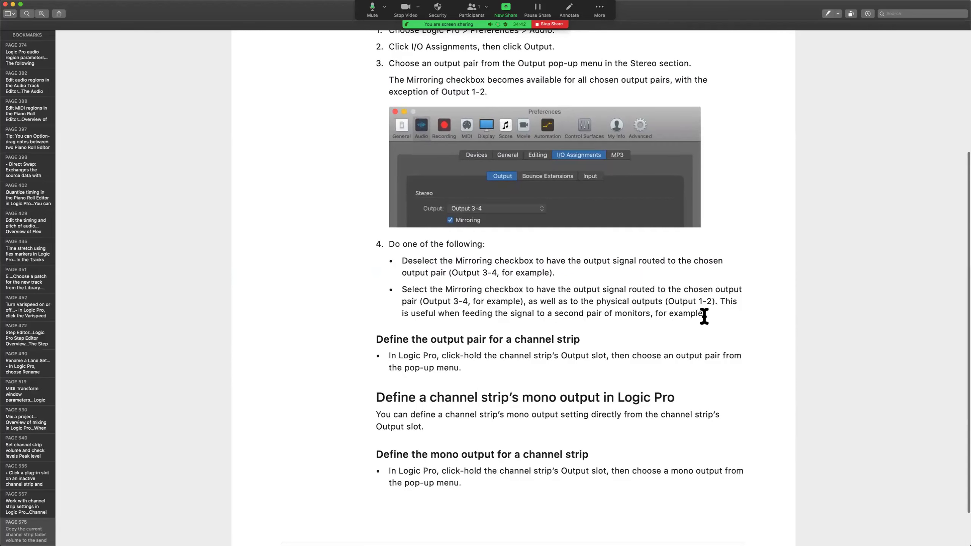
{"action": "left_click_drag", "start_coordinate": [719, 302], "coordinate": [750, 325]}
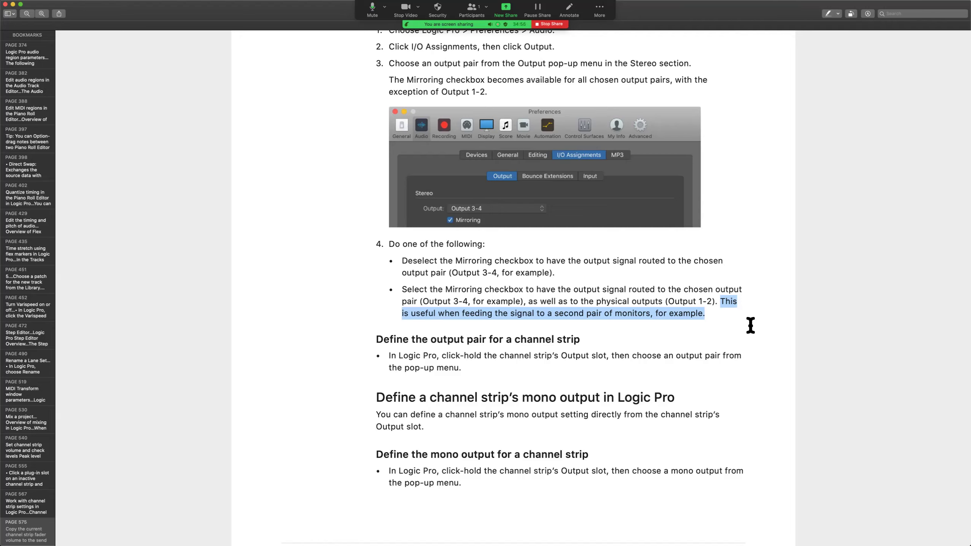
Read the guide's sections on defining the output pair and the mono output for a channel strip.
{"action": "left_click_drag", "start_coordinate": [390, 340], "coordinate": [582, 349]}
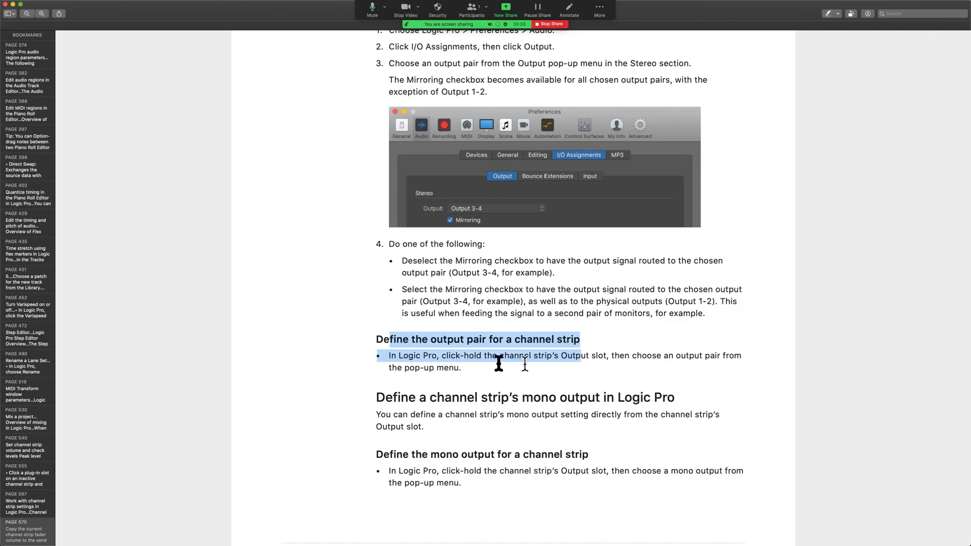
{"action": "left_click", "coordinate": [453, 357]}
{"action": "left_click_drag", "start_coordinate": [379, 340], "coordinate": [641, 348]}
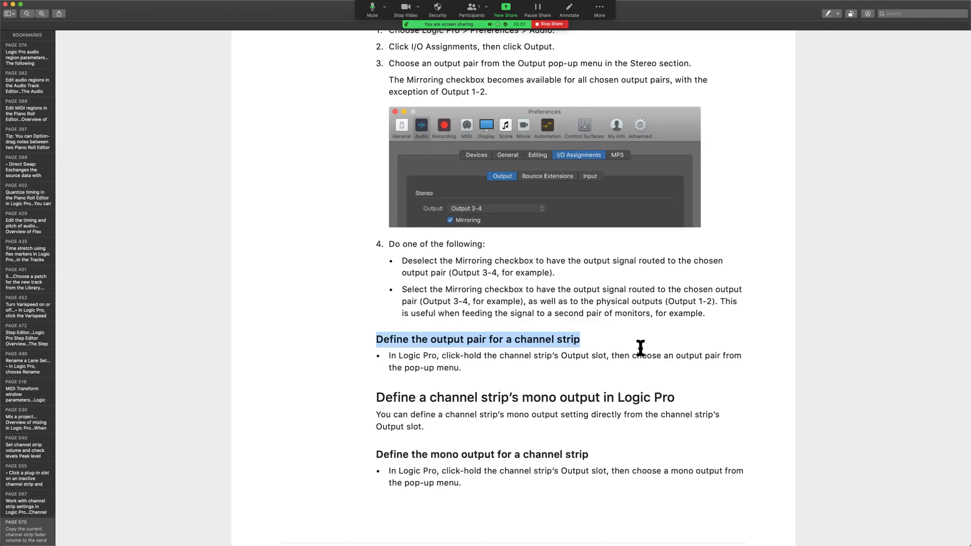
{"action": "scroll", "coordinate": [641, 348], "scroll_direction": "down", "scroll_amount": 3}
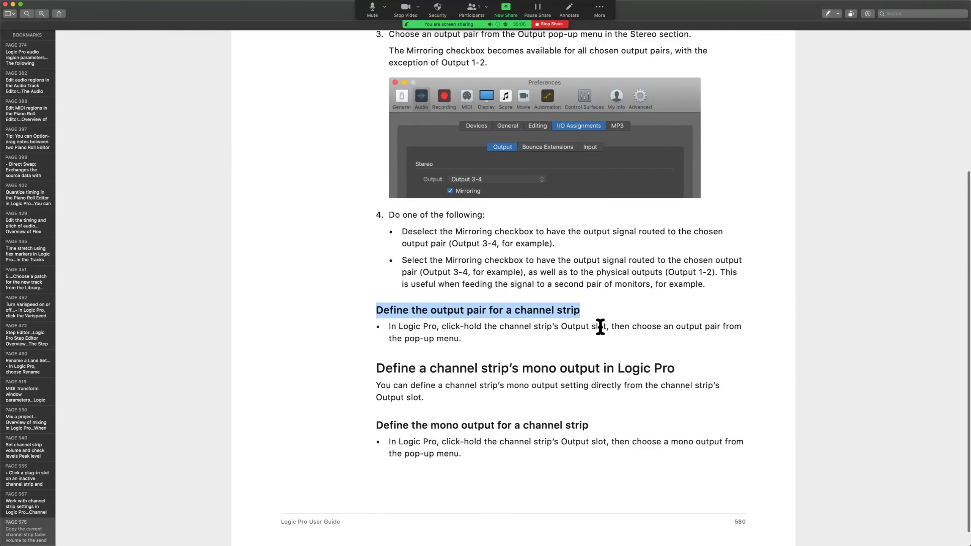
{"action": "scroll", "coordinate": [469, 352], "scroll_direction": "down", "scroll_amount": 2}
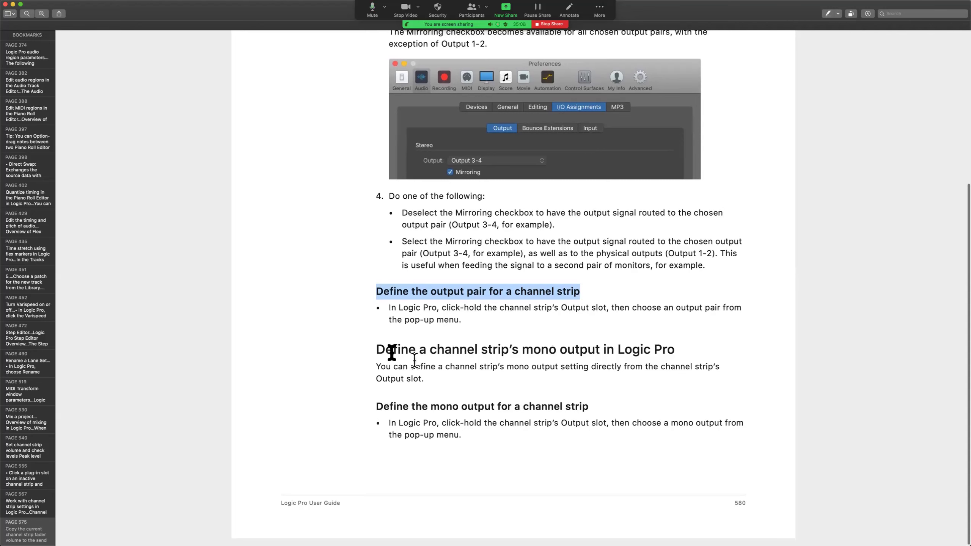
{"action": "triple_click", "coordinate": [378, 349]}
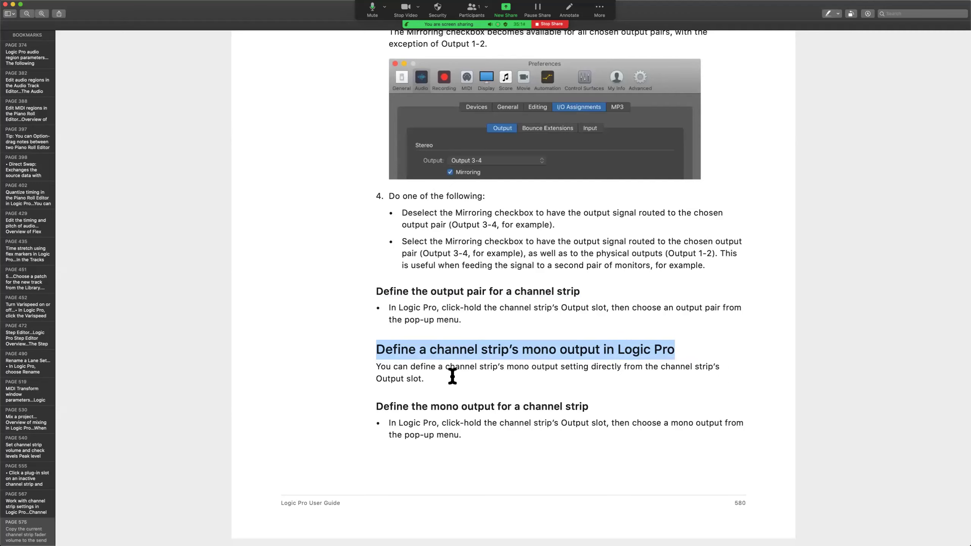
Switch to Logic Pro and close the project folder window and the Preferences window.
{"action": "key", "text": "ctrl+Right"}
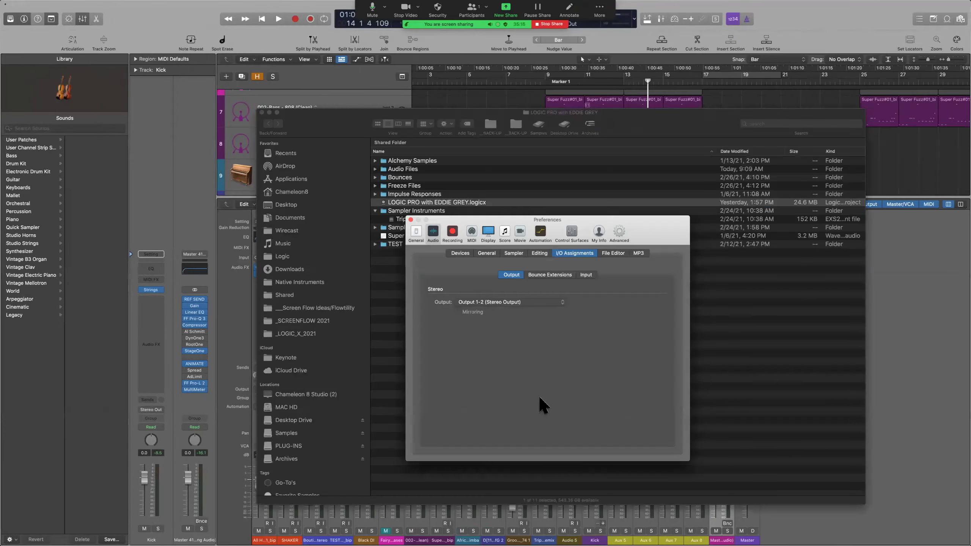
{"action": "left_click", "coordinate": [261, 112]}
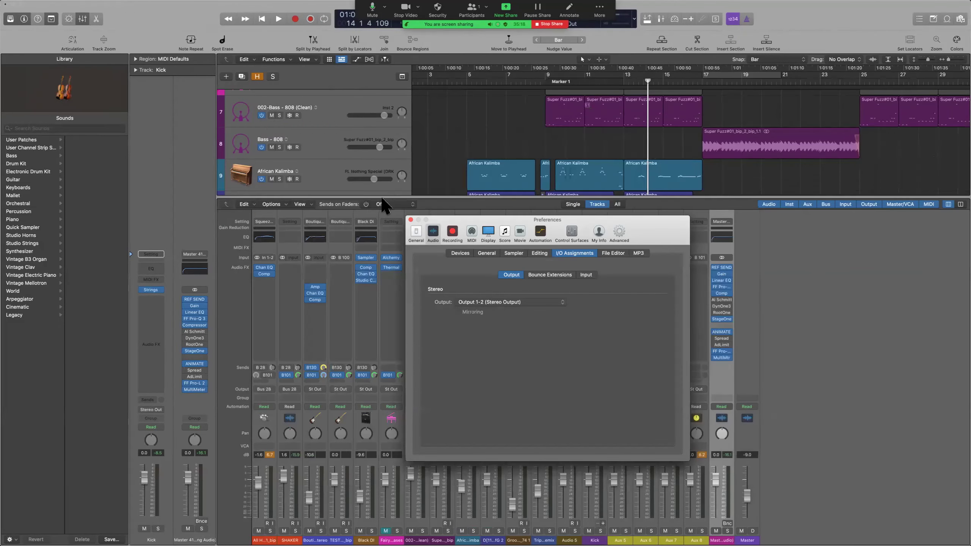
{"action": "left_click", "coordinate": [410, 220]}
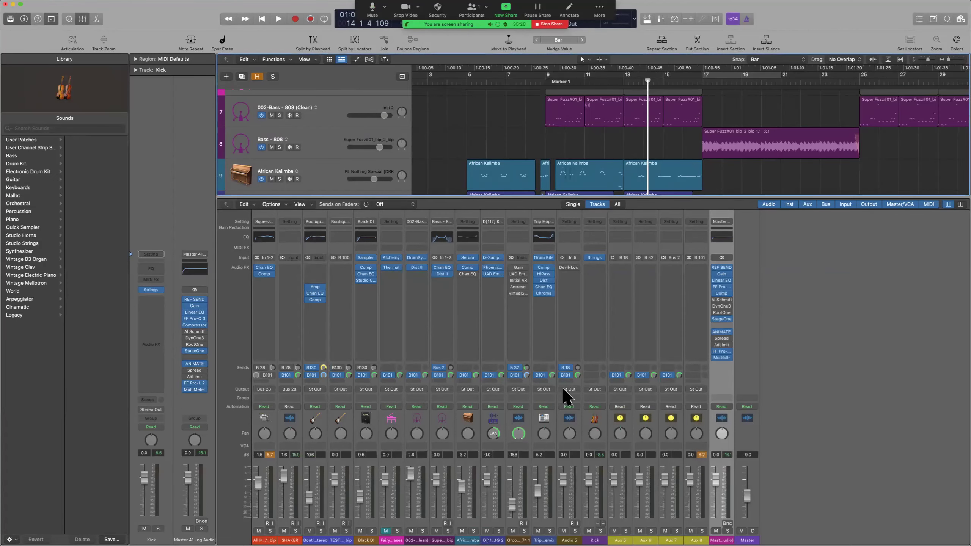
Examine the output routing choices of the Kick and Aux 5 channel strips in the Mixer without changing them.
{"action": "left_click", "coordinate": [594, 390]}
{"action": "mouse_move", "coordinate": [601, 412]}
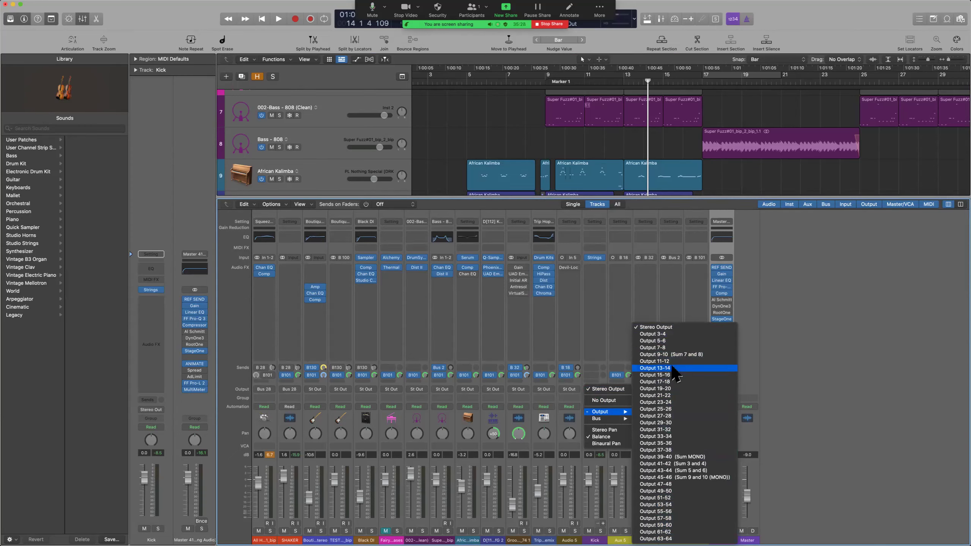
{"action": "left_click", "coordinate": [608, 298]}
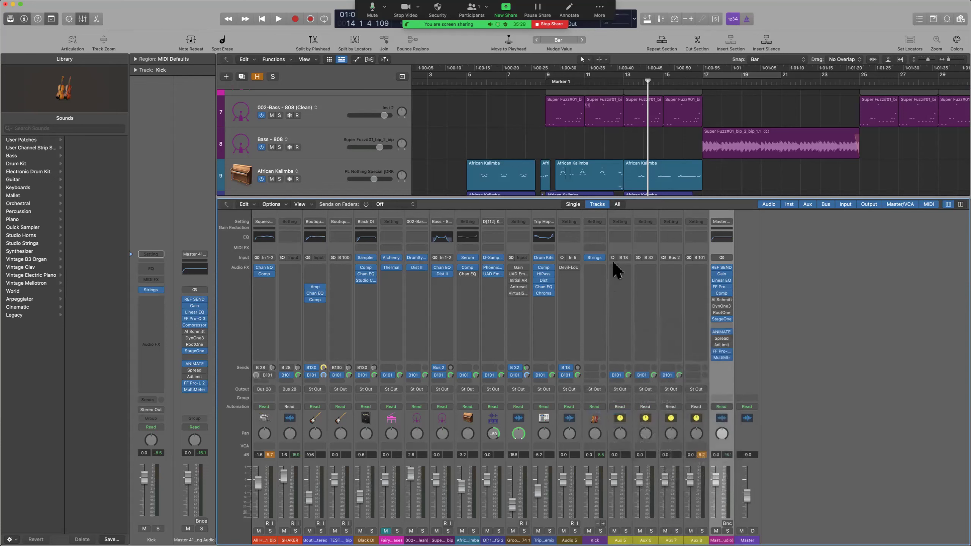
{"action": "left_click", "coordinate": [620, 389]}
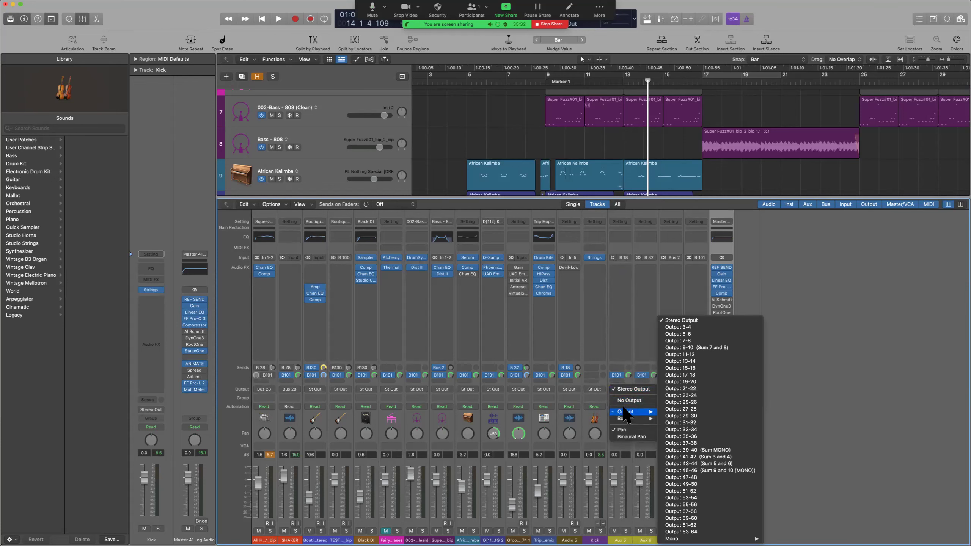
{"action": "left_click", "coordinate": [614, 261]}
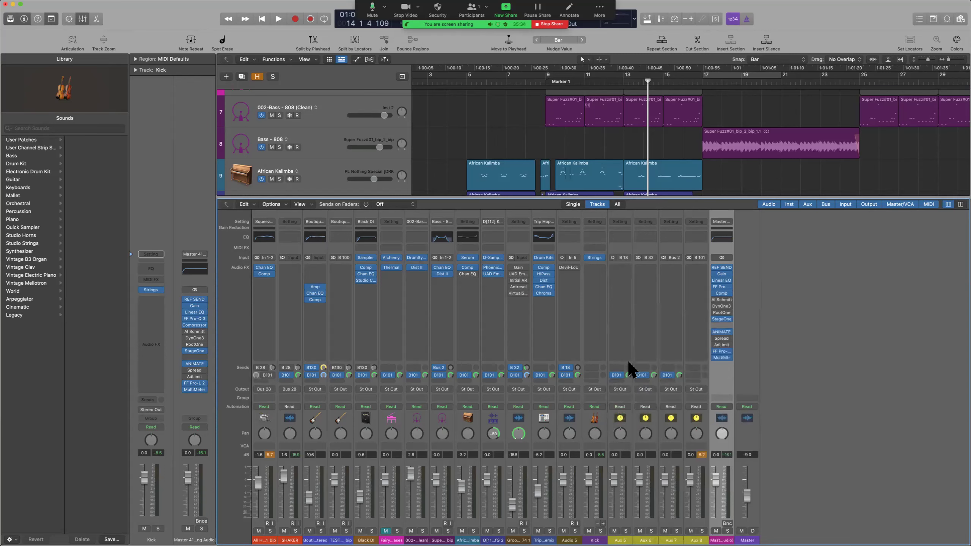
Compare the output routing choices of the Aux 5 and Aux 6 channel strips, including Aux 5's mono outputs, without changing them.
{"action": "left_click", "coordinate": [620, 389]}
{"action": "mouse_move", "coordinate": [626, 412]}
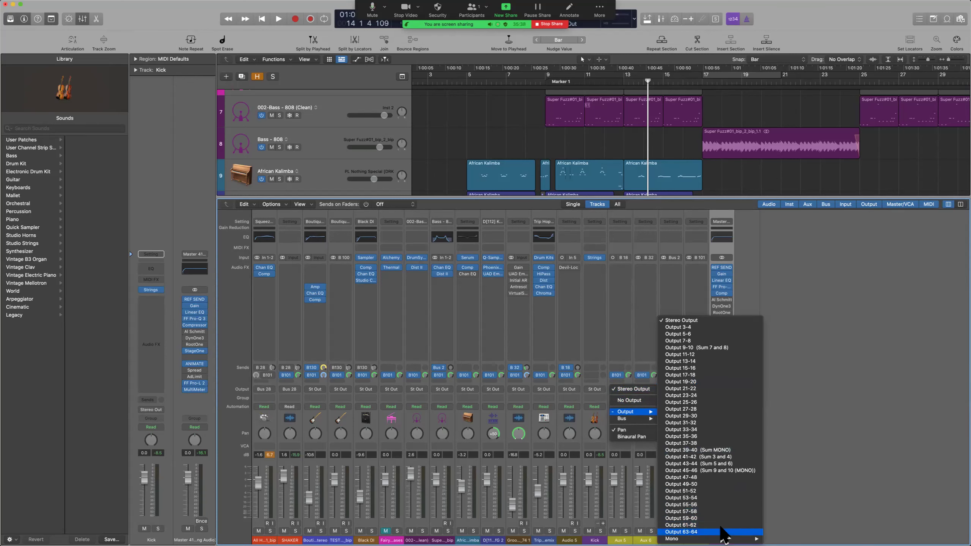
{"action": "mouse_move", "coordinate": [723, 539]}
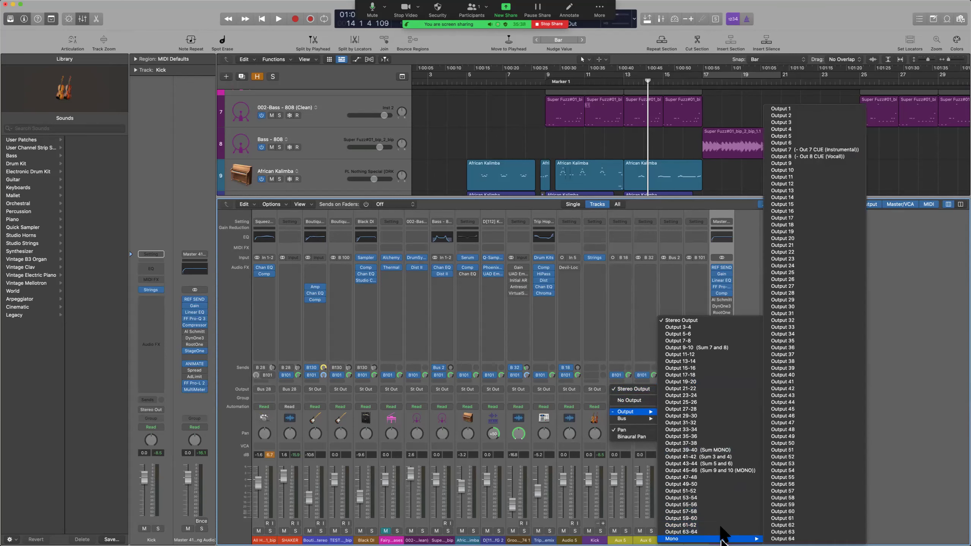
{"action": "left_click", "coordinate": [847, 253]}
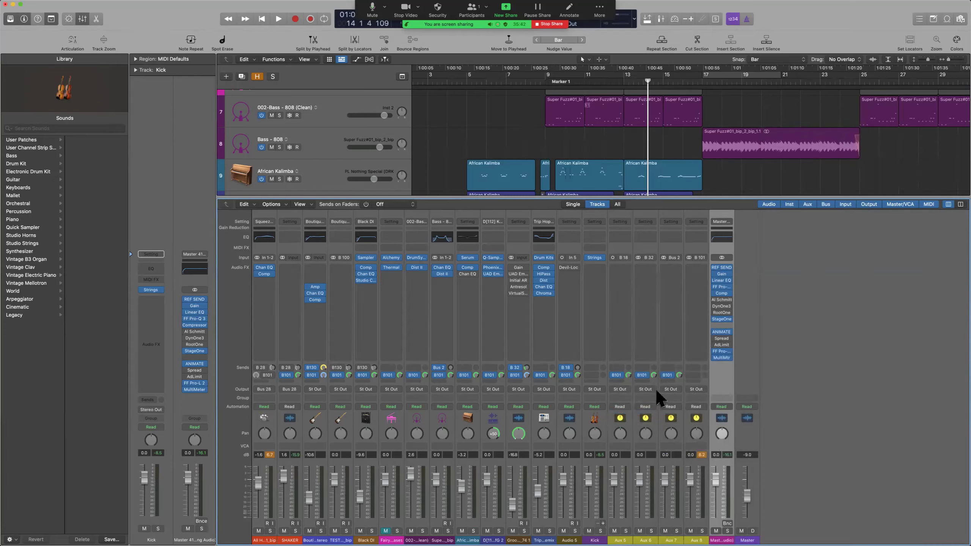
{"action": "left_click", "coordinate": [654, 390]}
{"action": "mouse_move", "coordinate": [652, 421]}
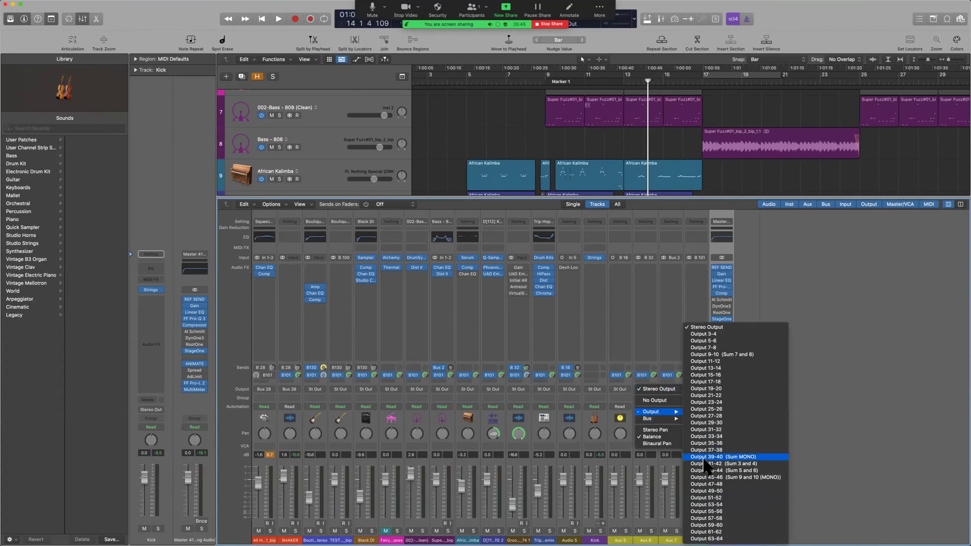
{"action": "left_click", "coordinate": [705, 458]}
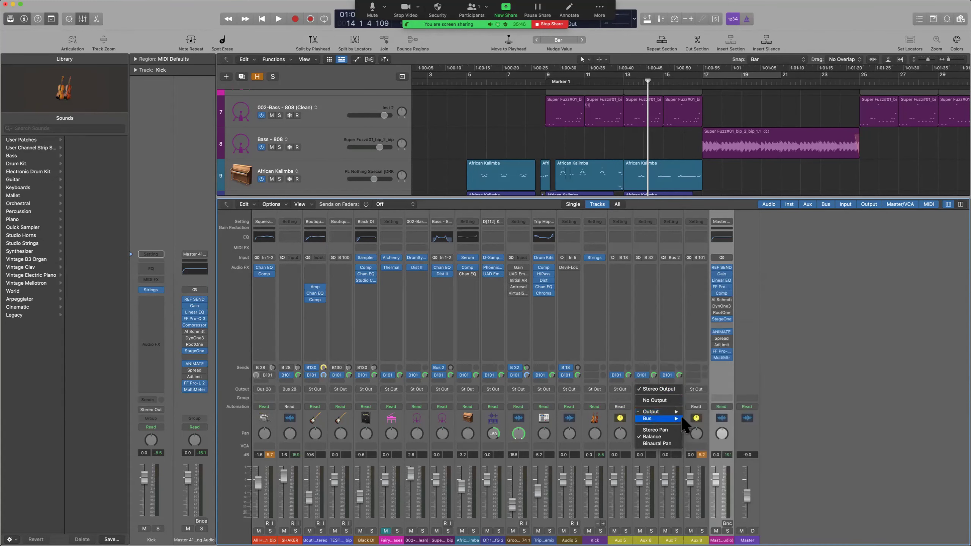
{"action": "left_click", "coordinate": [617, 410]}
{"action": "left_click", "coordinate": [623, 390]}
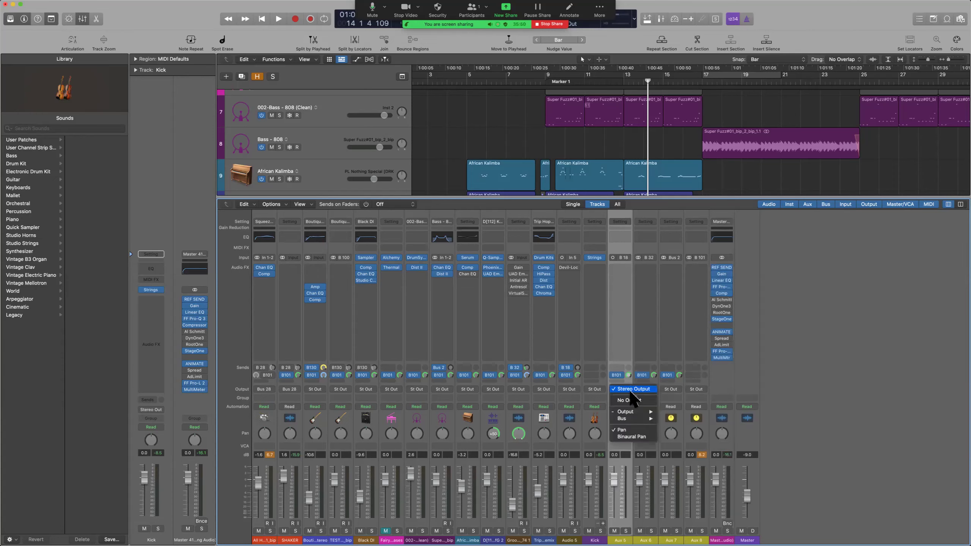
{"action": "mouse_move", "coordinate": [637, 411]}
{"action": "mouse_move", "coordinate": [697, 538]}
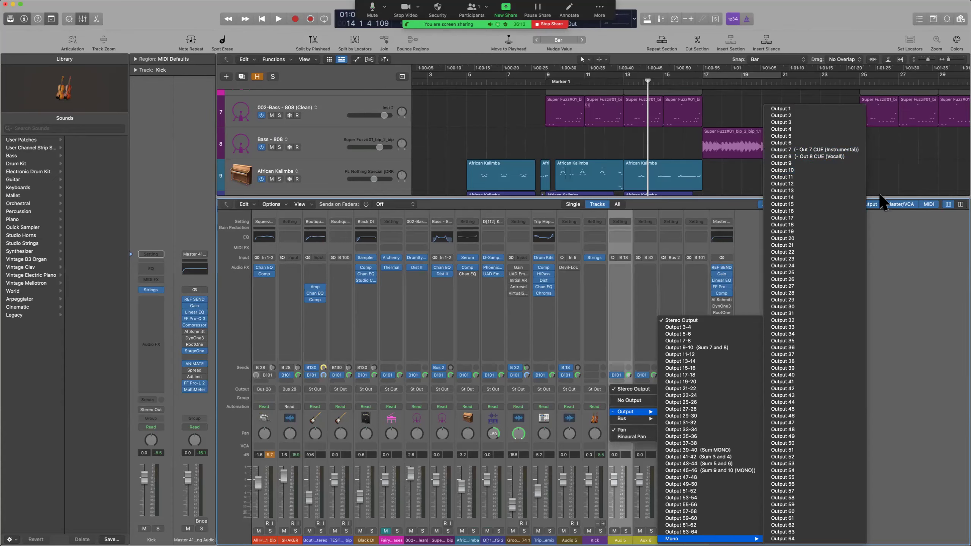
{"action": "left_click", "coordinate": [885, 299]}
Open the audio I/O Assignments preferences and the I/O Labels window, and place the labels window over the middle of the Mixer.
{"action": "key", "text": "ctrl+Left"}
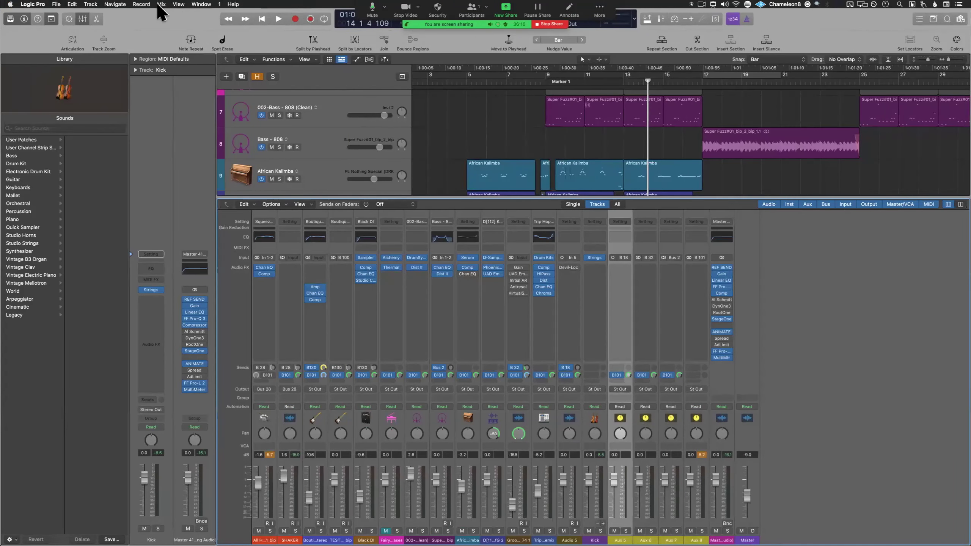
{"action": "left_click", "coordinate": [160, 5]}
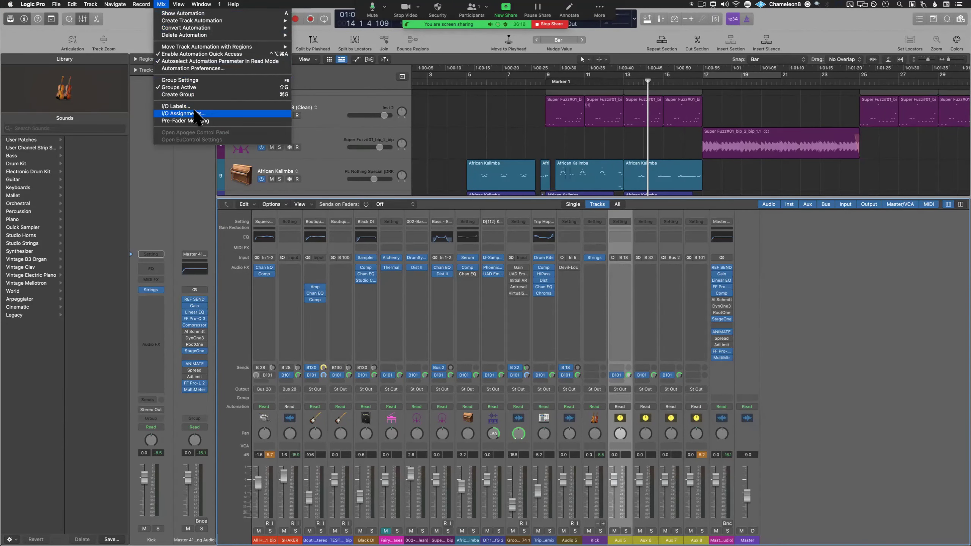
{"action": "left_click", "coordinate": [196, 114]}
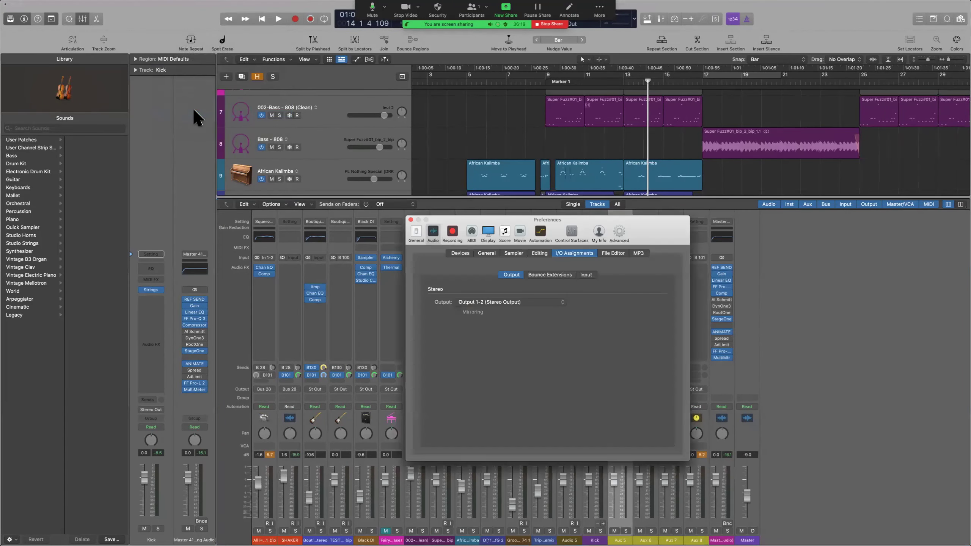
{"action": "left_click", "coordinate": [177, 4]}
{"action": "mouse_move", "coordinate": [161, 5]}
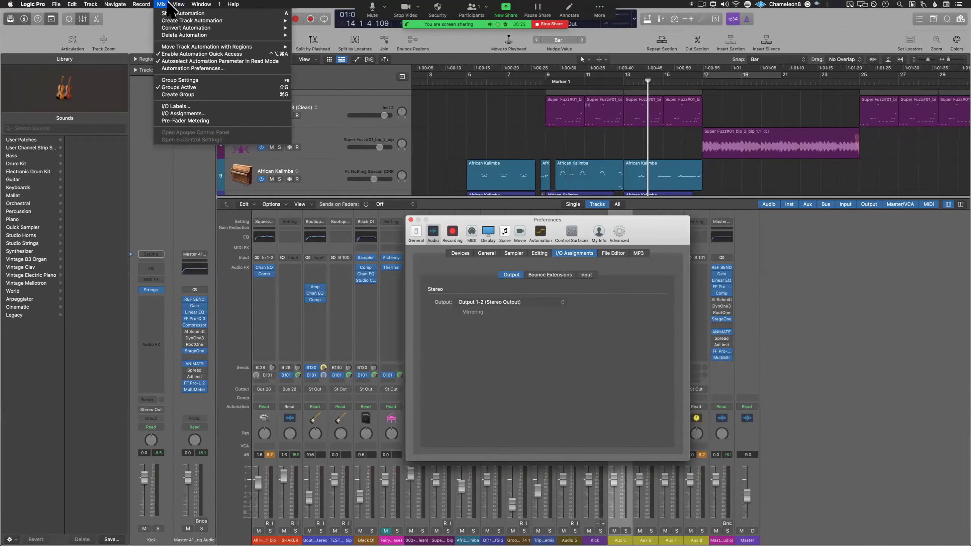
{"action": "left_click", "coordinate": [187, 106]}
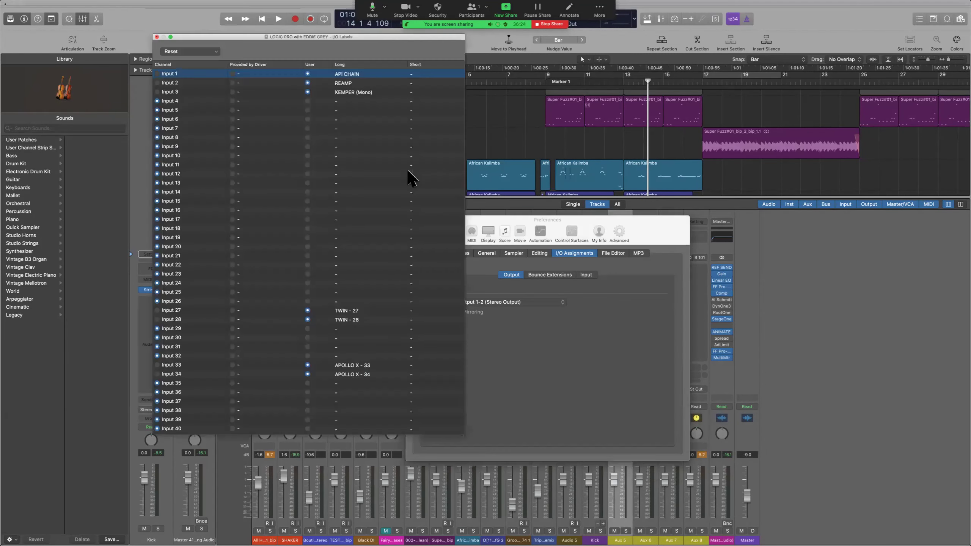
{"action": "left_click_drag", "start_coordinate": [363, 37], "coordinate": [568, 125]}
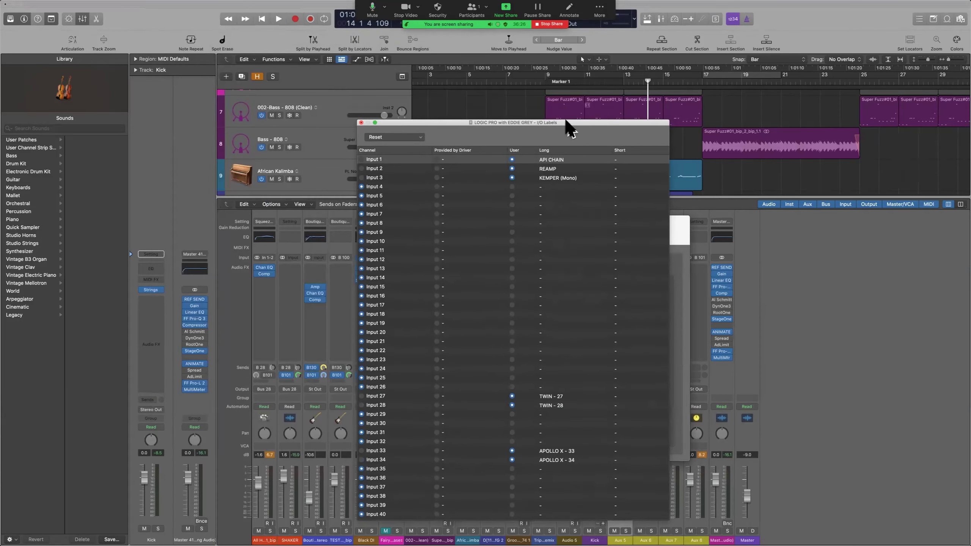
Clear the long user labels of Output 7 and Output 8 in the I/O Labels window and have Output 8 use its channel name.
{"action": "scroll", "coordinate": [524, 283], "scroll_direction": "down", "scroll_amount": 1}
{"action": "scroll", "coordinate": [522, 281], "scroll_direction": "down", "scroll_amount": 5}
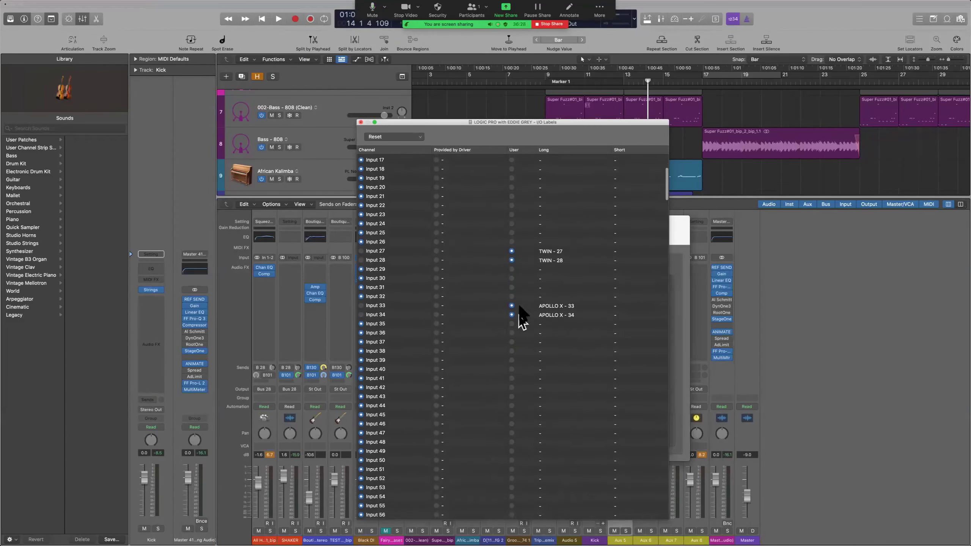
{"action": "left_click", "coordinate": [563, 305]}
{"action": "scroll", "coordinate": [563, 306], "scroll_direction": "up", "scroll_amount": 1}
{"action": "left_click", "coordinate": [563, 320]}
{"action": "scroll", "coordinate": [565, 327], "scroll_direction": "down", "scroll_amount": 10}
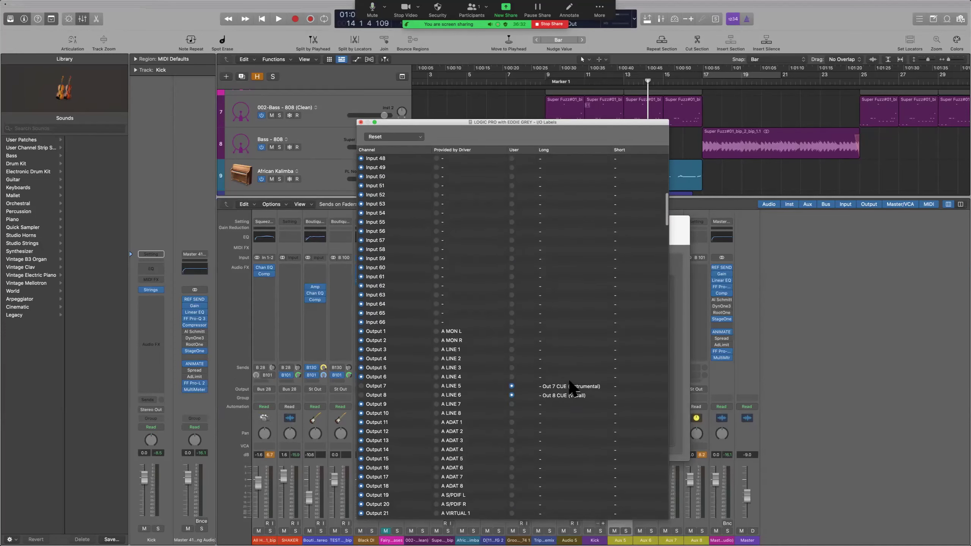
{"action": "left_click", "coordinate": [570, 383]}
{"action": "left_click", "coordinate": [570, 383]}
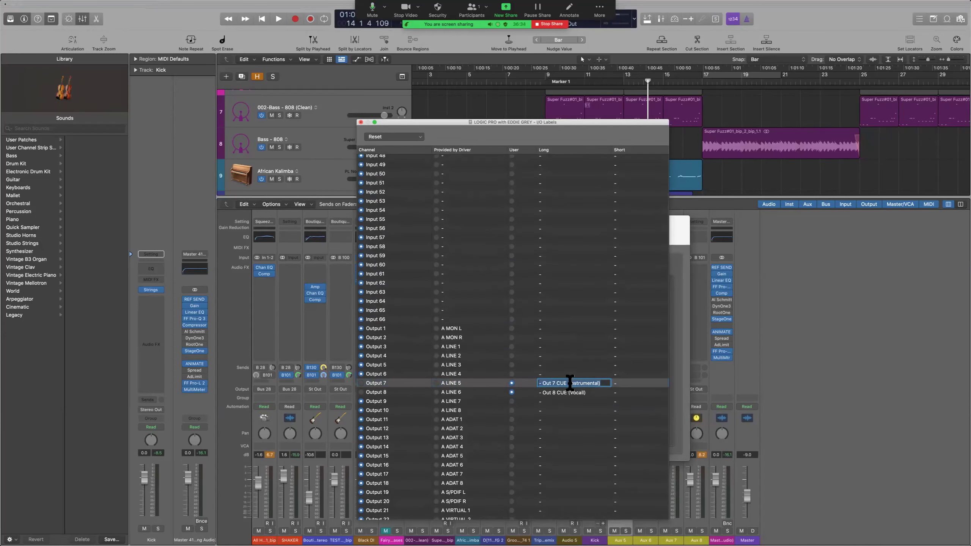
{"action": "key", "text": "BackSpace"}
{"action": "left_click", "coordinate": [572, 395]}
{"action": "left_click", "coordinate": [574, 393]}
{"action": "key", "text": "BackSpace"}
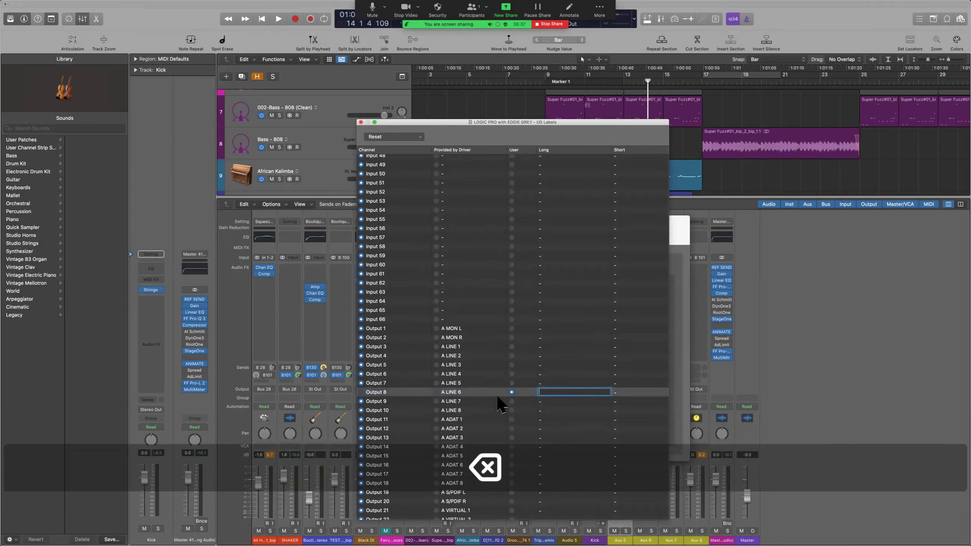
{"action": "left_click", "coordinate": [363, 394]}
Look through the remaining output and bus labels and the reset choices, leaving them unchanged, and close the I/O Labels window.
{"action": "scroll", "coordinate": [486, 291], "scroll_direction": "down", "scroll_amount": 15}
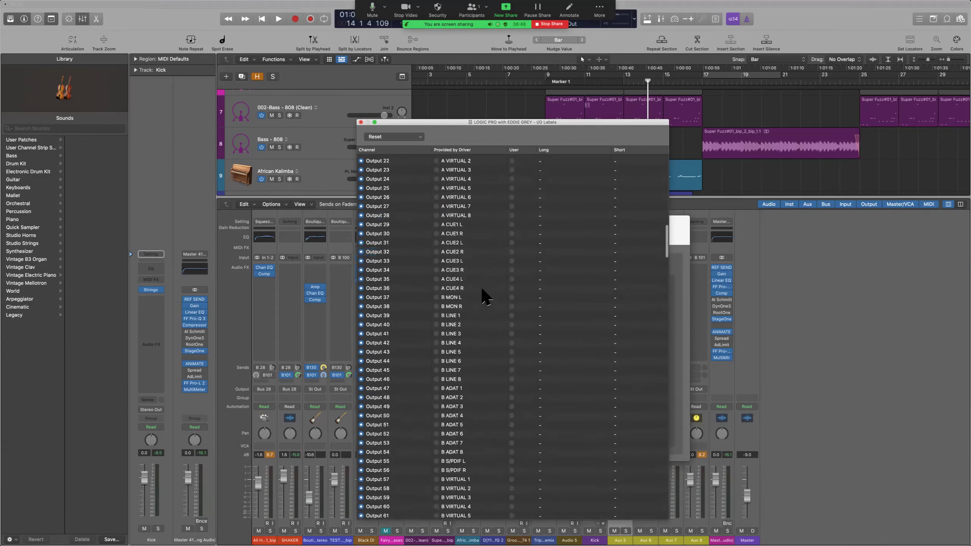
{"action": "left_click", "coordinate": [402, 133]}
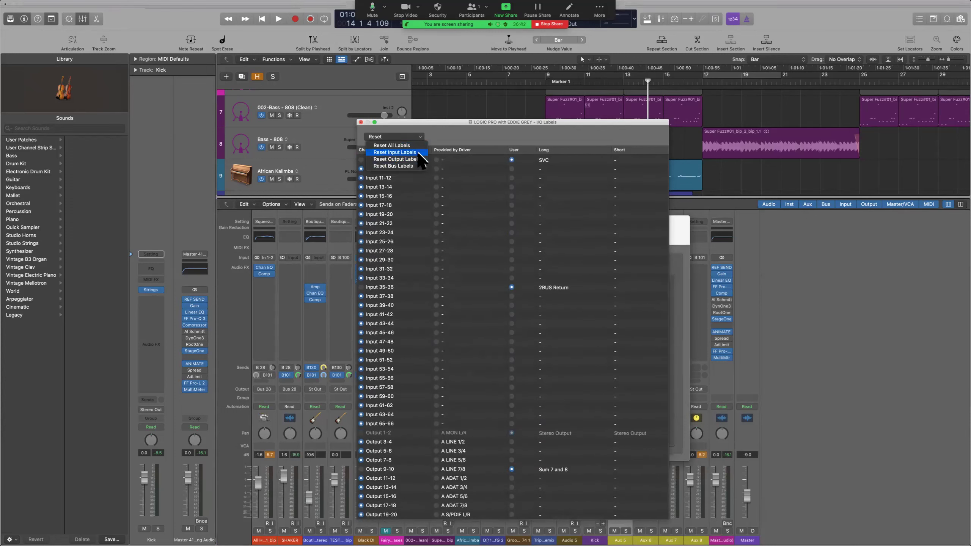
{"action": "left_click", "coordinate": [529, 132]}
{"action": "scroll", "coordinate": [524, 322], "scroll_direction": "down", "scroll_amount": 15}
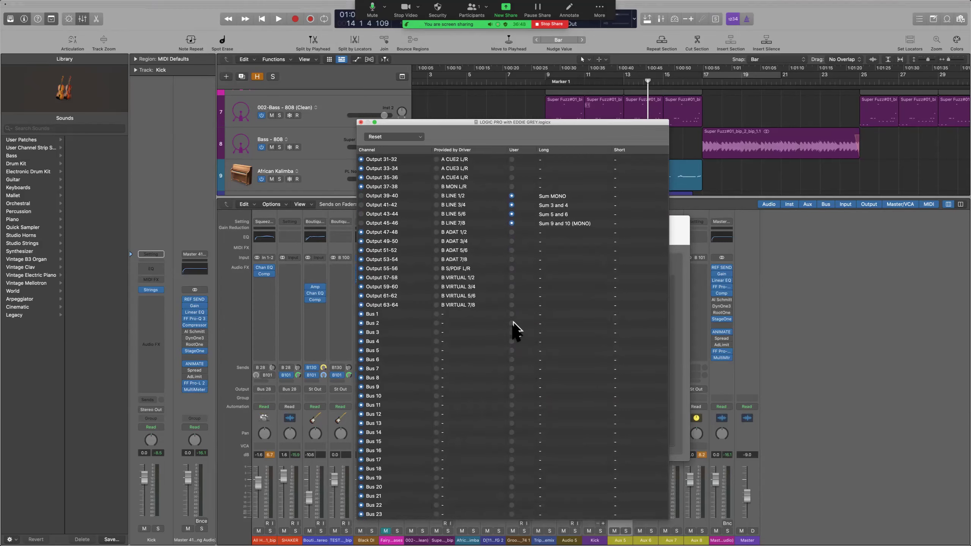
{"action": "scroll", "coordinate": [560, 330], "scroll_direction": "down", "scroll_amount": 15}
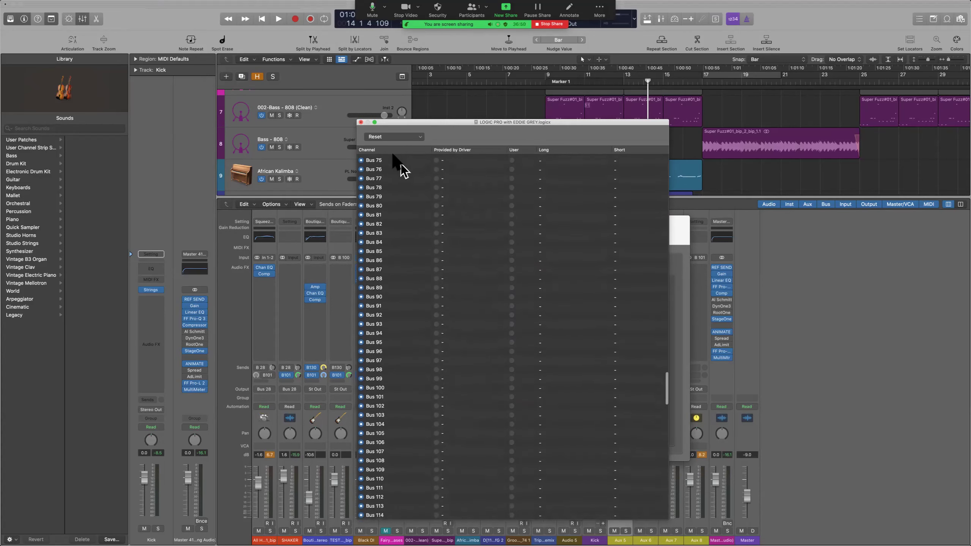
{"action": "left_click", "coordinate": [362, 122]}
Switch to the user guide PDF and read the section on creating tracks and Track Stacks for signal flow channel strips.
{"action": "key", "text": "super+Tab"}
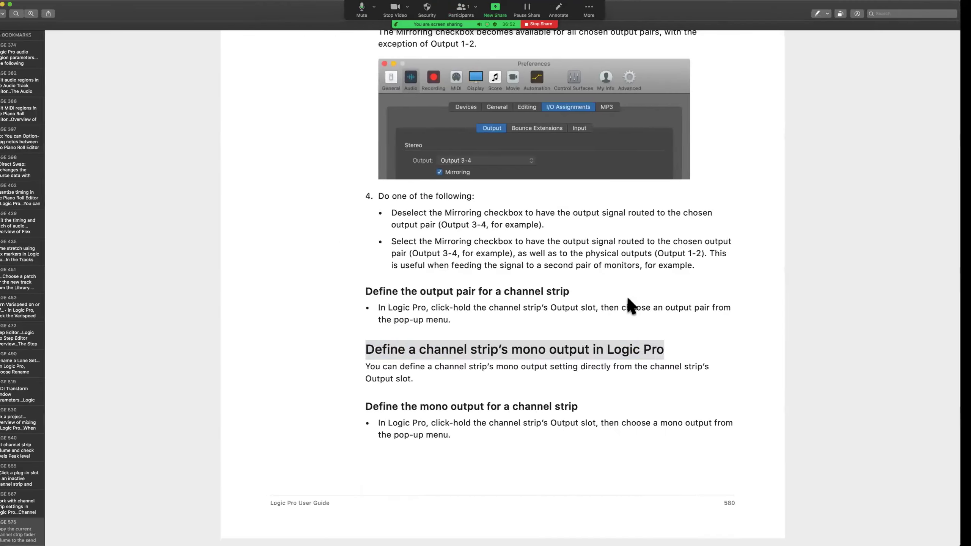
{"action": "scroll", "coordinate": [566, 345], "scroll_direction": "down", "scroll_amount": 15}
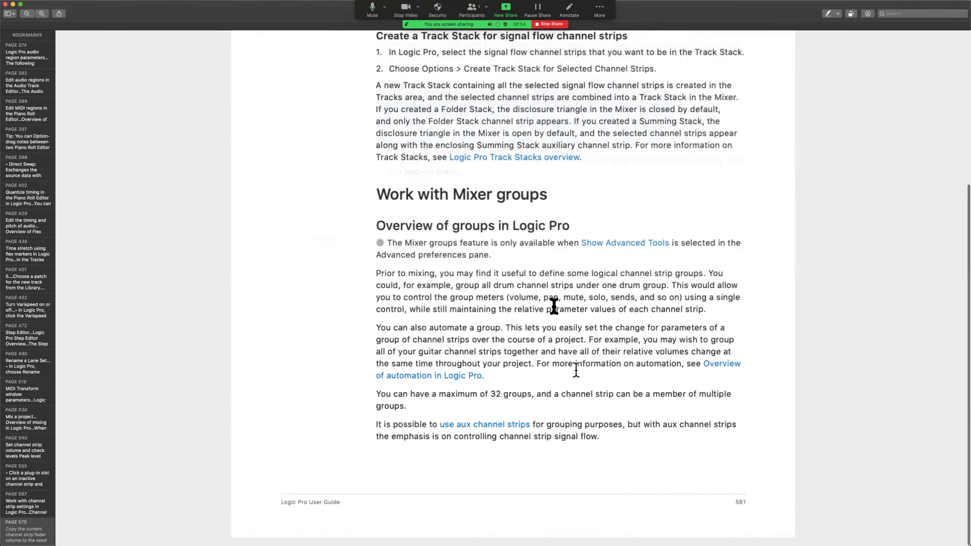
{"action": "scroll", "coordinate": [538, 204], "scroll_direction": "up", "scroll_amount": 3}
{"action": "scroll", "coordinate": [538, 205], "scroll_direction": "up", "scroll_amount": 4}
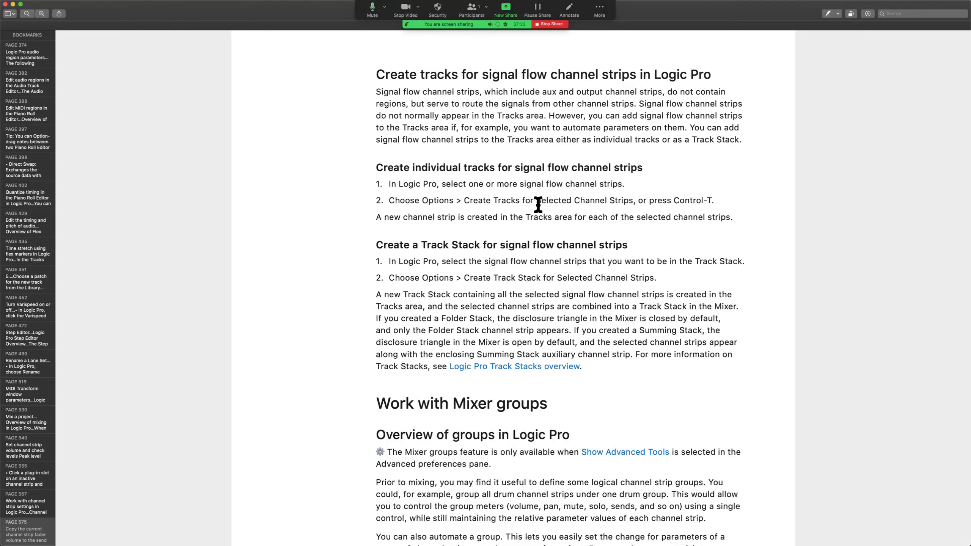
Switch to Logic Pro and close the Preferences window.
{"action": "key", "text": "x"}
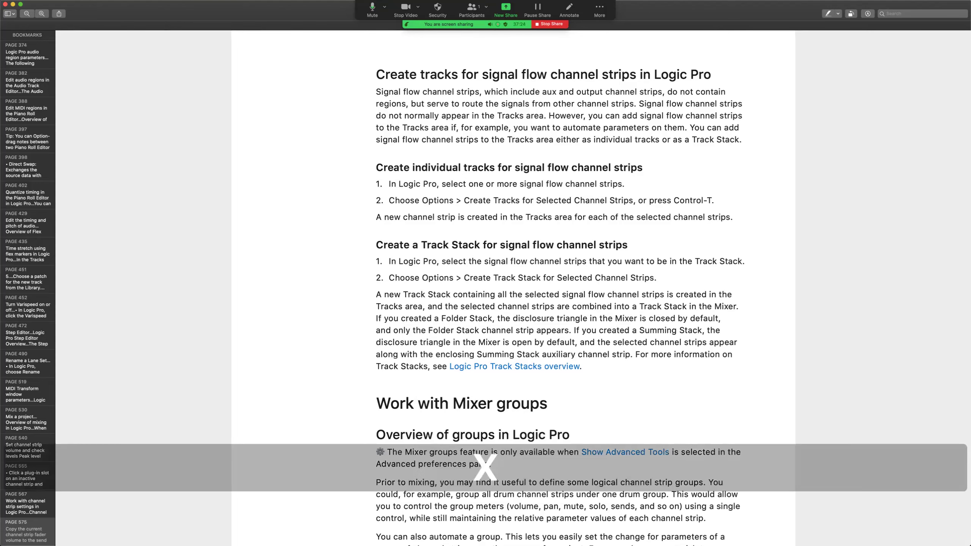
{"action": "key", "text": "ctrl+Right"}
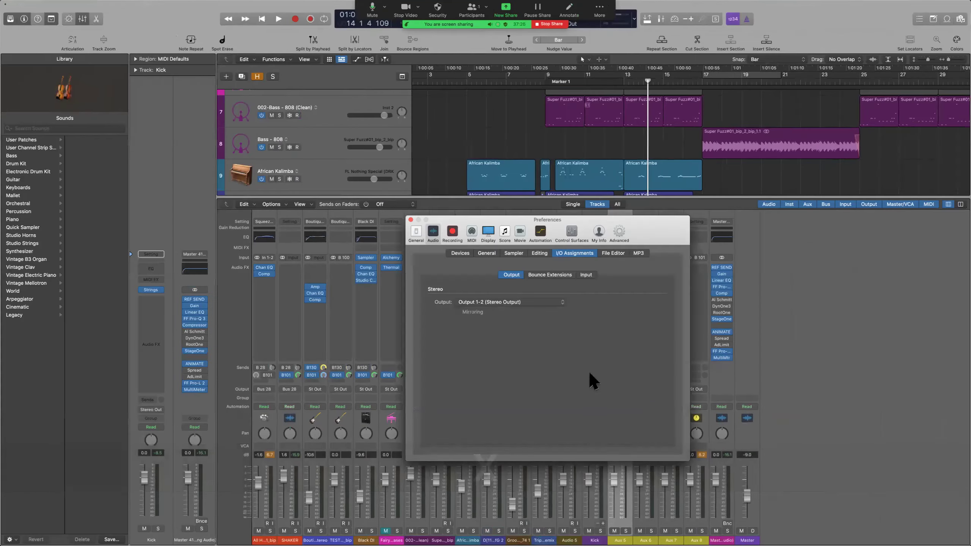
{"action": "left_click", "coordinate": [410, 219]}
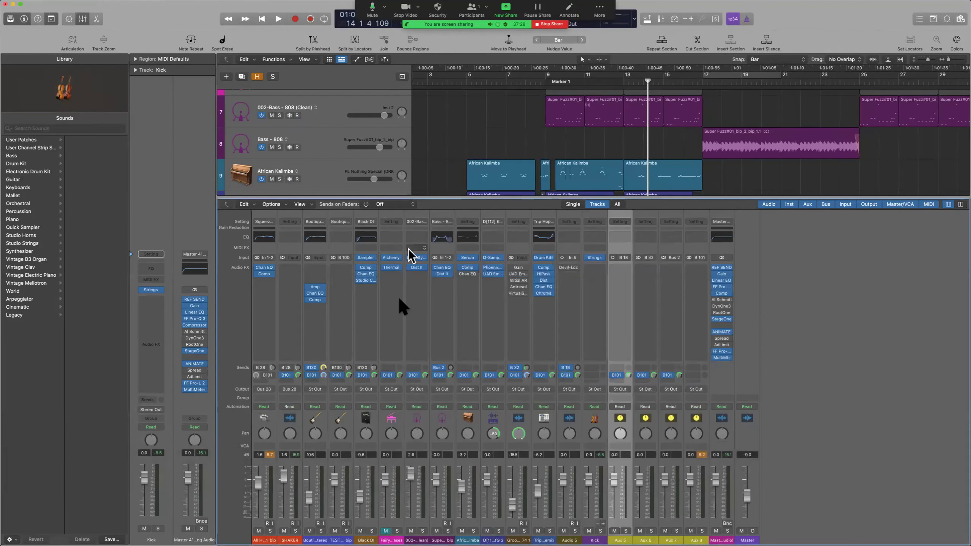
Select the SHAKER channel strip together with the first channel strip beside it and route both outputs to Bus 20.
{"action": "left_click", "coordinate": [291, 406]}
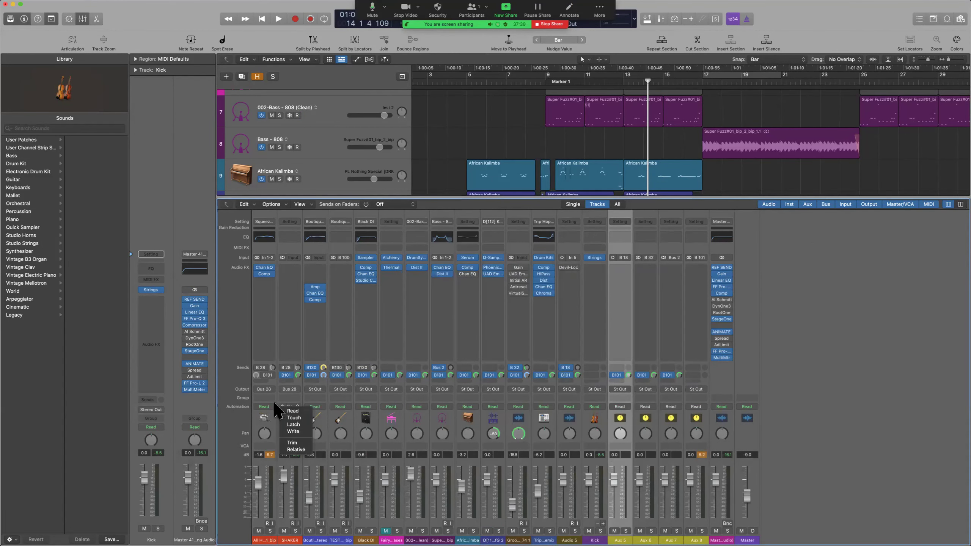
{"action": "left_click", "coordinate": [272, 404]}
{"action": "left_click", "coordinate": [268, 406]}
{"action": "left_click", "coordinate": [297, 412]}
{"action": "left_click", "coordinate": [297, 413]}
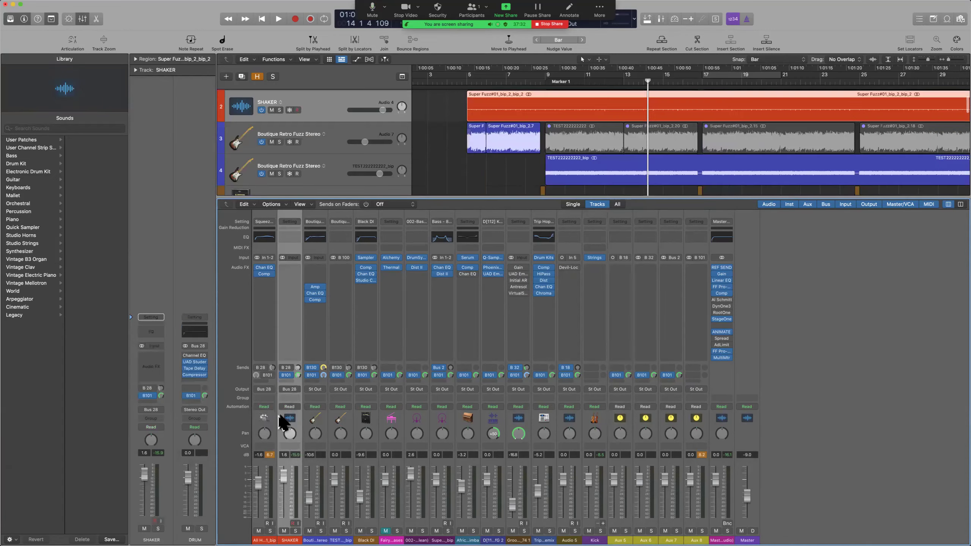
{"action": "left_click", "coordinate": [268, 416], "text": "shift"}
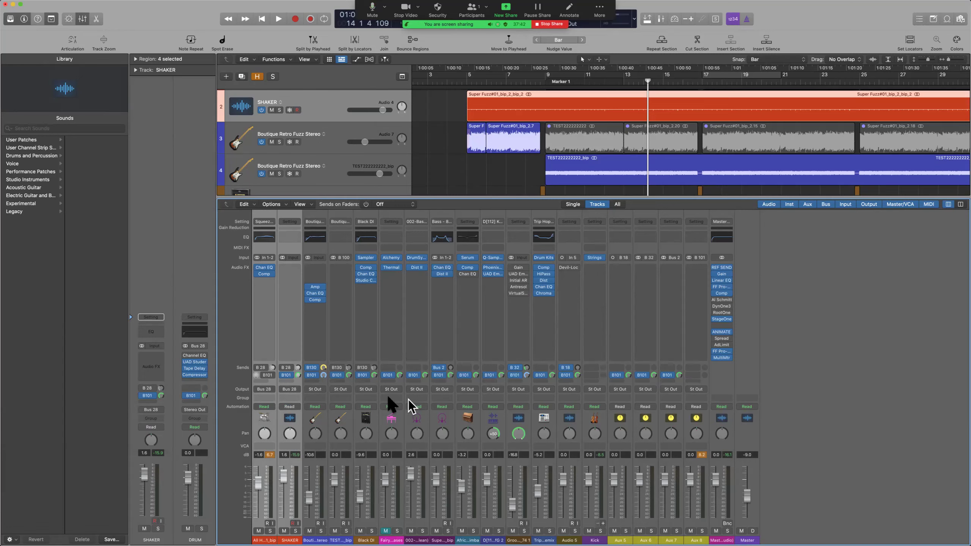
{"action": "key", "text": "shift"}
{"action": "left_click", "coordinate": [293, 389]}
{"action": "mouse_move", "coordinate": [300, 412]}
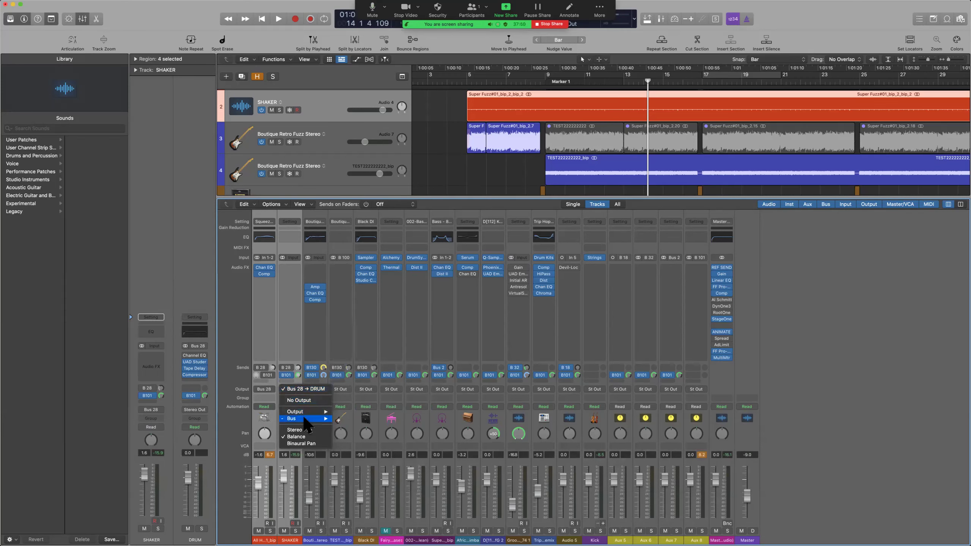
{"action": "left_click", "coordinate": [337, 401]}
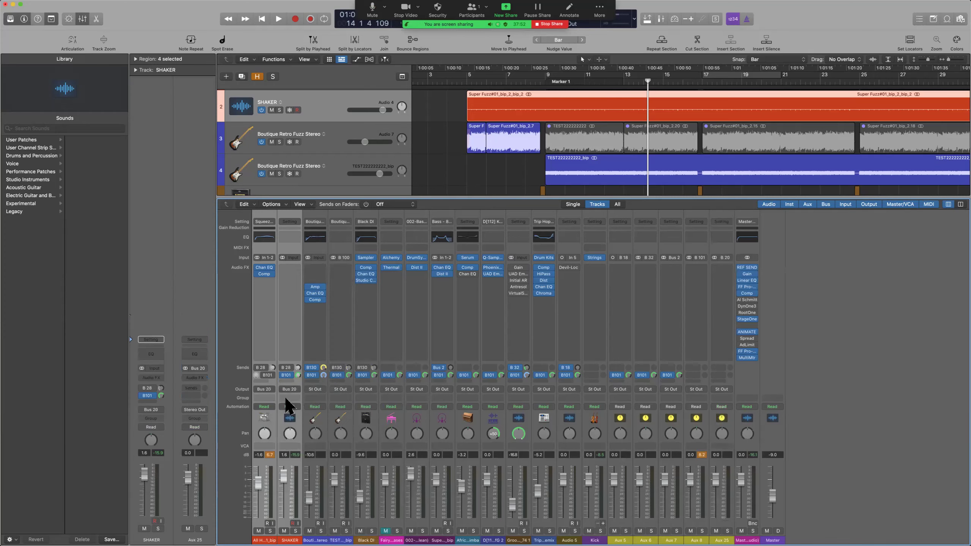
Select the Aux 25 channel strip fed by Bus 20 and view its available commands, including Create Track, without choosing any.
{"action": "left_click", "coordinate": [722, 418]}
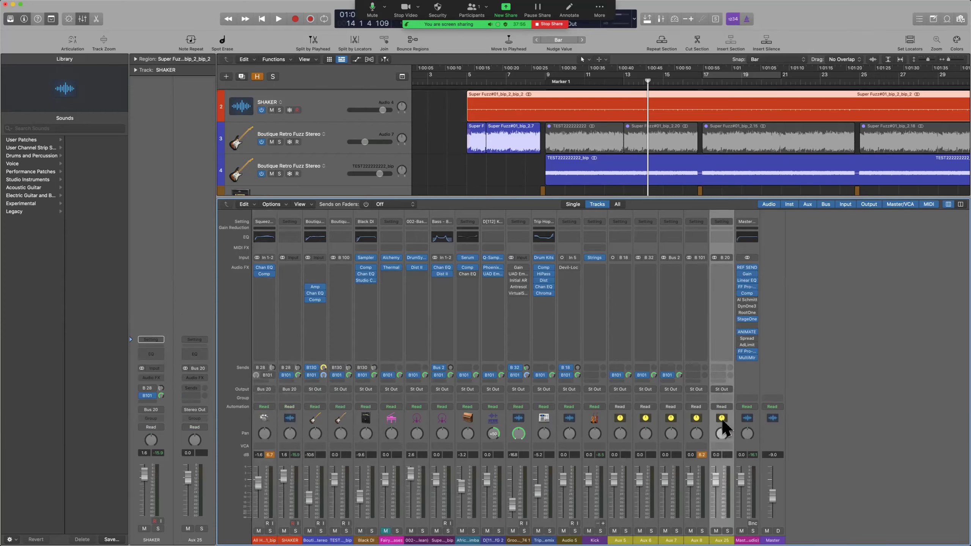
{"action": "right_click", "coordinate": [721, 417]}
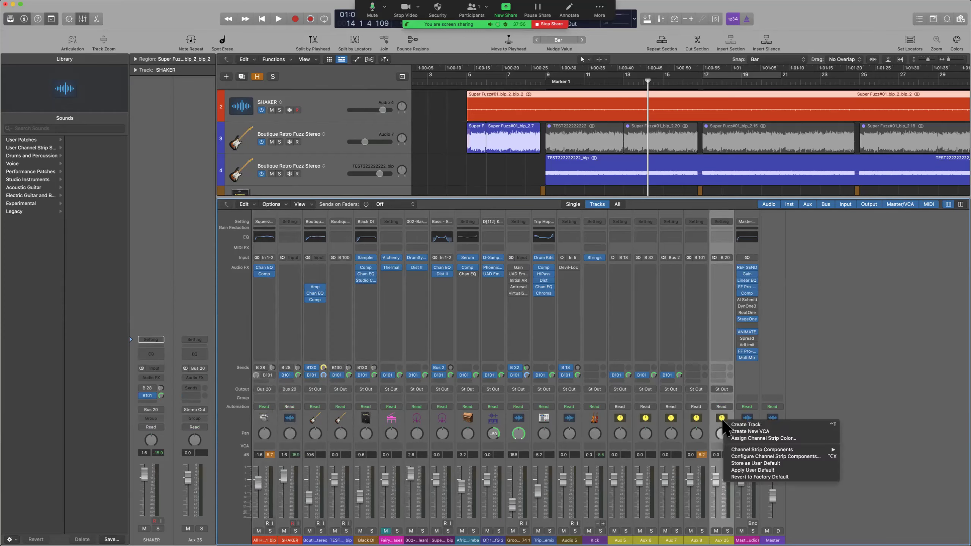
{"action": "left_click", "coordinate": [704, 408]}
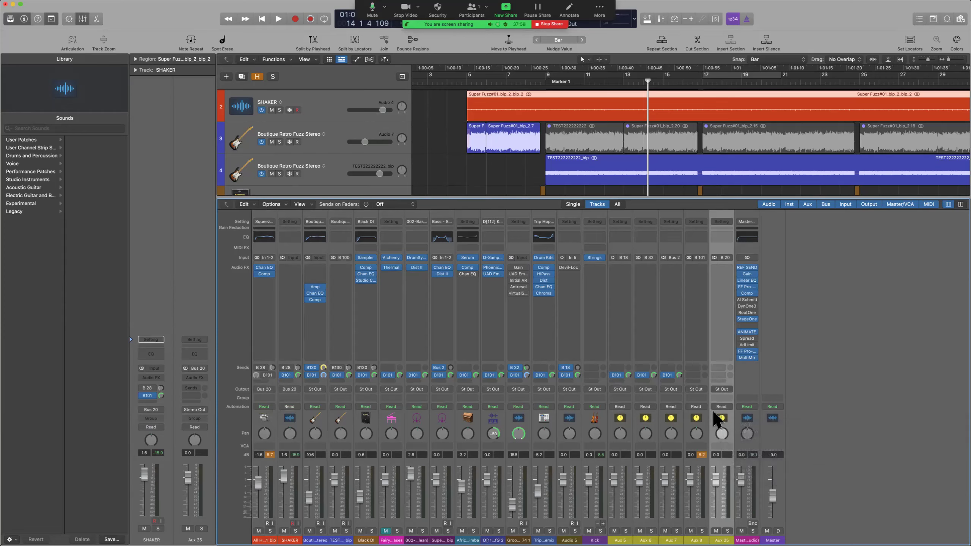
Create a track for the selected Aux 25 channel strip and look for it in the full track list.
{"action": "left_click", "coordinate": [271, 204]}
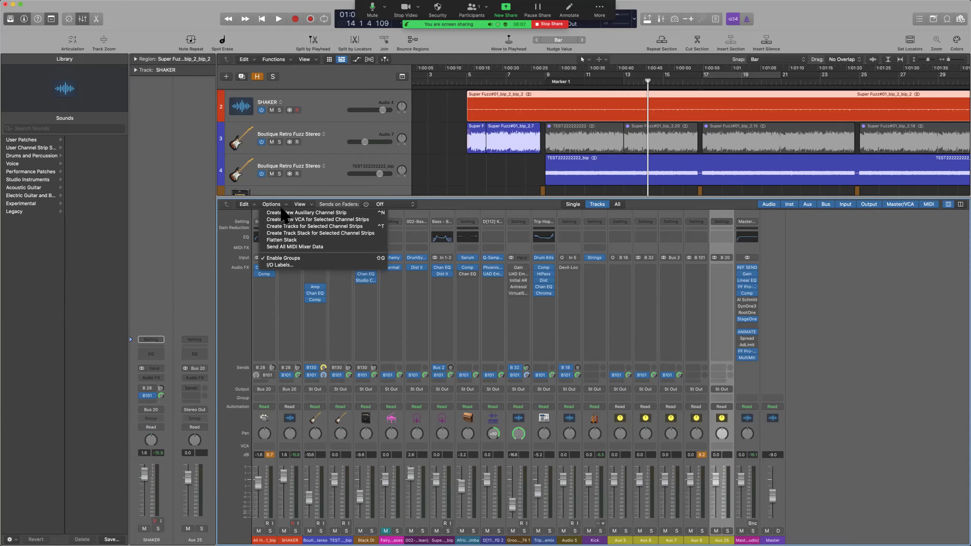
{"action": "left_click", "coordinate": [308, 227]}
{"action": "key", "text": "x"}
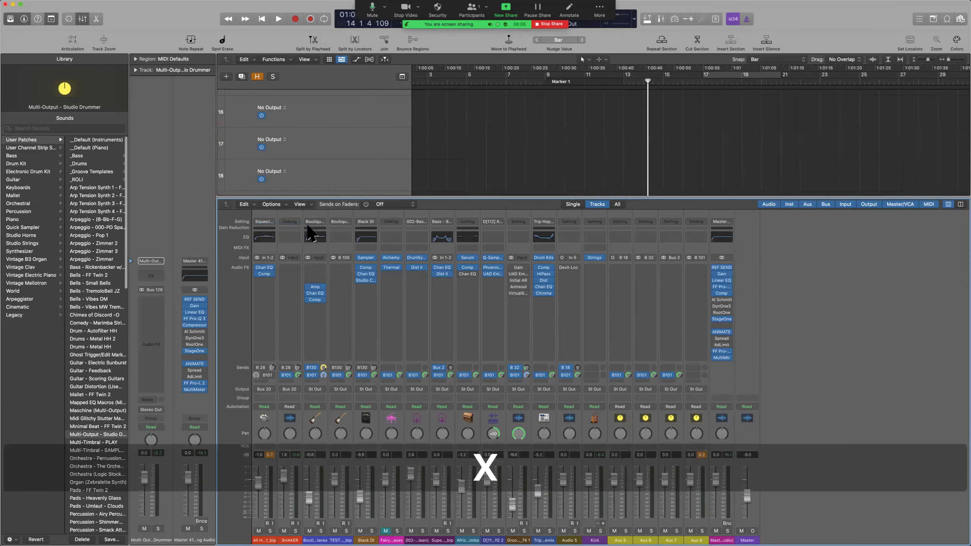
{"action": "scroll", "coordinate": [310, 358], "scroll_direction": "up", "scroll_amount": 5}
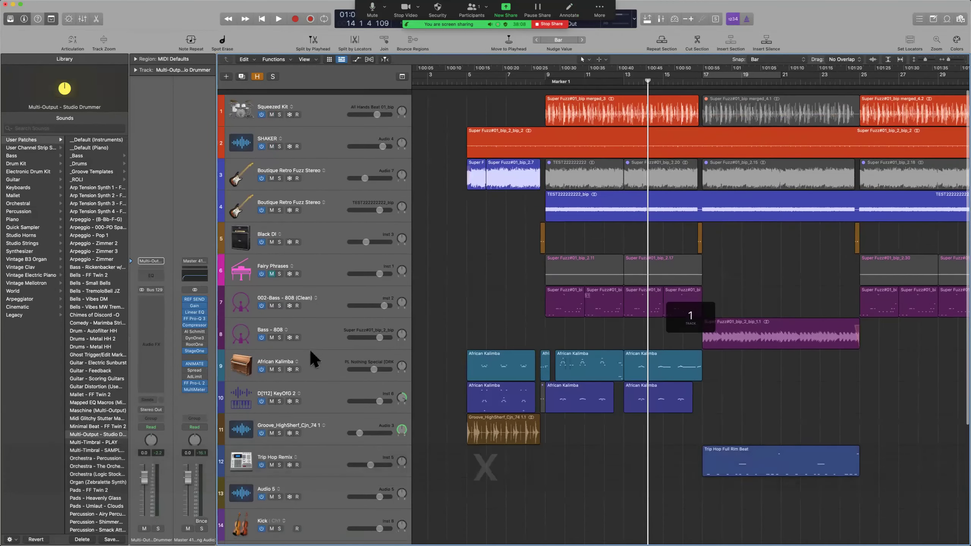
{"action": "scroll", "coordinate": [363, 394], "scroll_direction": "down", "scroll_amount": 5}
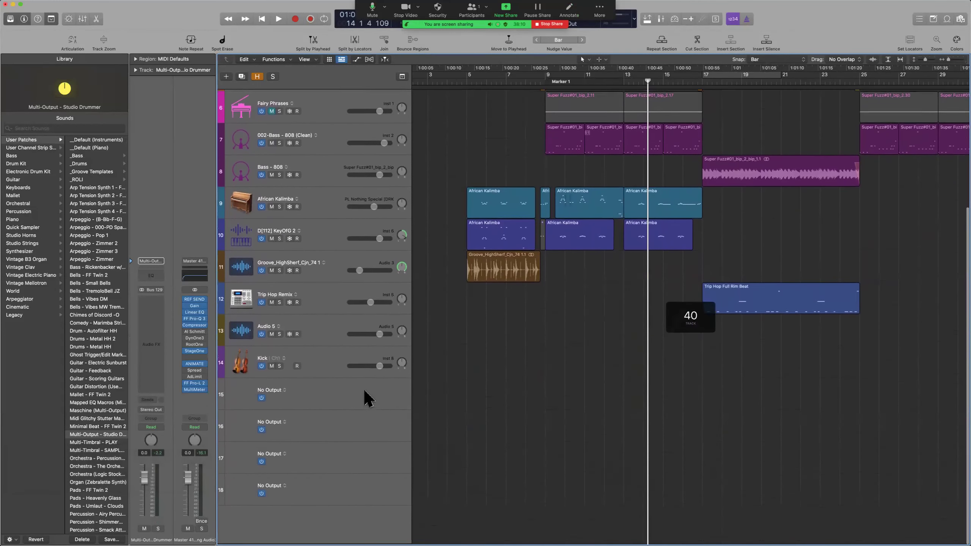
Create a track for the Aux 8 channel strip fed by Bus 101 and move it to the top of the track list.
{"action": "key", "text": "x"}
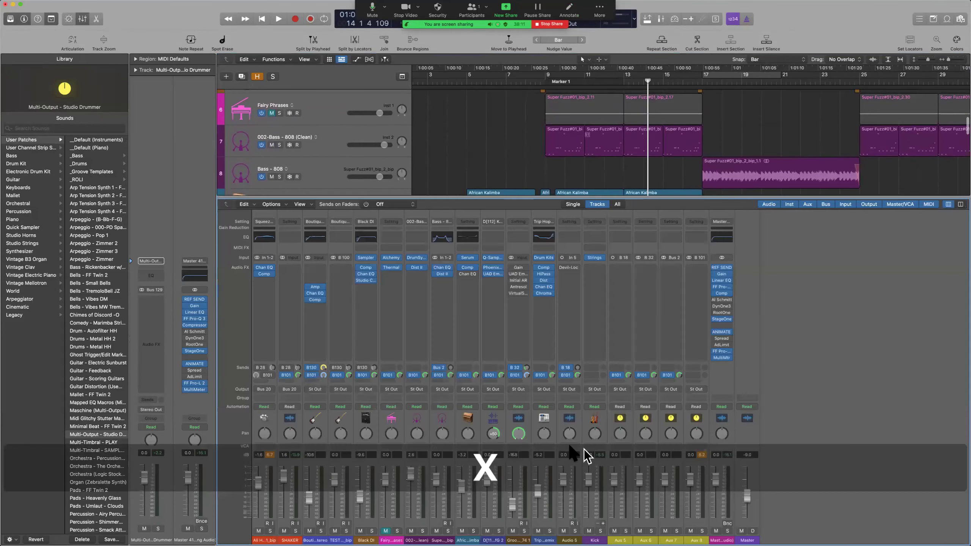
{"action": "left_click", "coordinate": [695, 420]}
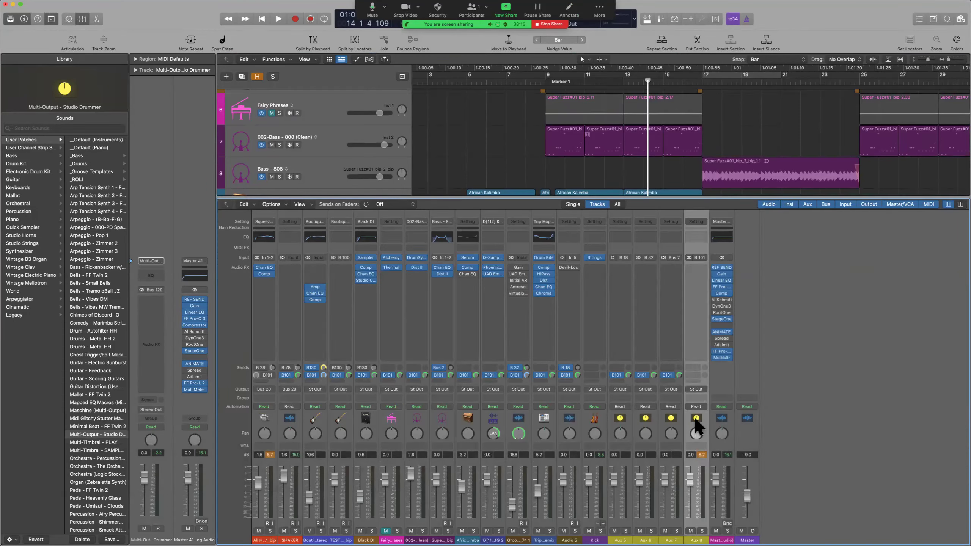
{"action": "right_click", "coordinate": [694, 416]}
{"action": "left_click", "coordinate": [700, 418]}
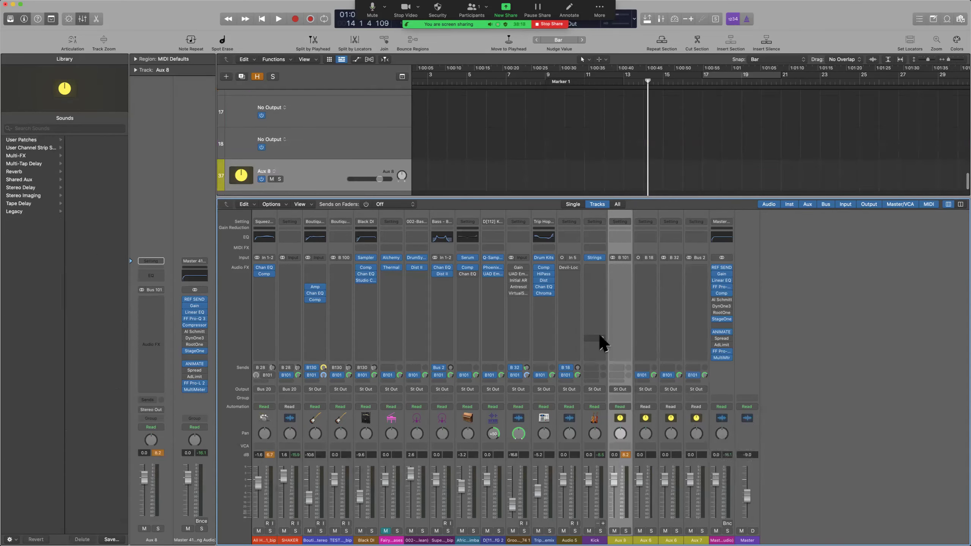
{"action": "key", "text": "x"}
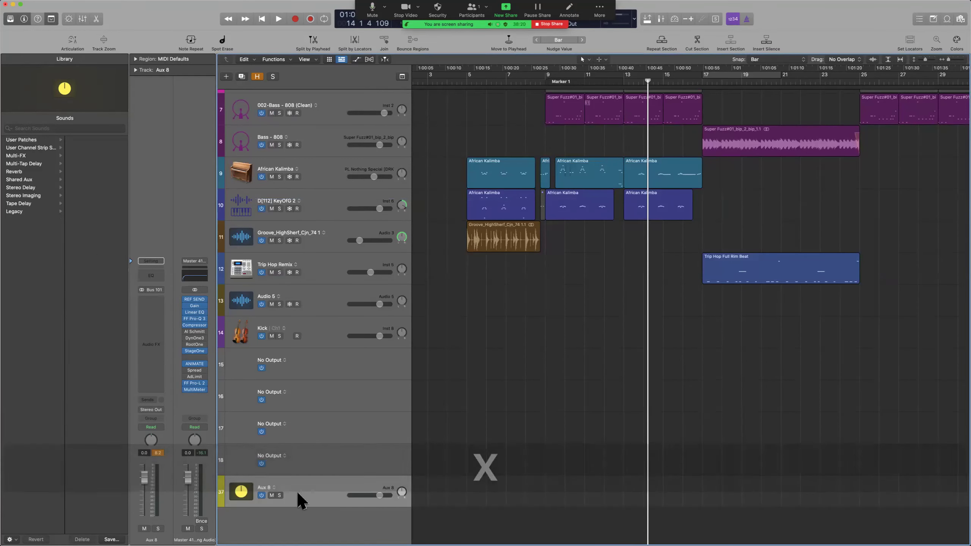
{"action": "left_click_drag", "start_coordinate": [301, 498], "coordinate": [297, 61]}
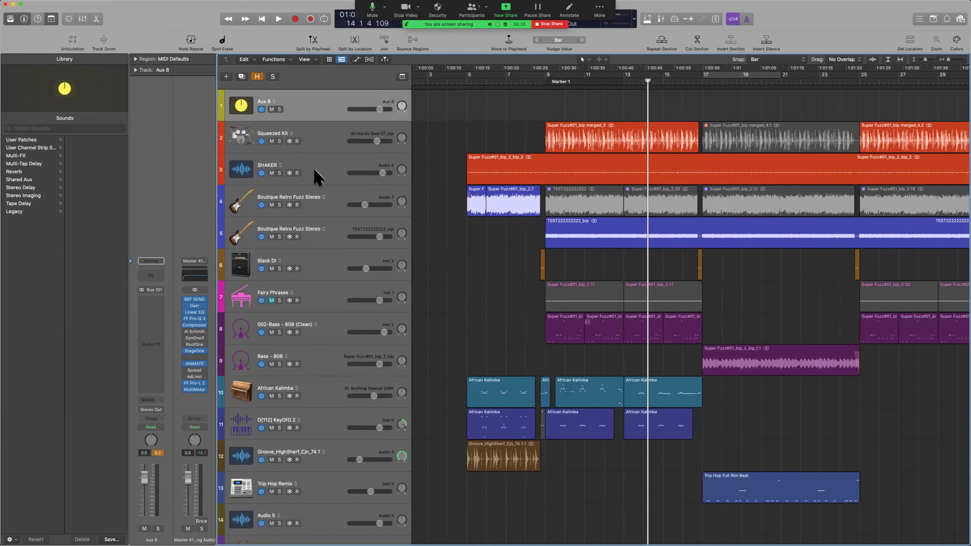
Select the Squeezed Kit and SHAKER tracks and view the Track Stack type options without creating a stack.
{"action": "left_click", "coordinate": [319, 145]}
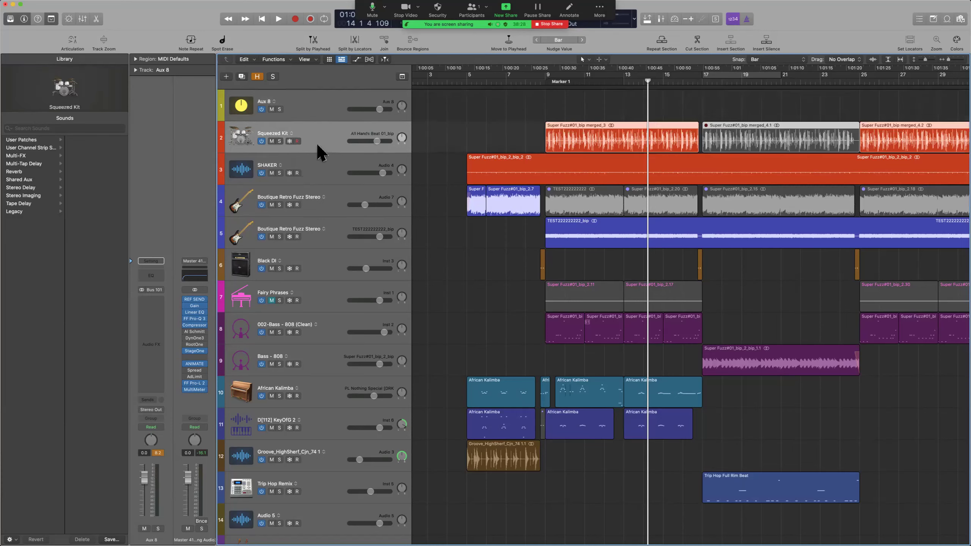
{"action": "left_click", "coordinate": [322, 174], "text": "shift"}
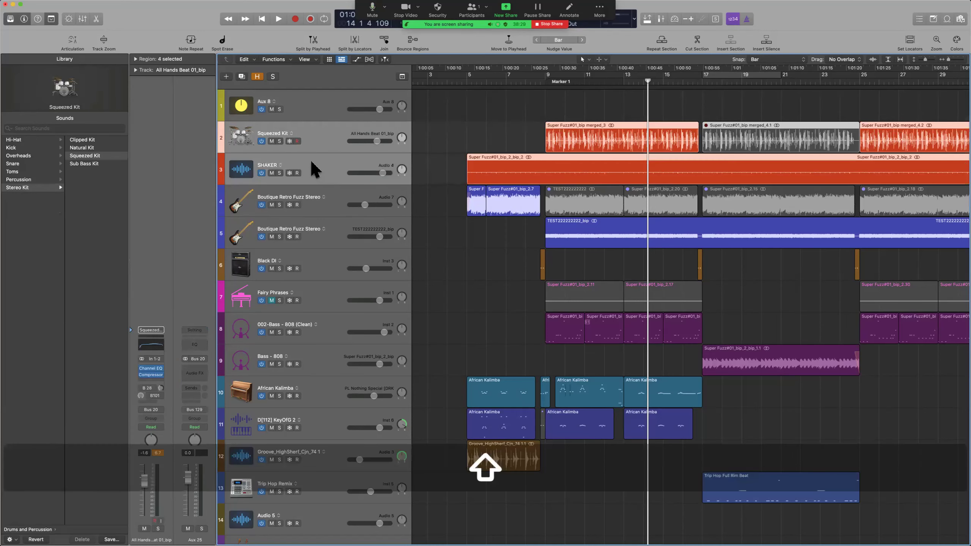
{"action": "left_click", "coordinate": [294, 97]}
{"action": "left_click", "coordinate": [312, 129]}
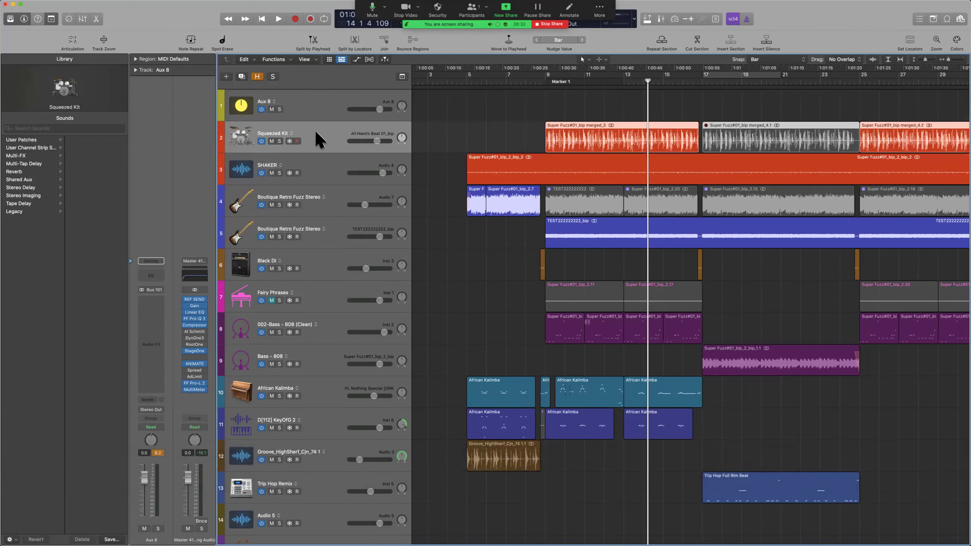
{"action": "left_click", "coordinate": [318, 176], "text": "shift+super"}
{"action": "key", "text": "shift+super+d"}
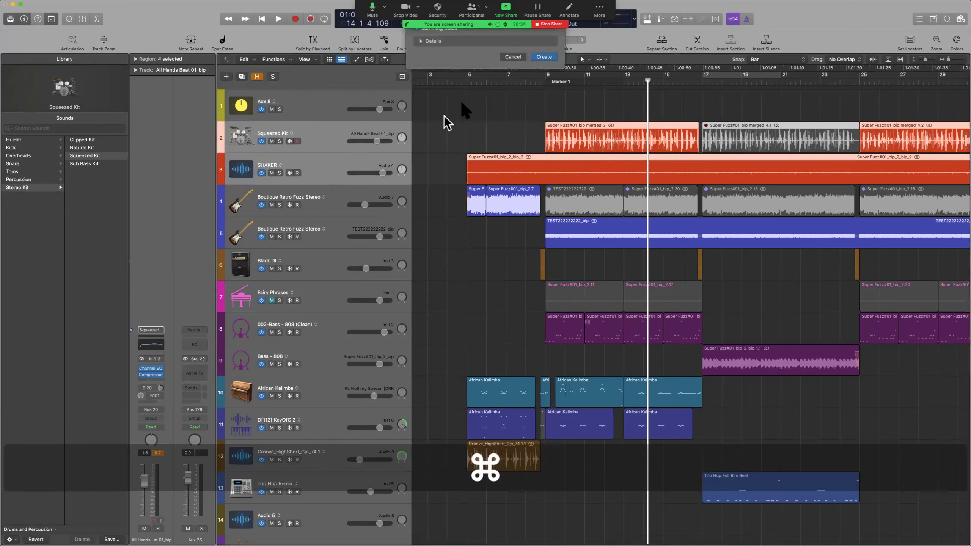
{"action": "left_click", "coordinate": [403, 27]}
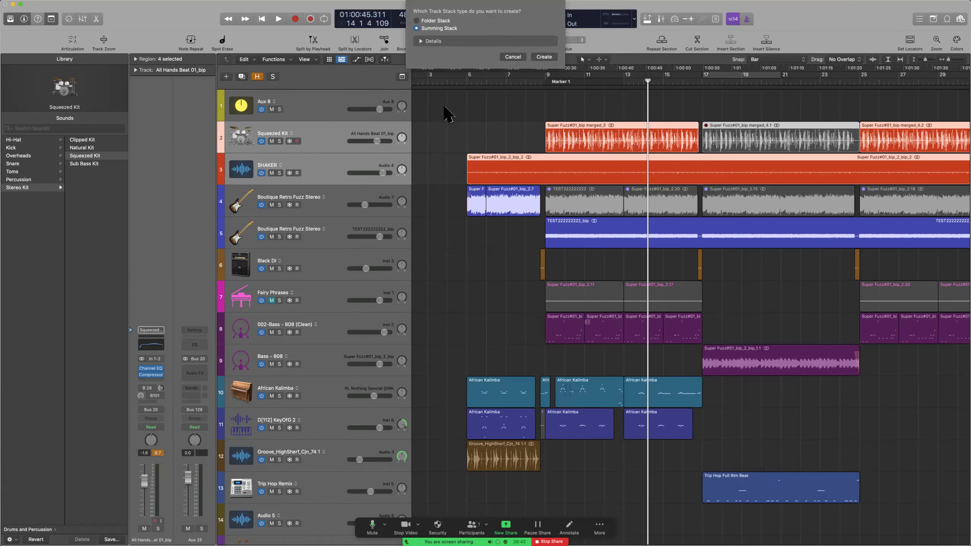
{"action": "left_click", "coordinate": [515, 57]}
Switch to the user guide PDF and read how Folder Stacks and Summing Stacks are created for signal flow channel strips.
{"action": "key", "text": "super+Tab"}
{"action": "scroll", "coordinate": [531, 329], "scroll_direction": "down", "scroll_amount": 2}
{"action": "scroll", "coordinate": [528, 239], "scroll_direction": "up", "scroll_amount": 2}
{"action": "scroll", "coordinate": [527, 241], "scroll_direction": "down", "scroll_amount": 1}
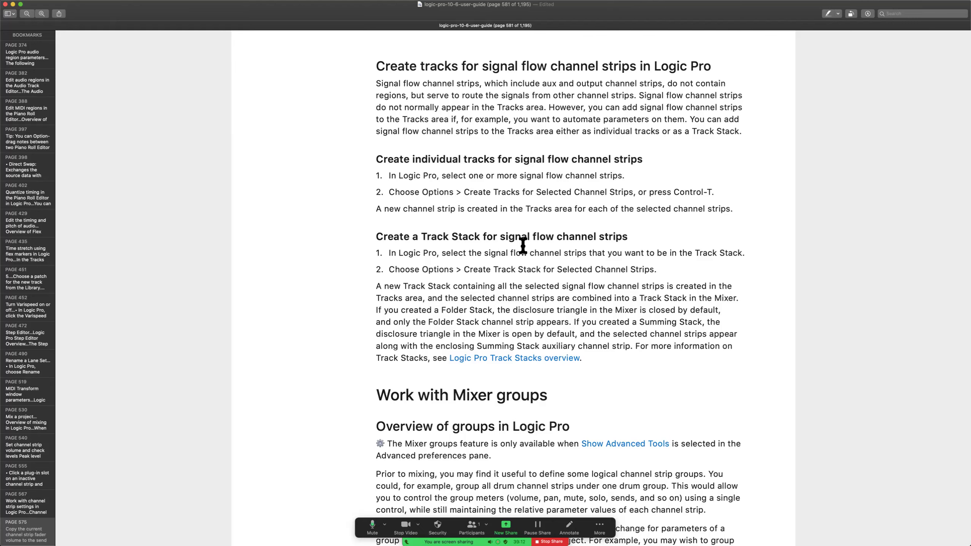
{"action": "left_click_drag", "start_coordinate": [473, 187], "coordinate": [549, 200]}
{"action": "left_click", "coordinate": [551, 202]}
{"action": "left_click_drag", "start_coordinate": [629, 237], "coordinate": [330, 243]}
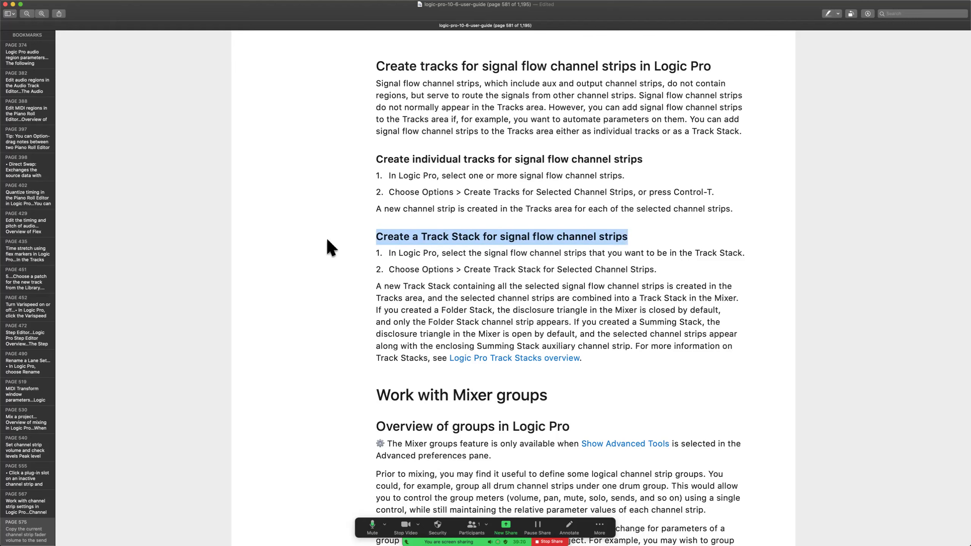
{"action": "left_click_drag", "start_coordinate": [393, 288], "coordinate": [592, 288]}
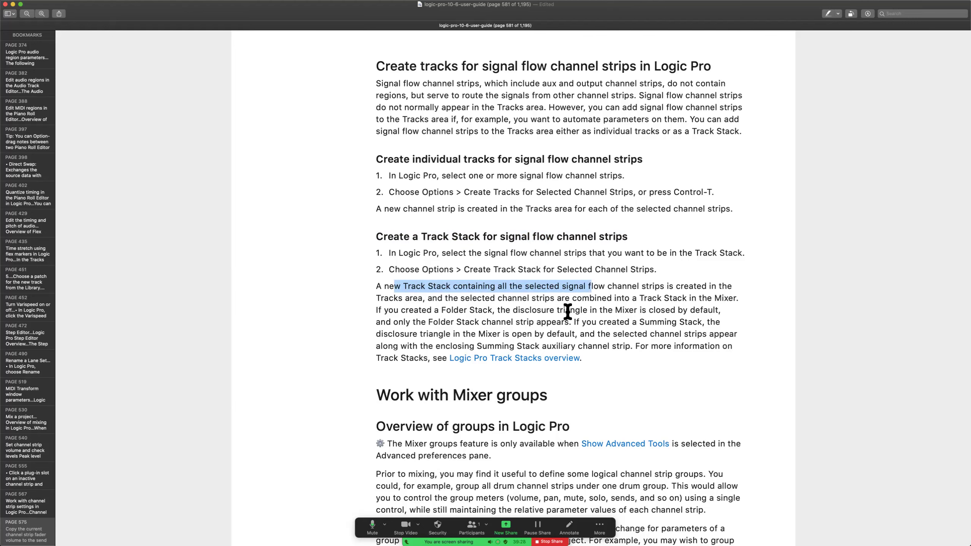
{"action": "left_click_drag", "start_coordinate": [455, 311], "coordinate": [500, 310]}
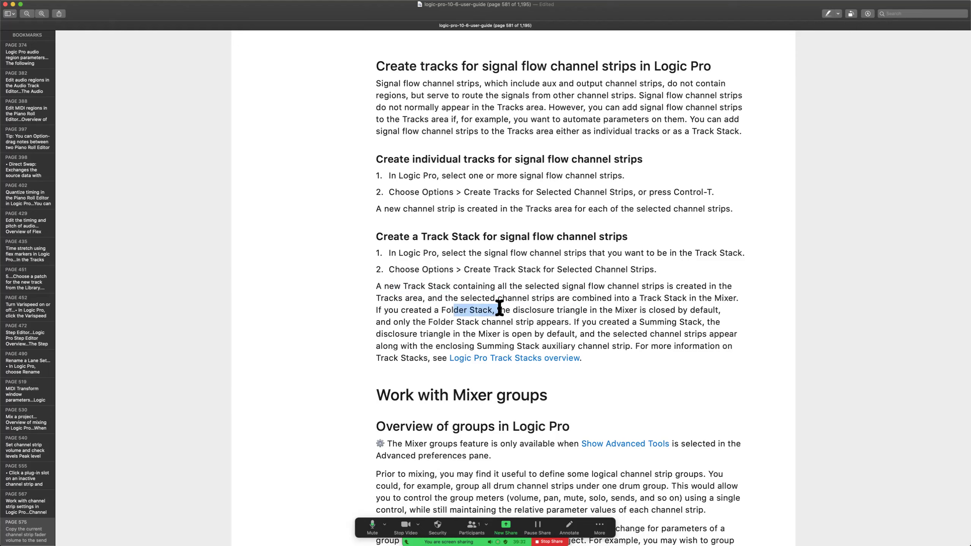
{"action": "left_click_drag", "start_coordinate": [625, 322], "coordinate": [706, 318]}
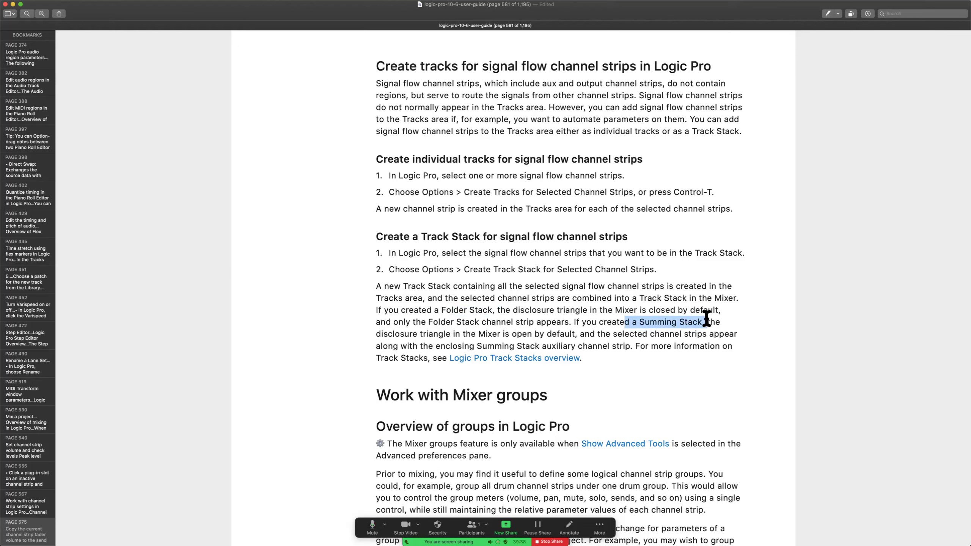
{"action": "left_click", "coordinate": [660, 337]}
{"action": "left_click_drag", "start_coordinate": [639, 321], "coordinate": [660, 332]}
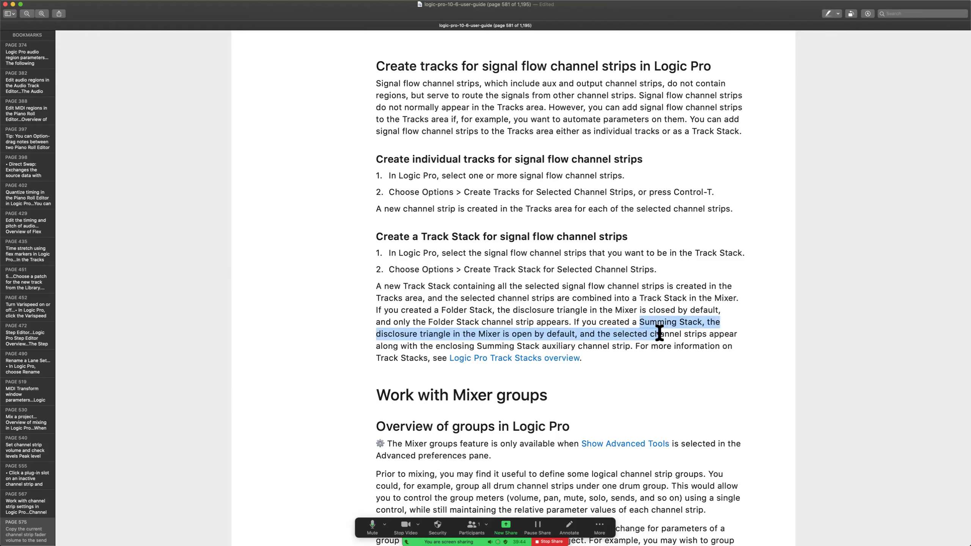
Look over the guide's following pages on Mixer groups and bookmark page 581, where that chapter starts.
{"action": "scroll", "coordinate": [512, 459], "scroll_direction": "down", "scroll_amount": 5}
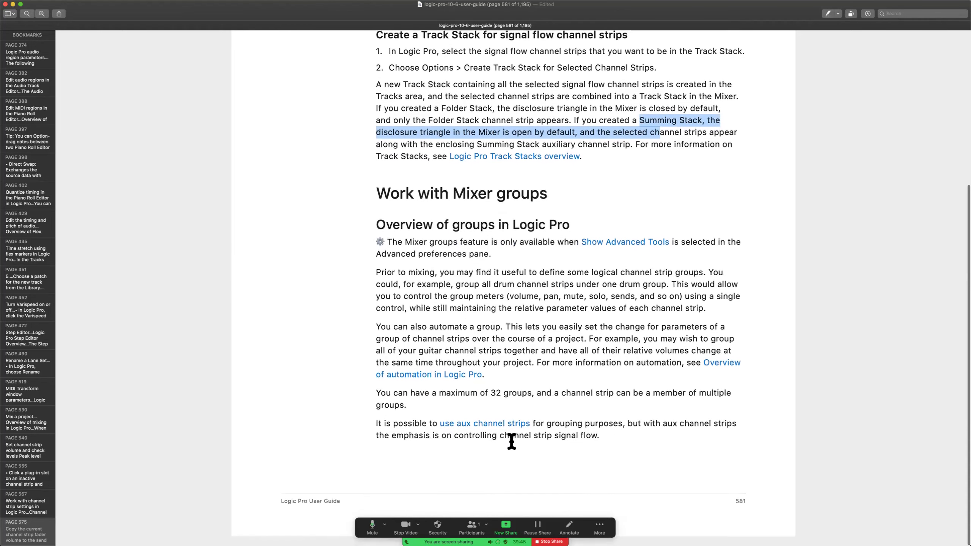
{"action": "scroll", "coordinate": [567, 422], "scroll_direction": "down", "scroll_amount": 10}
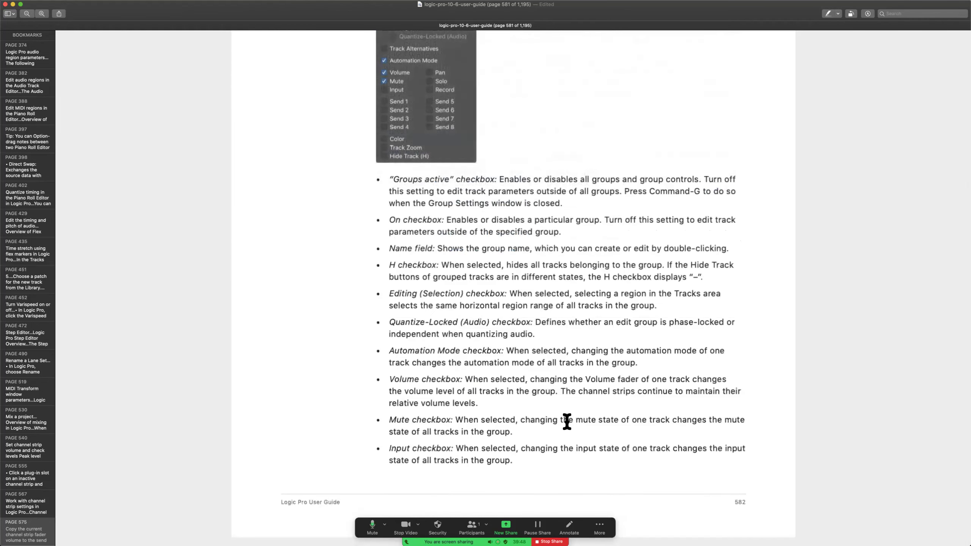
{"action": "scroll", "coordinate": [568, 422], "scroll_direction": "down", "scroll_amount": 10}
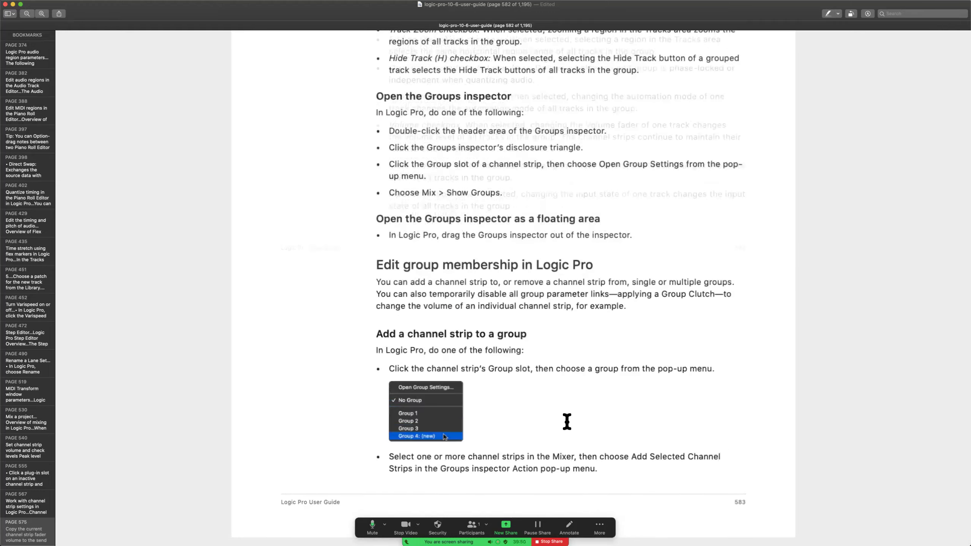
{"action": "scroll", "coordinate": [567, 422], "scroll_direction": "up", "scroll_amount": 10}
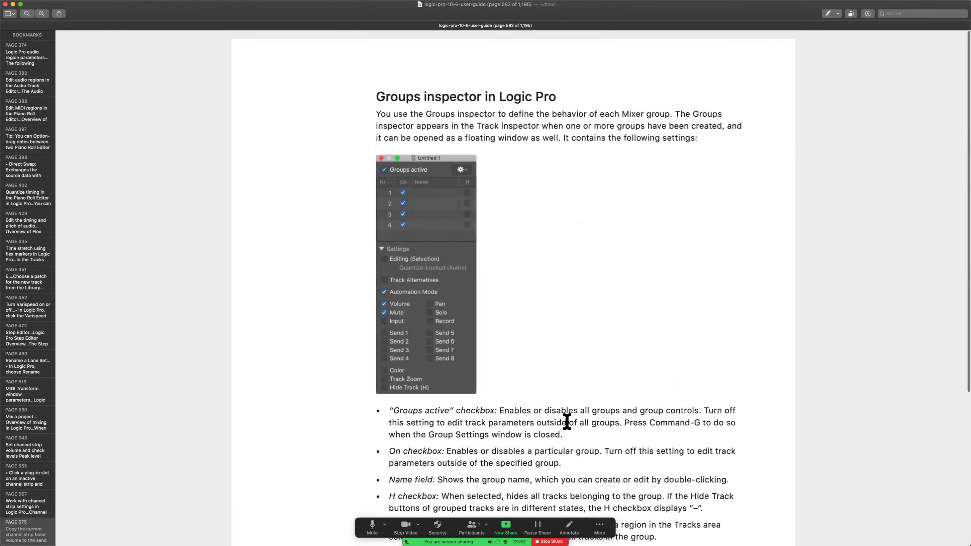
{"action": "scroll", "coordinate": [567, 422], "scroll_direction": "up", "scroll_amount": 8}
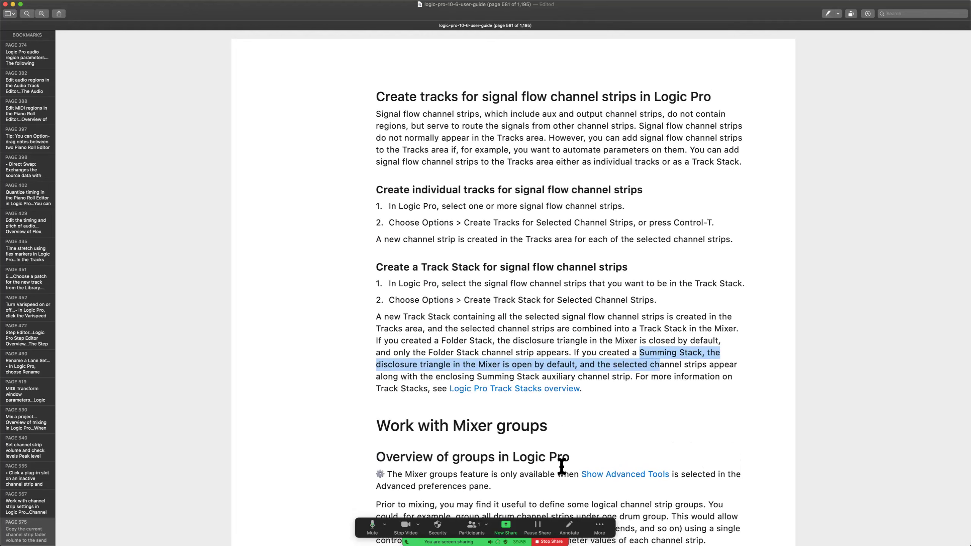
{"action": "left_click", "coordinate": [566, 421]}
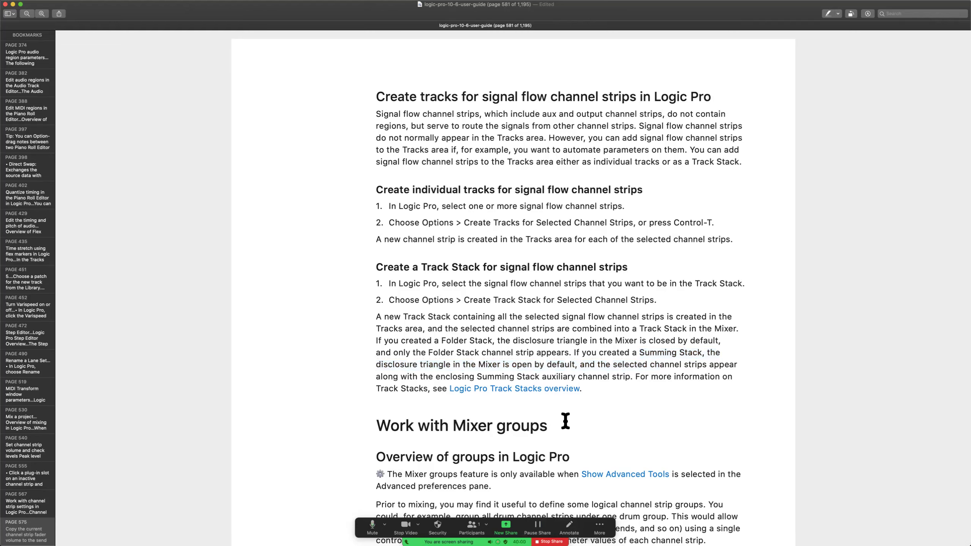
{"action": "key", "text": "super+s"}
{"action": "key", "text": "super+d"}
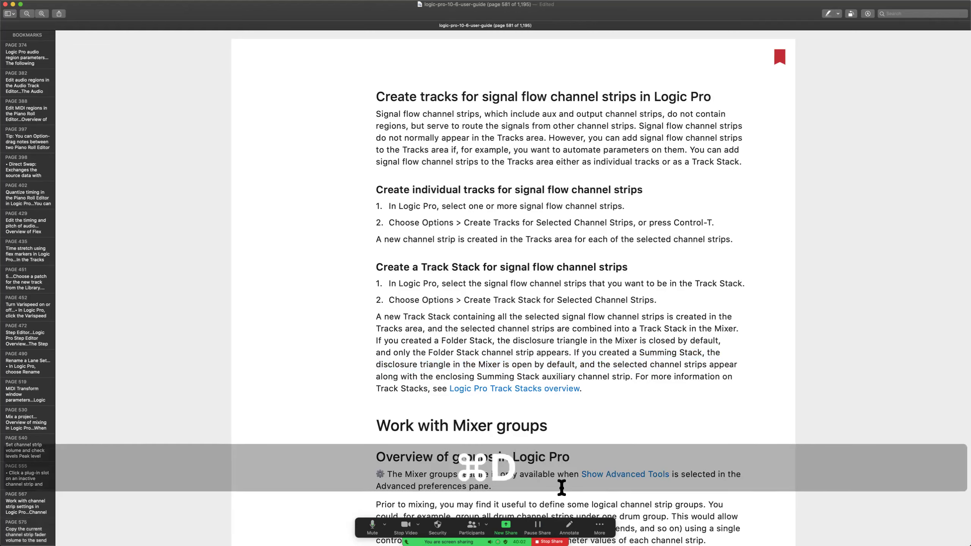